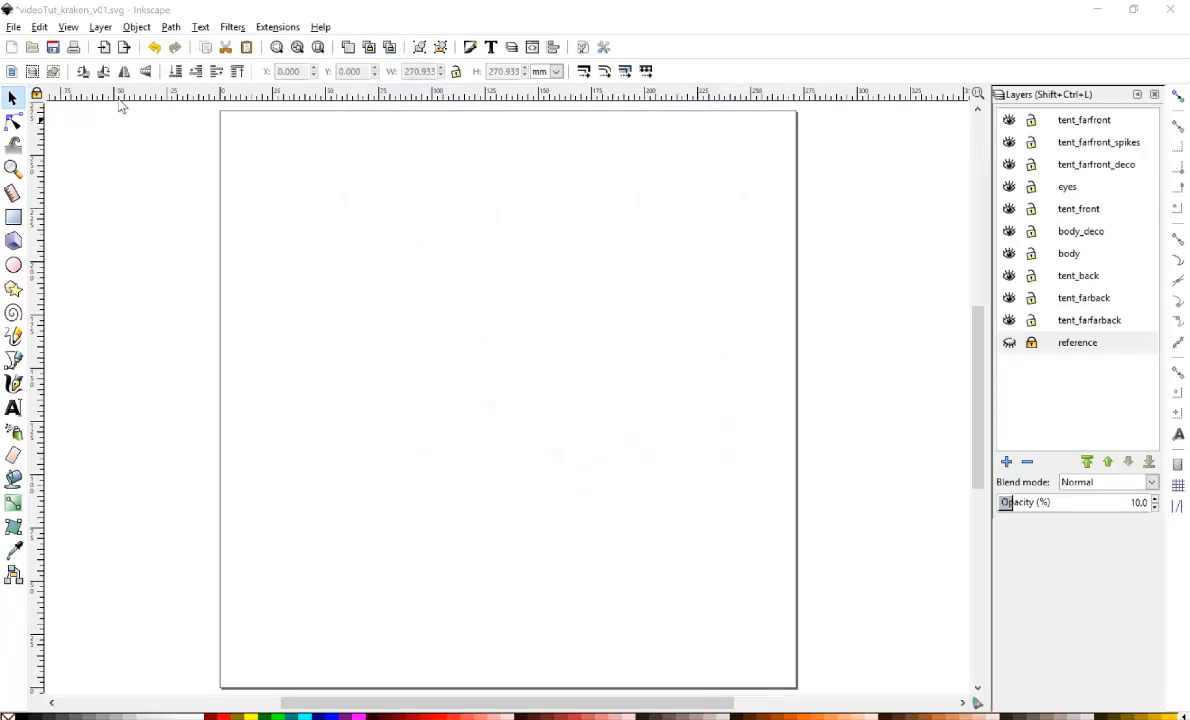
Open the document properties to check the page setup and close them again.
{"action": "left_click", "coordinate": [13, 27]}
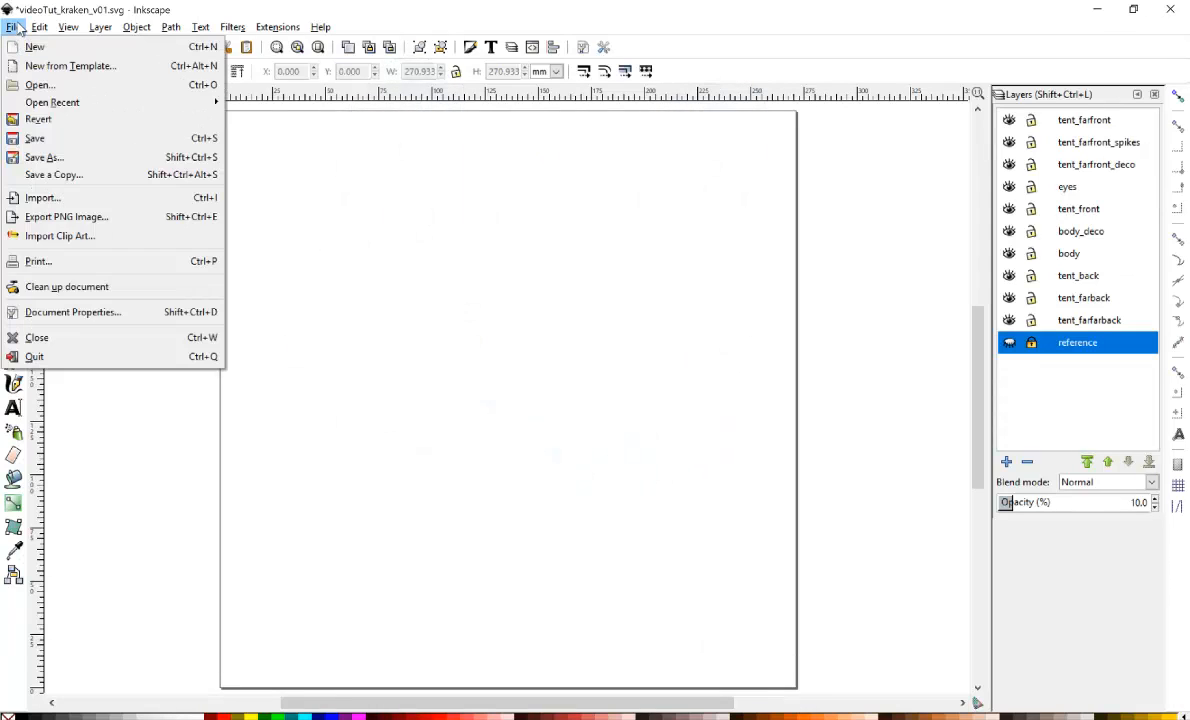
{"action": "left_click", "coordinate": [90, 311]}
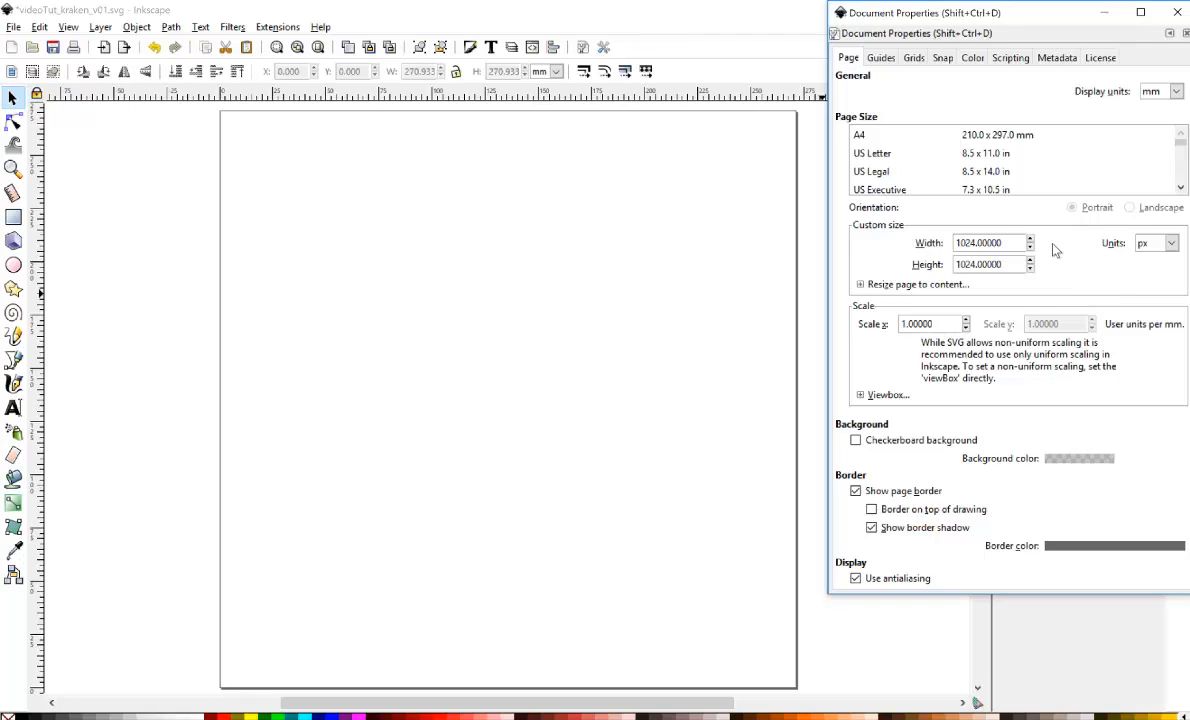
{"action": "left_click", "coordinate": [1178, 14]}
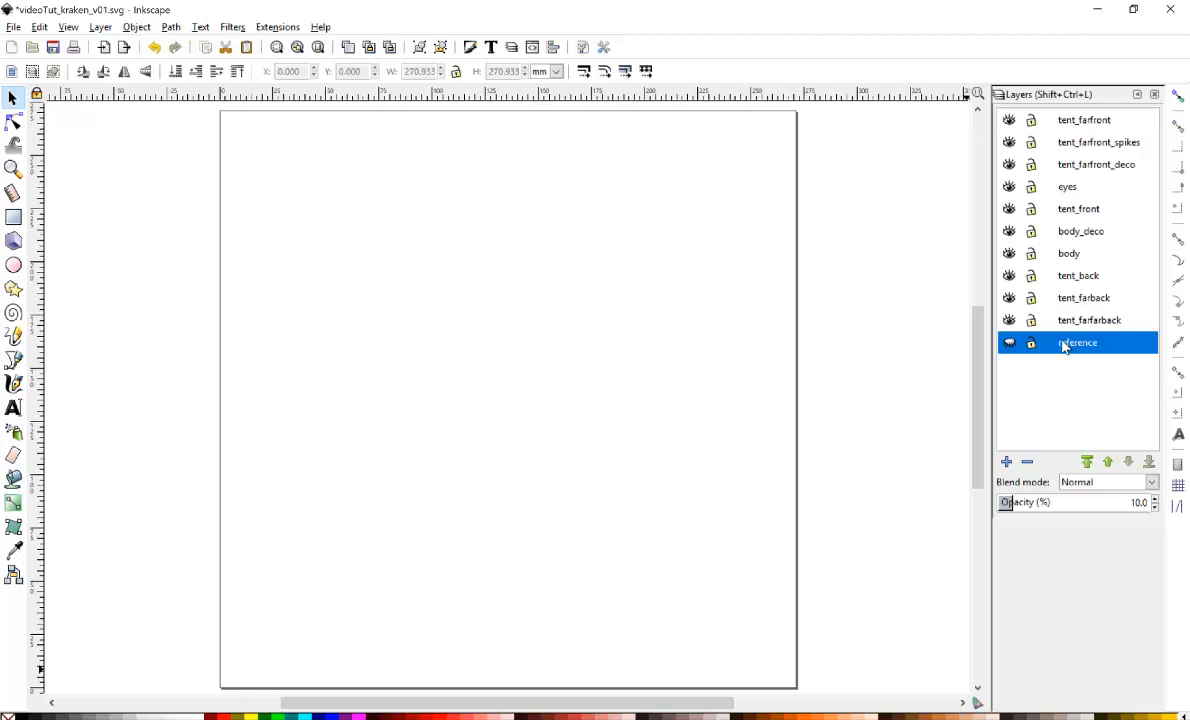
Show the reference layer and enlarge the kraken reference image to about 327 mm square.
{"action": "left_click", "coordinate": [1010, 345]}
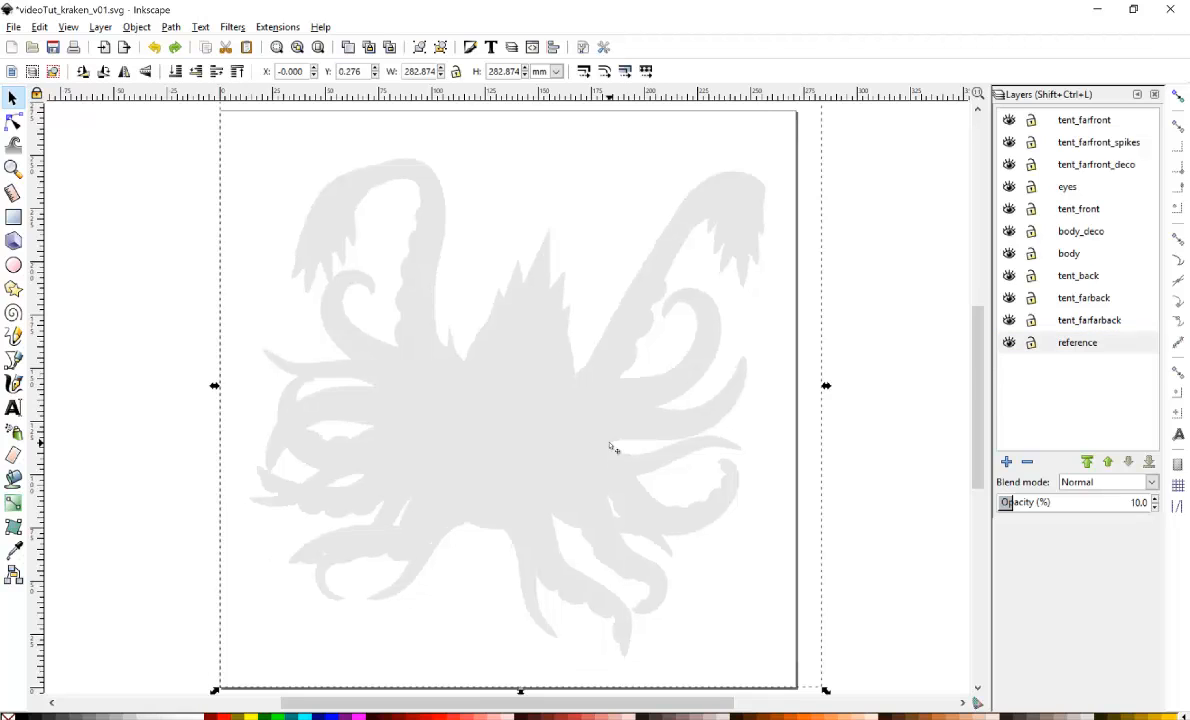
{"action": "left_click", "coordinate": [598, 513]}
{"action": "left_click_drag", "start_coordinate": [827, 693], "coordinate": [856, 619]}
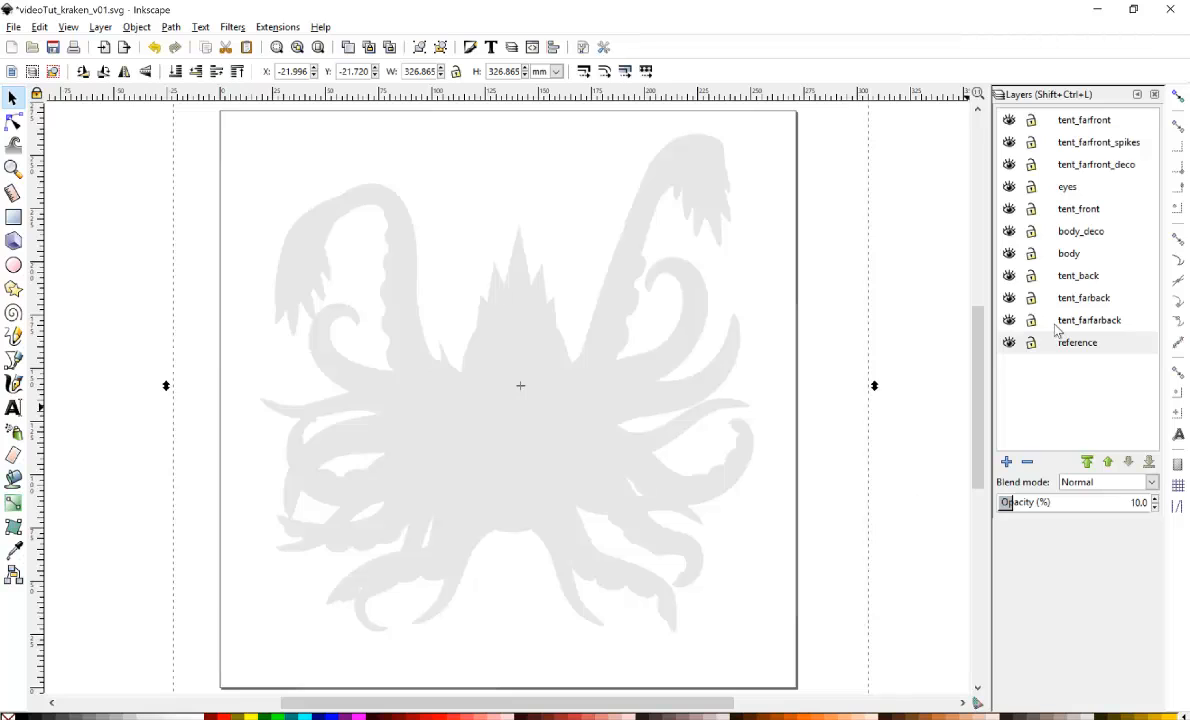
Lock the reference layer and draw a large teal body ellipse on the body layer over the kraken's centre.
{"action": "left_click", "coordinate": [1031, 343]}
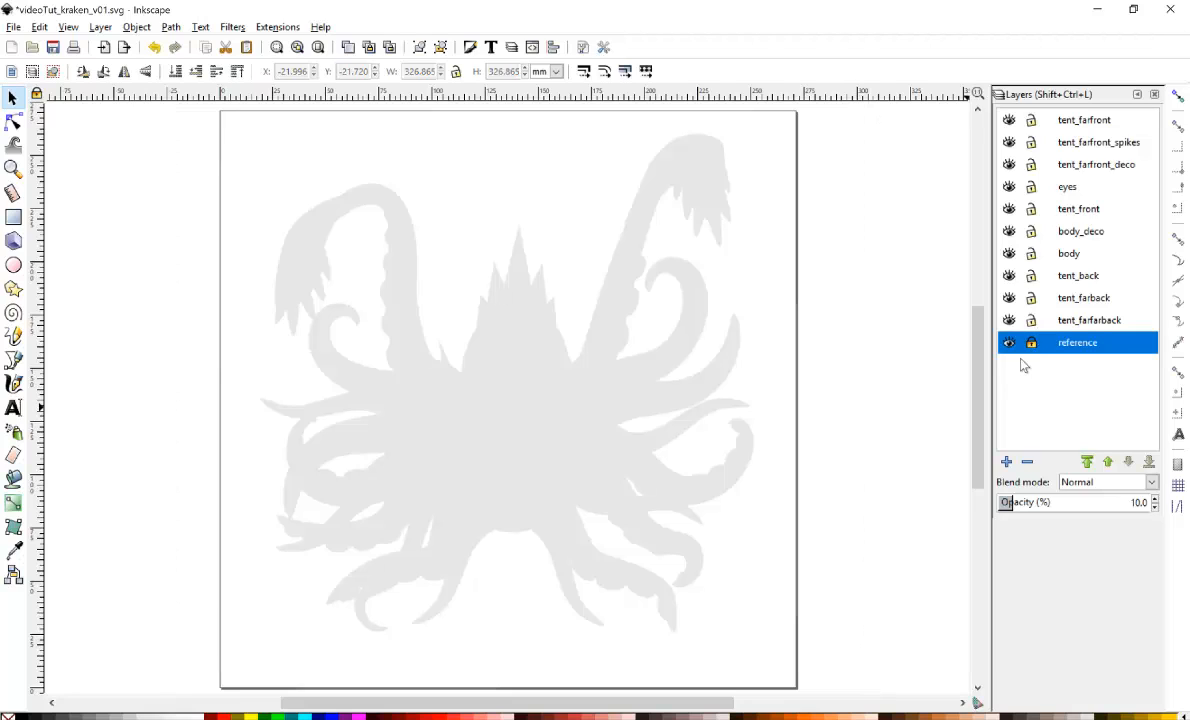
{"action": "left_click", "coordinate": [1059, 260]}
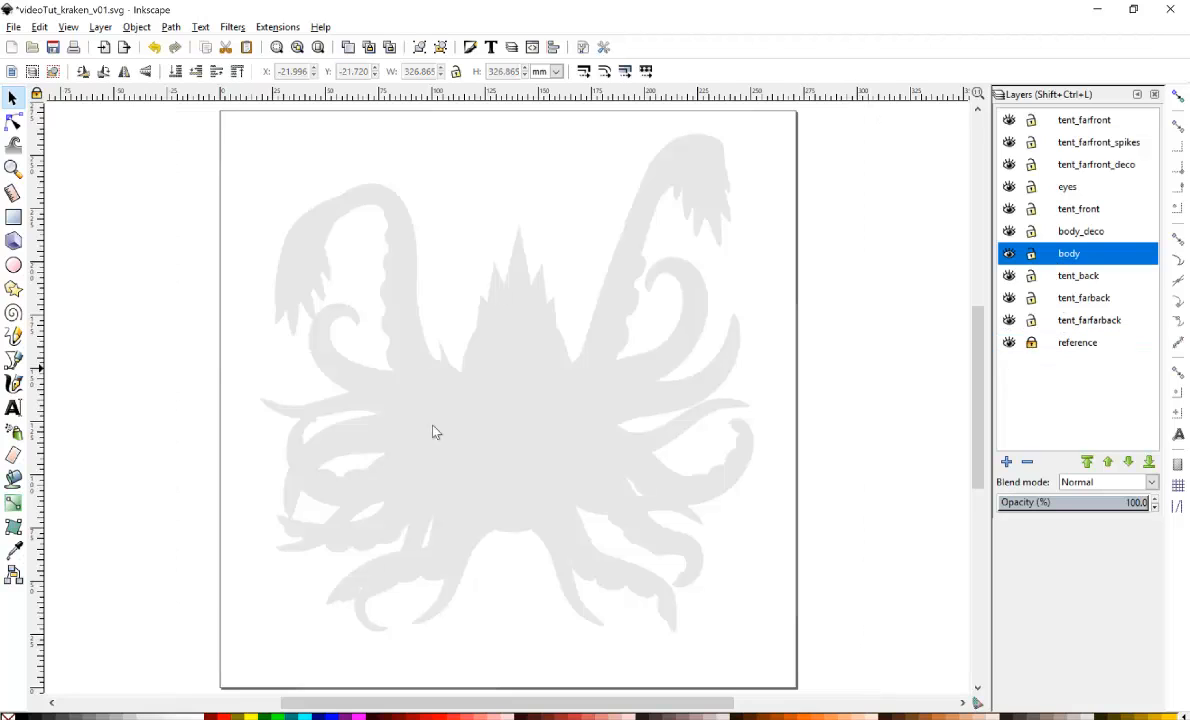
{"action": "left_click", "coordinate": [14, 266]}
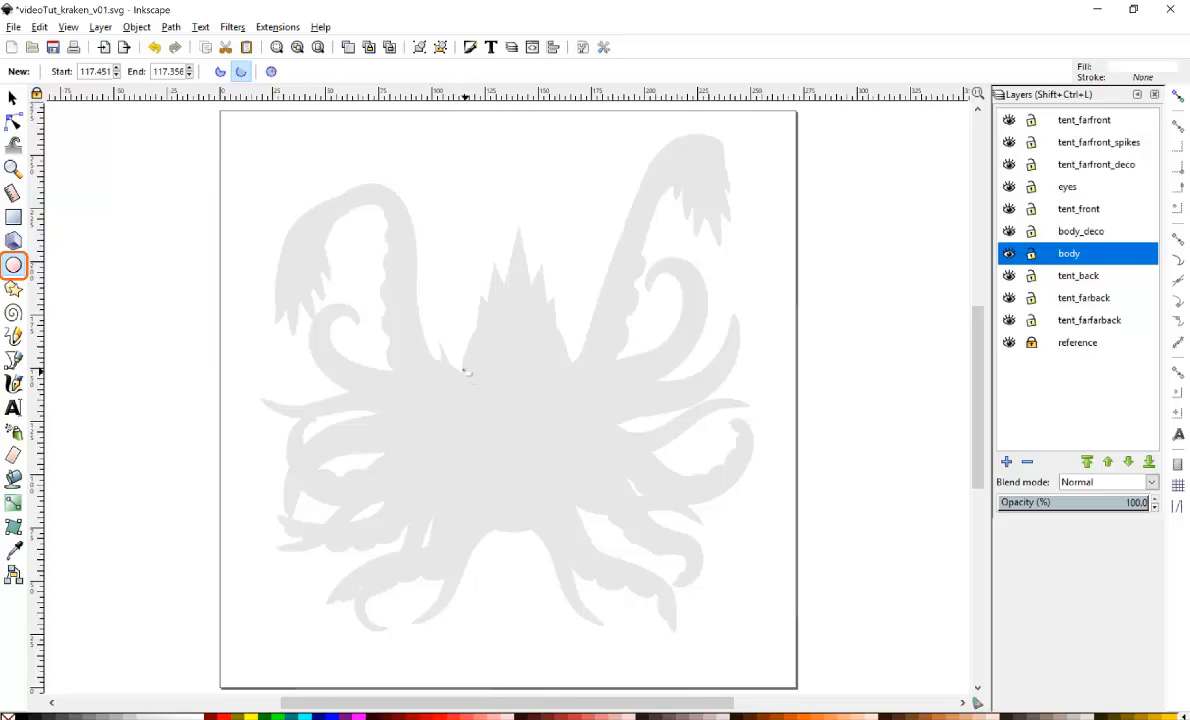
{"action": "left_click_drag", "start_coordinate": [425, 306], "coordinate": [588, 537]}
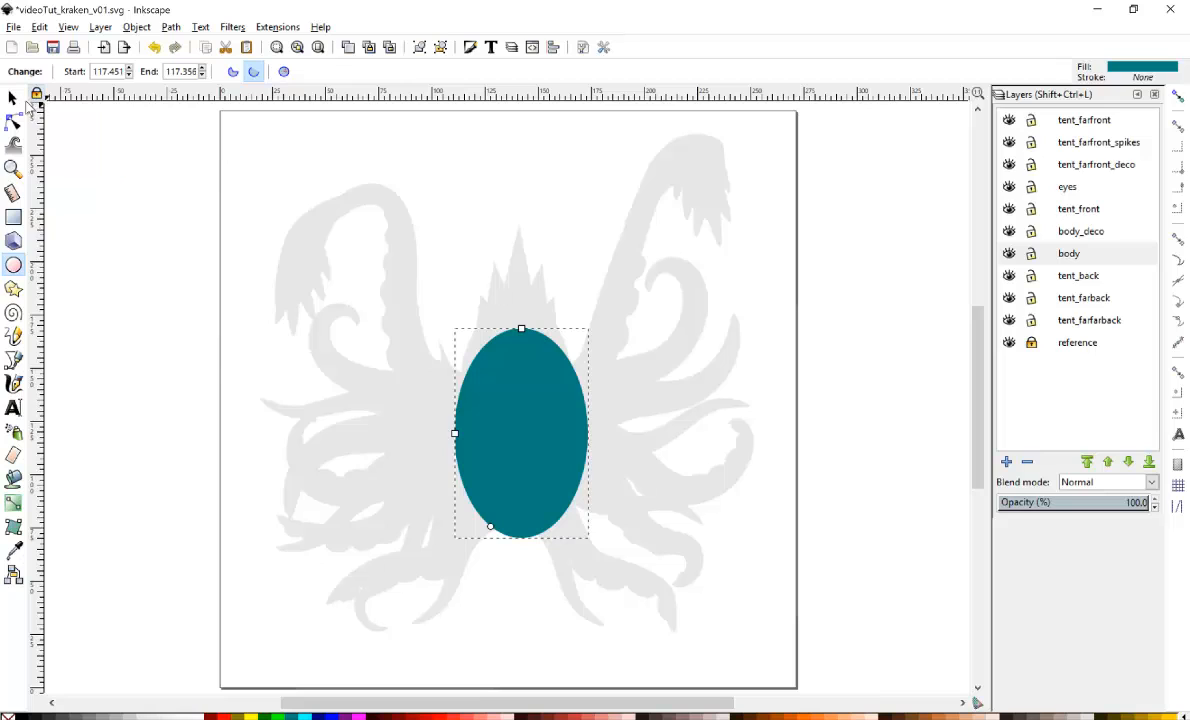
{"action": "left_click", "coordinate": [12, 98]}
{"action": "left_click_drag", "start_coordinate": [538, 392], "coordinate": [530, 370]}
Draw a smaller ellipse overlapping the bottom of the body ellipse.
{"action": "left_click", "coordinate": [13, 264]}
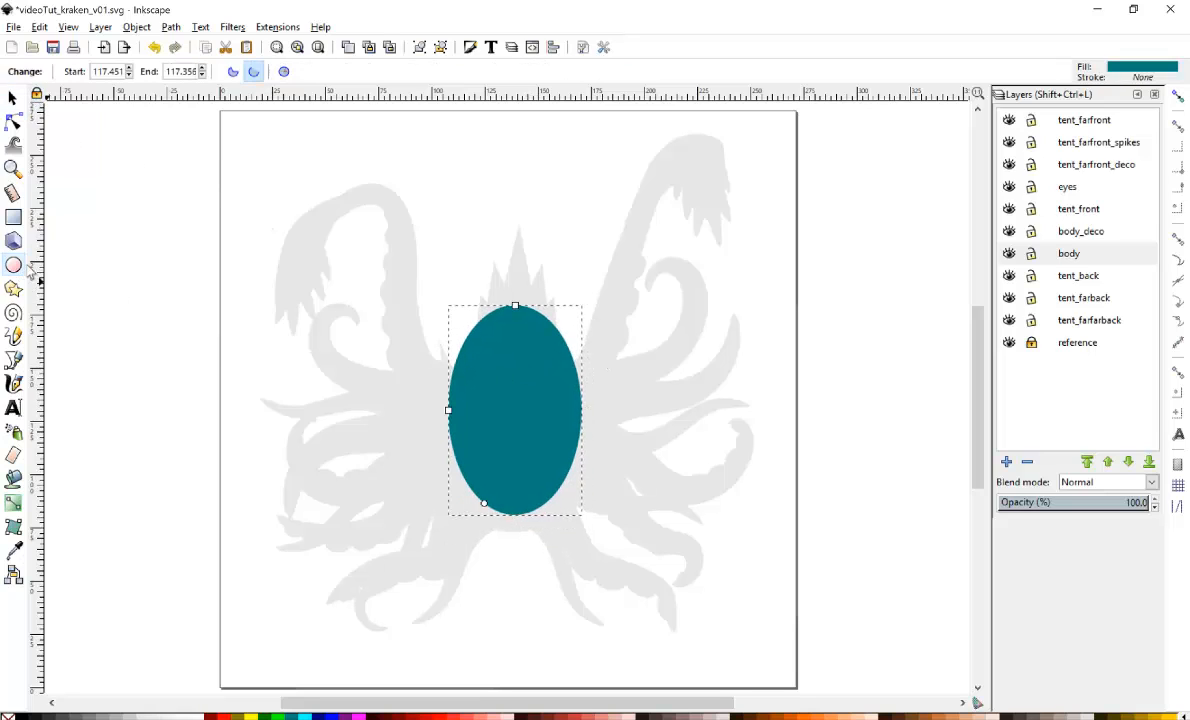
{"action": "left_click_drag", "start_coordinate": [464, 460], "coordinate": [563, 538]}
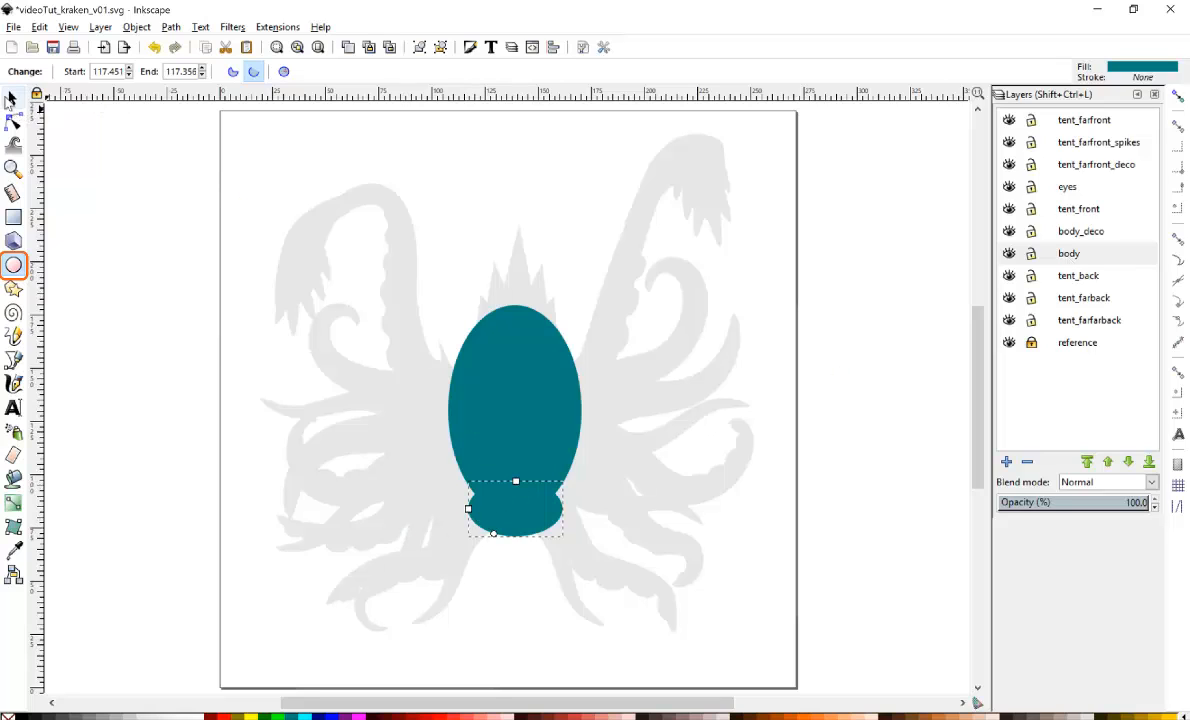
{"action": "left_click", "coordinate": [12, 97]}
{"action": "left_click", "coordinate": [555, 495]}
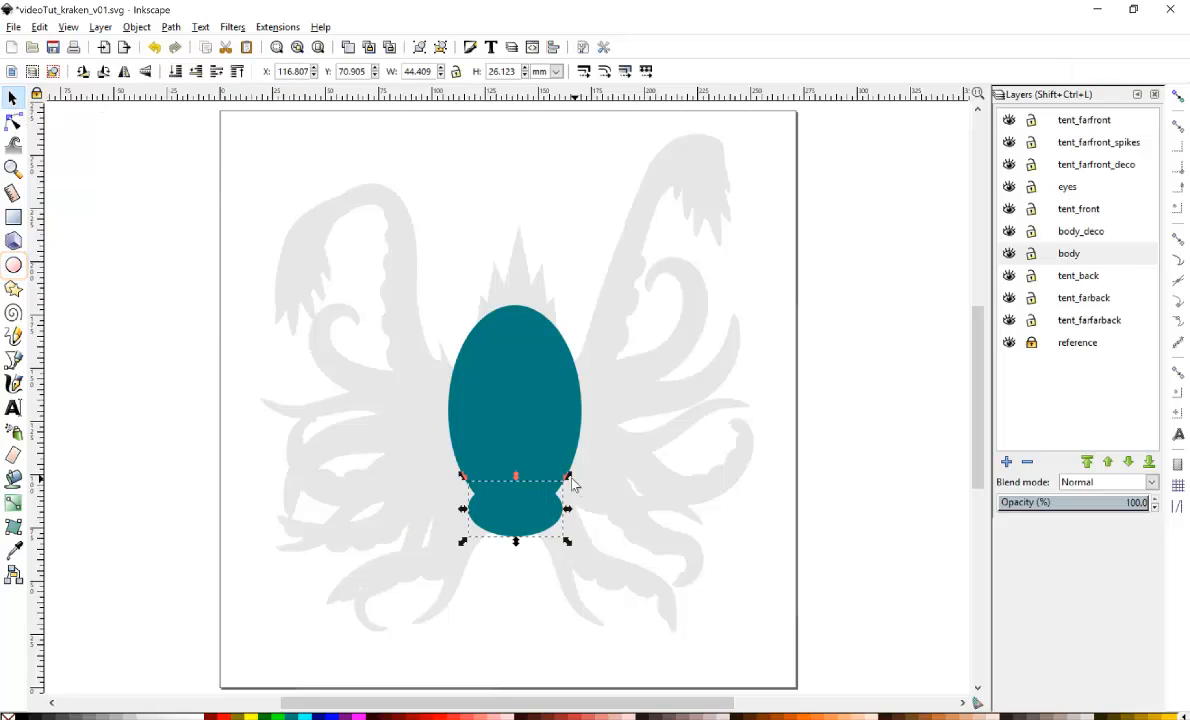
Duplicate the lower ellipse and make the copy a grey inner ellipse about 37 by 17 mm for the mouth.
{"action": "key", "text": "ctrl+d"}
{"action": "left_click_drag", "start_coordinate": [560, 487], "coordinate": [559, 488]}
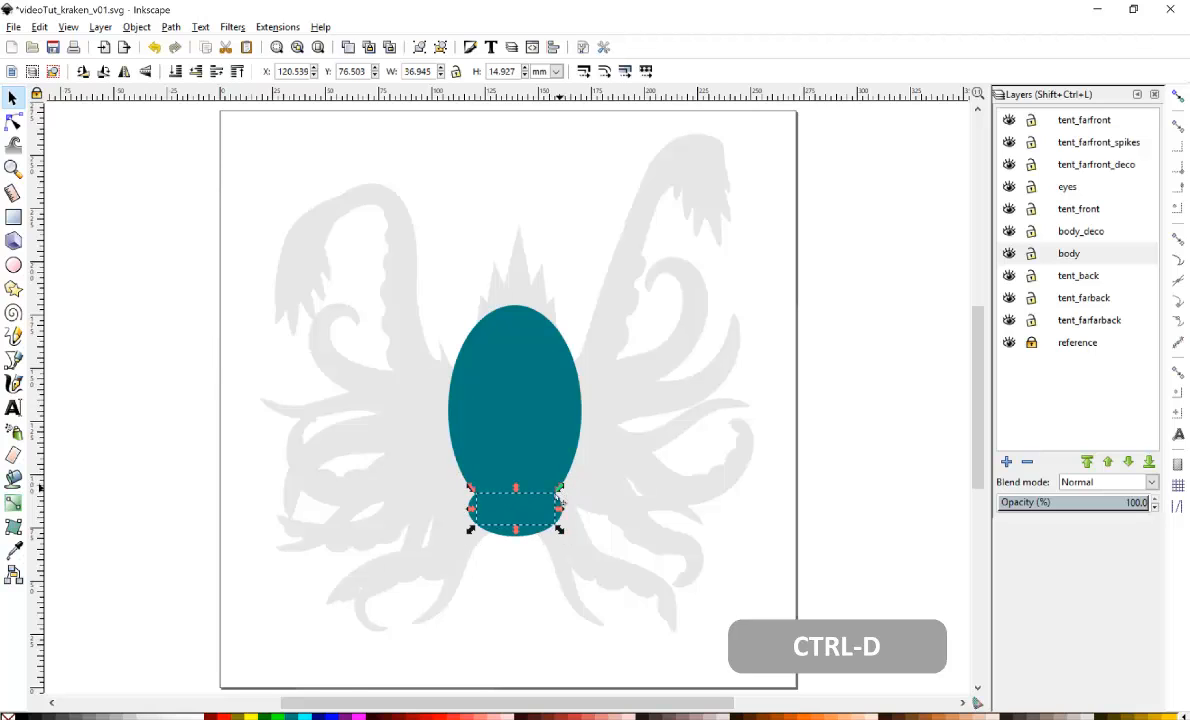
{"action": "left_click", "coordinate": [97, 716]}
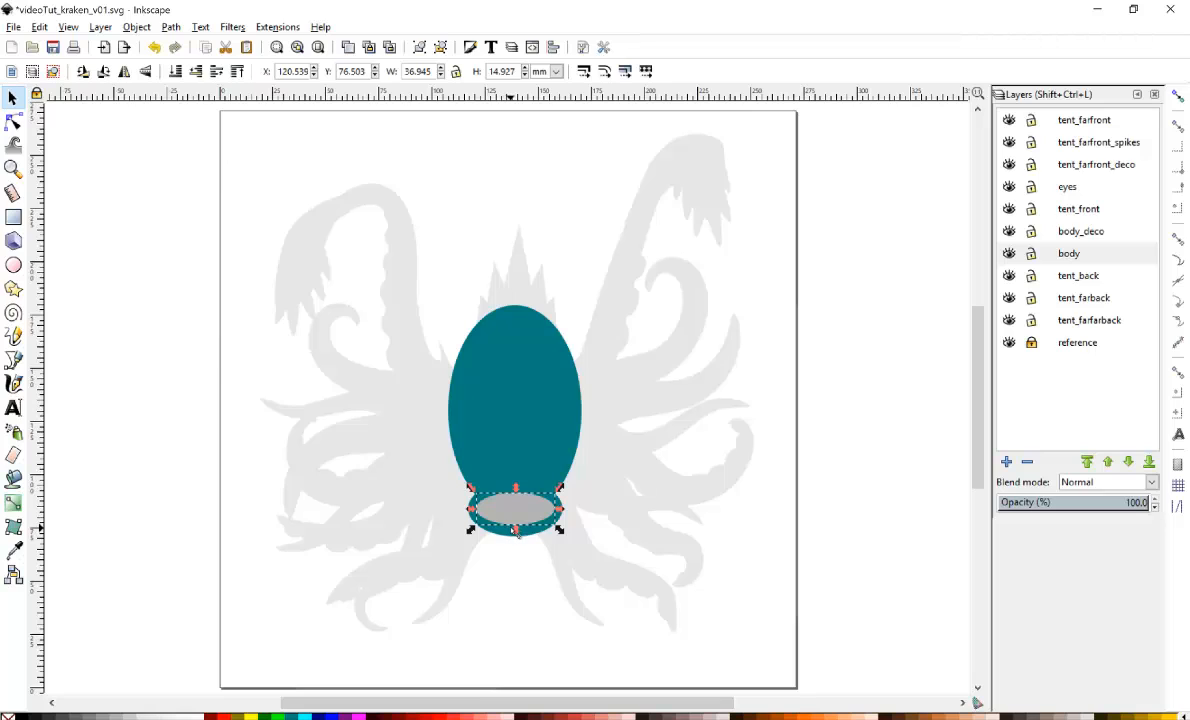
{"action": "left_click_drag", "start_coordinate": [516, 535], "coordinate": [518, 541]}
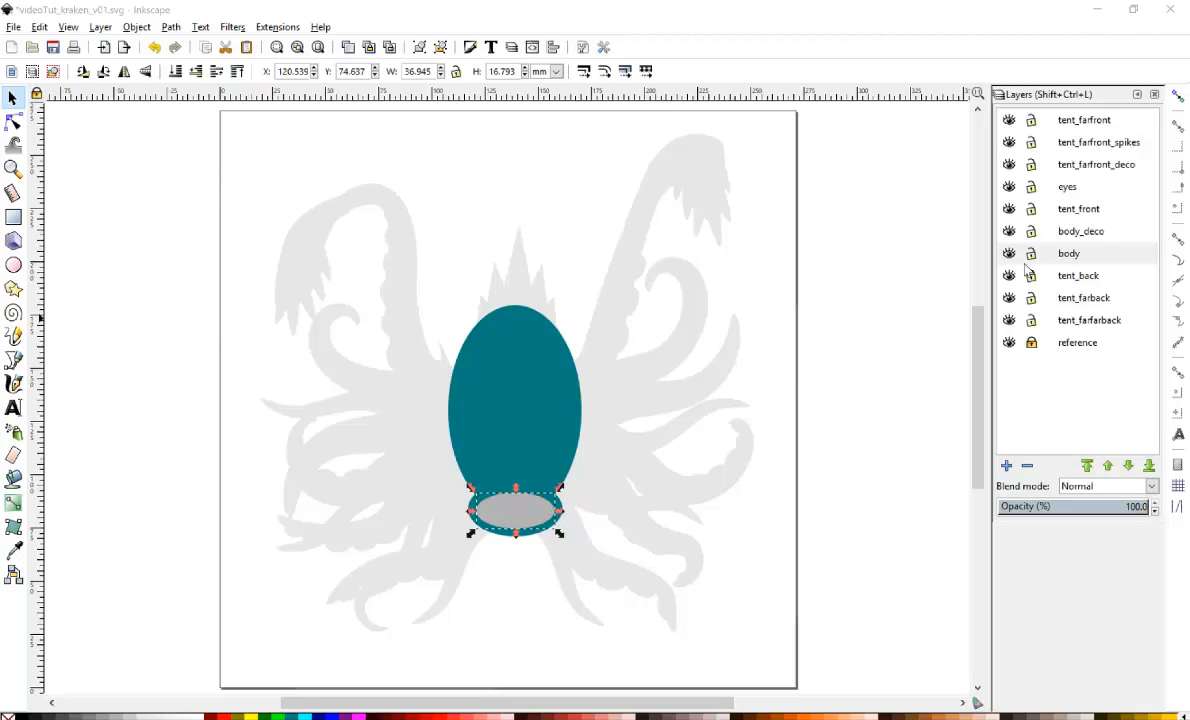
On the eyes layer, draw a circle about 38 mm across on the left side of the body.
{"action": "left_click", "coordinate": [1078, 190]}
{"action": "key", "text": "e"}
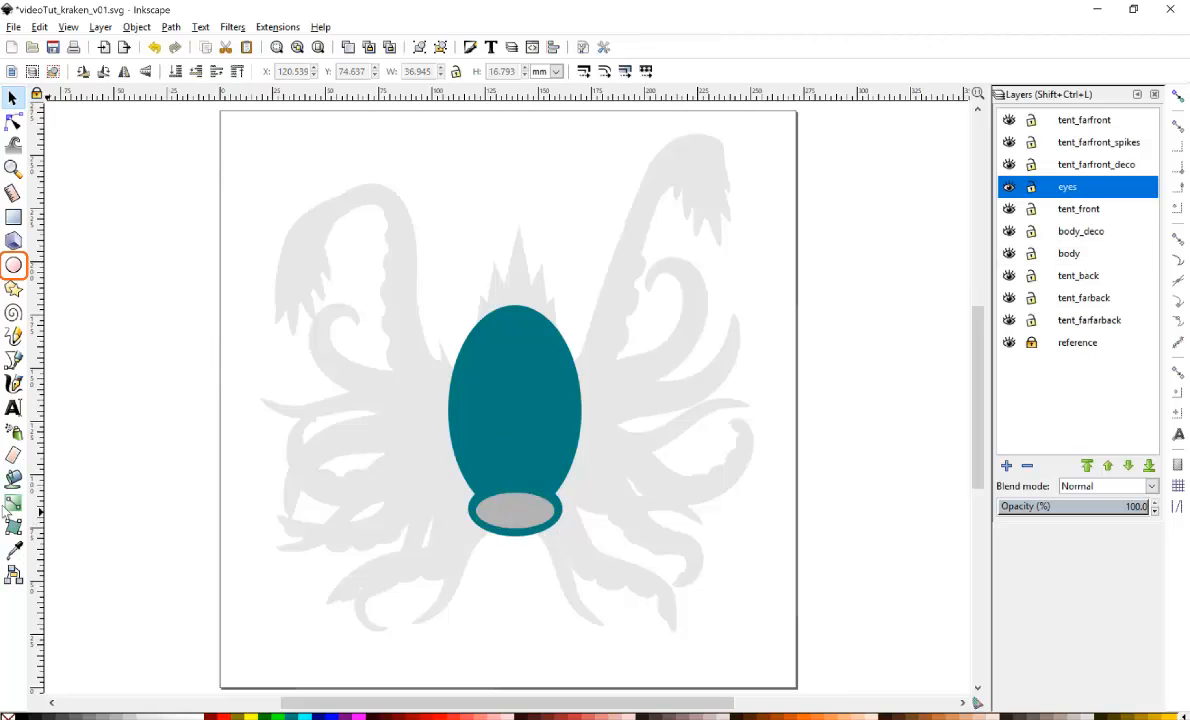
{"action": "left_click", "coordinate": [12, 267]}
{"action": "left_click_drag", "start_coordinate": [441, 430], "coordinate": [518, 507]}
{"action": "left_click", "coordinate": [12, 97]}
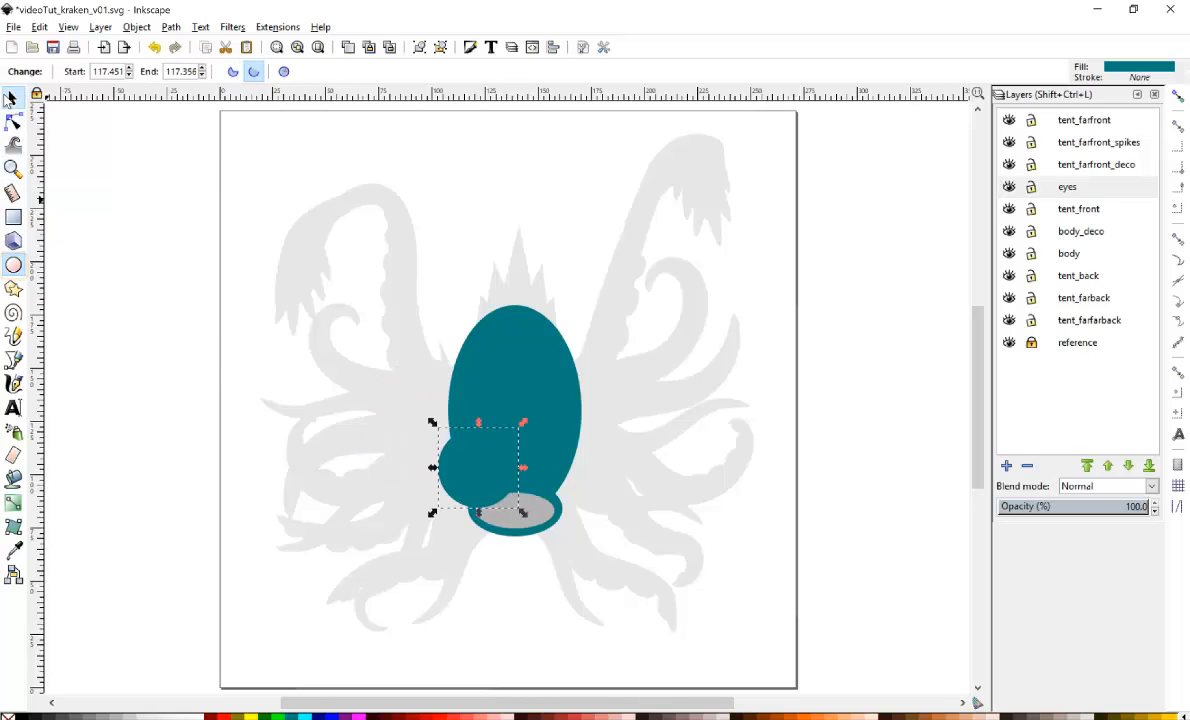
{"action": "left_click_drag", "start_coordinate": [472, 446], "coordinate": [449, 437]}
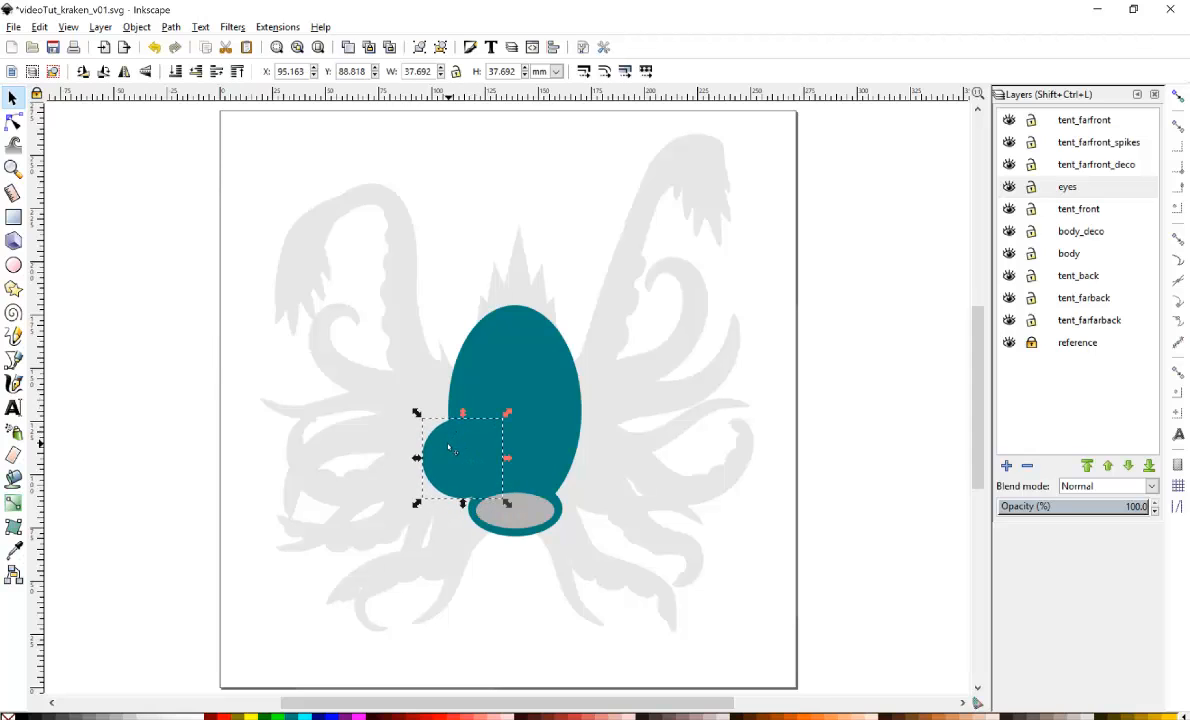
Duplicate the eye circle and move the copy to the right side of the body.
{"action": "key", "text": "ctrl+d"}
{"action": "left_click_drag", "start_coordinate": [448, 449], "coordinate": [558, 443]}
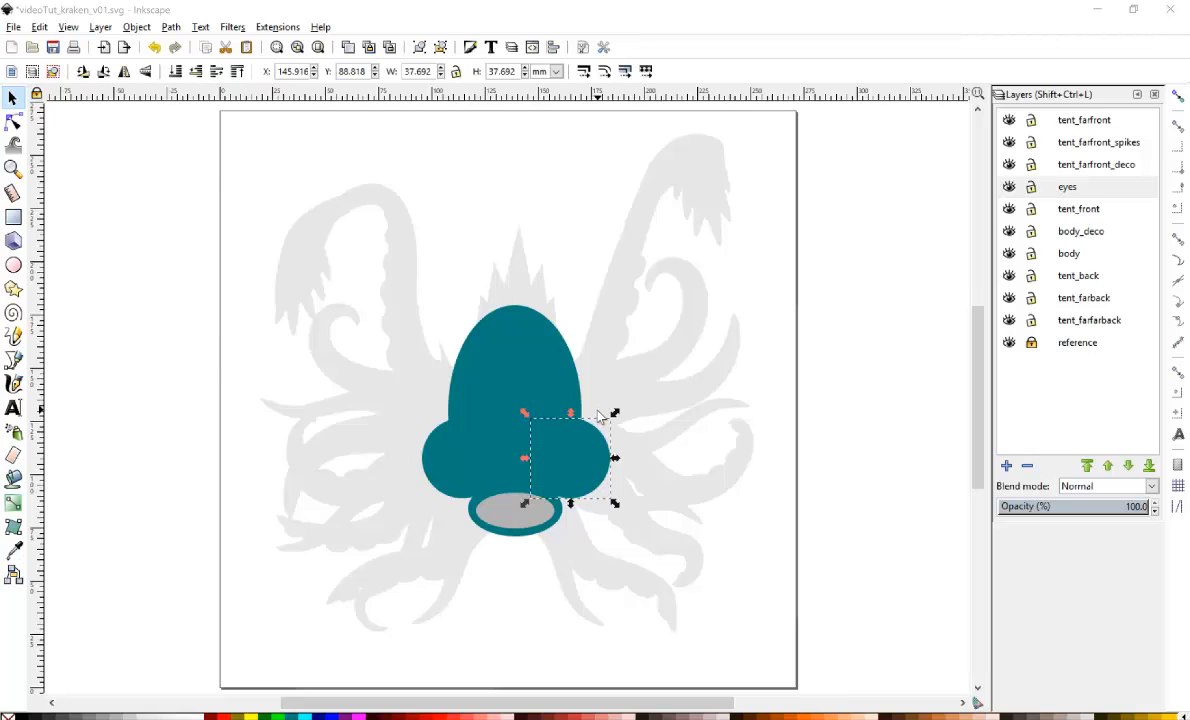
{"action": "left_click", "coordinate": [1072, 298]}
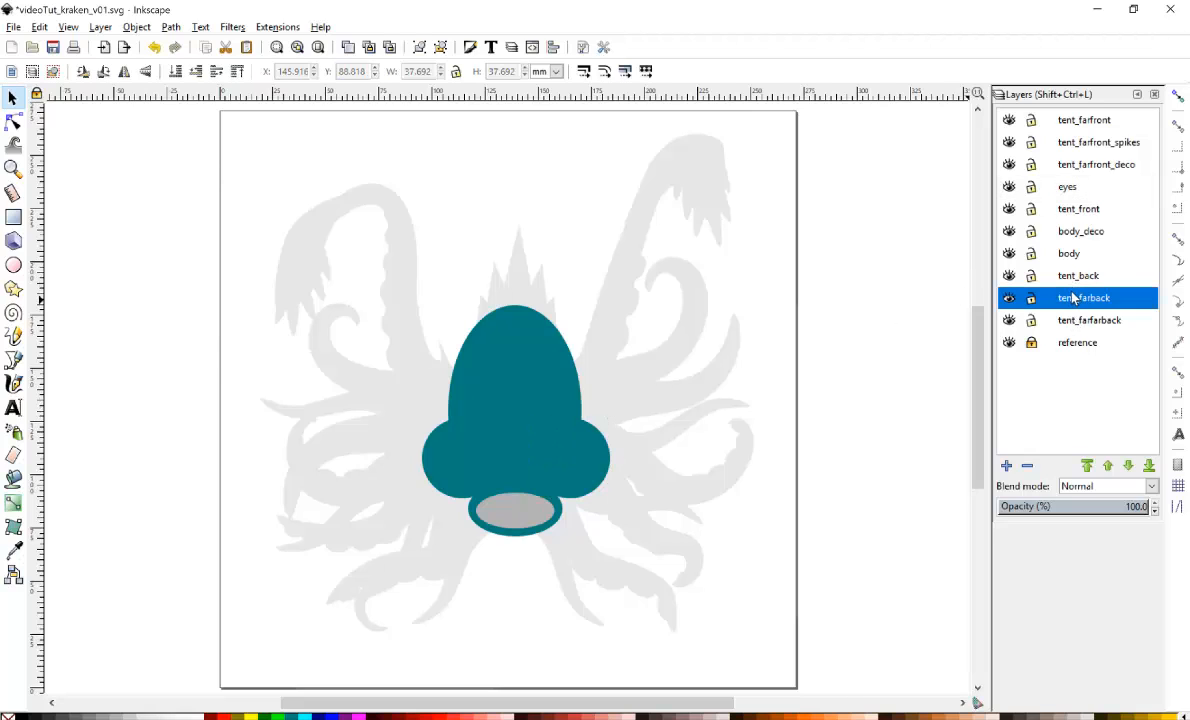
On the tent_back layer, draw a straight line with the Bezier tool along the right lower tentacle.
{"action": "left_click", "coordinate": [1075, 276]}
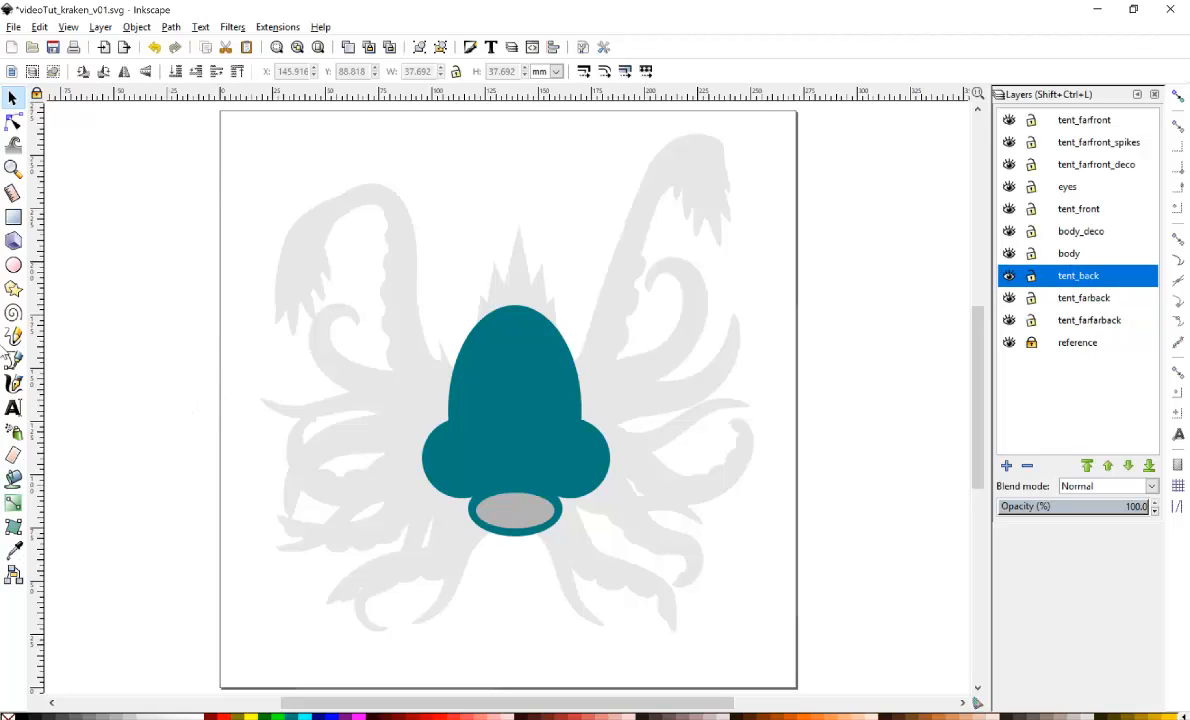
{"action": "left_click", "coordinate": [14, 362]}
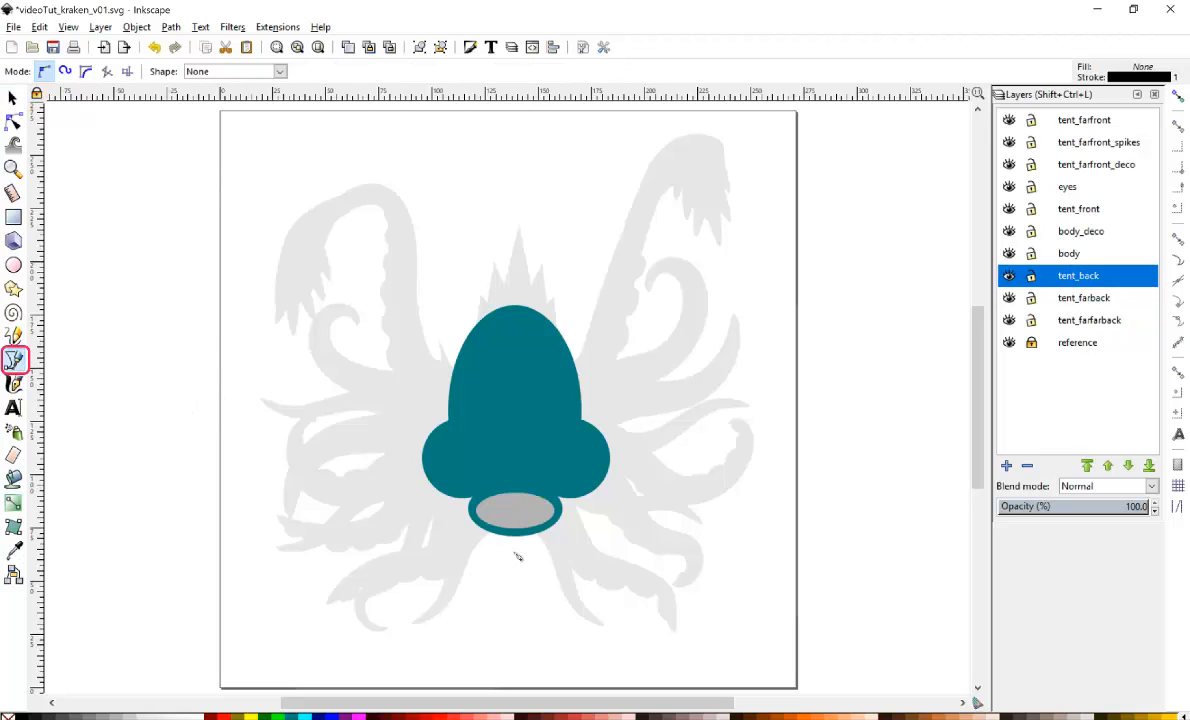
{"action": "left_click", "coordinate": [634, 430]}
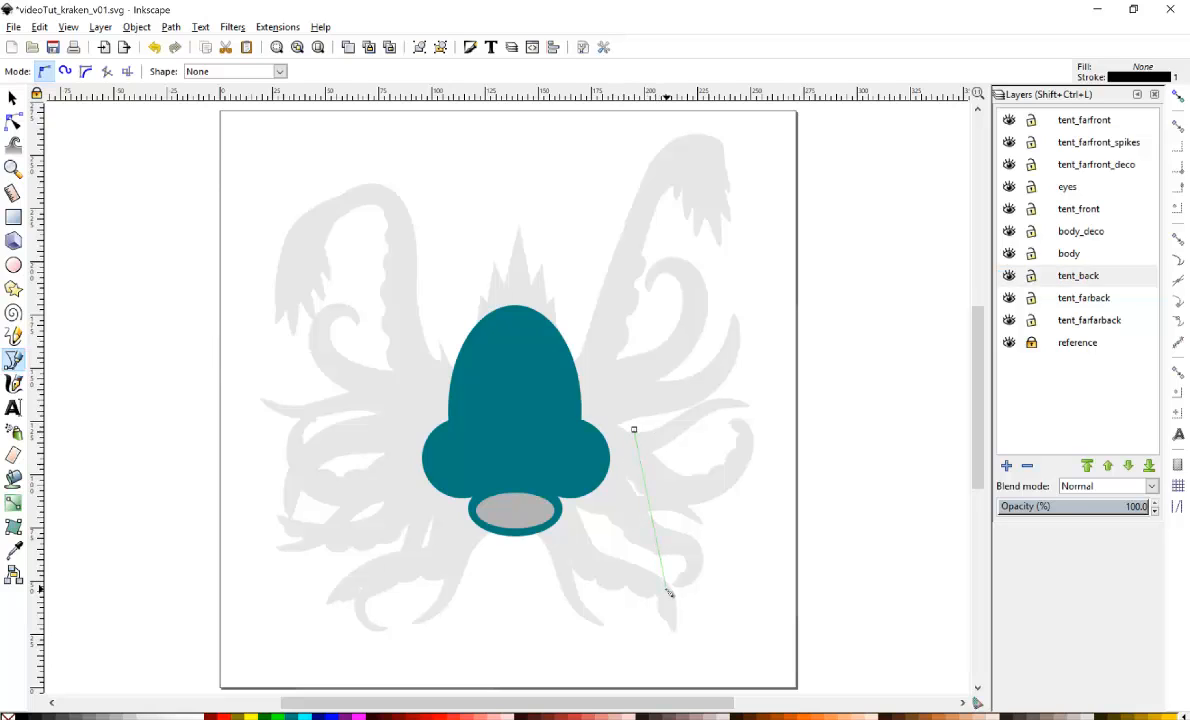
{"action": "double_click", "coordinate": [666, 589]}
Add a Taper stroke path effect to the line.
{"action": "key", "text": "n"}
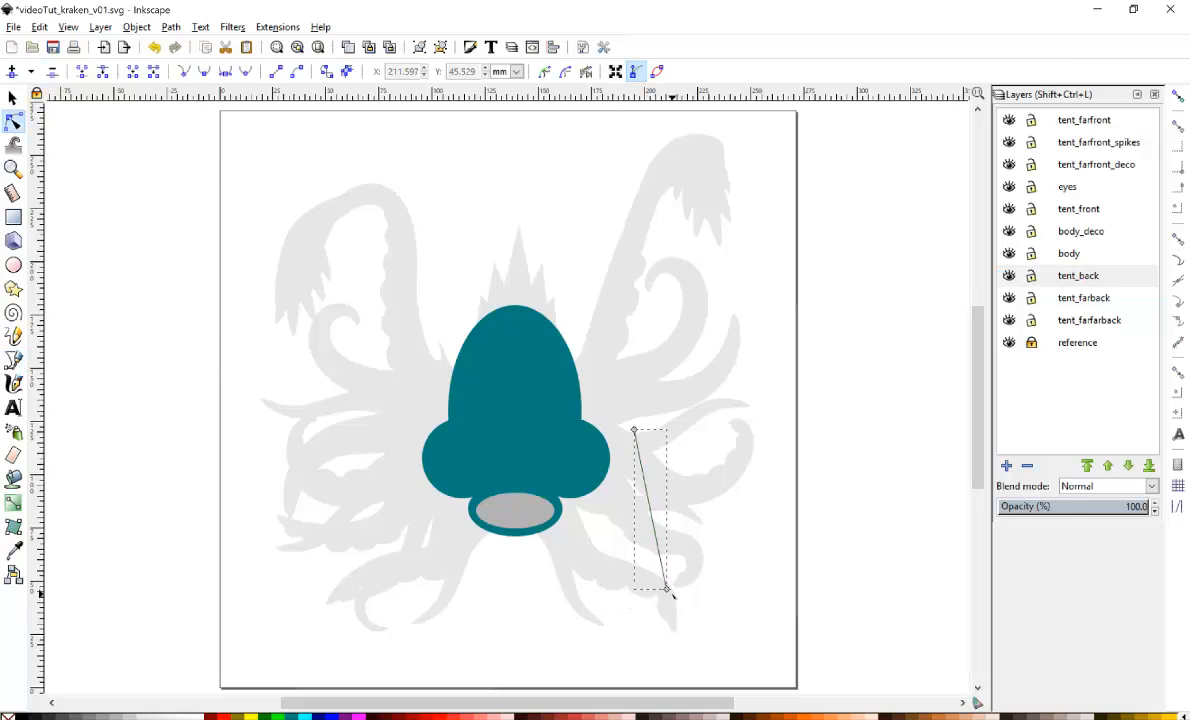
{"action": "left_click", "coordinate": [666, 589]}
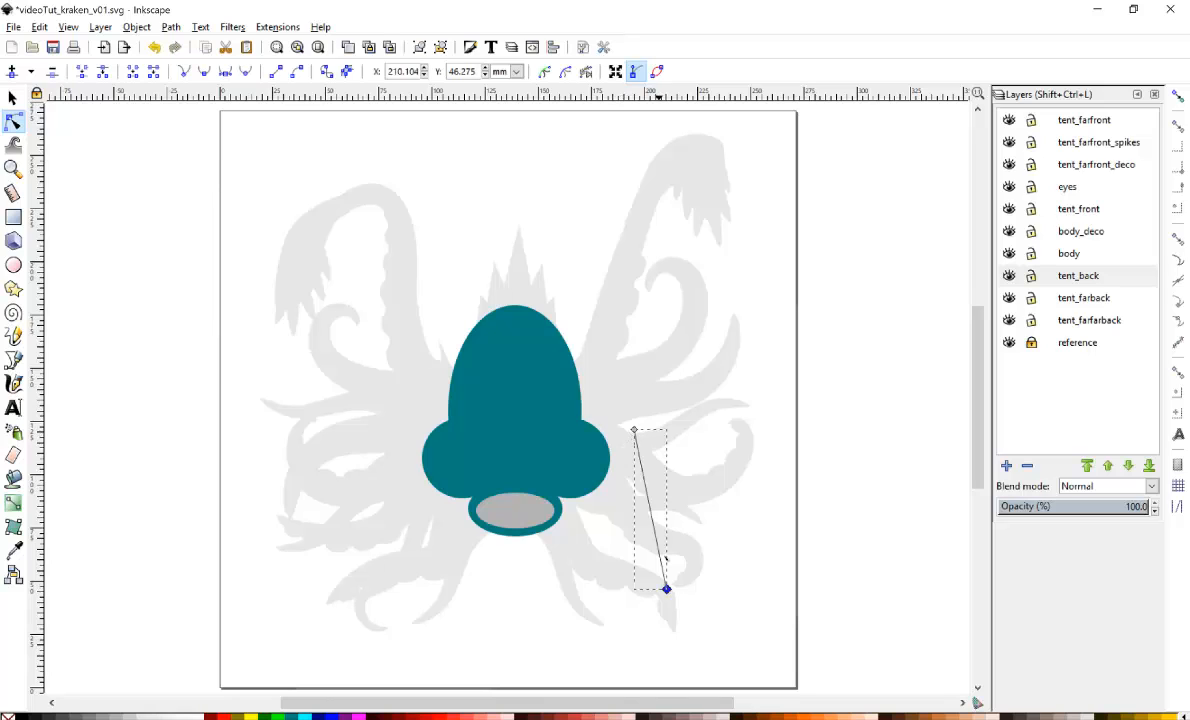
{"action": "left_click", "coordinate": [171, 28]}
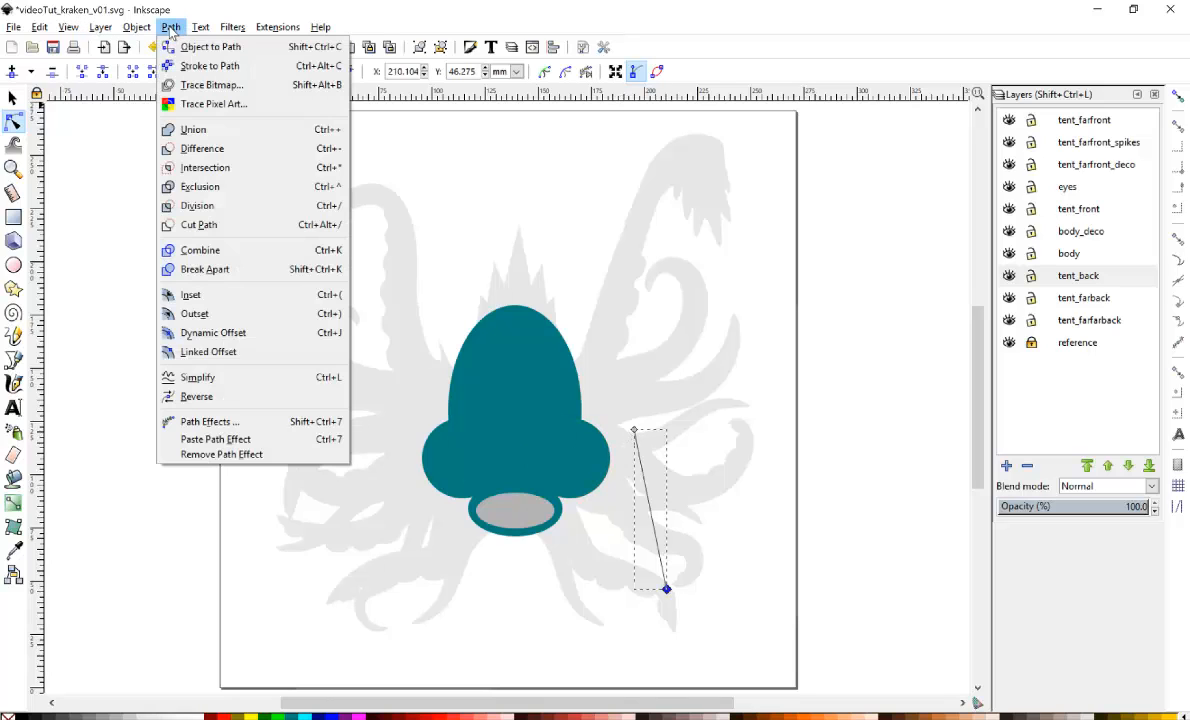
{"action": "left_click", "coordinate": [207, 421]}
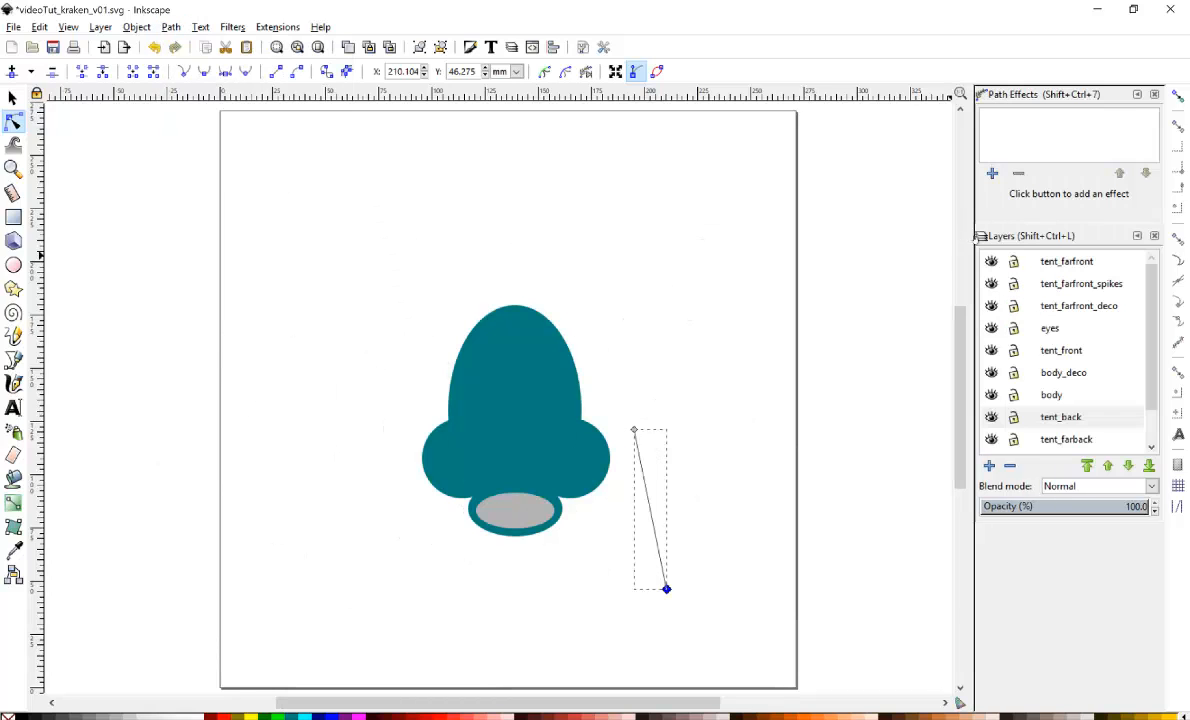
{"action": "key", "text": "ctrl+shift+7"}
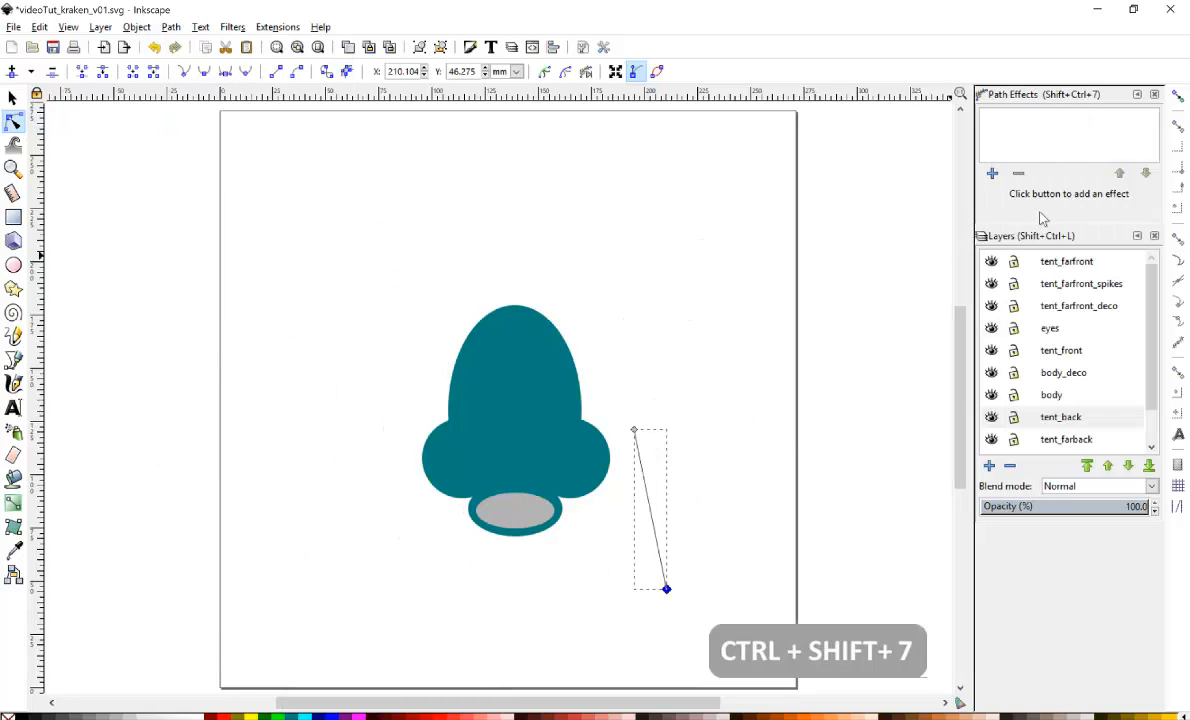
{"action": "left_click", "coordinate": [992, 173]}
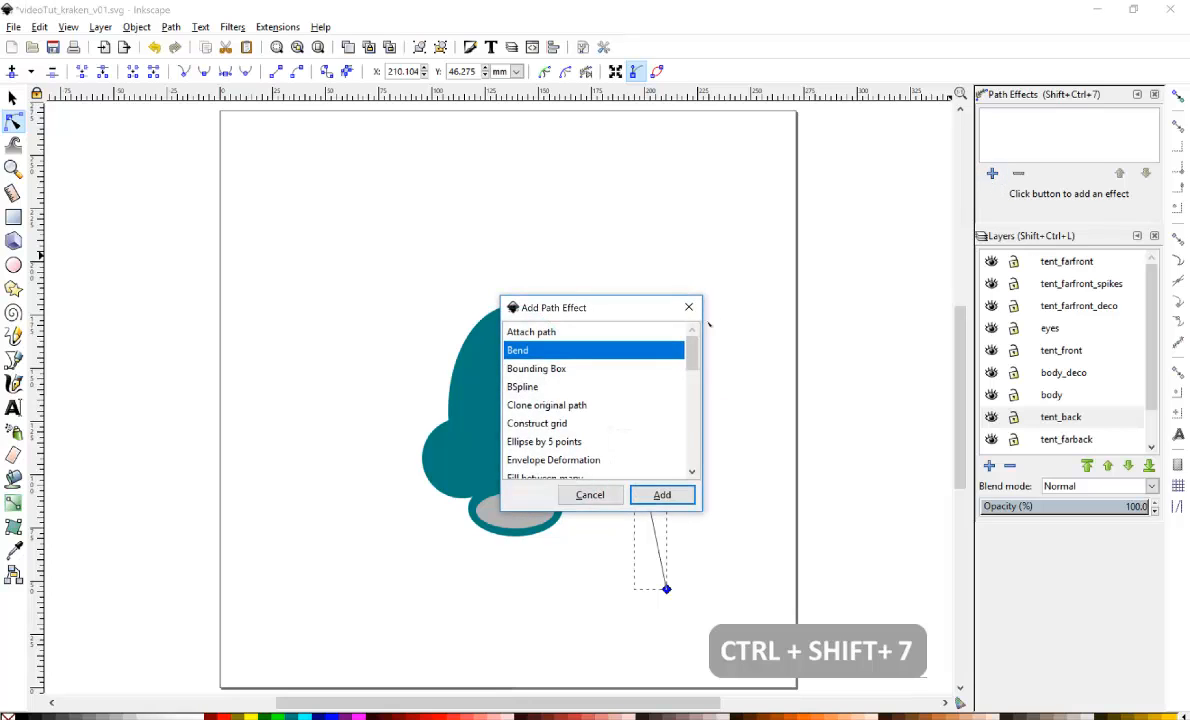
{"action": "left_click_drag", "start_coordinate": [689, 362], "coordinate": [703, 460]}
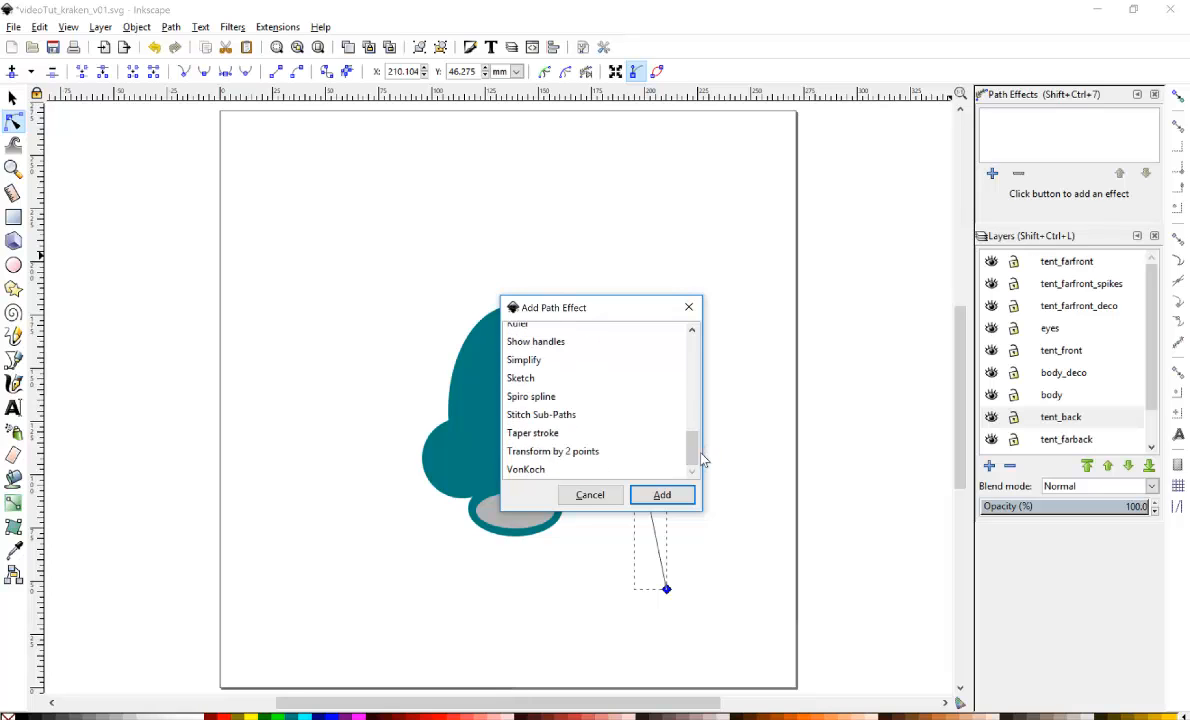
{"action": "left_click", "coordinate": [545, 433]}
{"action": "left_click", "coordinate": [665, 495]}
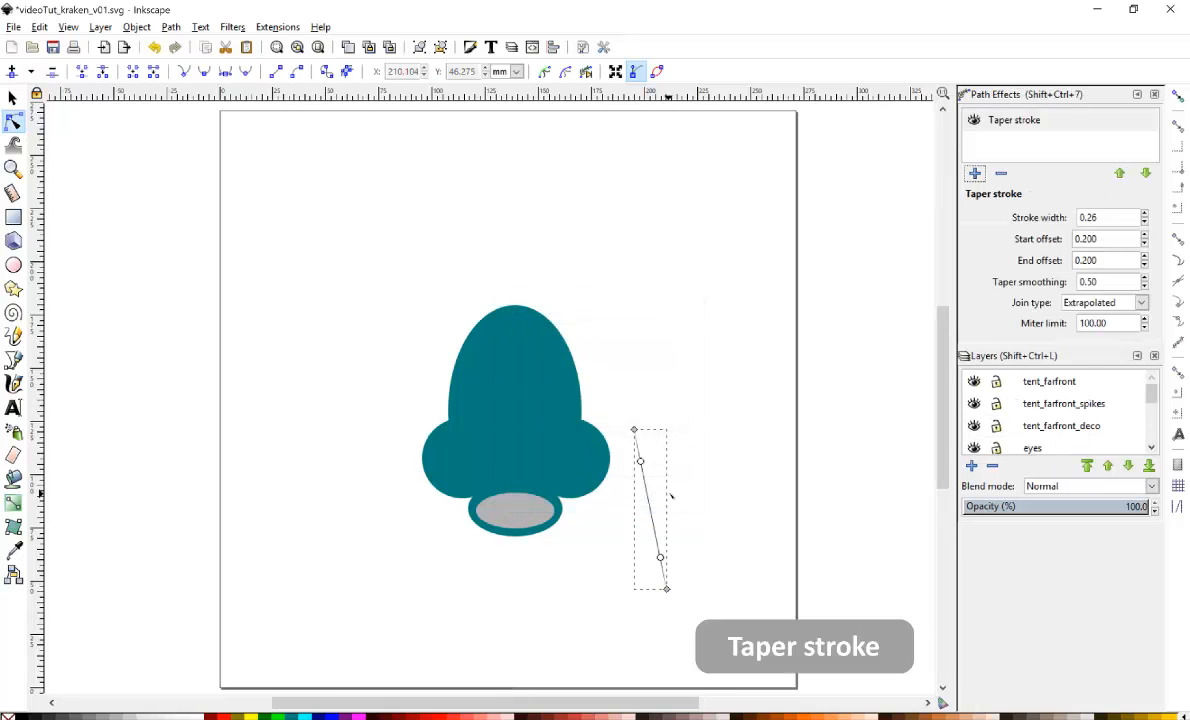
Set the taper stroke width to 25 and the start offset to 0.1.
{"action": "double_click", "coordinate": [1102, 218]}
{"action": "type", "text": "25"}
{"action": "key", "text": "Return"}
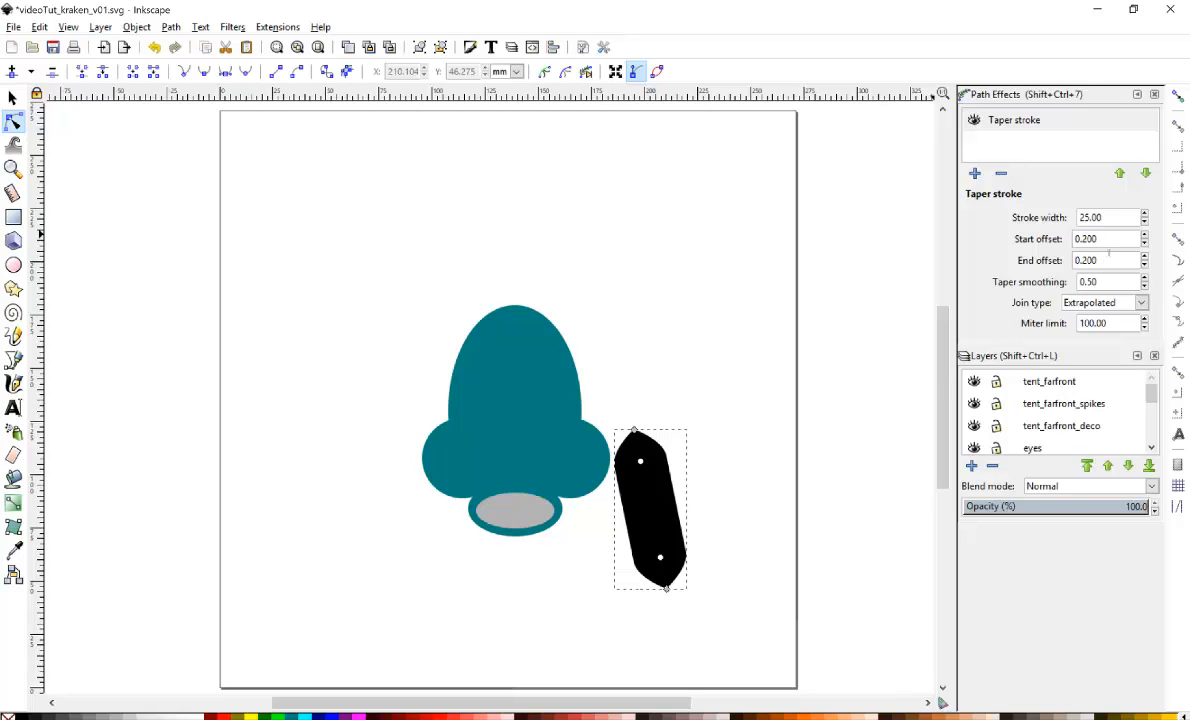
{"action": "key", "text": "ctrl+a"}
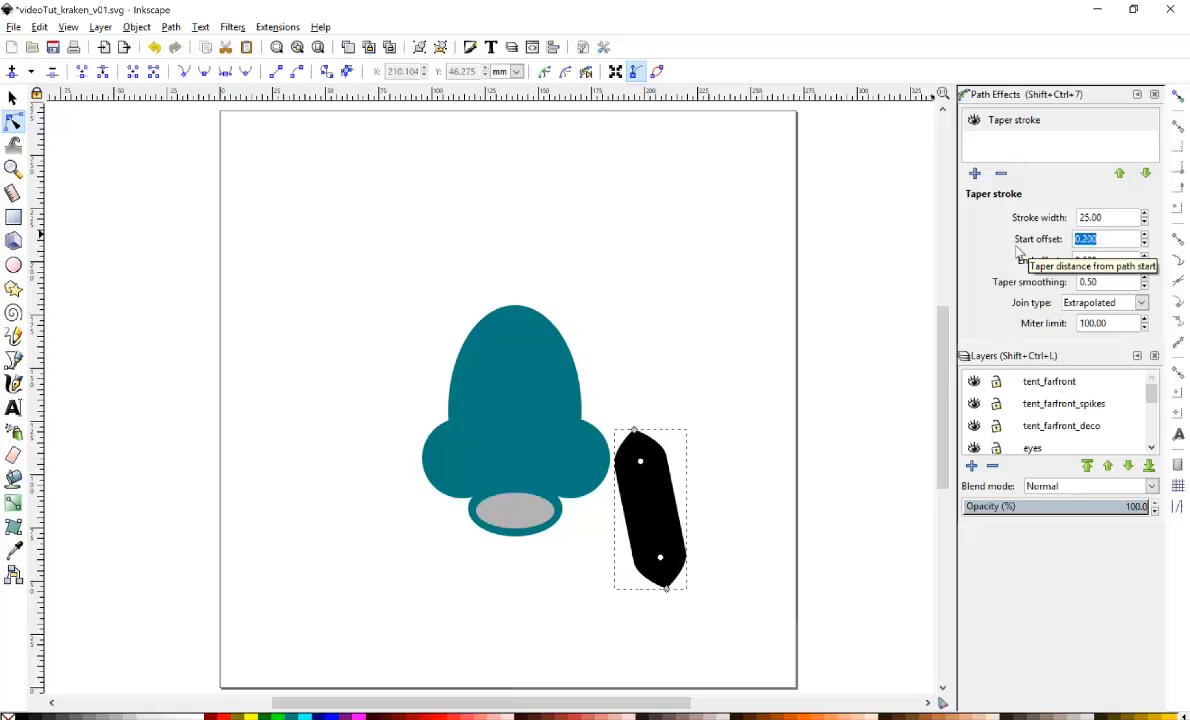
{"action": "key", "text": "BackSpace"}
{"action": "type", "text": ".1"}
{"action": "key", "text": "Tab"}
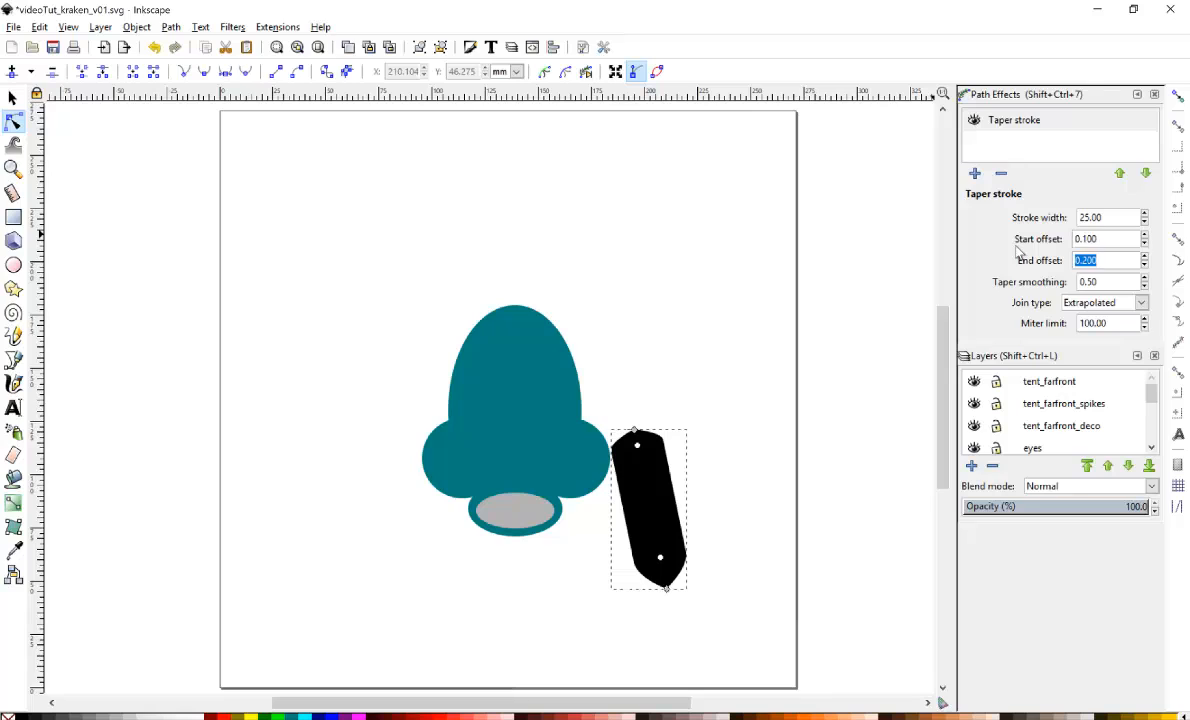
Set the taper's end offset to about 0.76, making the tentacle taper to a point.
{"action": "type", "text": "1"}
{"action": "key", "text": "Return"}
{"action": "left_click_drag", "start_coordinate": [660, 558], "coordinate": [642, 468]}
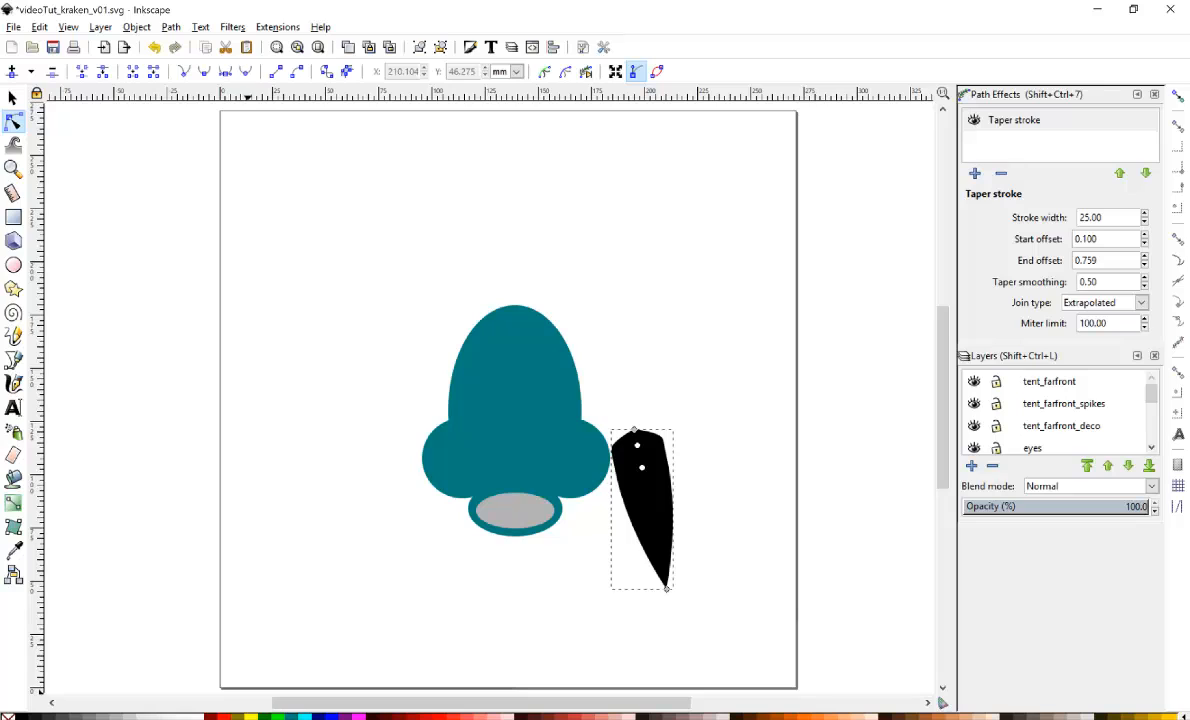
Fill the tentacle with teal and reshape it by moving its end node and bending its curve.
{"action": "left_click", "coordinate": [288, 716]}
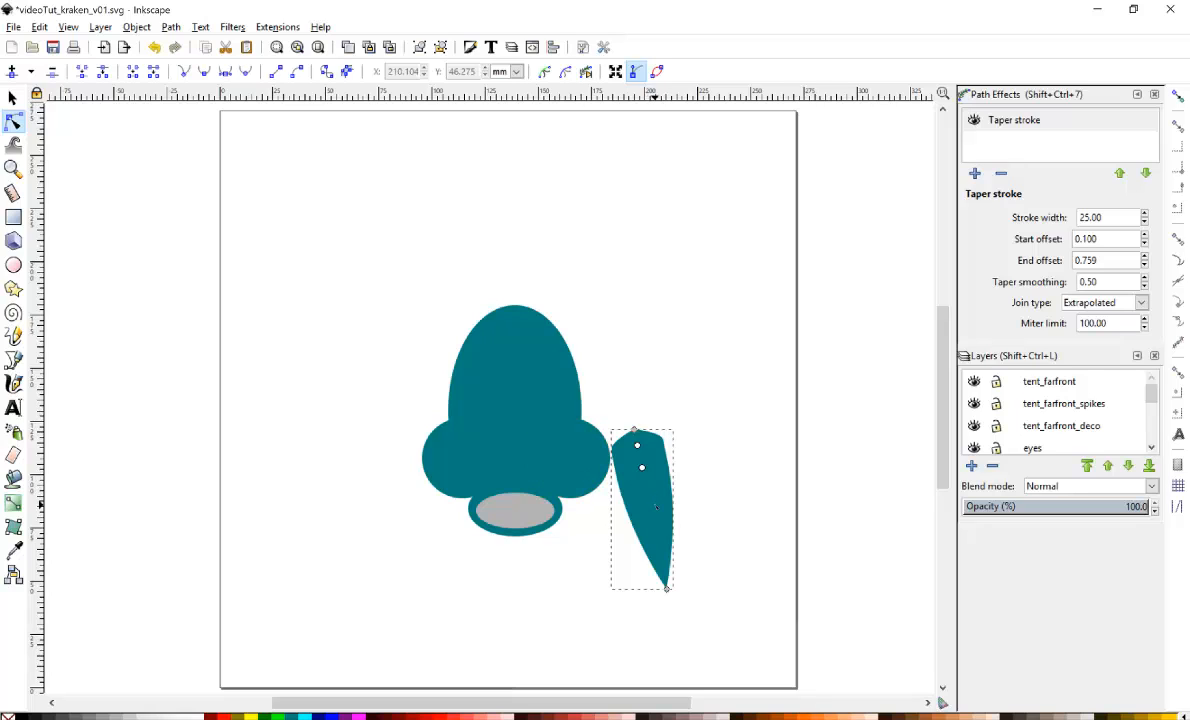
{"action": "left_click_drag", "start_coordinate": [667, 588], "coordinate": [689, 615]}
{"action": "mouse_move", "coordinate": [661, 519]}
{"action": "left_mouse_down"}
{"action": "mouse_move", "coordinate": [718, 527]}
{"action": "mouse_move", "coordinate": [600, 544]}
{"action": "mouse_move", "coordinate": [688, 518]}
{"action": "mouse_move", "coordinate": [585, 520]}
{"action": "mouse_move", "coordinate": [695, 522]}
{"action": "mouse_move", "coordinate": [632, 522]}
{"action": "mouse_move", "coordinate": [655, 540]}
{"action": "mouse_move", "coordinate": [640, 494]}
{"action": "mouse_move", "coordinate": [646, 512]}
{"action": "left_mouse_up"}
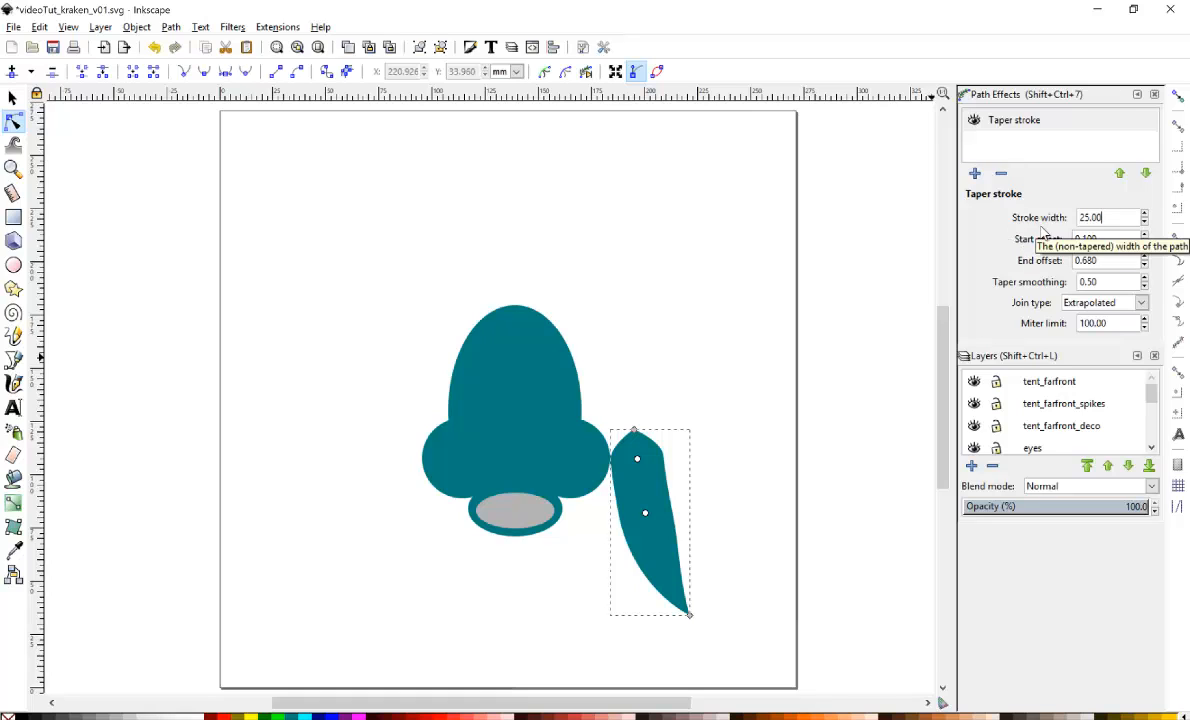
Set the taper stroke width to 18.
{"action": "key", "text": "BackSpace"}
{"action": "key", "text": "BackSpace"}
{"action": "key", "text": "BackSpace"}
{"action": "key", "text": "BackSpace"}
{"action": "key", "text": "BackSpace"}
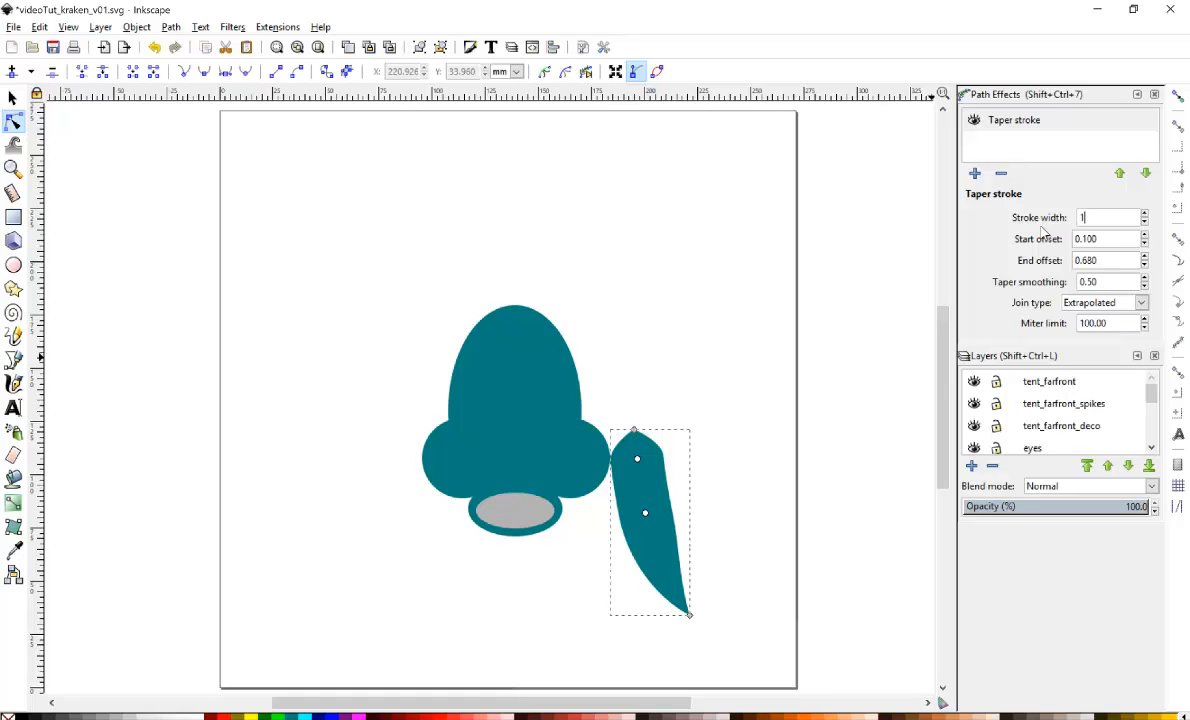
{"action": "type", "text": "18"}
{"action": "key", "text": "Return"}
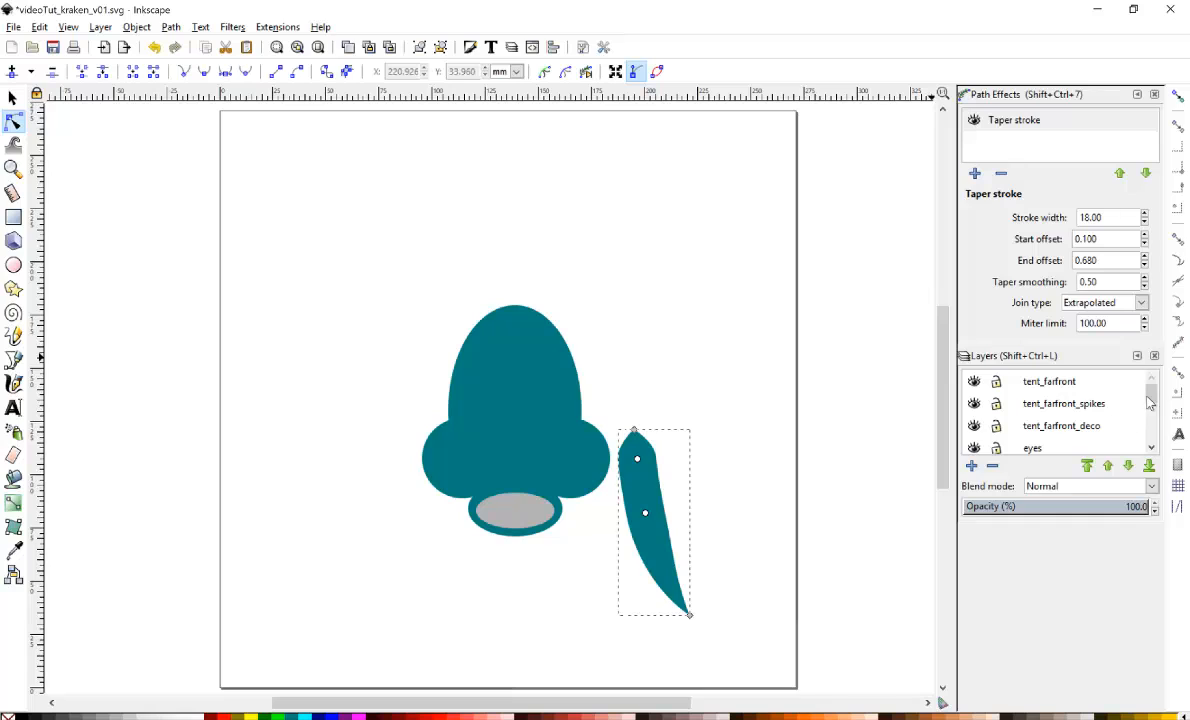
Show the reference layer again.
{"action": "scroll", "coordinate": [1150, 425], "scroll_direction": "down", "scroll_amount": 3}
{"action": "scroll", "coordinate": [1150, 425], "scroll_direction": "down", "scroll_amount": 2}
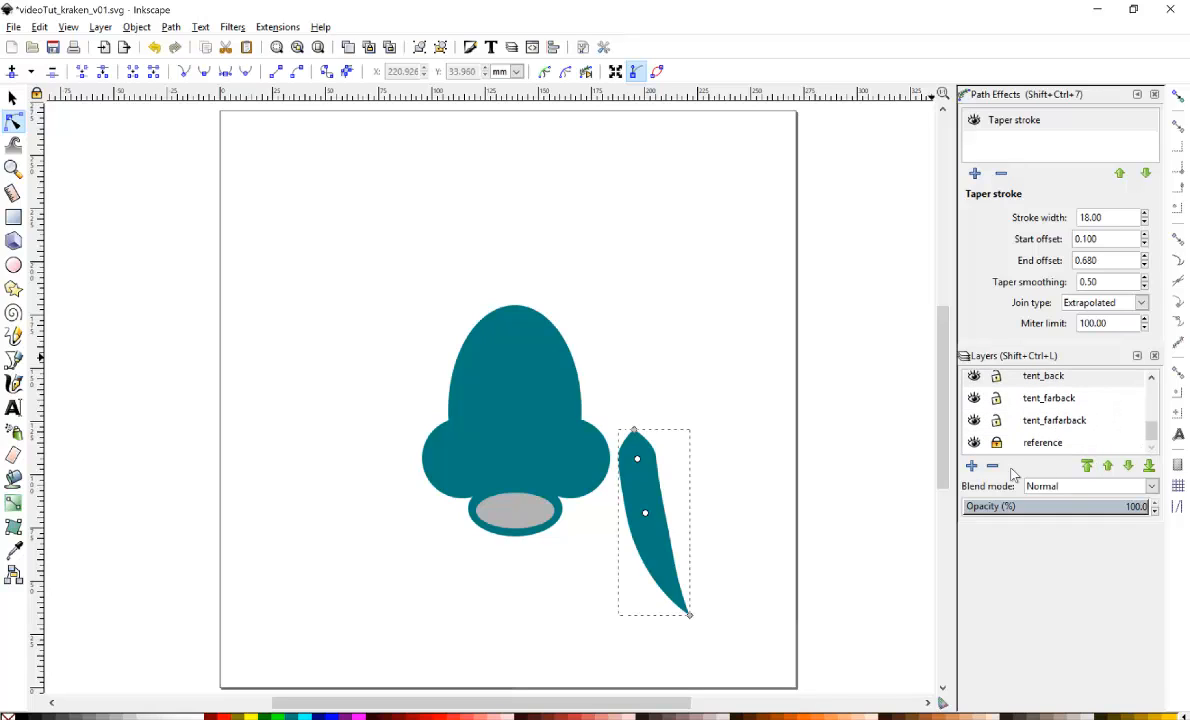
{"action": "left_click", "coordinate": [974, 443]}
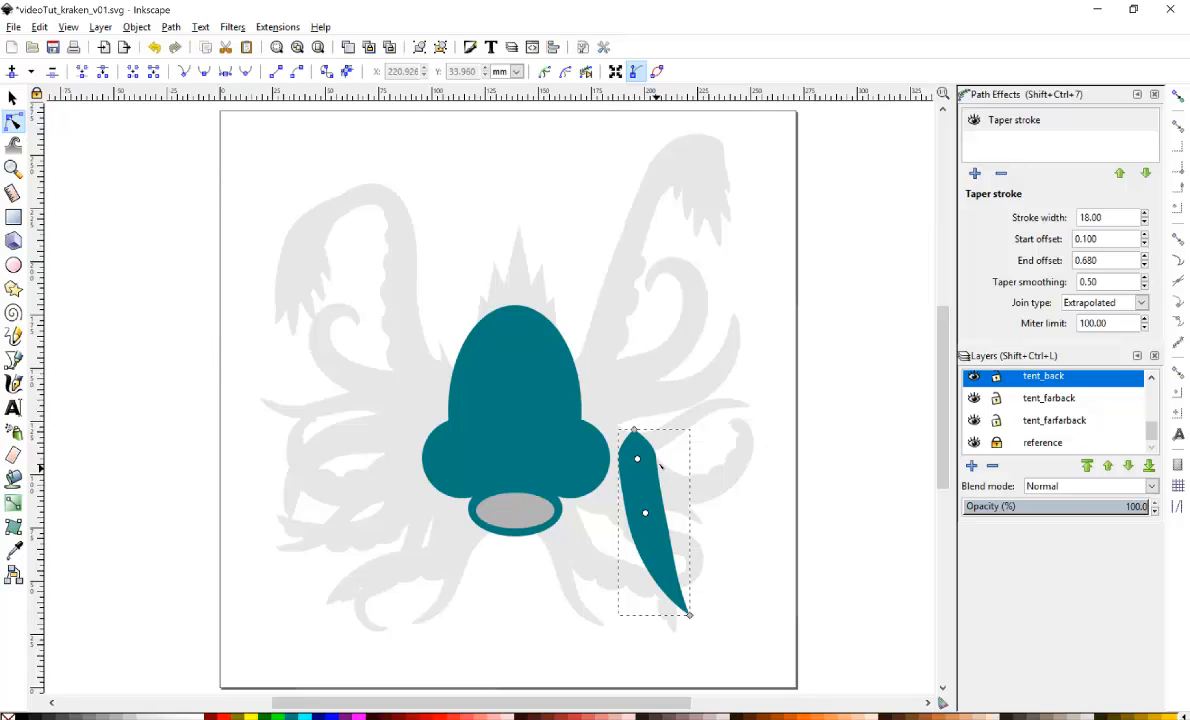
Bend the tentacle to follow the reference and set its taper stroke width to 12.
{"action": "left_click_drag", "start_coordinate": [645, 486], "coordinate": [684, 490]}
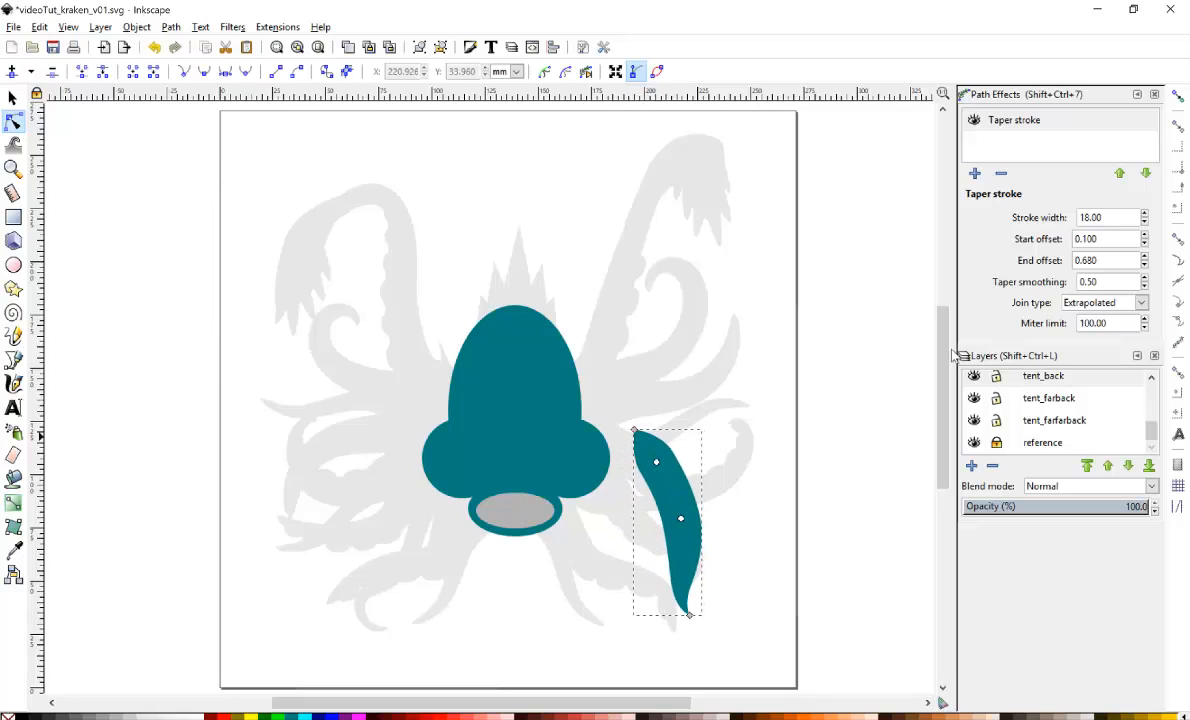
{"action": "triple_click", "coordinate": [1122, 212]}
{"action": "type", "text": "12"}
{"action": "key", "text": "Return"}
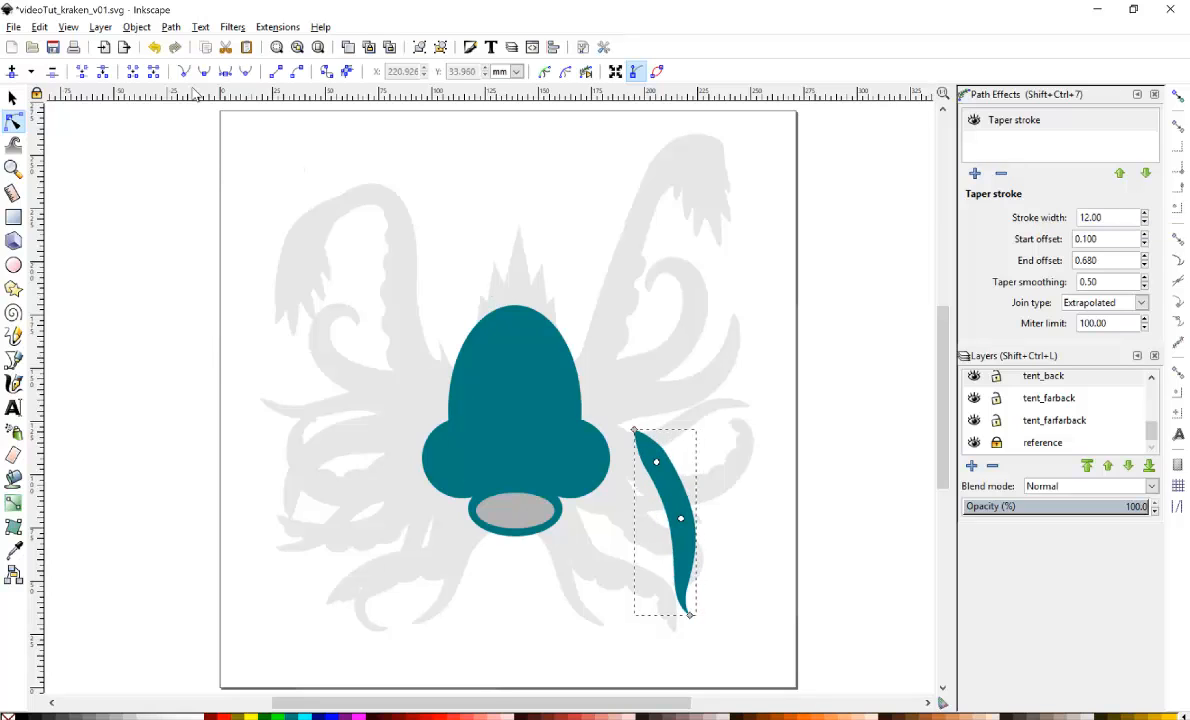
Move the tentacle beneath the mouth and reshape its nodes and handles so it curves down to the right.
{"action": "left_click", "coordinate": [12, 97]}
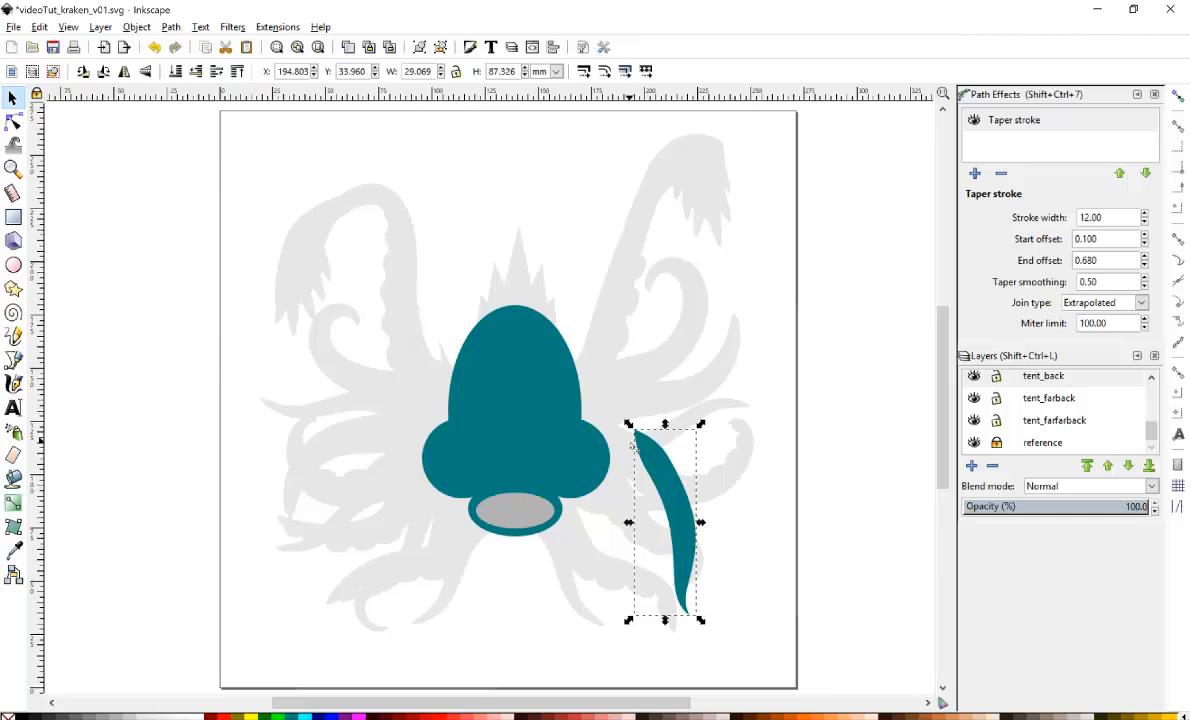
{"action": "left_click_drag", "start_coordinate": [637, 479], "coordinate": [520, 514]}
{"action": "left_click", "coordinate": [13, 121]}
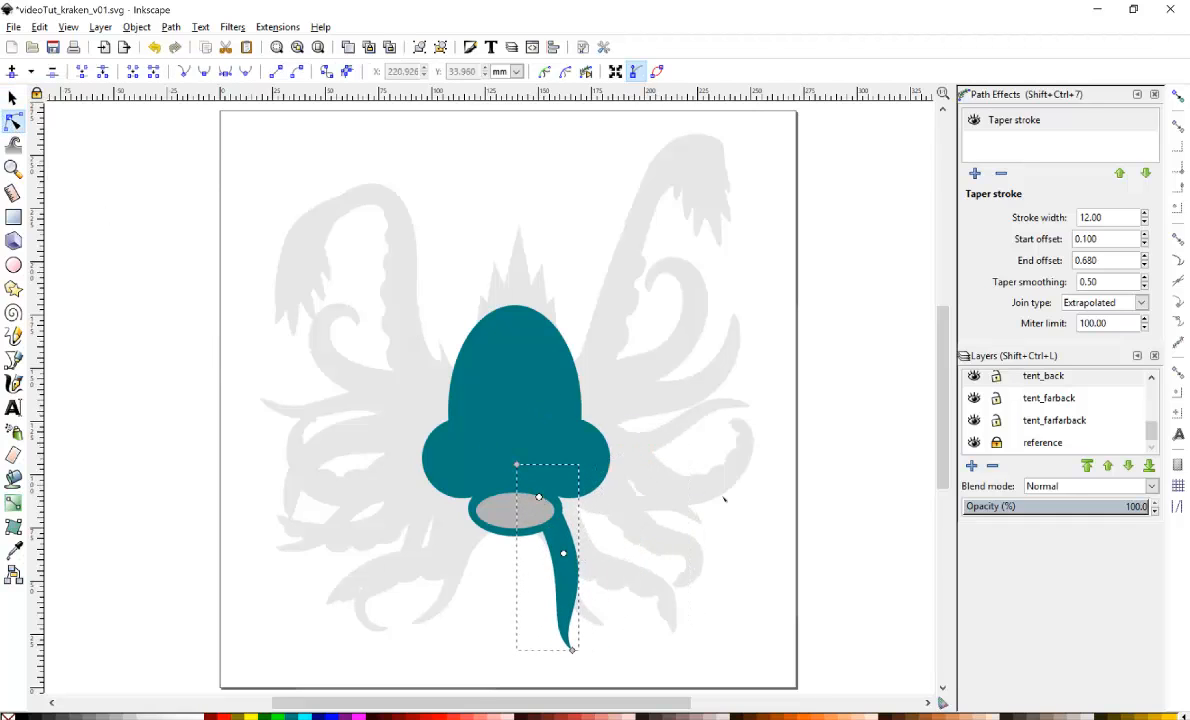
{"action": "left_click_drag", "start_coordinate": [572, 650], "coordinate": [608, 625]}
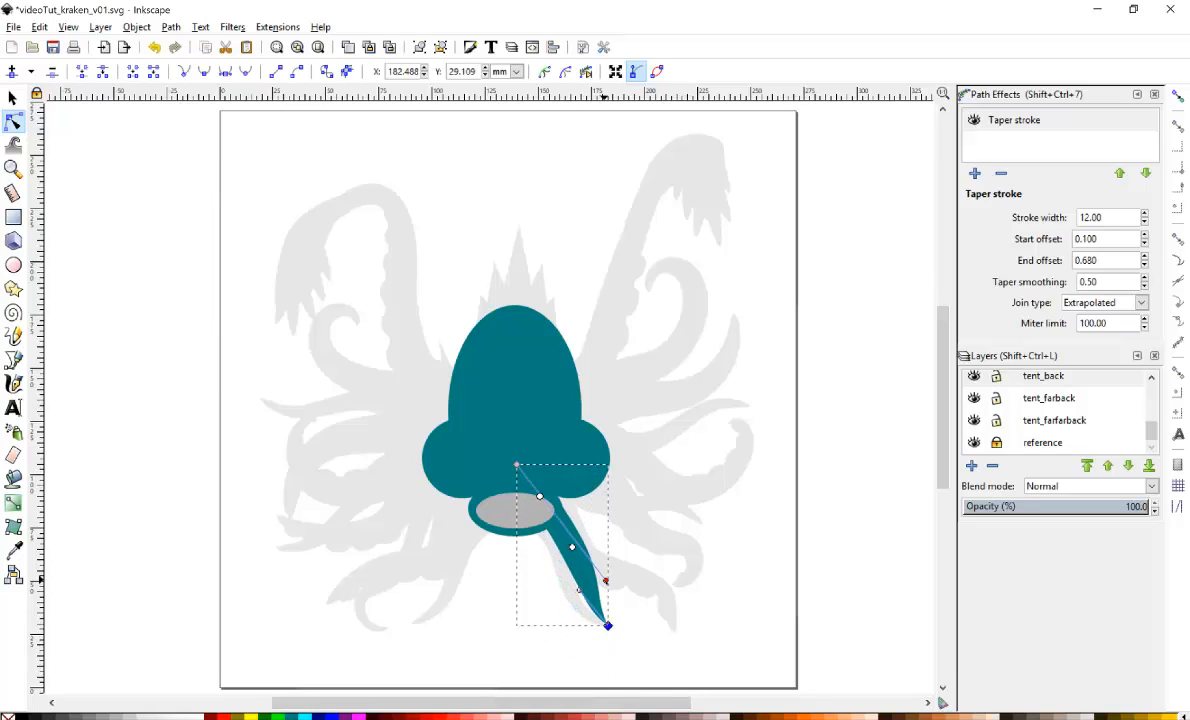
{"action": "left_click_drag", "start_coordinate": [606, 581], "coordinate": [561, 505]}
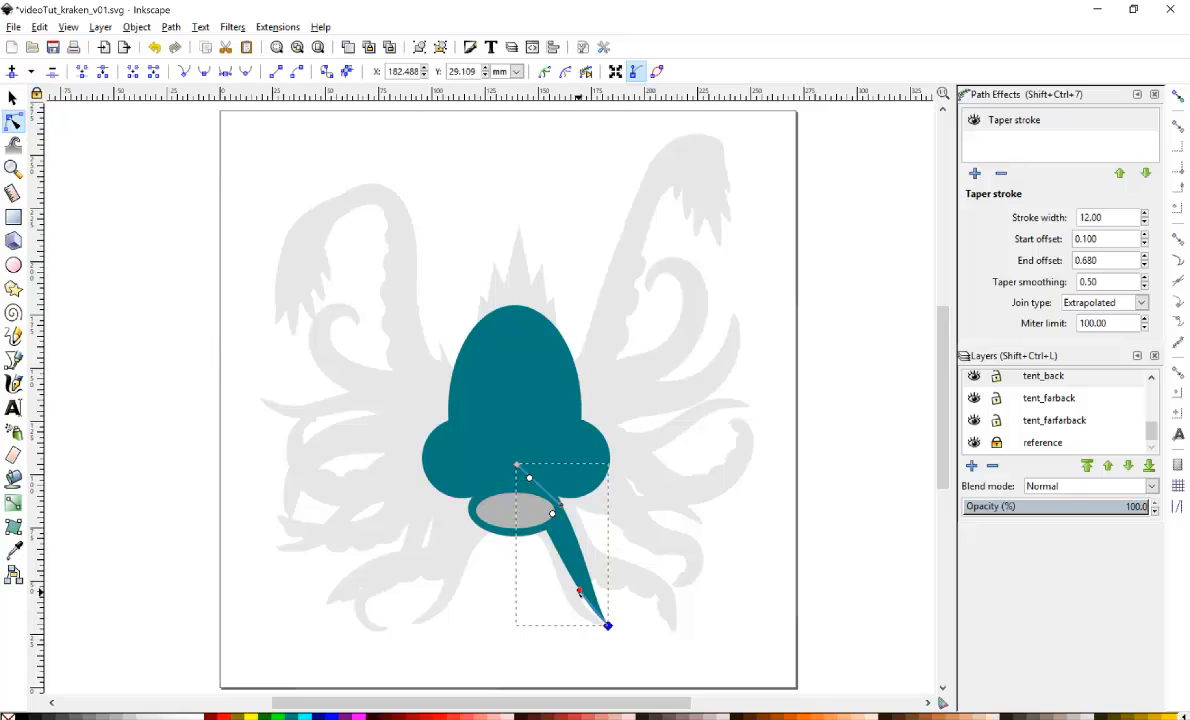
{"action": "left_click_drag", "start_coordinate": [579, 592], "coordinate": [561, 622]}
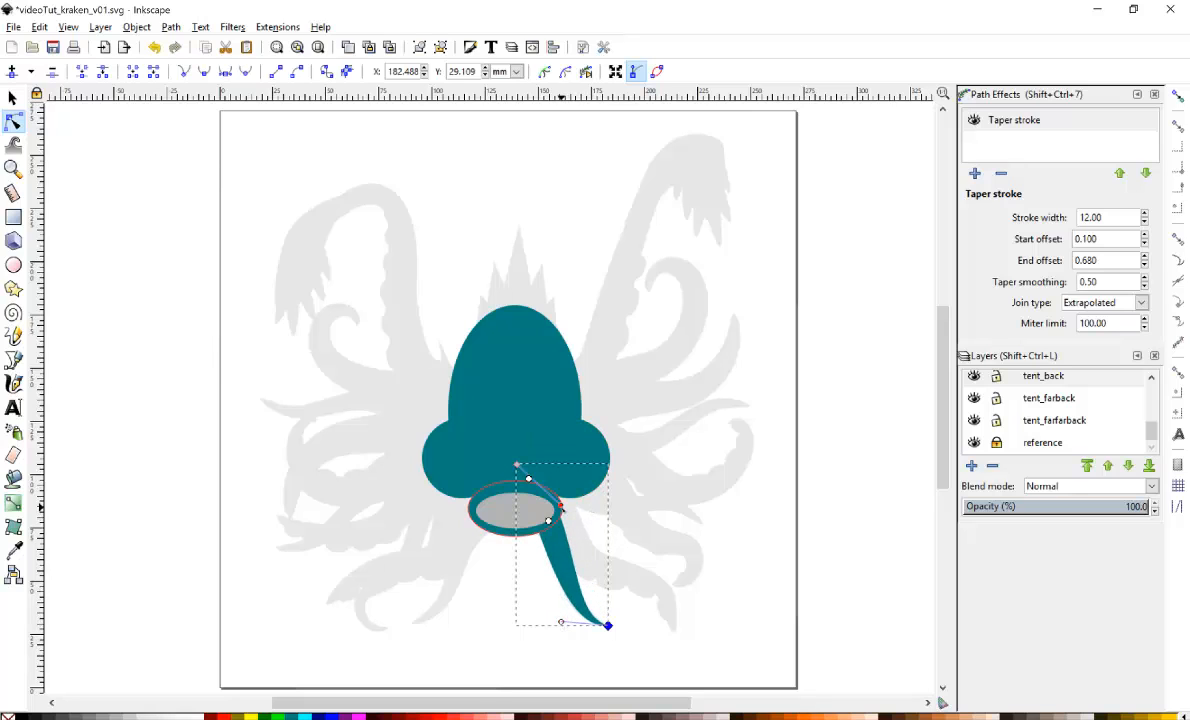
{"action": "left_click_drag", "start_coordinate": [561, 505], "coordinate": [566, 510]}
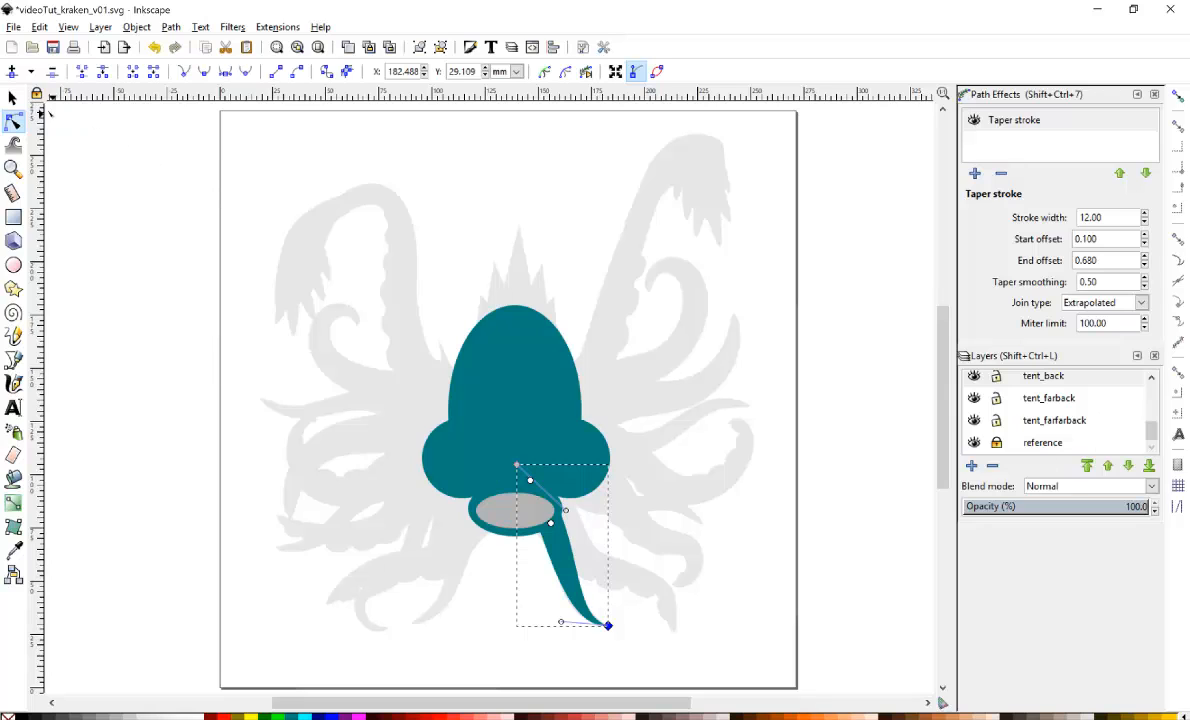
Cut the tentacle and paste it onto the tent_farfront layer, placing it under the mouth.
{"action": "left_click", "coordinate": [12, 97]}
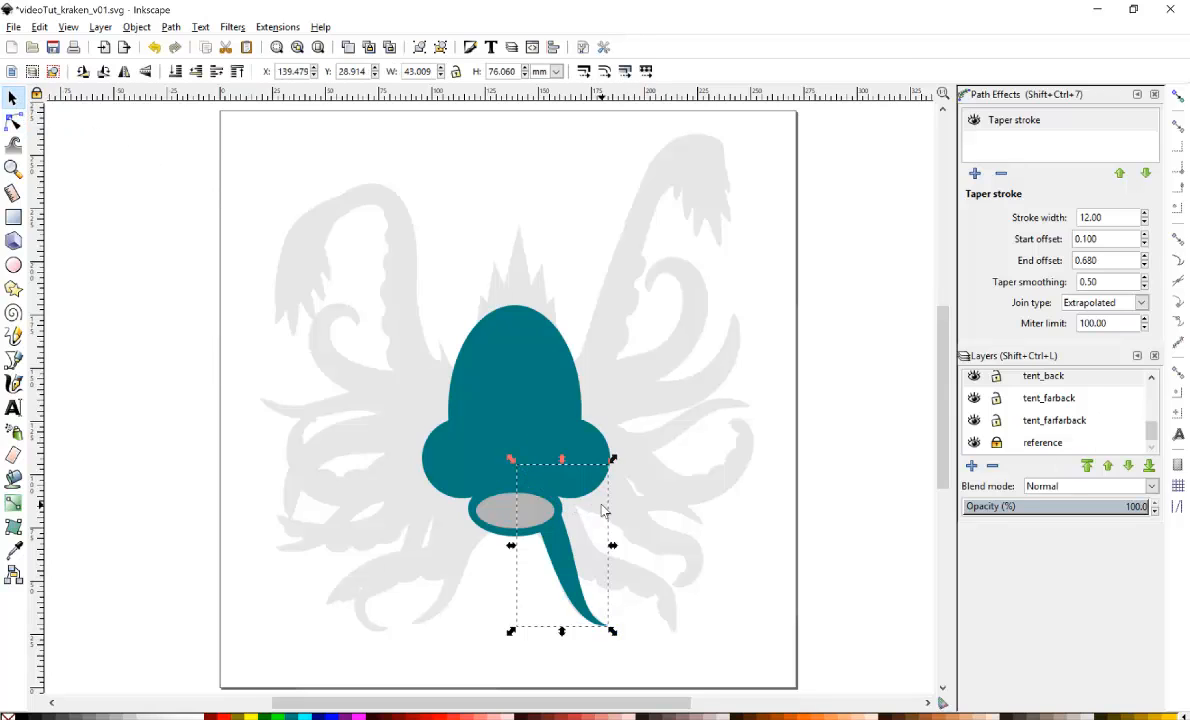
{"action": "key", "text": "Delete"}
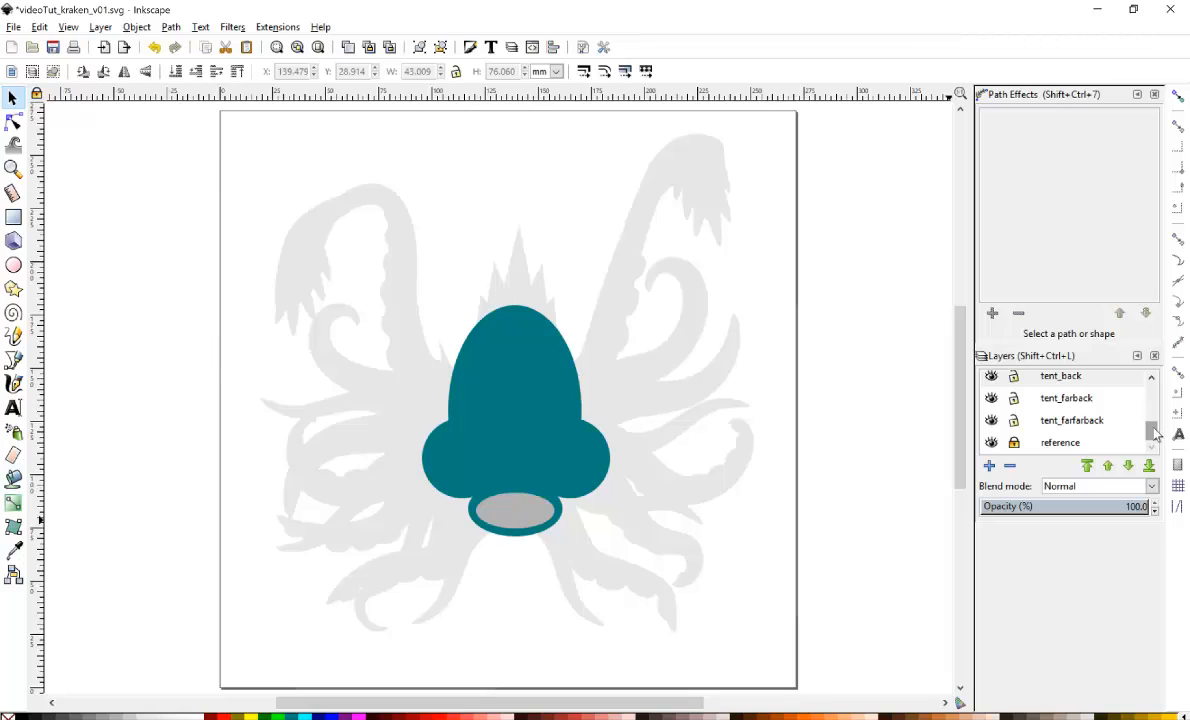
{"action": "left_click_drag", "start_coordinate": [1155, 432], "coordinate": [1151, 393]}
{"action": "left_click", "coordinate": [1068, 382]}
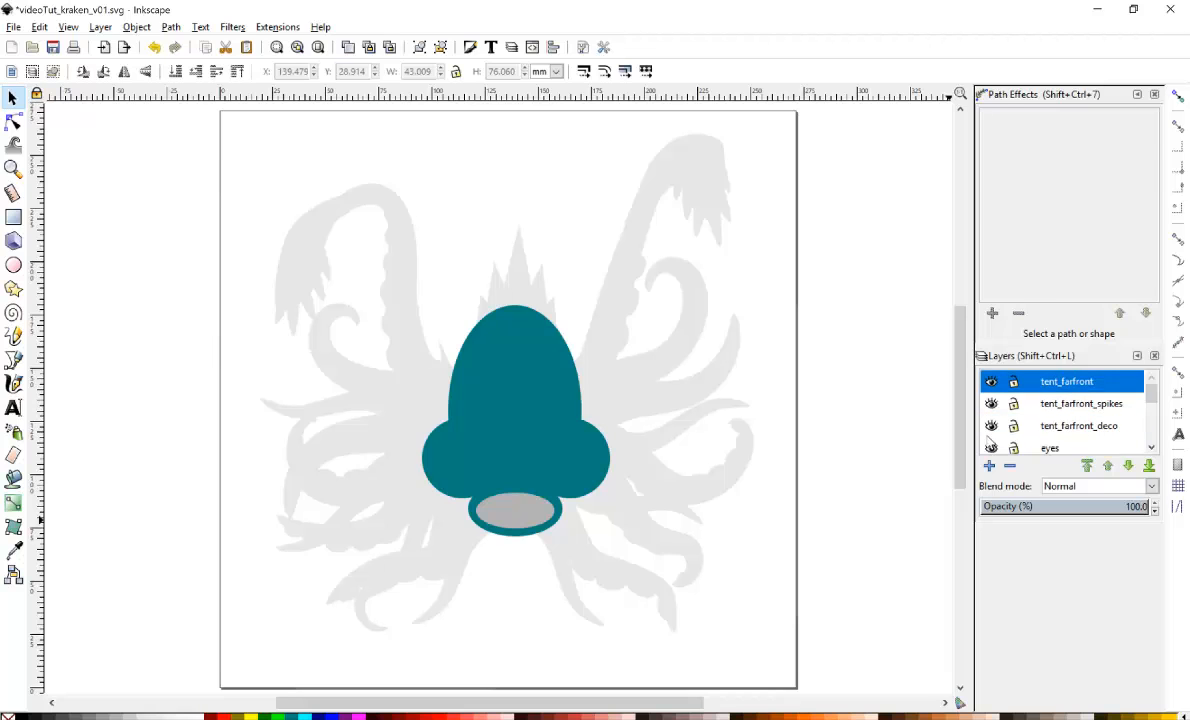
{"action": "left_click", "coordinate": [455, 330]}
{"action": "mouse_move", "coordinate": [455, 328]}
{"action": "left_mouse_down"}
{"action": "mouse_move", "coordinate": [545, 455]}
{"action": "mouse_move", "coordinate": [534, 480]}
{"action": "mouse_move", "coordinate": [547, 520]}
{"action": "mouse_move", "coordinate": [435, 527]}
{"action": "left_mouse_up"}
Duplicate the tentacle, flip the copy horizontally and shift it slightly right.
{"action": "key", "text": "ctrl+d"}
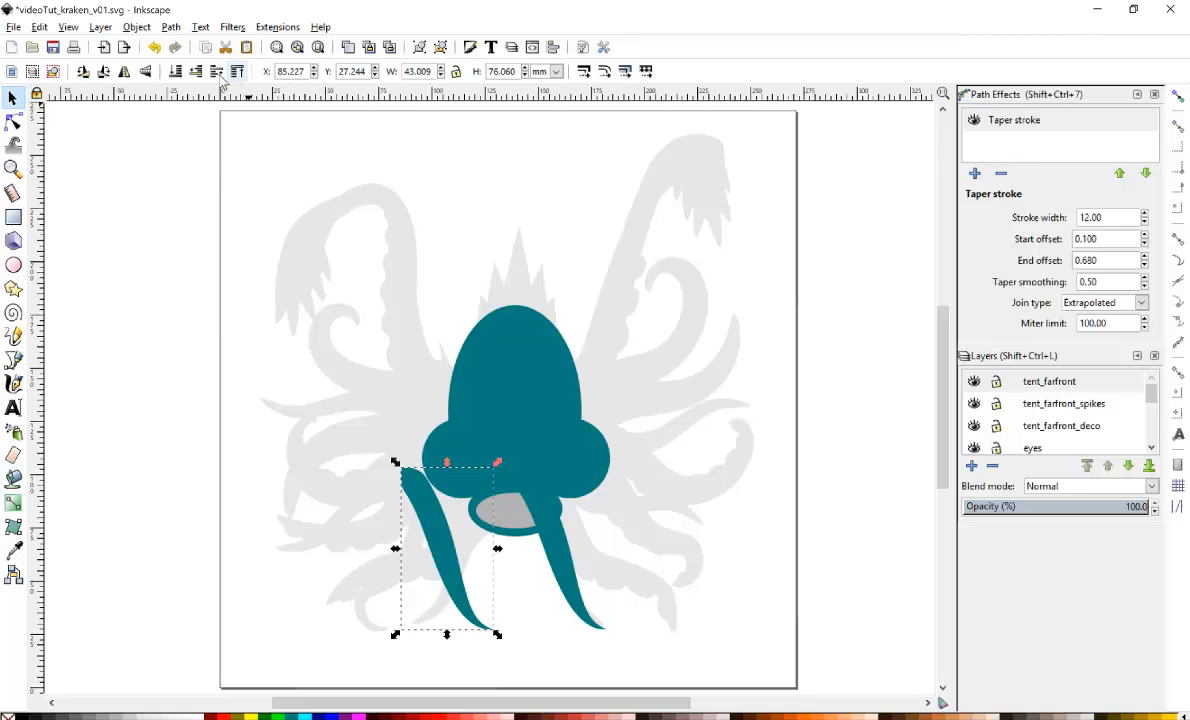
{"action": "left_click", "coordinate": [124, 71]}
{"action": "left_click_drag", "start_coordinate": [471, 534], "coordinate": [484, 533]}
Curl the mirrored tentacle's tip outward by adding a node near its end and adjusting the end nodes.
{"action": "left_click", "coordinate": [13, 121]}
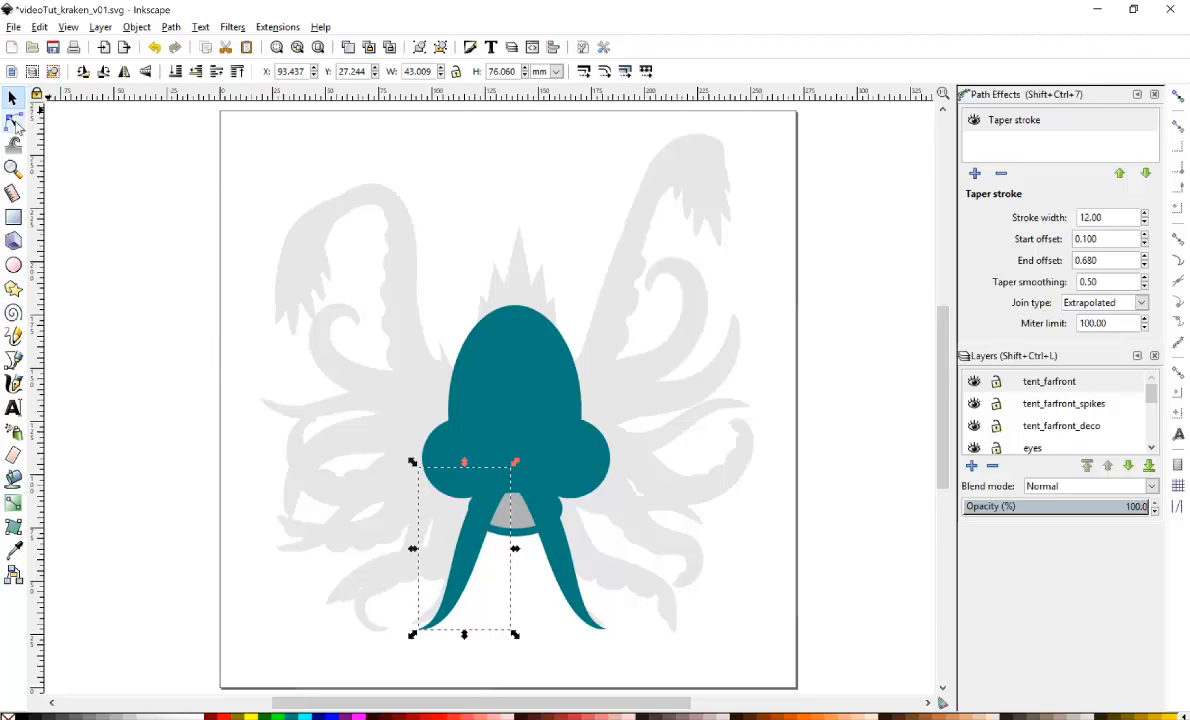
{"action": "left_click_drag", "start_coordinate": [419, 631], "coordinate": [396, 589]}
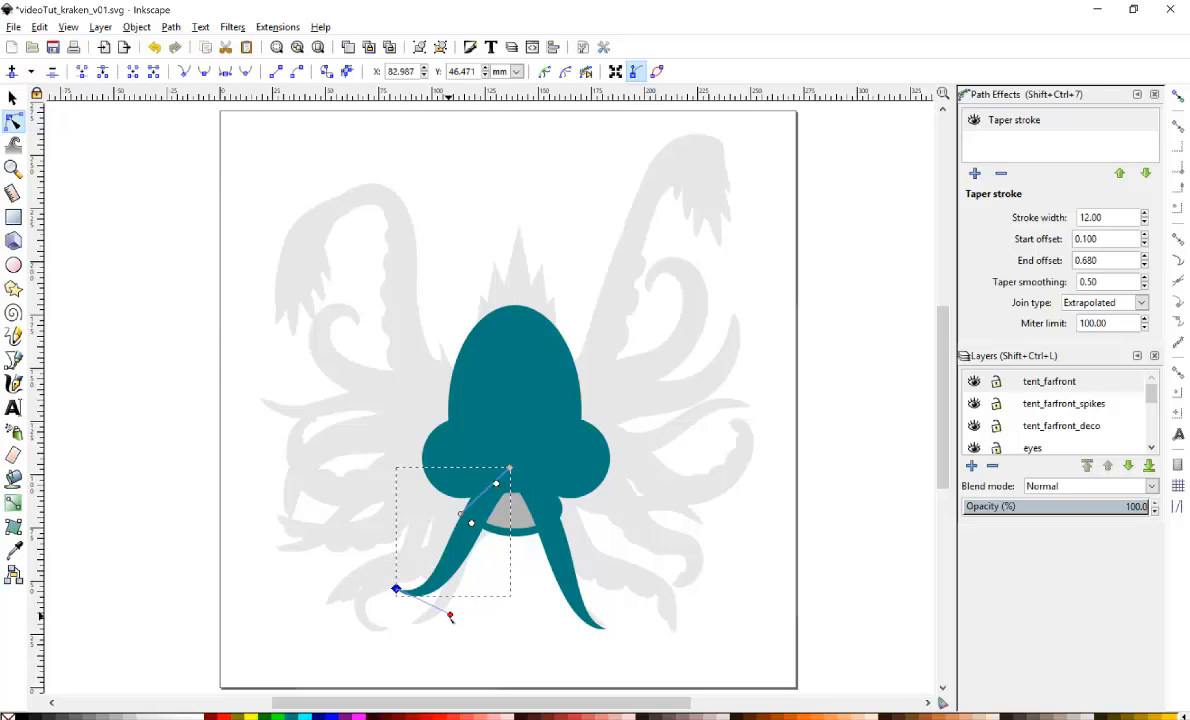
{"action": "double_click", "coordinate": [433, 590]}
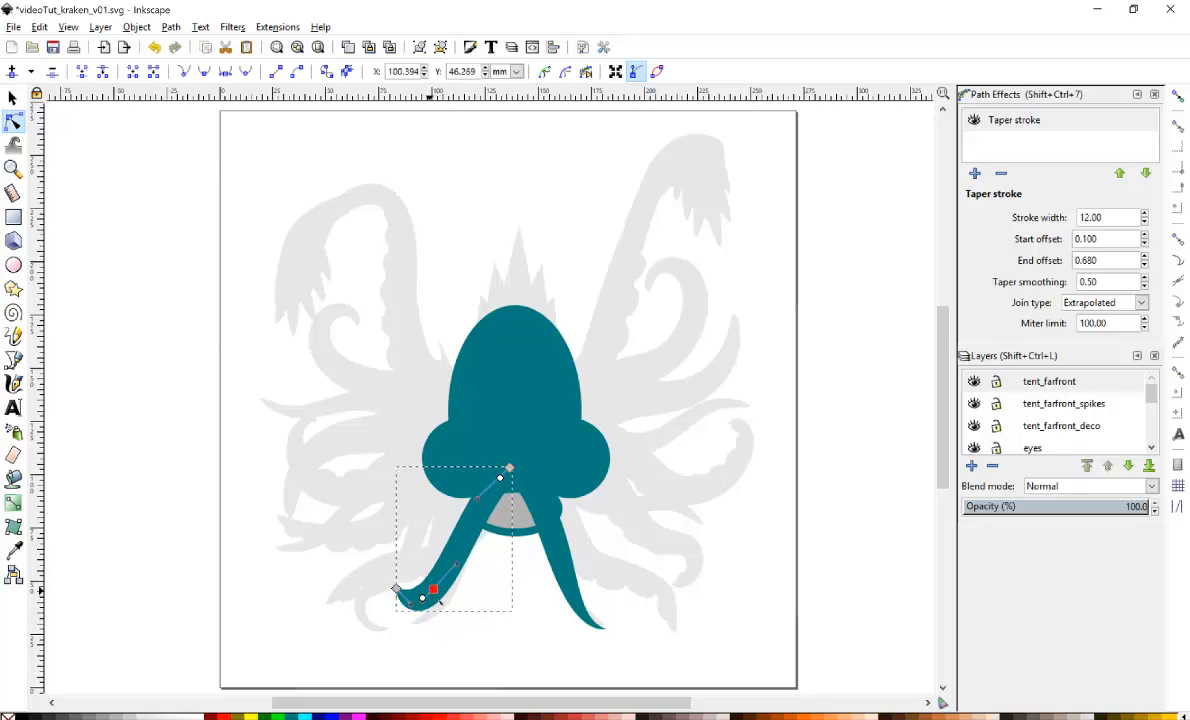
{"action": "left_click_drag", "start_coordinate": [436, 596], "coordinate": [471, 547]}
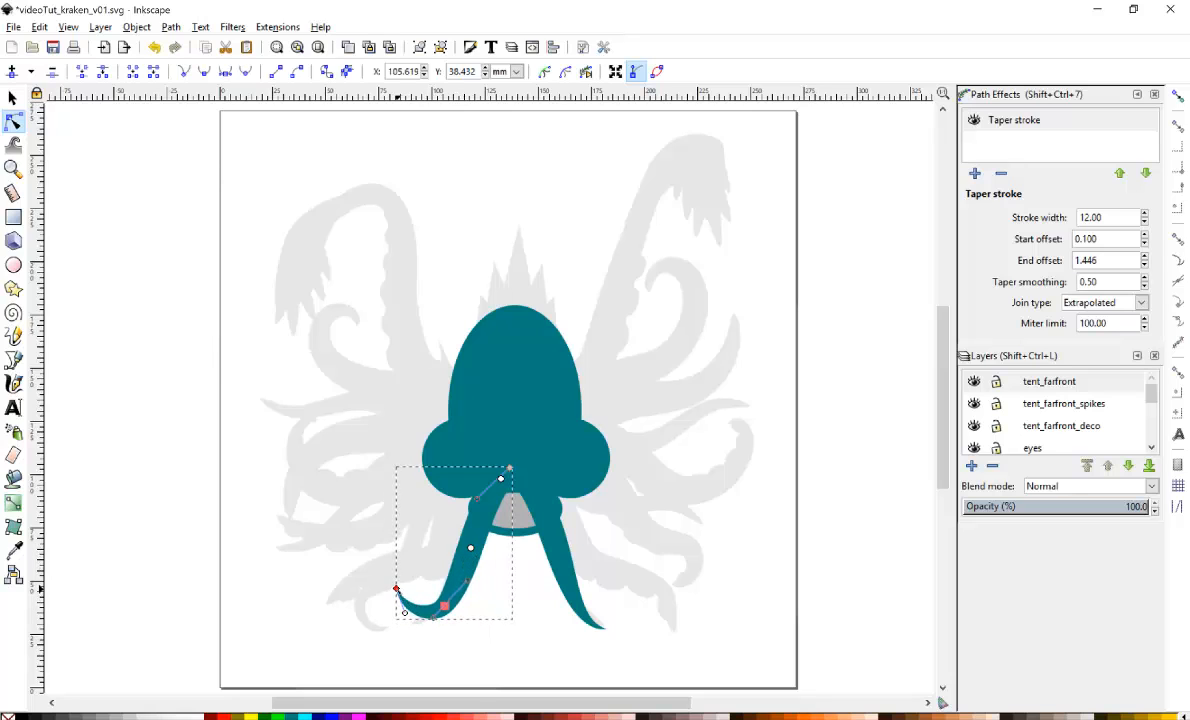
{"action": "left_click_drag", "start_coordinate": [396, 589], "coordinate": [396, 599]}
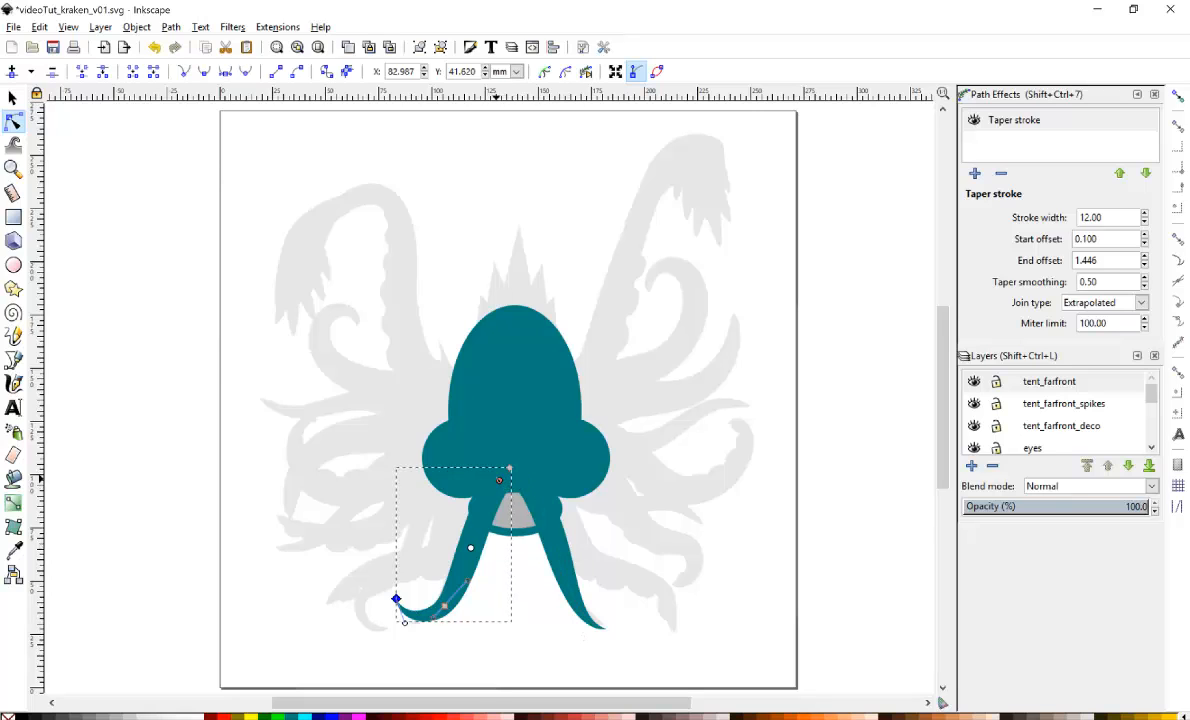
{"action": "mouse_move", "coordinate": [501, 479]}
{"action": "left_mouse_down"}
{"action": "mouse_move", "coordinate": [502, 468]}
{"action": "mouse_move", "coordinate": [517, 477]}
{"action": "left_mouse_up"}
Select the right front tentacle and nudge its tip node slightly.
{"action": "left_click", "coordinate": [546, 514]}
{"action": "left_click", "coordinate": [492, 483]}
{"action": "left_click", "coordinate": [522, 490]}
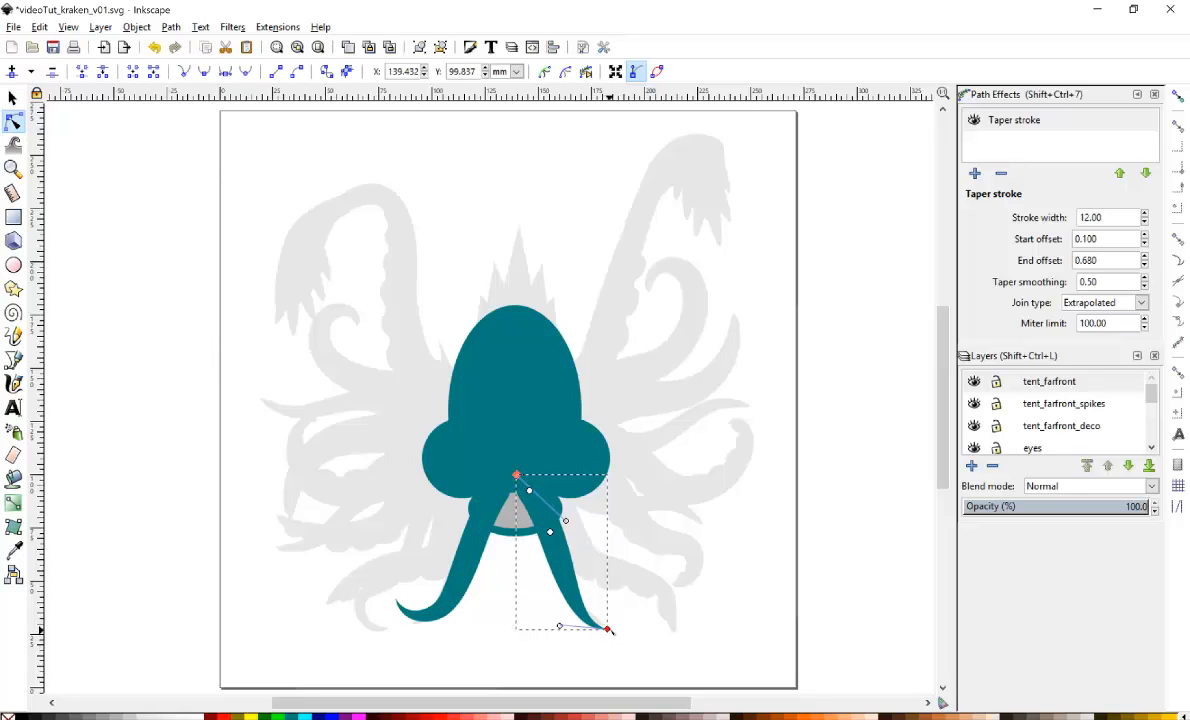
{"action": "left_click_drag", "start_coordinate": [609, 629], "coordinate": [612, 625]}
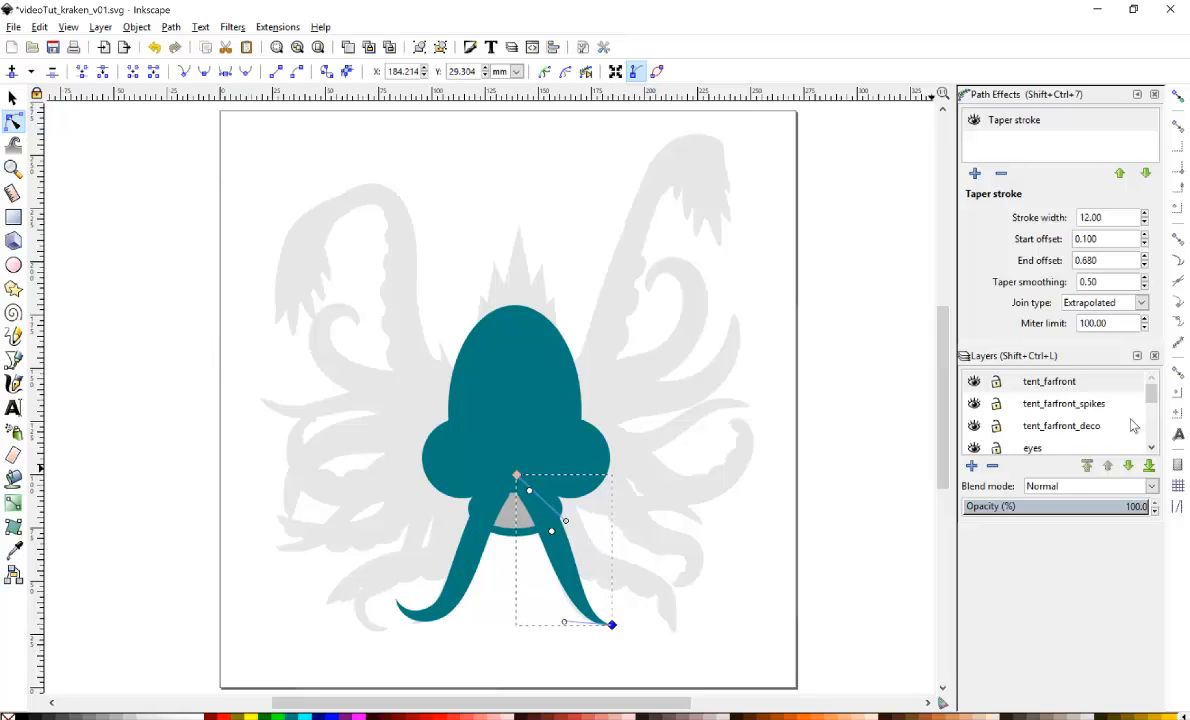
Switch to the tent_back layer and paste another copy of the tentacle there.
{"action": "scroll", "coordinate": [1129, 420], "scroll_direction": "down", "scroll_amount": 5}
{"action": "left_click", "coordinate": [1043, 378]}
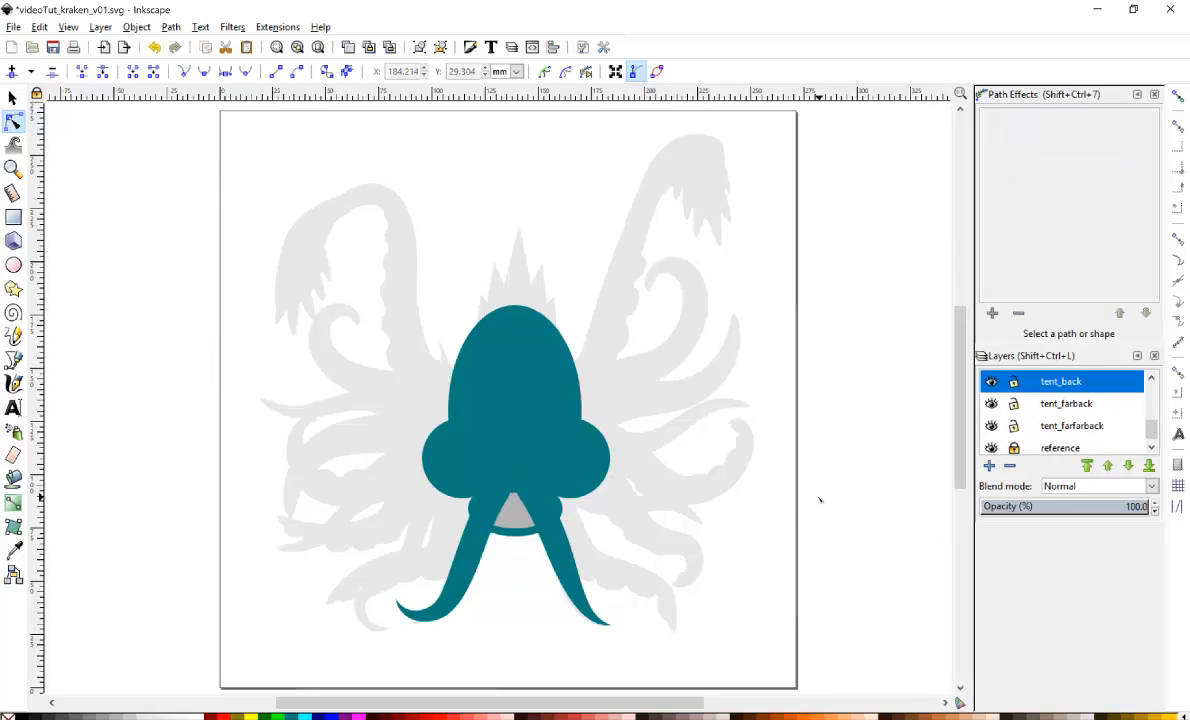
{"action": "key", "text": "ctrl+v"}
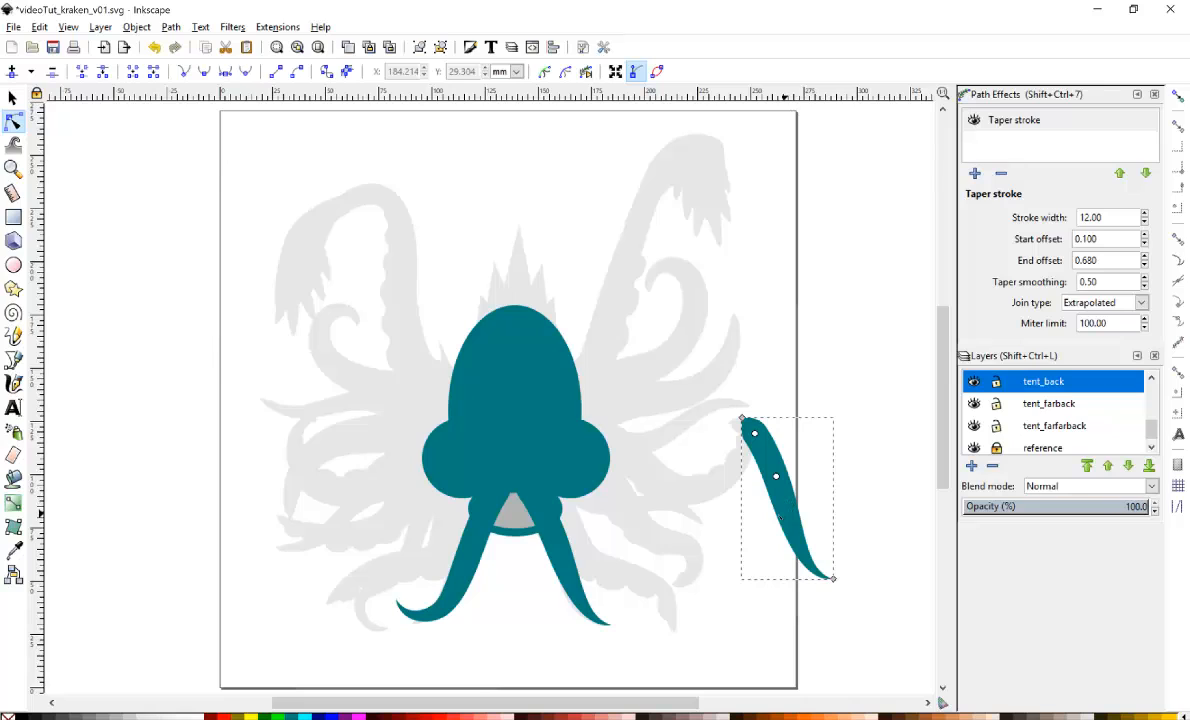
Set the pasted tentacle's taper stroke width to 18.
{"action": "triple_click", "coordinate": [1113, 217]}
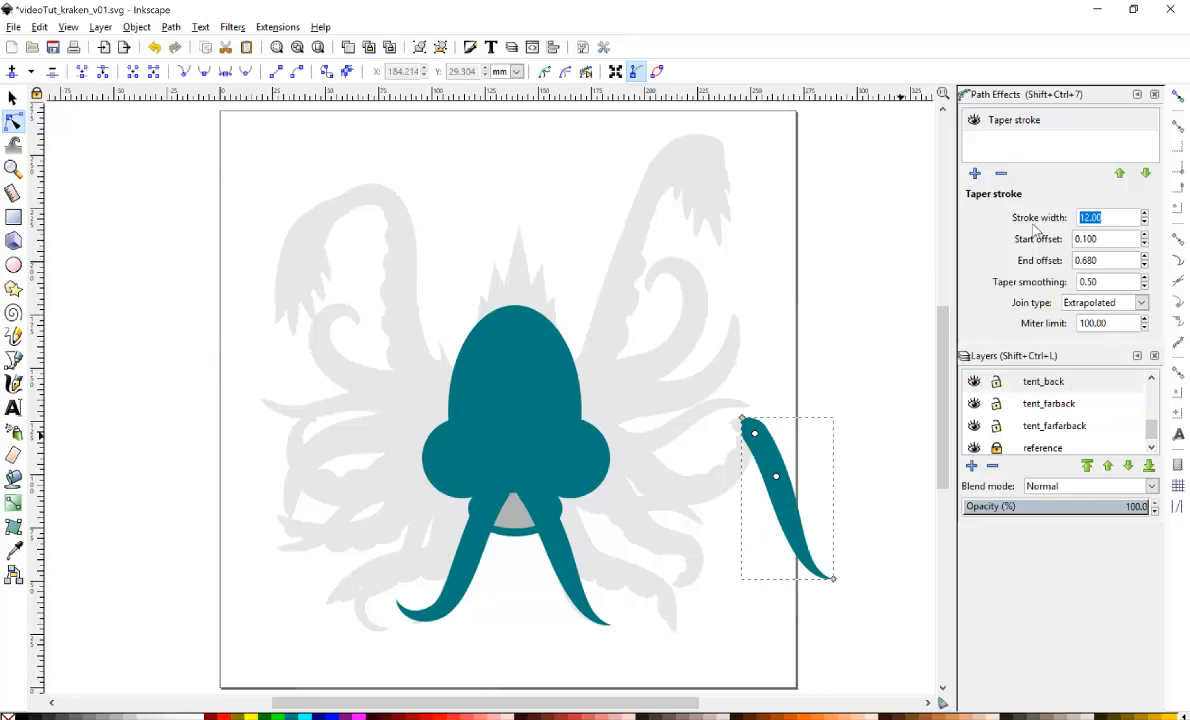
{"action": "type", "text": "20"}
{"action": "key", "text": "Return"}
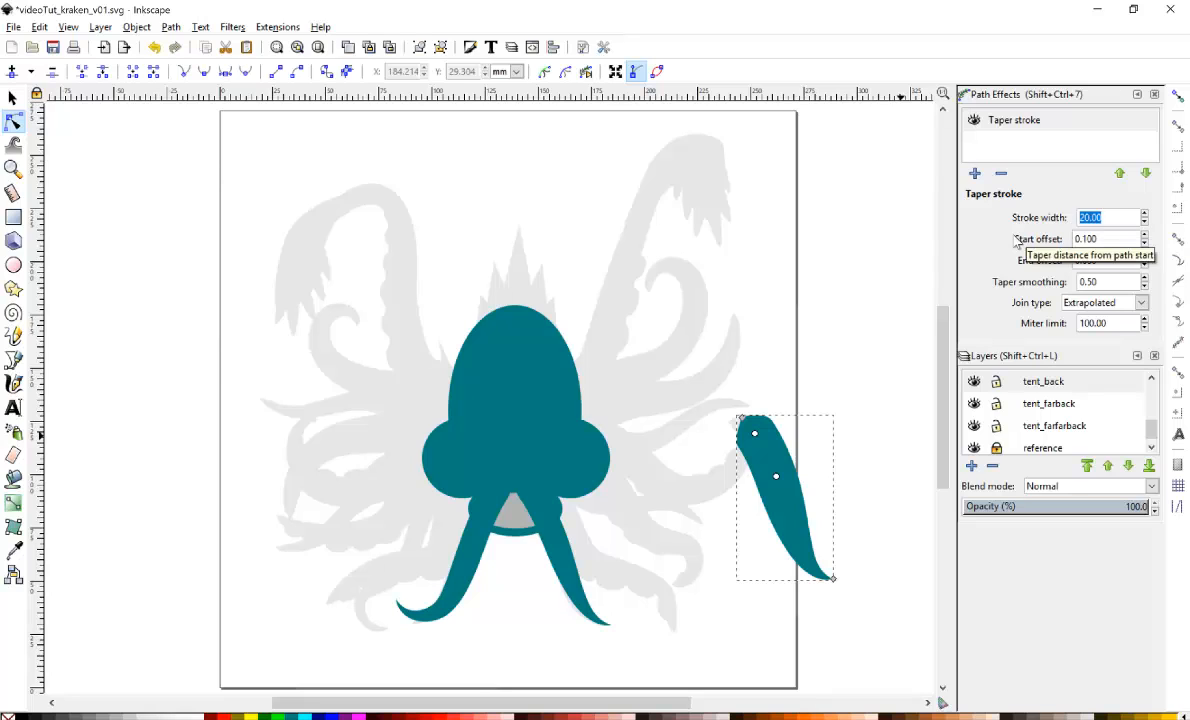
{"action": "key", "text": "Down"}
{"action": "key", "text": "Down"}
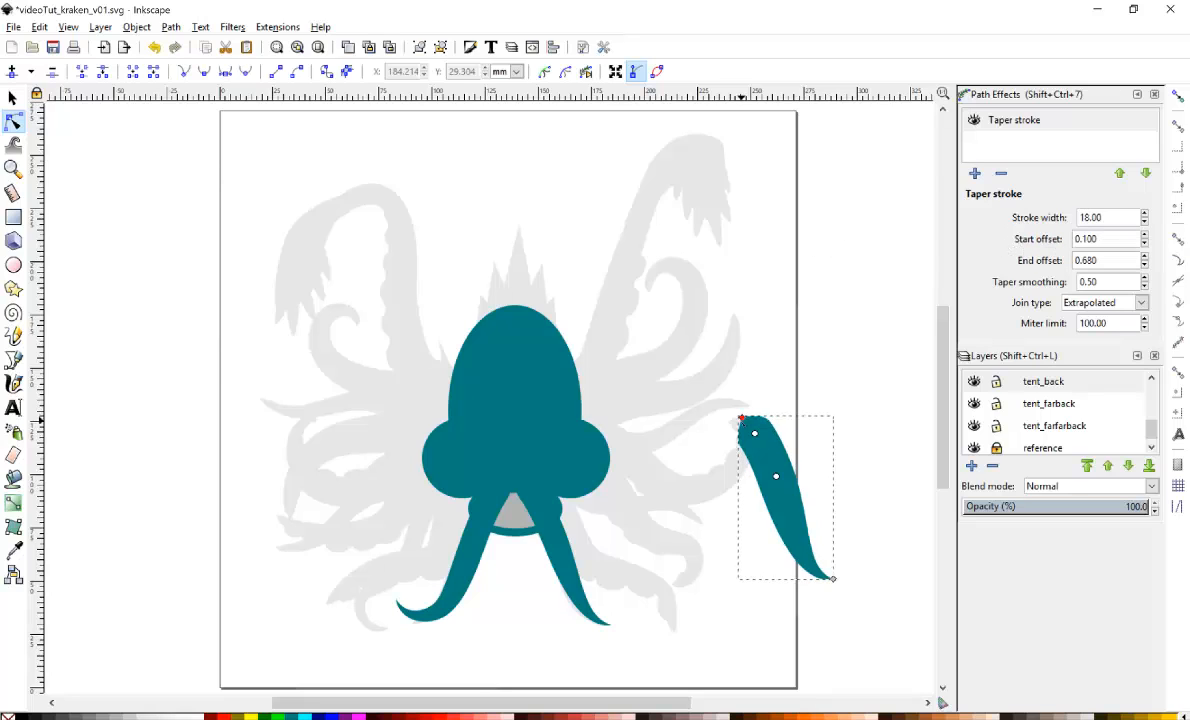
Lengthen and bend the pasted tentacle, then move it beneath the right side of the body.
{"action": "left_click_drag", "start_coordinate": [832, 579], "coordinate": [882, 629]}
{"action": "left_click_drag", "start_coordinate": [752, 486], "coordinate": [780, 460]}
{"action": "left_click", "coordinate": [13, 99]}
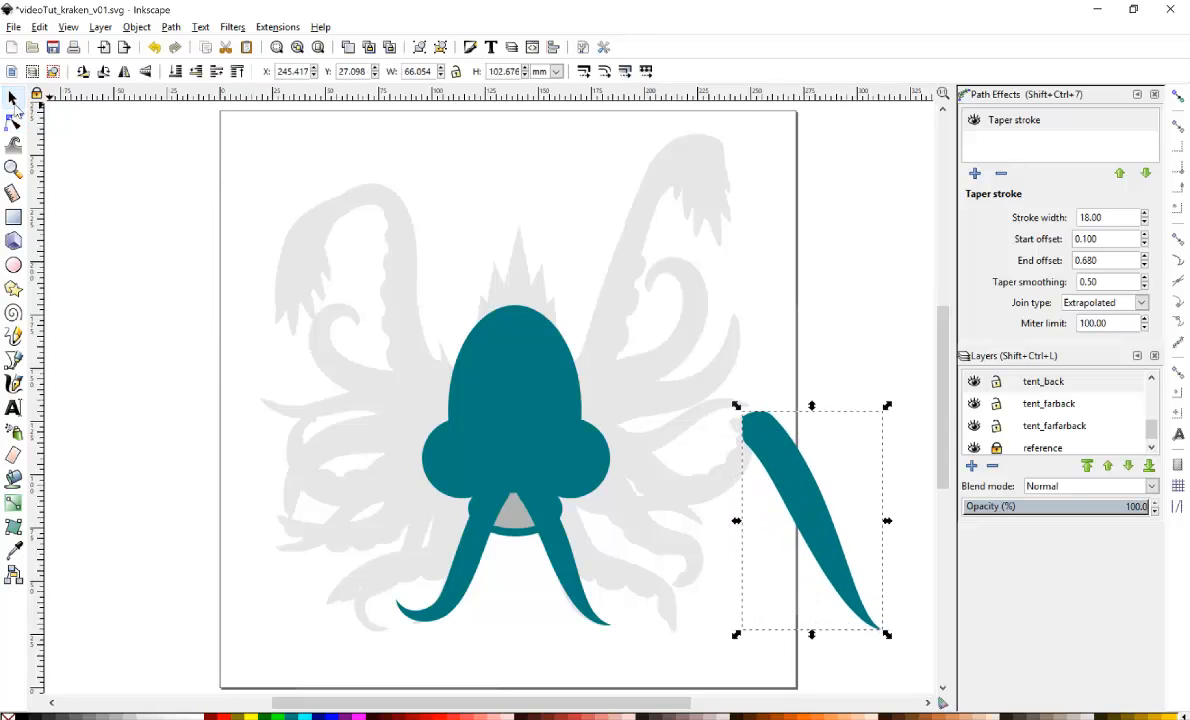
{"action": "left_click_drag", "start_coordinate": [790, 443], "coordinate": [571, 473]}
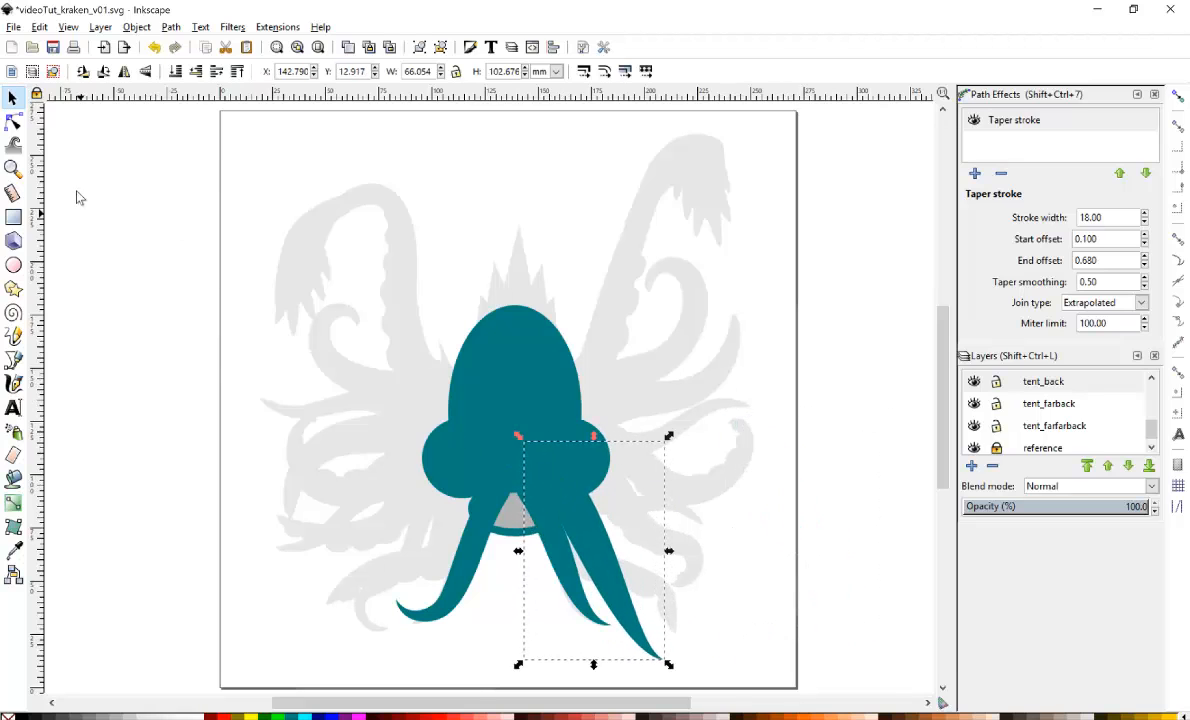
Reshape the back tentacle's end node, curve and handle so it sweeps out to the right.
{"action": "left_click", "coordinate": [14, 122]}
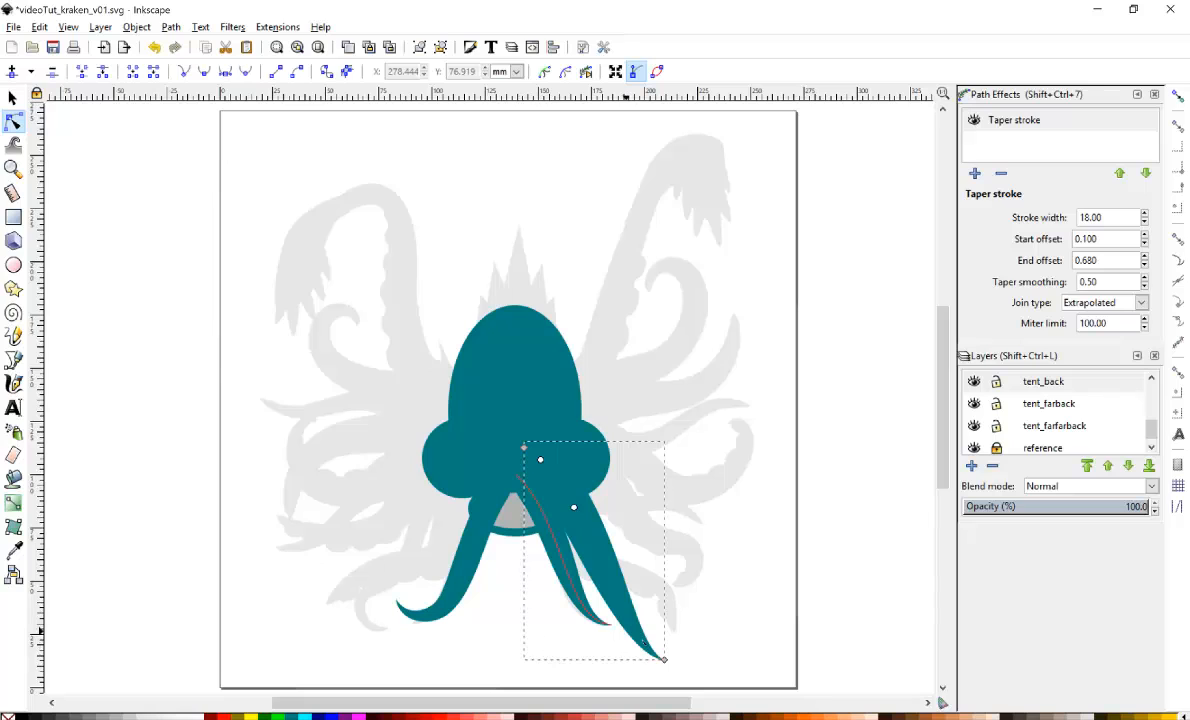
{"action": "left_click_drag", "start_coordinate": [665, 660], "coordinate": [743, 544]}
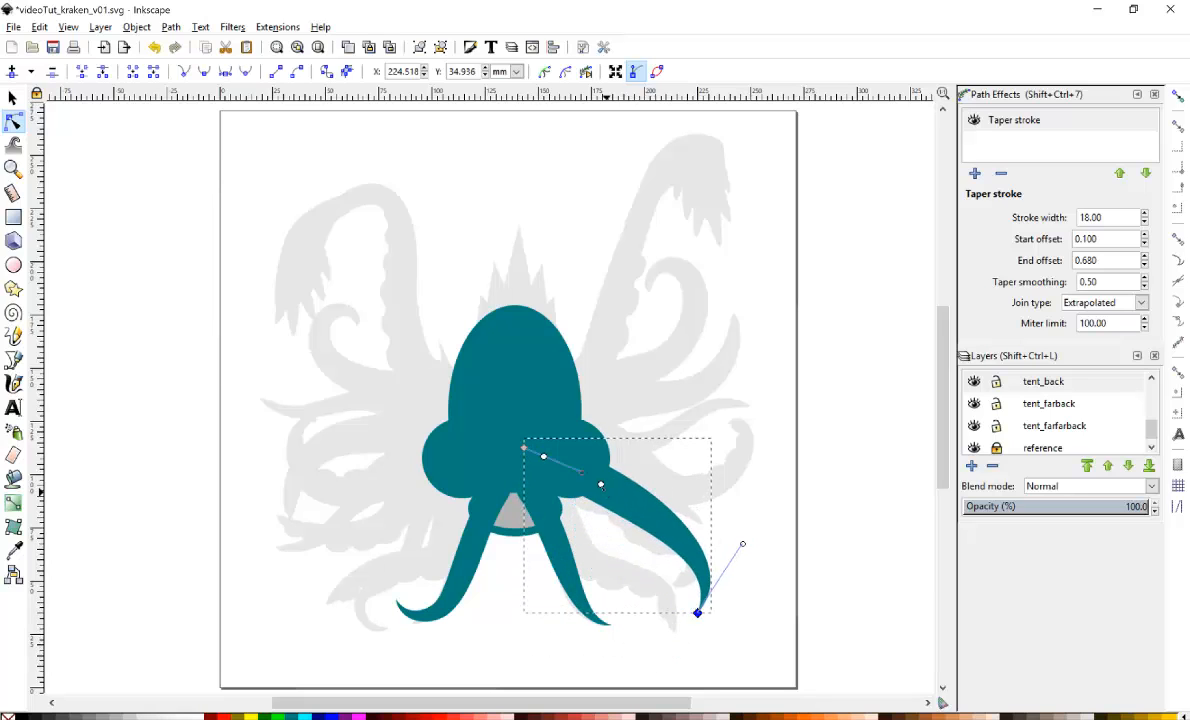
{"action": "left_click_drag", "start_coordinate": [583, 480], "coordinate": [668, 629]}
{"action": "left_click", "coordinate": [565, 464]}
{"action": "left_click_drag", "start_coordinate": [713, 566], "coordinate": [674, 545]}
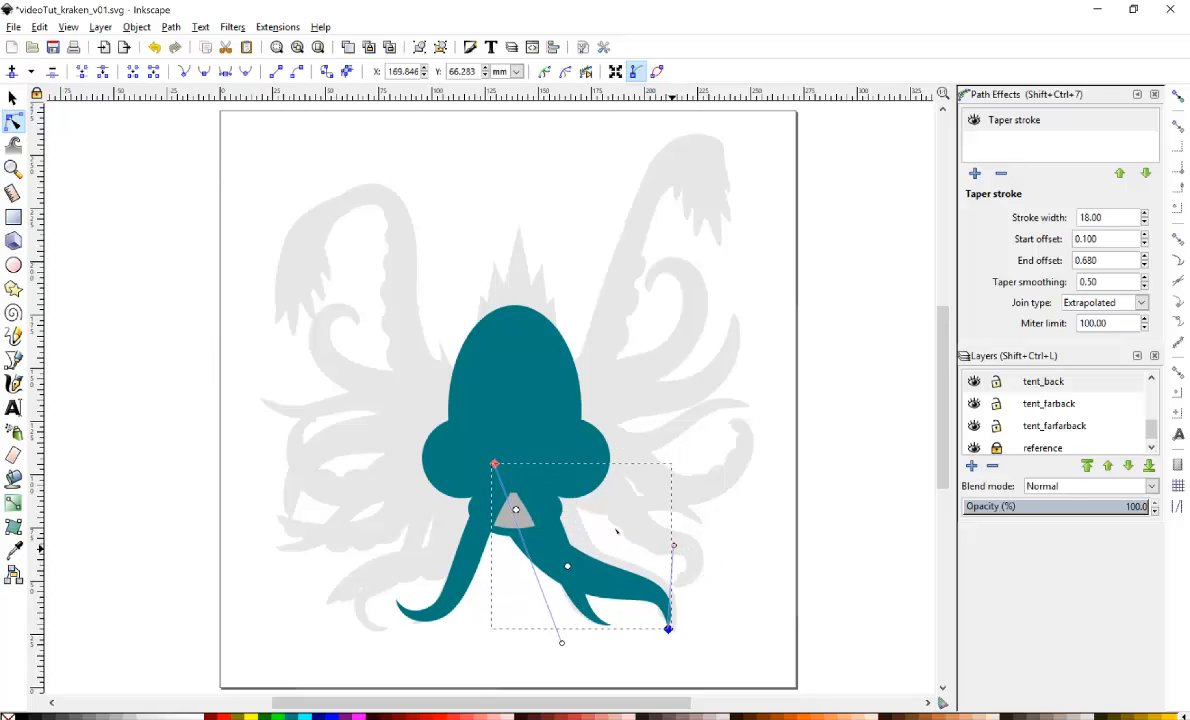
Reshape the back tentacle by moving its start node onto the body and its end node and handle down to the right.
{"action": "left_click_drag", "start_coordinate": [494, 464], "coordinate": [534, 457]}
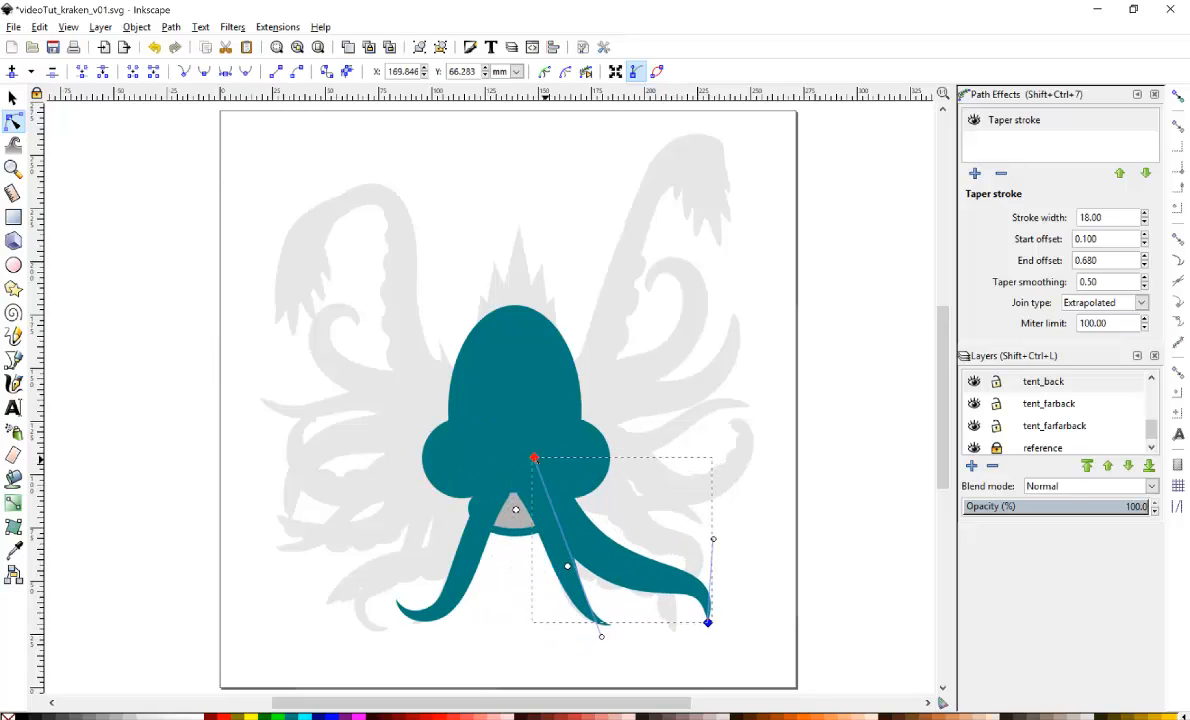
{"action": "left_click_drag", "start_coordinate": [708, 625], "coordinate": [679, 638]}
{"action": "left_click_drag", "start_coordinate": [685, 555], "coordinate": [692, 549]}
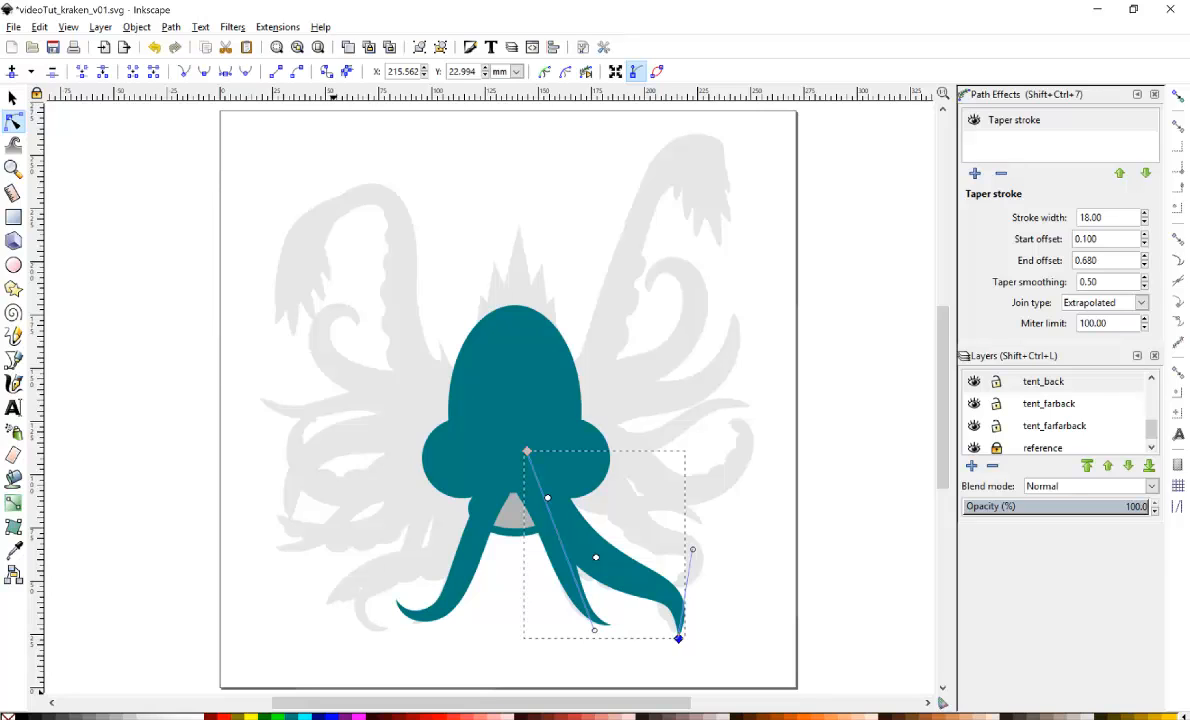
Darken the back tentacle's fill to lightness 55 in the Fill and Stroke dialog, then close it.
{"action": "key", "text": "ctrl+shift+f"}
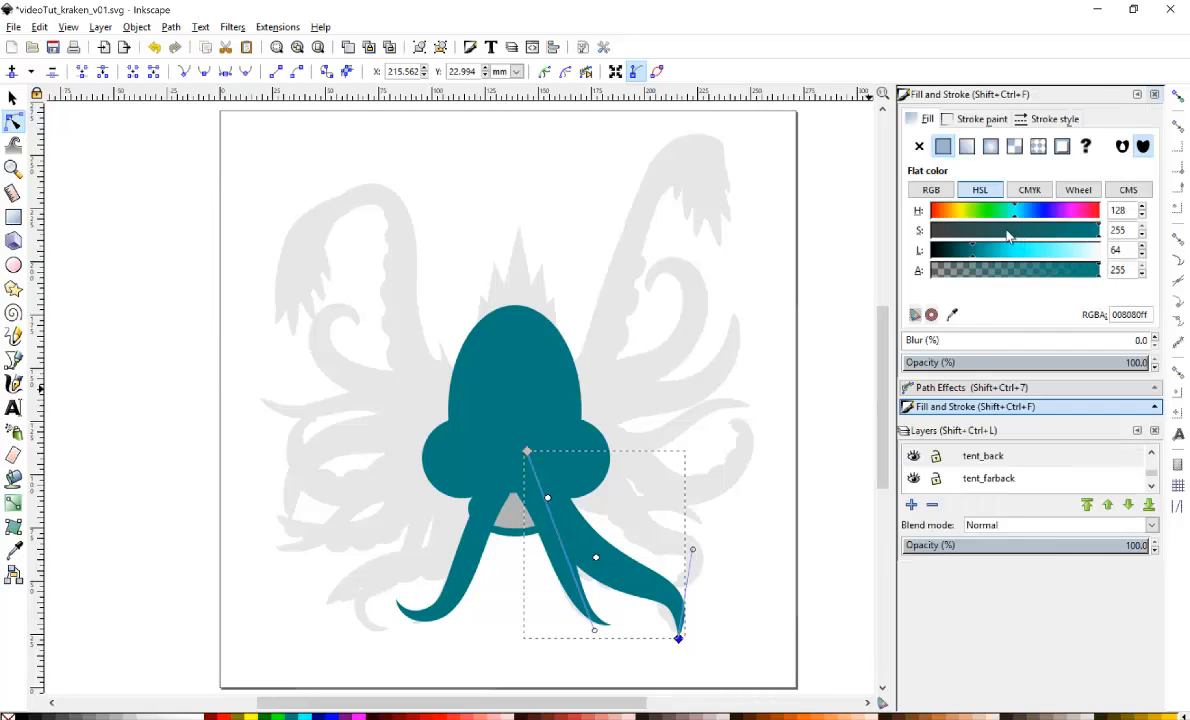
{"action": "left_click_drag", "start_coordinate": [969, 254], "coordinate": [966, 254]}
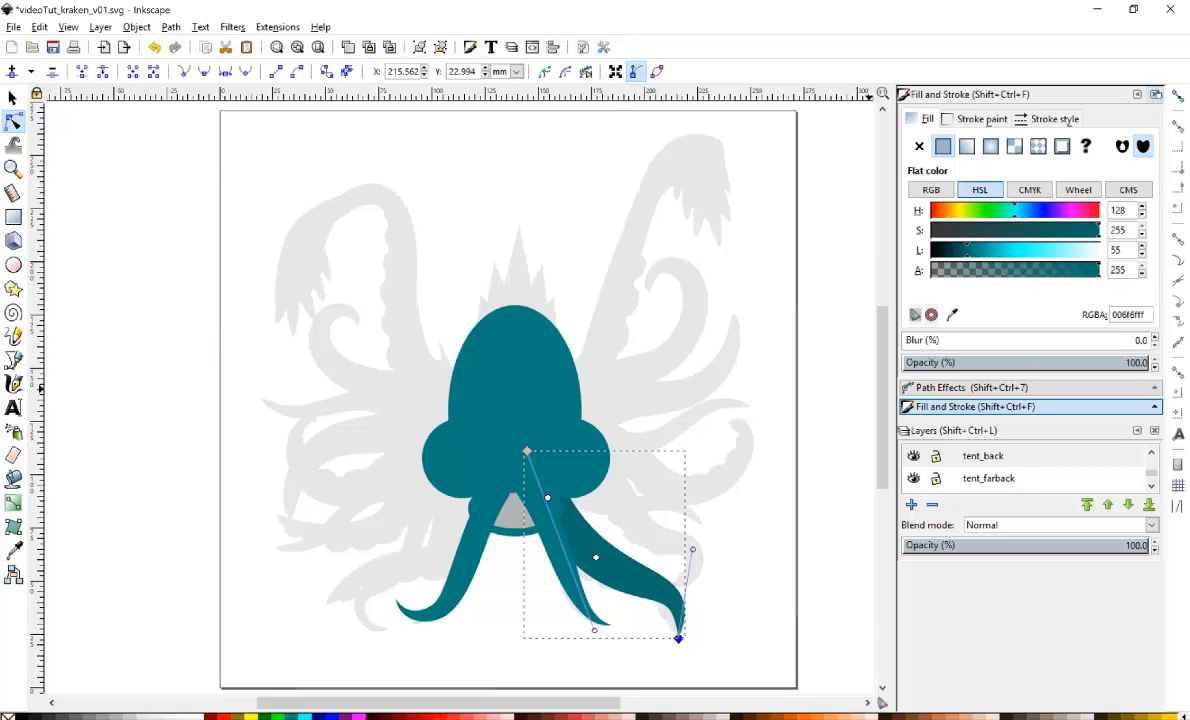
{"action": "left_click", "coordinate": [1155, 94]}
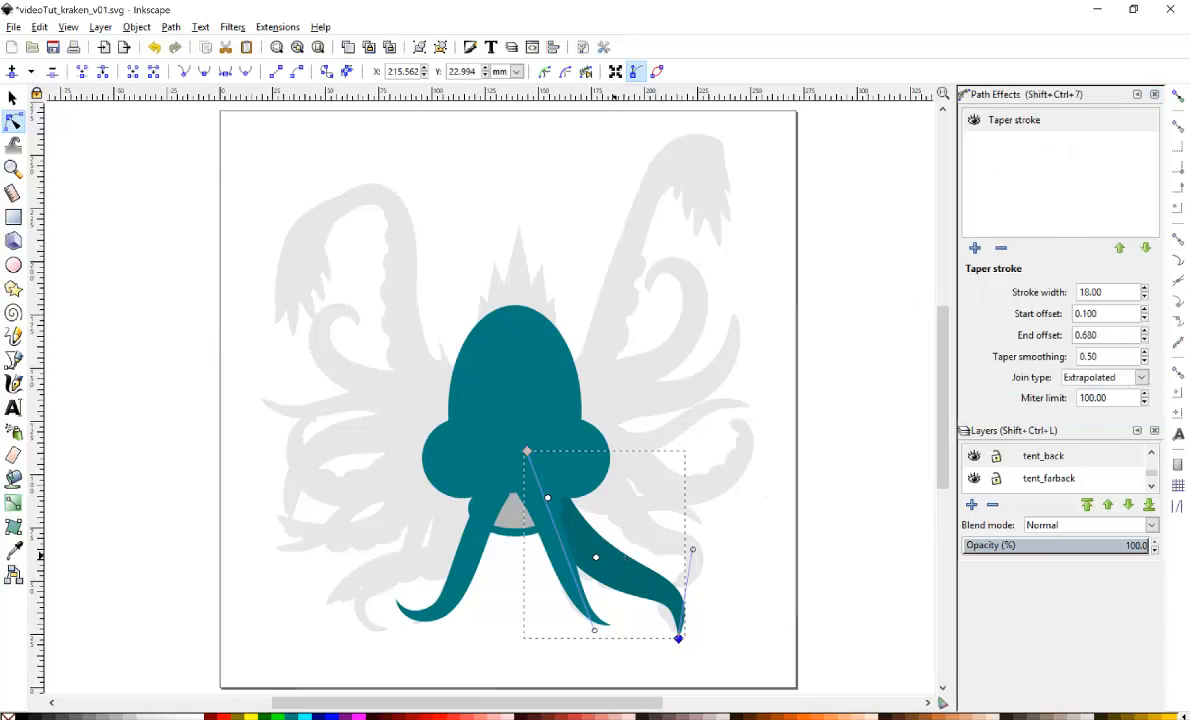
Move the back tentacle up and to the right so it emerges behind the body's right side.
{"action": "left_click", "coordinate": [12, 97]}
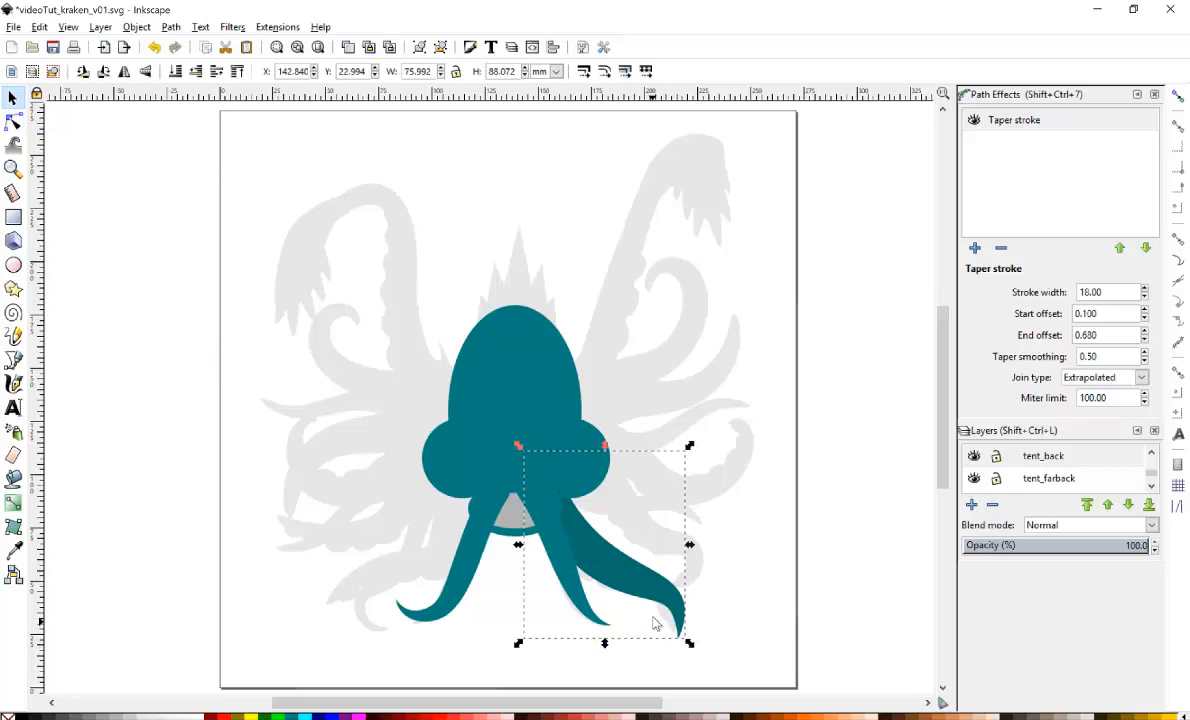
{"action": "left_click_drag", "start_coordinate": [654, 571], "coordinate": [670, 556]}
{"action": "left_click_drag", "start_coordinate": [686, 533], "coordinate": [688, 538]}
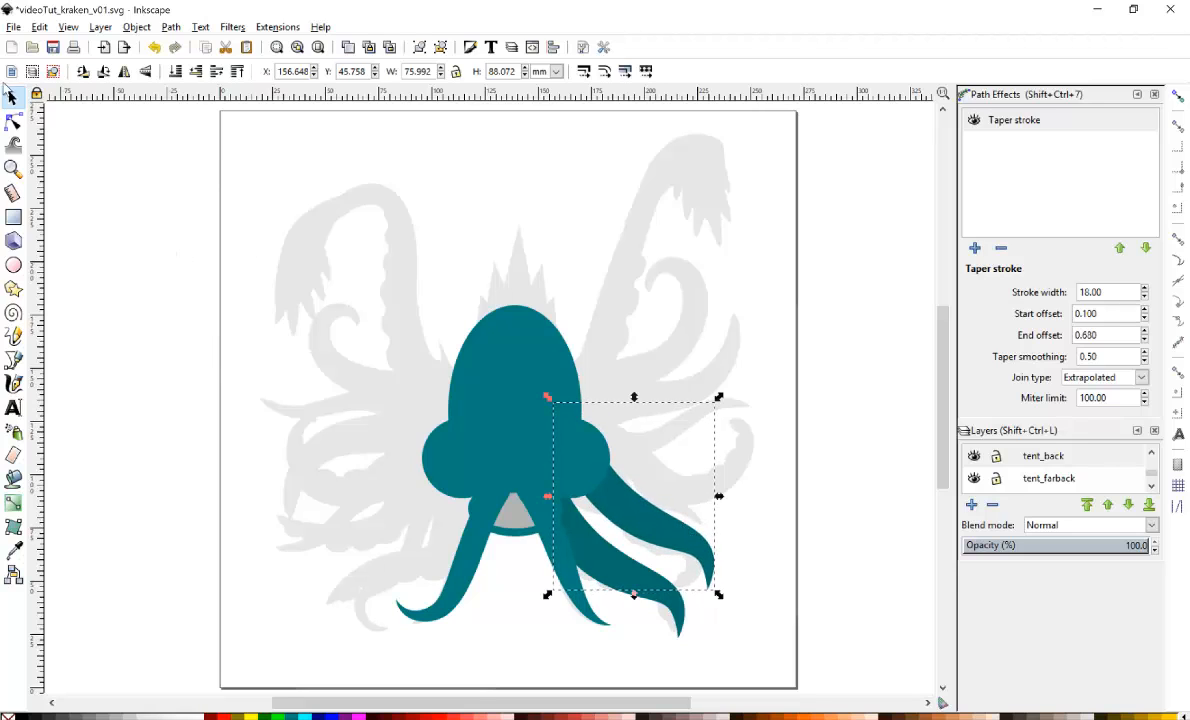
Add a node to the back tentacle and reshape its nodes and handles into a curl sweeping right.
{"action": "left_click", "coordinate": [13, 121]}
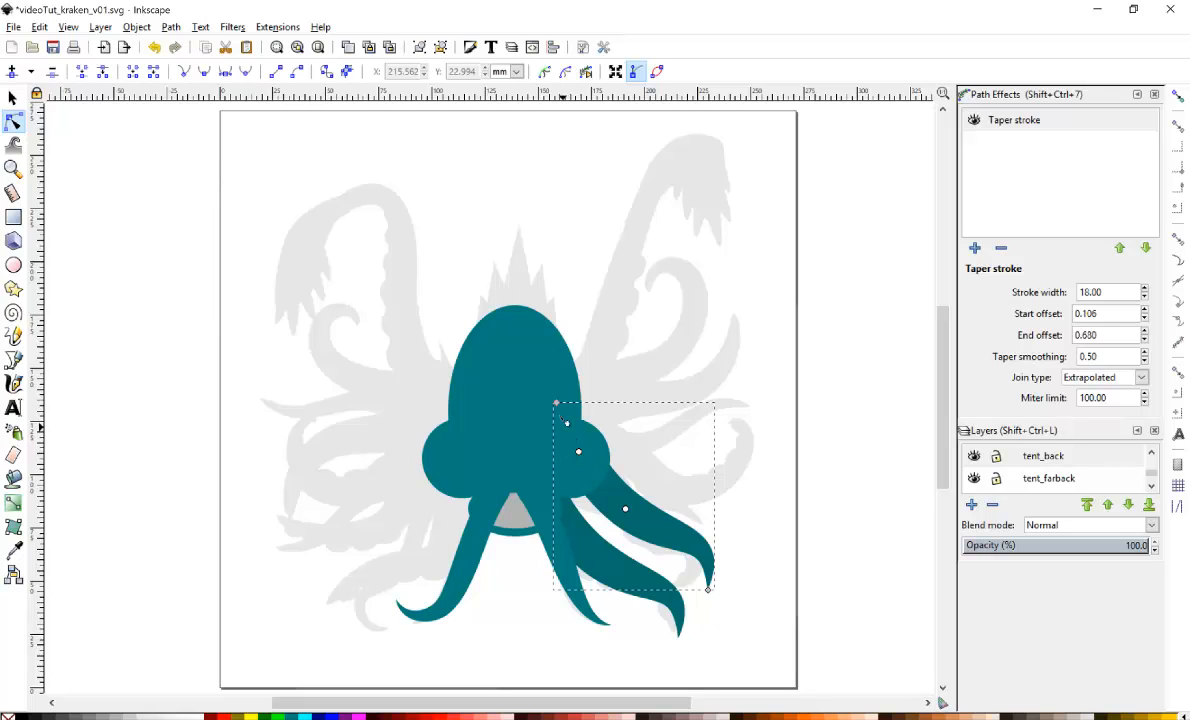
{"action": "left_click_drag", "start_coordinate": [556, 404], "coordinate": [553, 414]}
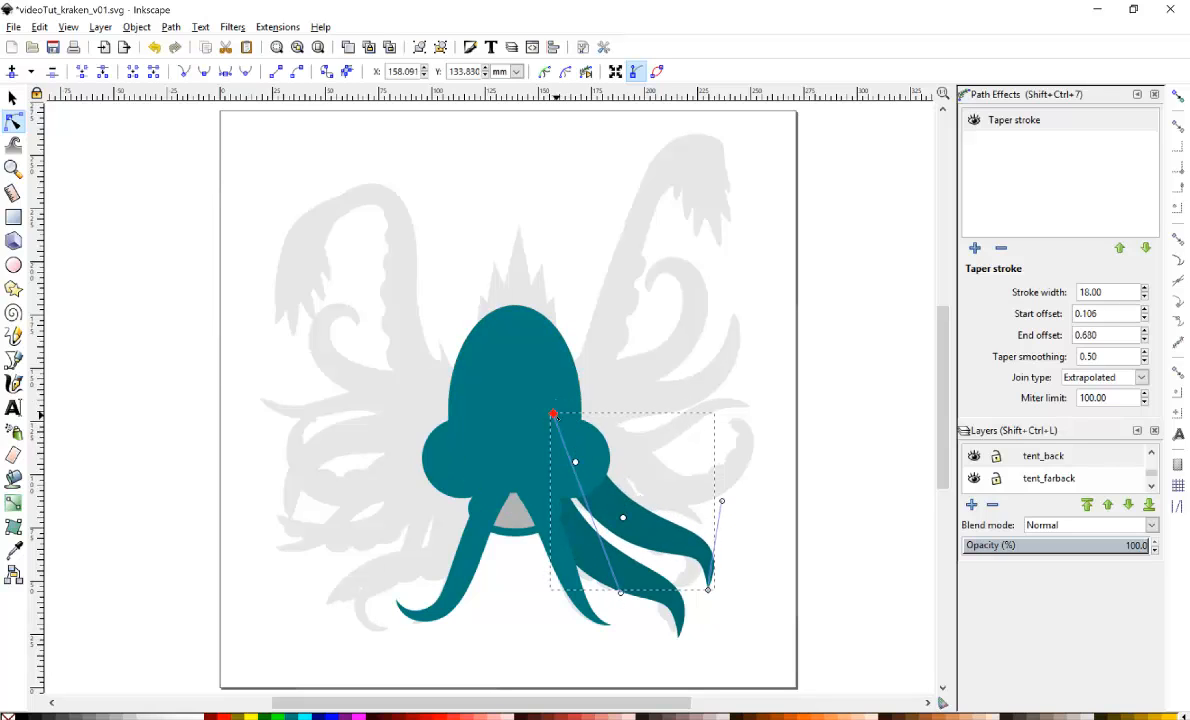
{"action": "left_click_drag", "start_coordinate": [709, 592], "coordinate": [694, 581]}
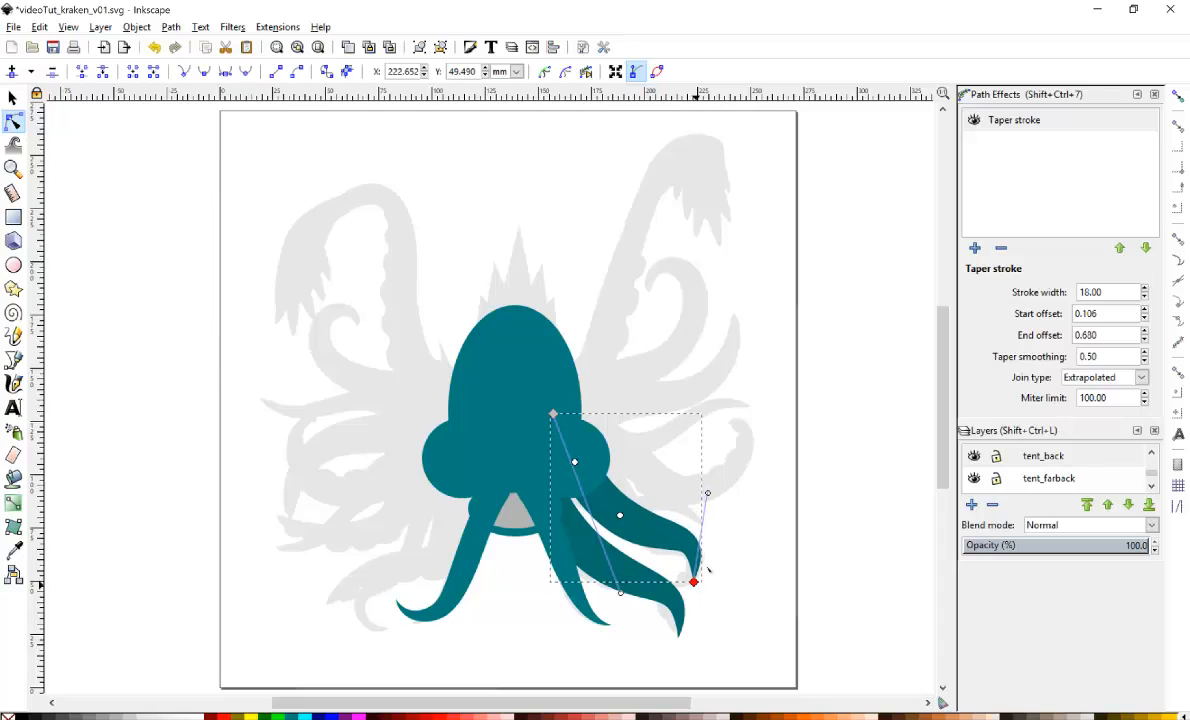
{"action": "left_click_drag", "start_coordinate": [708, 495], "coordinate": [762, 491]}
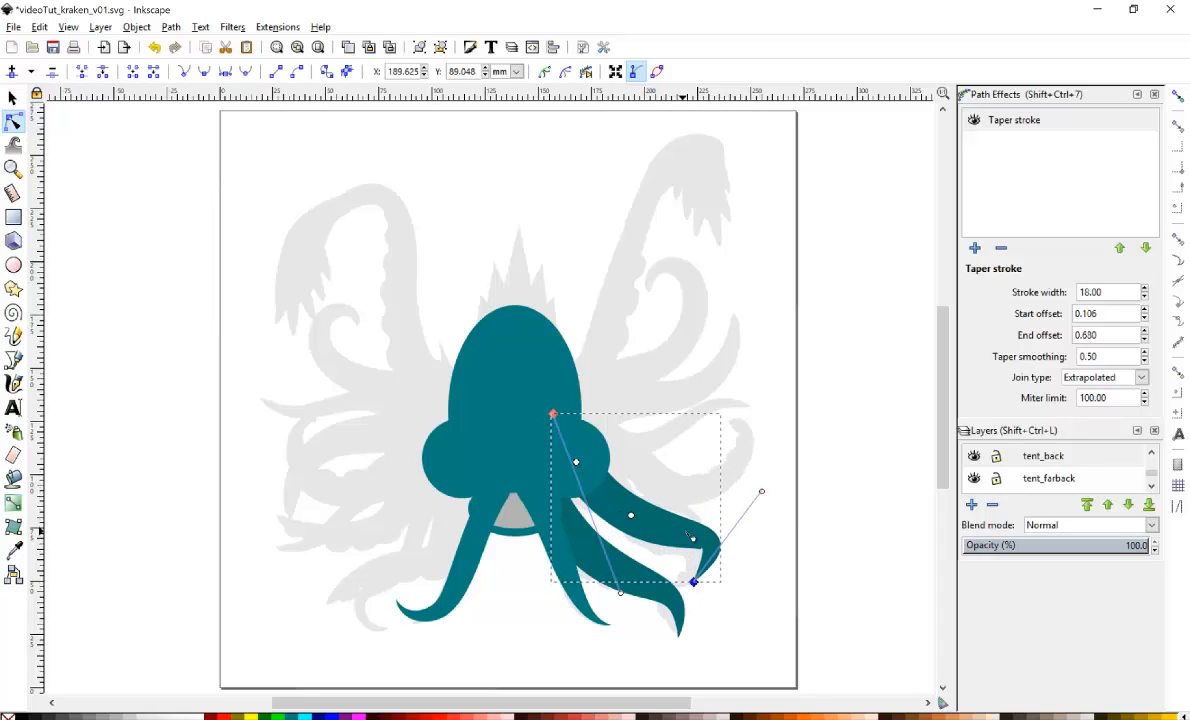
{"action": "double_click", "coordinate": [686, 534]}
{"action": "mouse_move", "coordinate": [682, 532]}
{"action": "left_mouse_down"}
{"action": "mouse_move", "coordinate": [685, 520]}
{"action": "mouse_move", "coordinate": [660, 506]}
{"action": "left_mouse_up"}
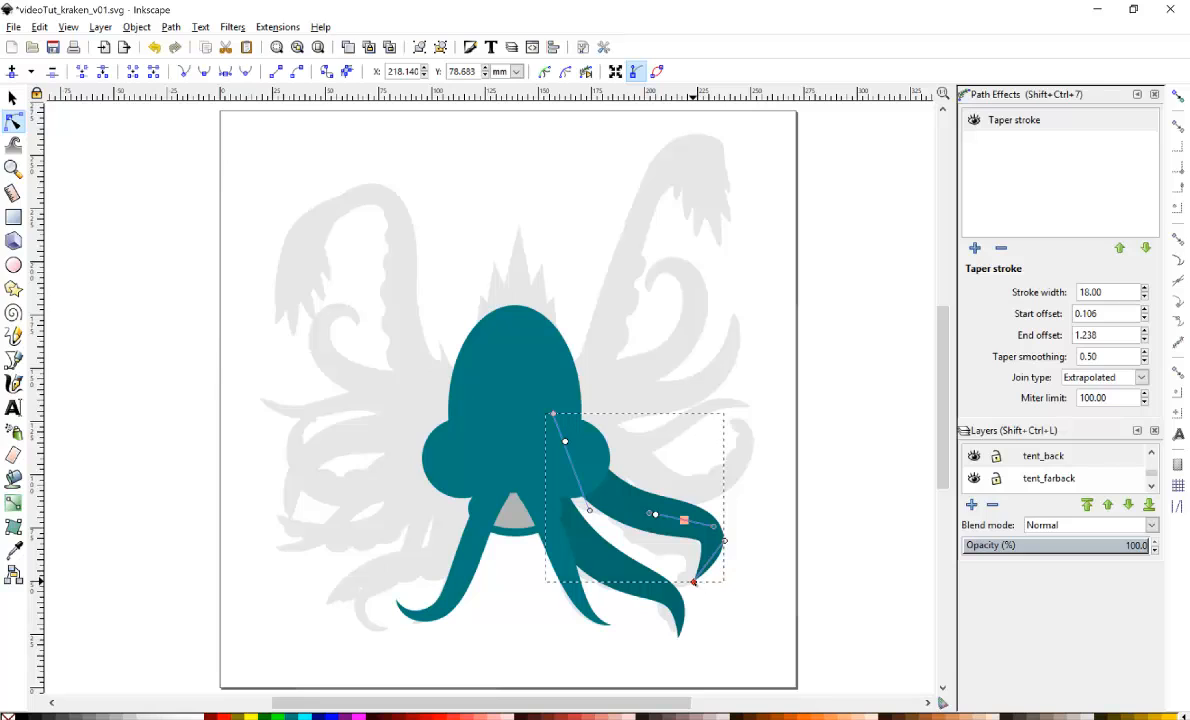
{"action": "left_click_drag", "start_coordinate": [694, 580], "coordinate": [697, 600]}
{"action": "left_click_drag", "start_coordinate": [726, 557], "coordinate": [723, 574]}
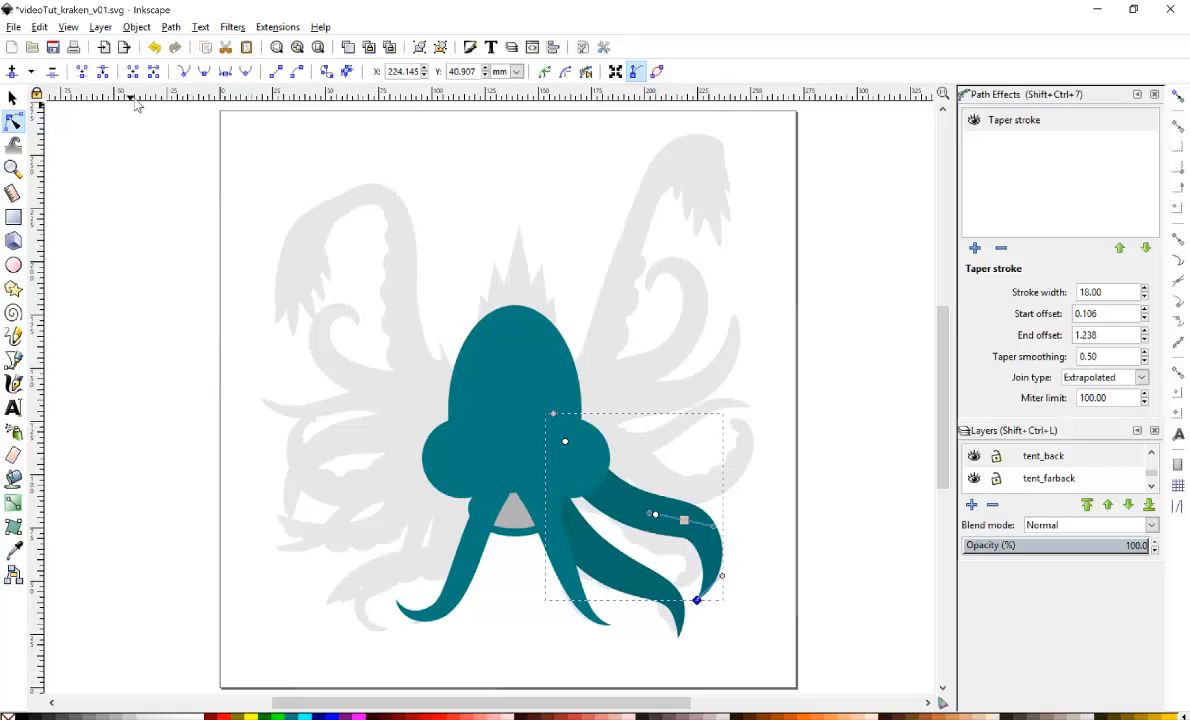
Move the back tentacle slightly and resize it slightly with its corner handle.
{"action": "left_click", "coordinate": [11, 98]}
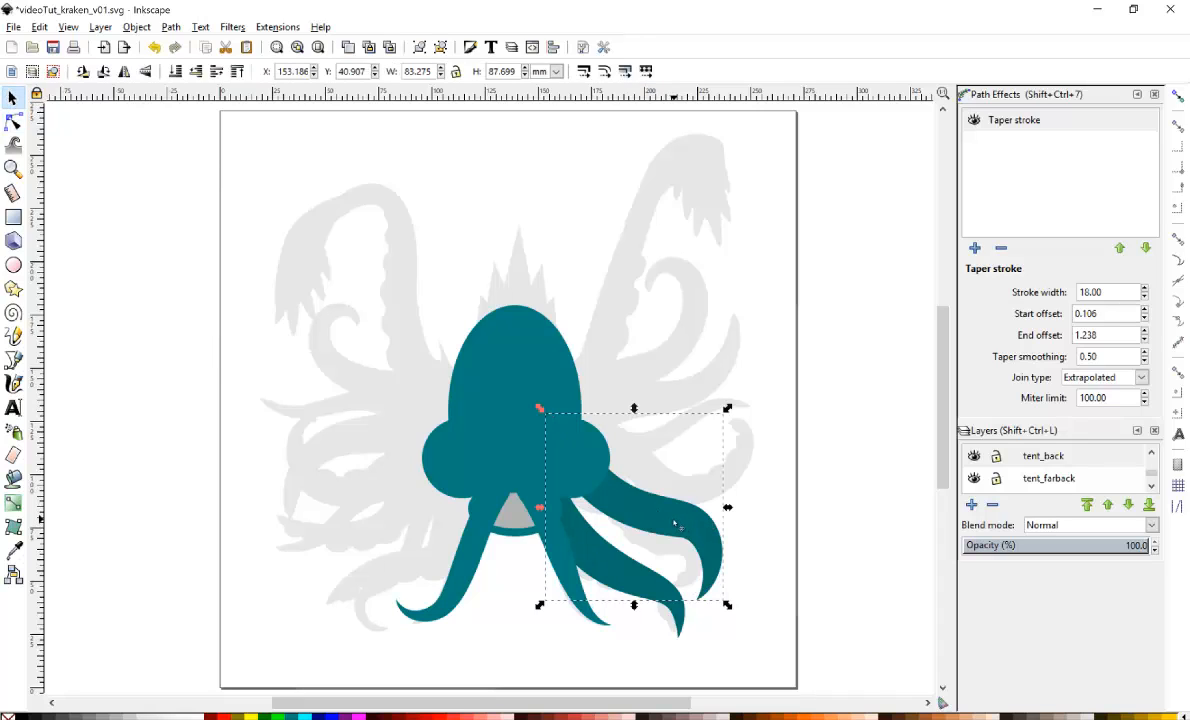
{"action": "left_click_drag", "start_coordinate": [676, 522], "coordinate": [668, 527]}
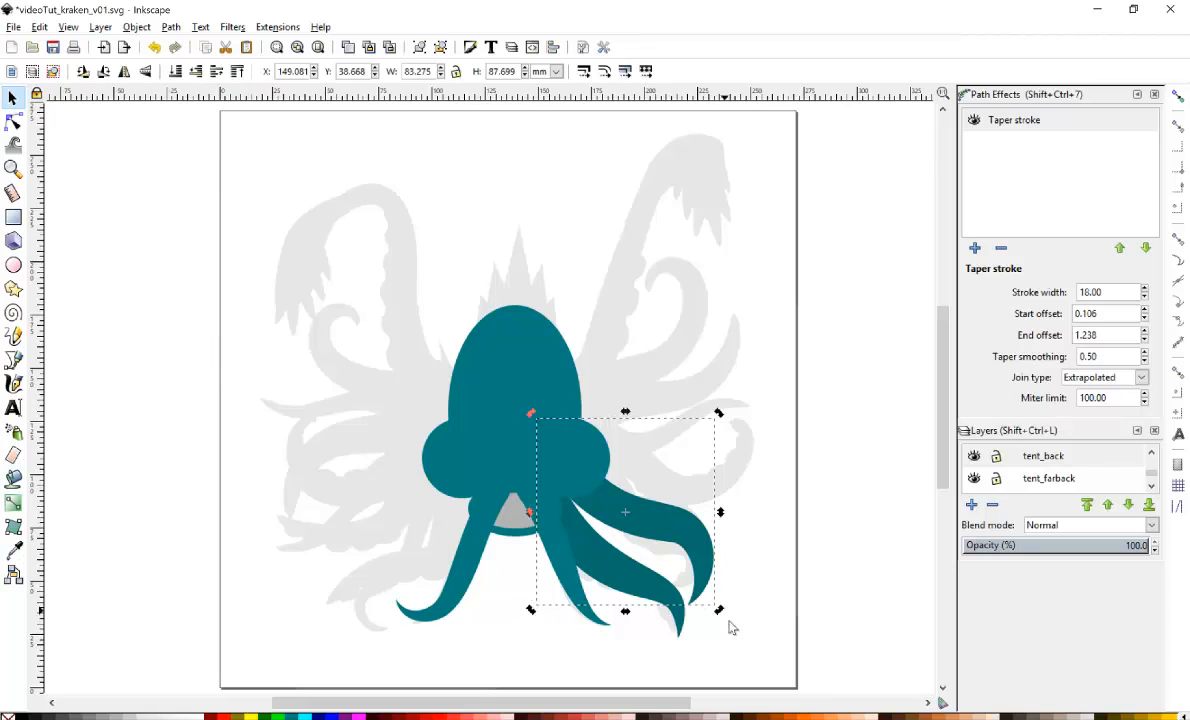
{"action": "left_click_drag", "start_coordinate": [720, 612], "coordinate": [723, 606]}
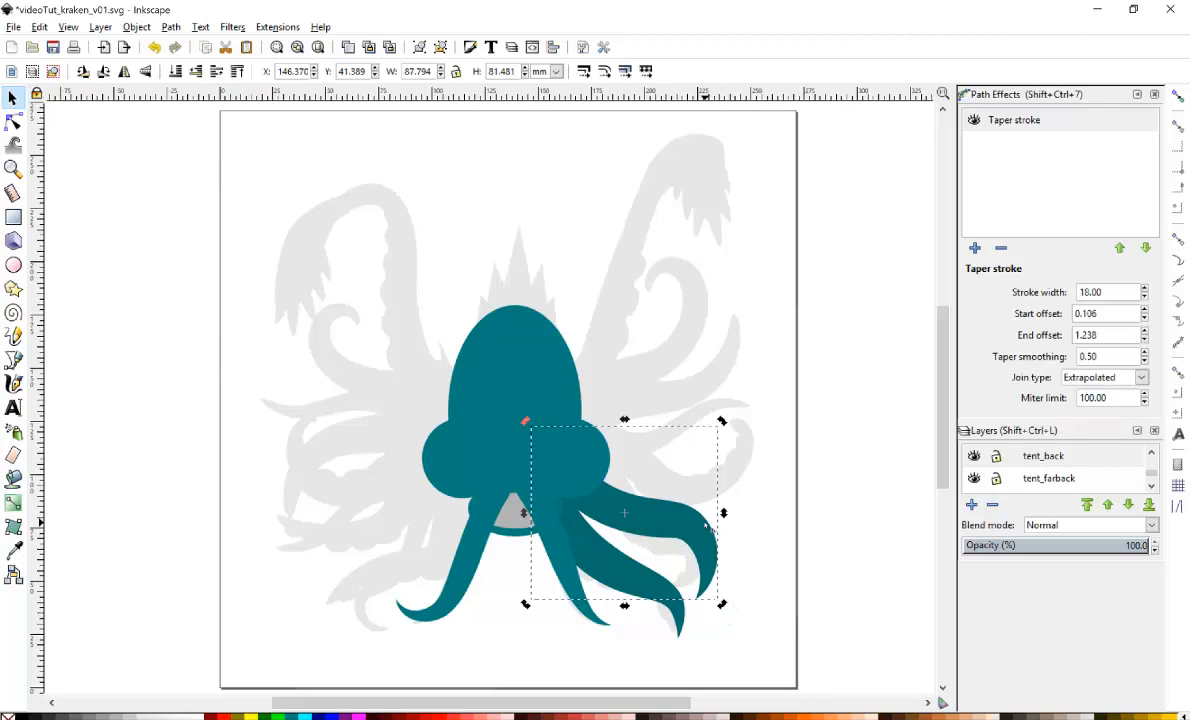
Duplicate the back tentacle, move the copy to the body's left side and flip it horizontally.
{"action": "left_click", "coordinate": [626, 575], "text": "shift"}
{"action": "key", "text": "ctrl+d"}
{"action": "left_click_drag", "start_coordinate": [697, 527], "coordinate": [465, 524]}
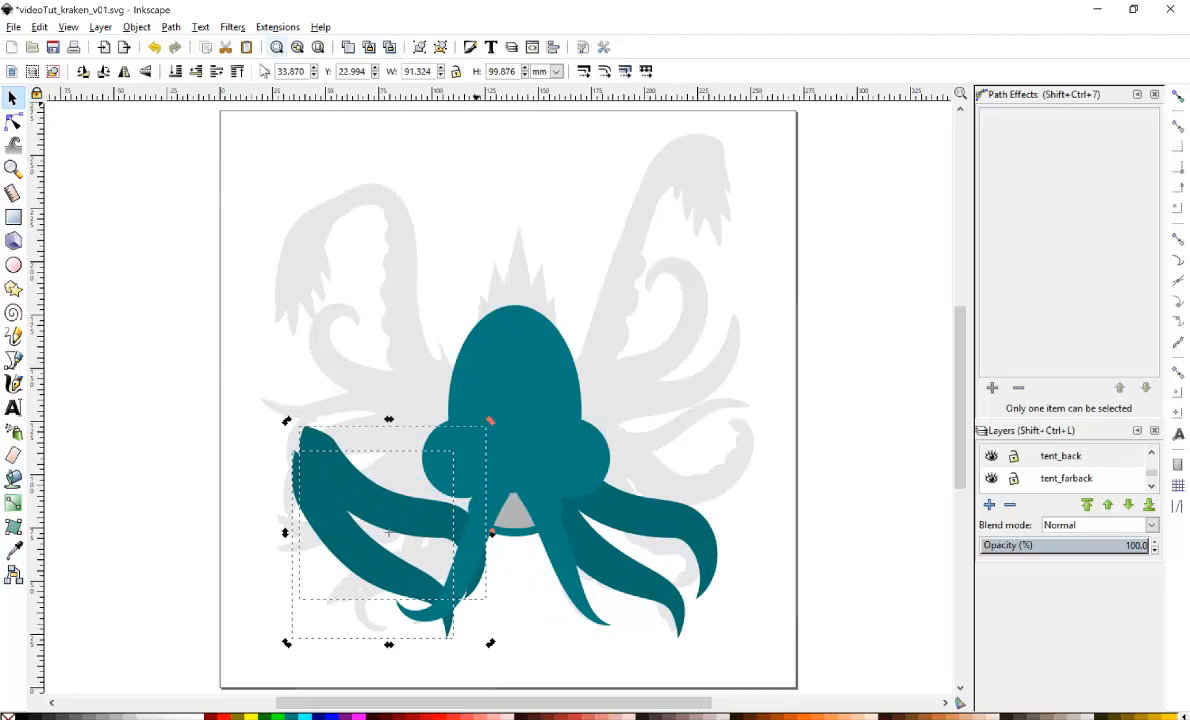
{"action": "left_click", "coordinate": [123, 72]}
{"action": "left_click_drag", "start_coordinate": [436, 558], "coordinate": [446, 553]}
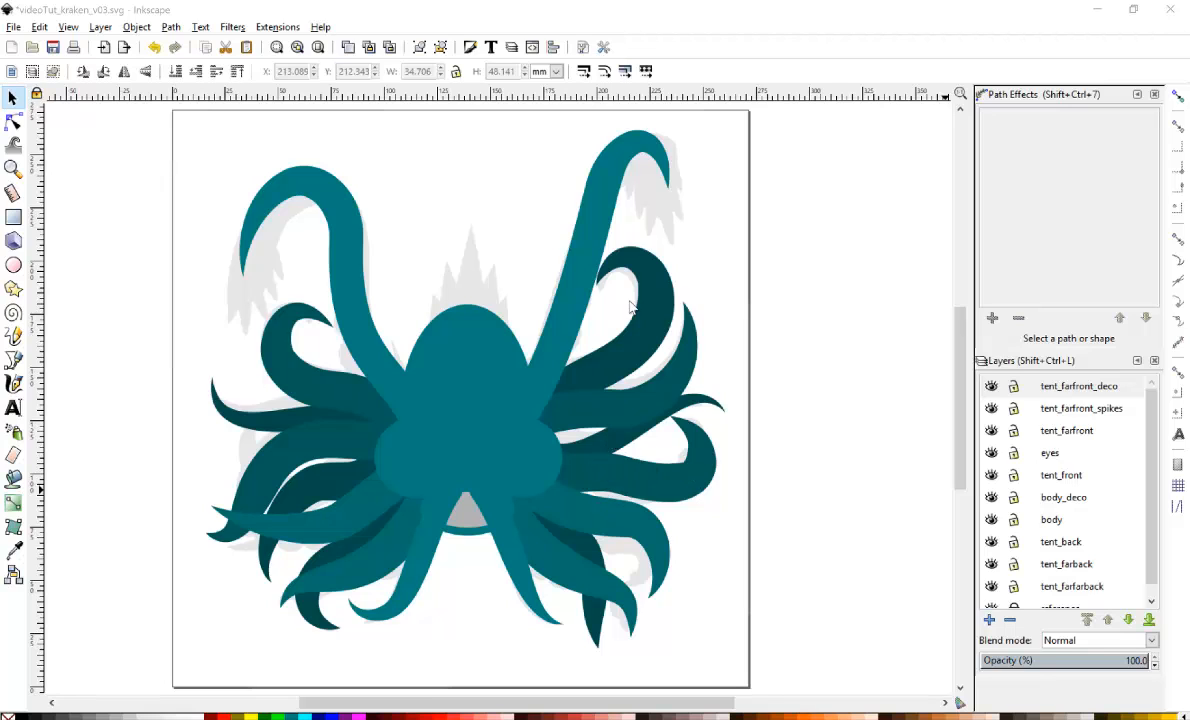
Select several tentacles in turn to inspect their taper stroke settings.
{"action": "left_click", "coordinate": [631, 333]}
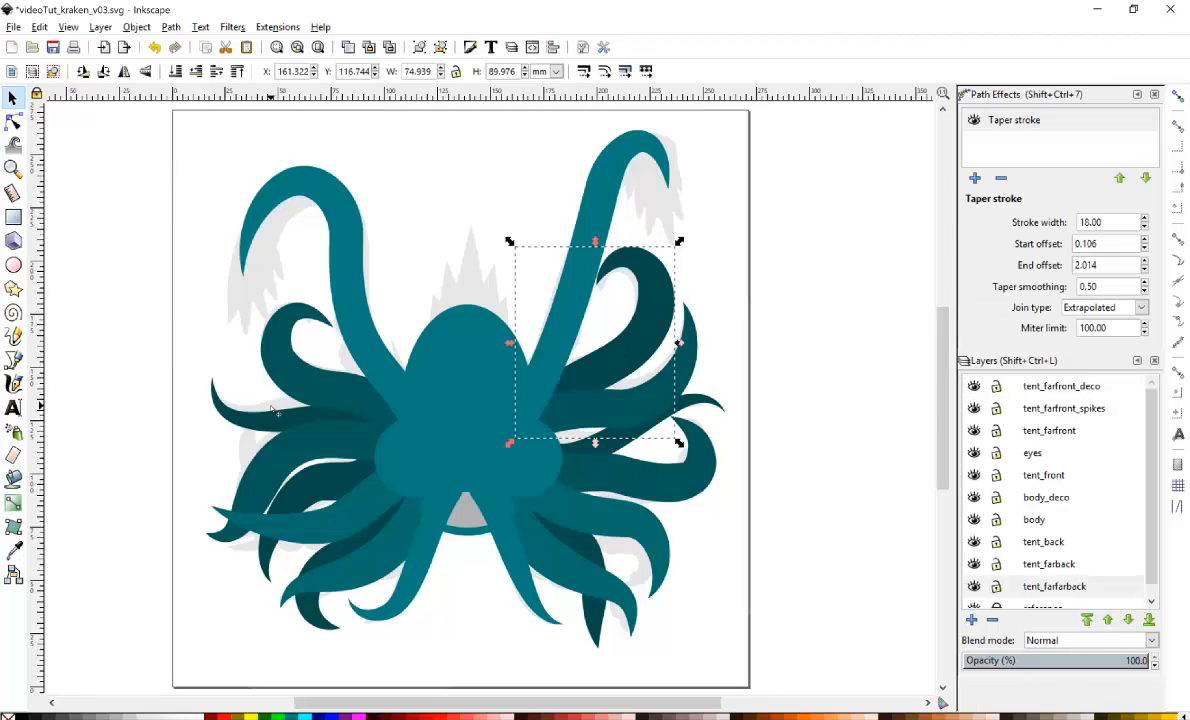
{"action": "left_click", "coordinate": [257, 385]}
{"action": "left_click", "coordinate": [317, 491]}
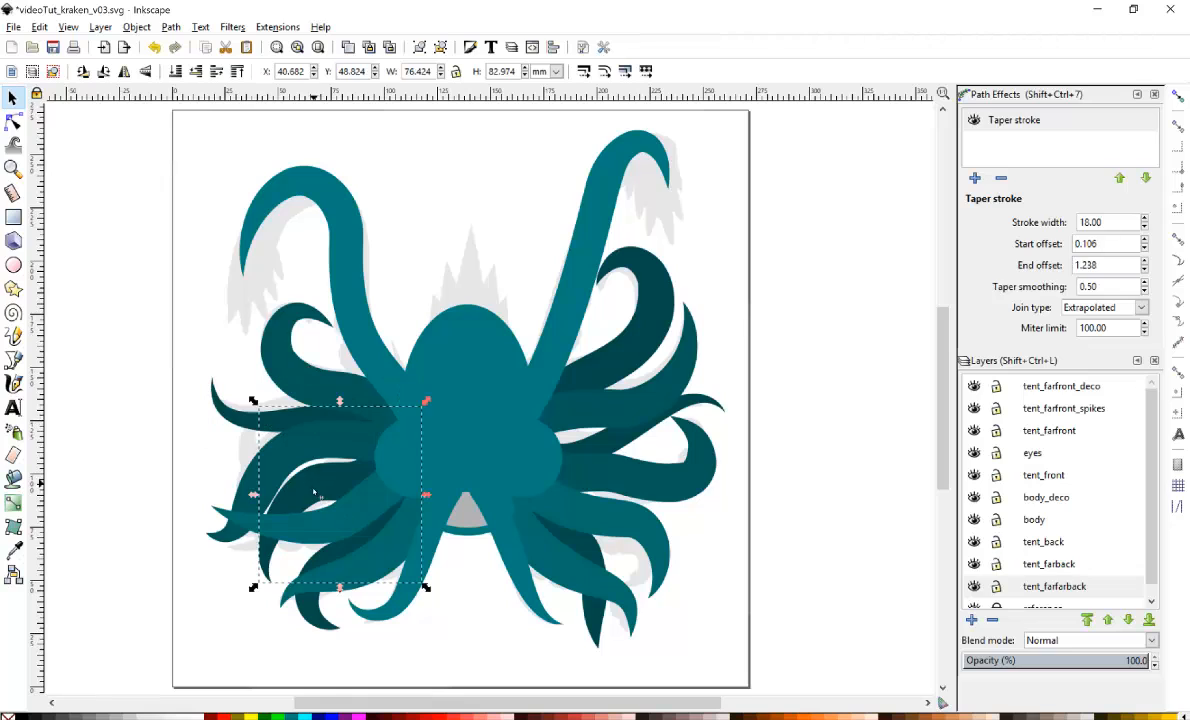
{"action": "left_click", "coordinate": [313, 608]}
{"action": "left_click", "coordinate": [553, 598]}
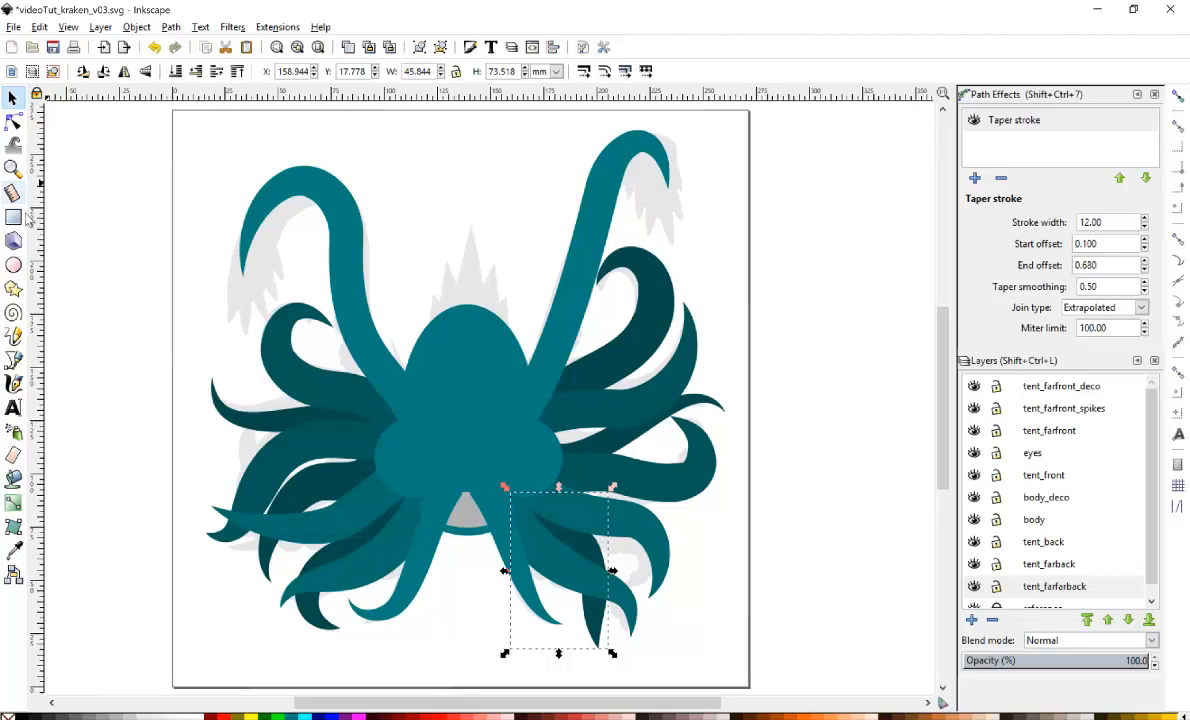
Switch to the tent_farfront_deco layer and draw an ellipse over the upper-left tentacle's tip.
{"action": "left_click", "coordinate": [13, 265]}
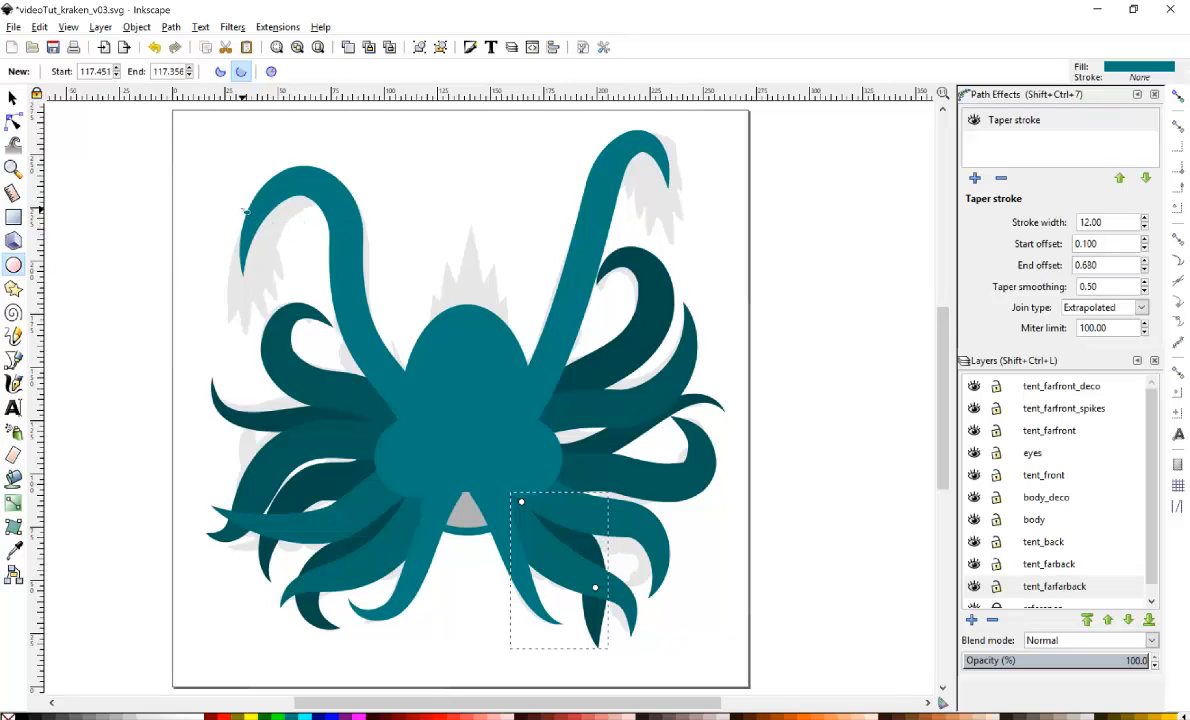
{"action": "left_click", "coordinate": [1102, 390]}
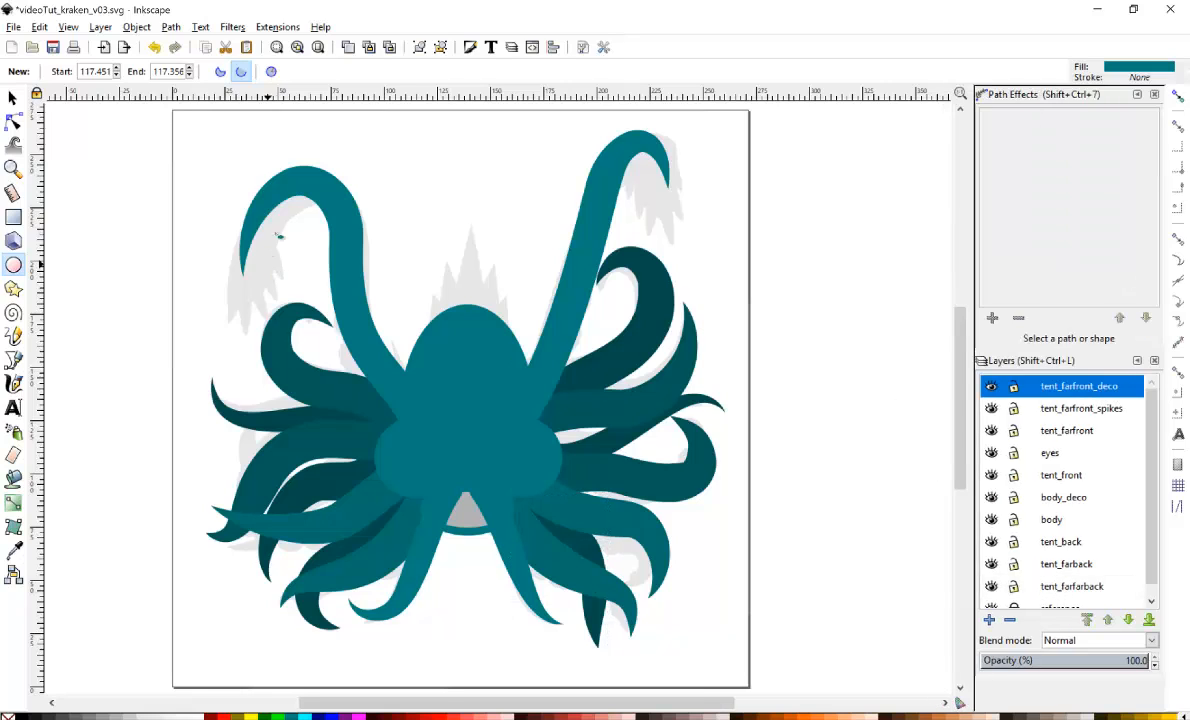
{"action": "mouse_move", "coordinate": [222, 178]}
{"action": "left_mouse_down"}
{"action": "mouse_move", "coordinate": [268, 270]}
{"action": "mouse_move", "coordinate": [300, 303]}
{"action": "left_mouse_up"}
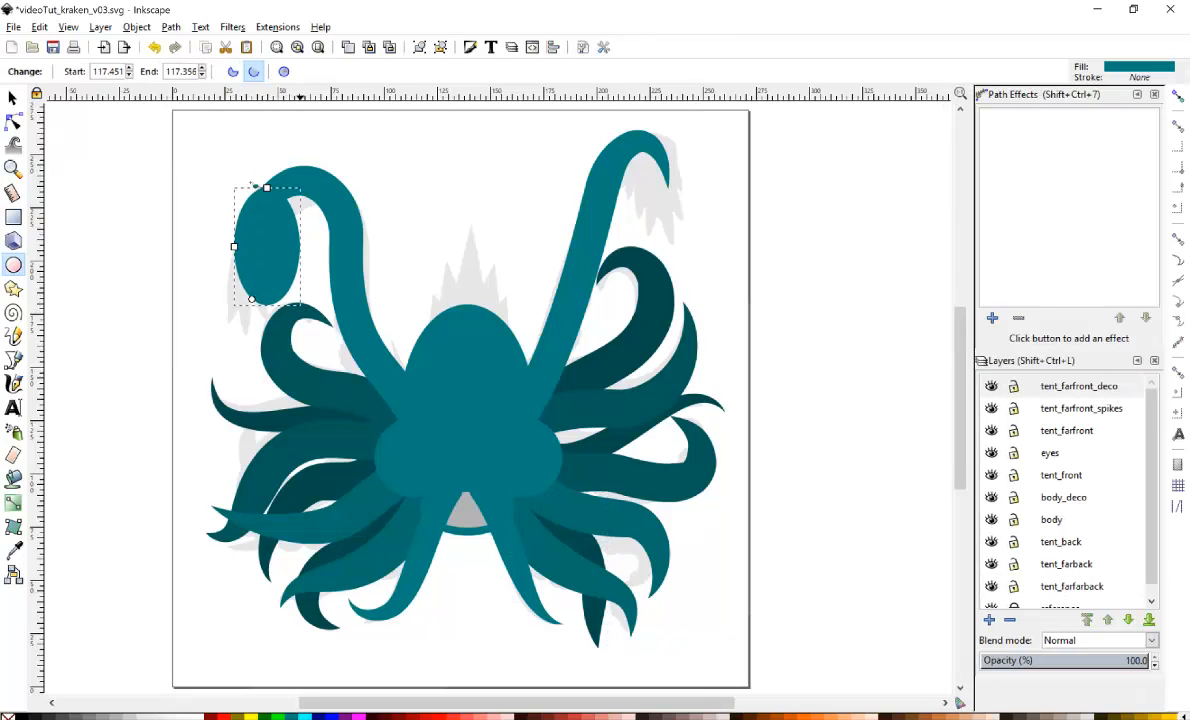
Convert the ellipse to a path and reshape its nodes into a hooked spike hanging from the tentacle tip.
{"action": "left_click", "coordinate": [172, 28]}
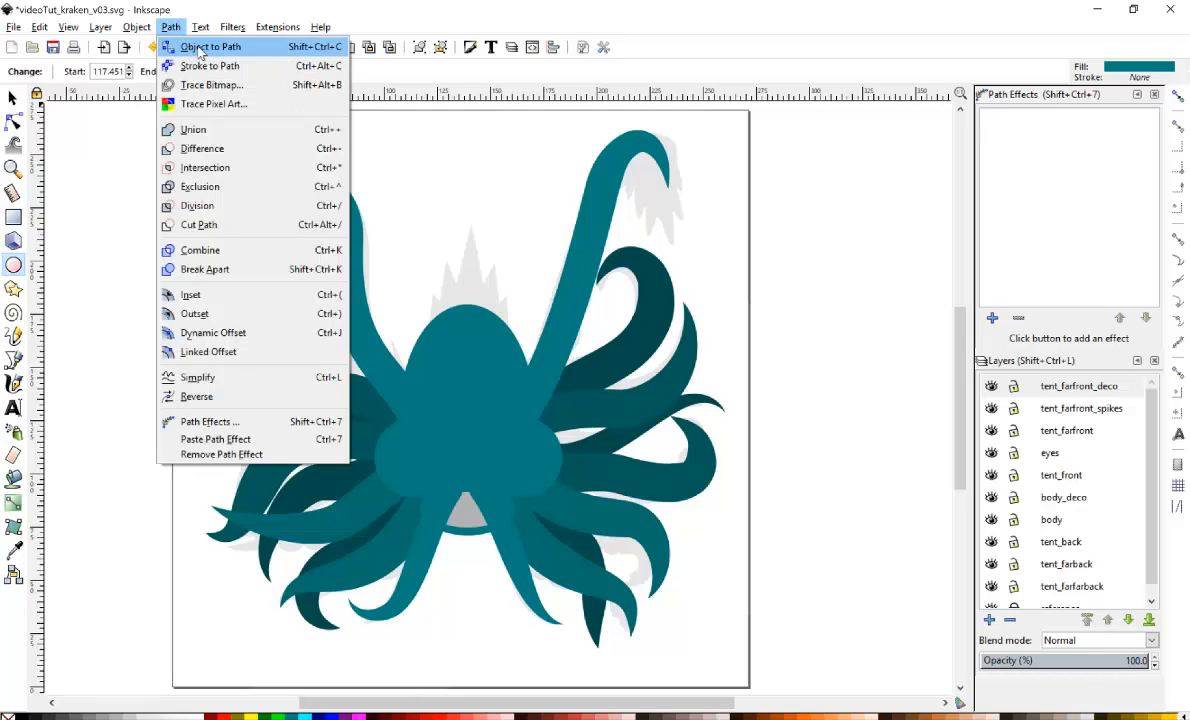
{"action": "left_click", "coordinate": [200, 47]}
{"action": "left_click", "coordinate": [13, 120]}
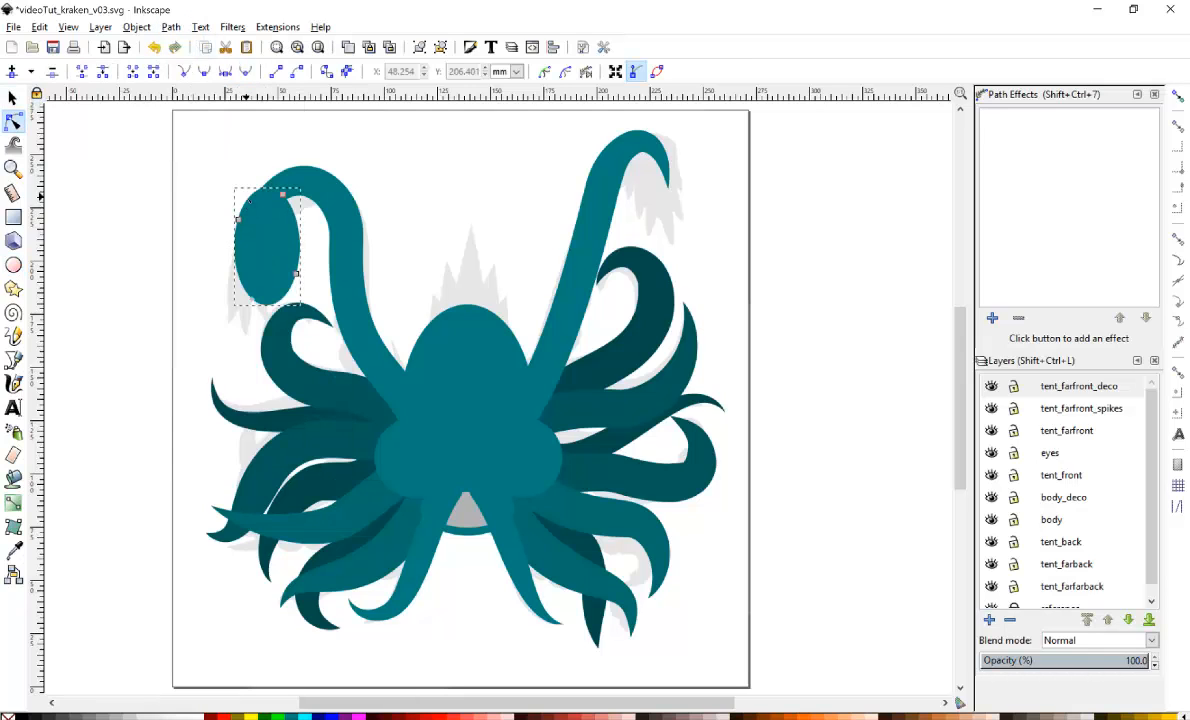
{"action": "left_click_drag", "start_coordinate": [283, 195], "coordinate": [297, 181]}
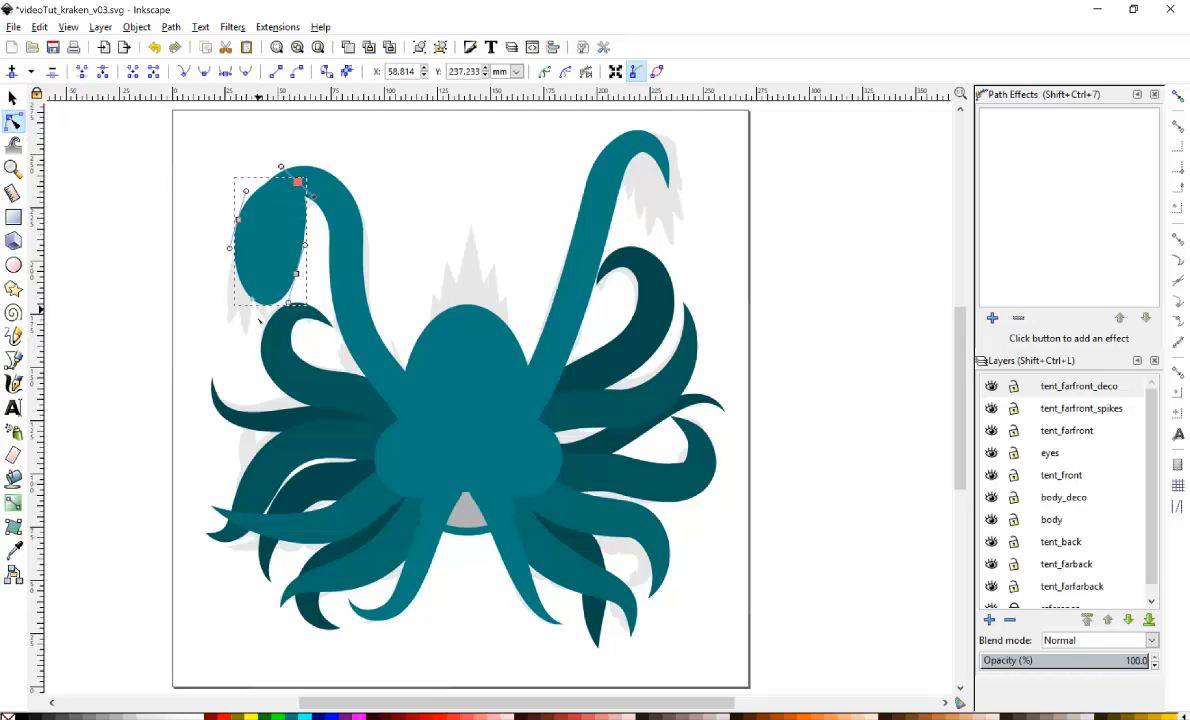
{"action": "left_click_drag", "start_coordinate": [251, 300], "coordinate": [288, 247]}
{"action": "key", "text": "ctrl+z"}
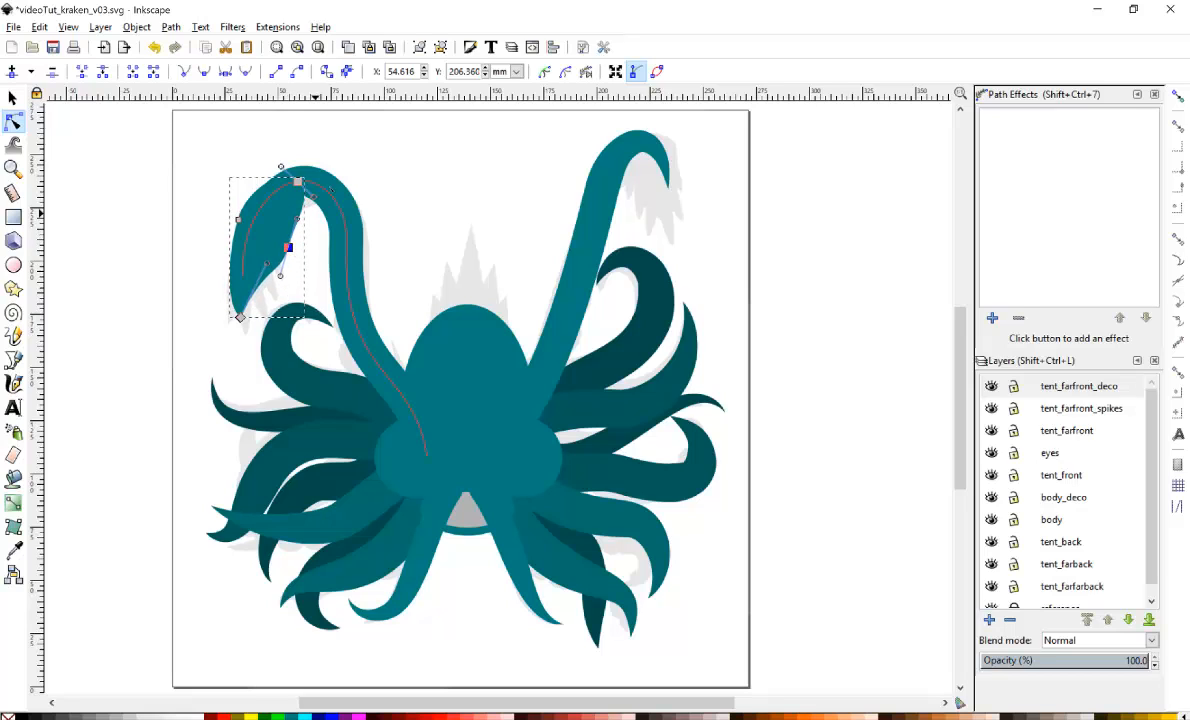
{"action": "left_click", "coordinate": [297, 181]}
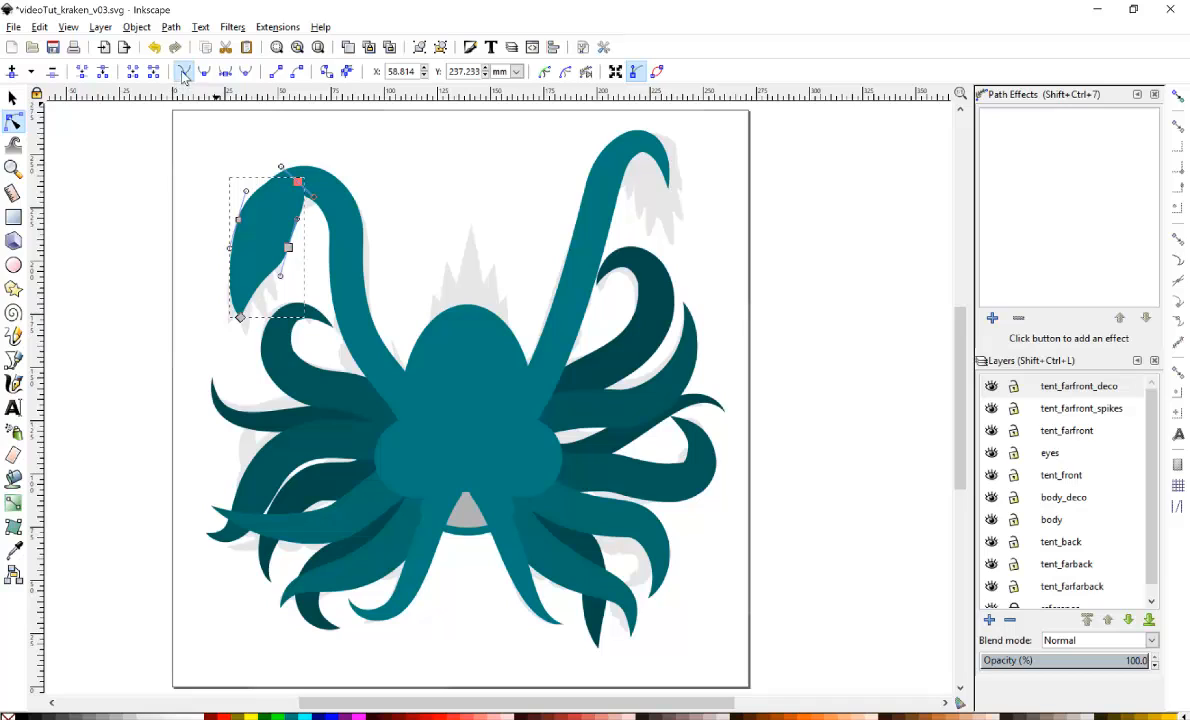
{"action": "left_click_drag", "start_coordinate": [313, 197], "coordinate": [303, 139]}
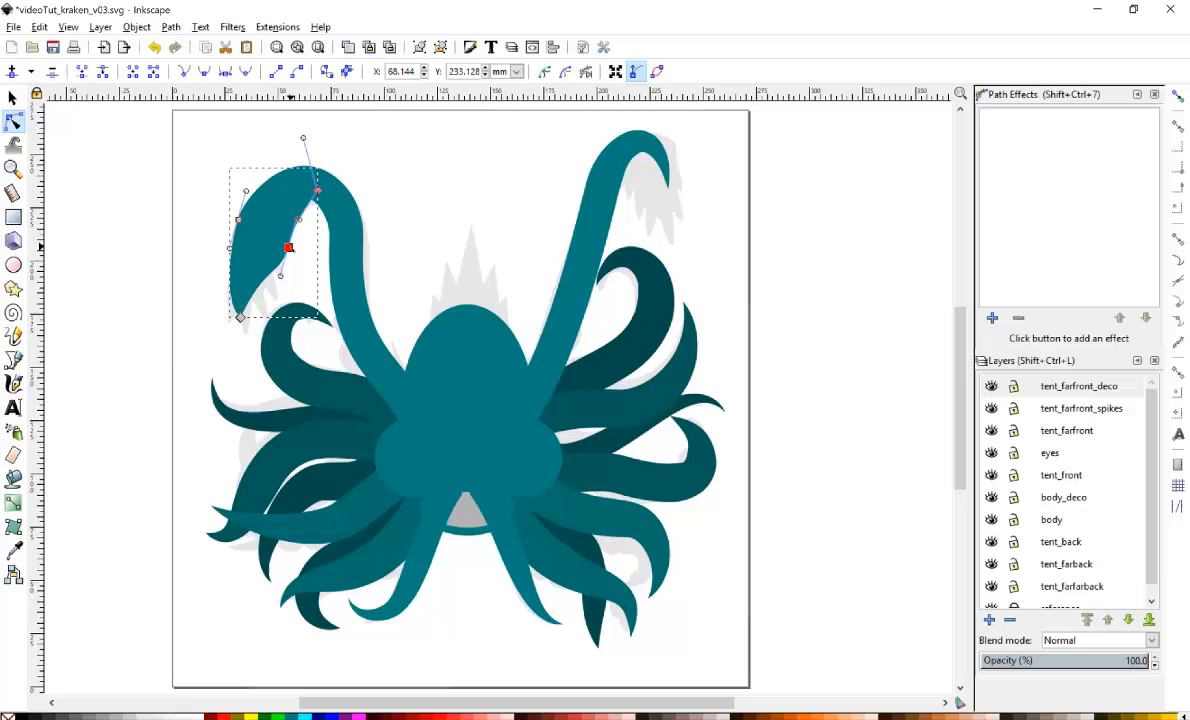
Duplicate the spike, flip it horizontally and place it slightly smaller on the upper-right tentacle's tip.
{"action": "left_click", "coordinate": [12, 97]}
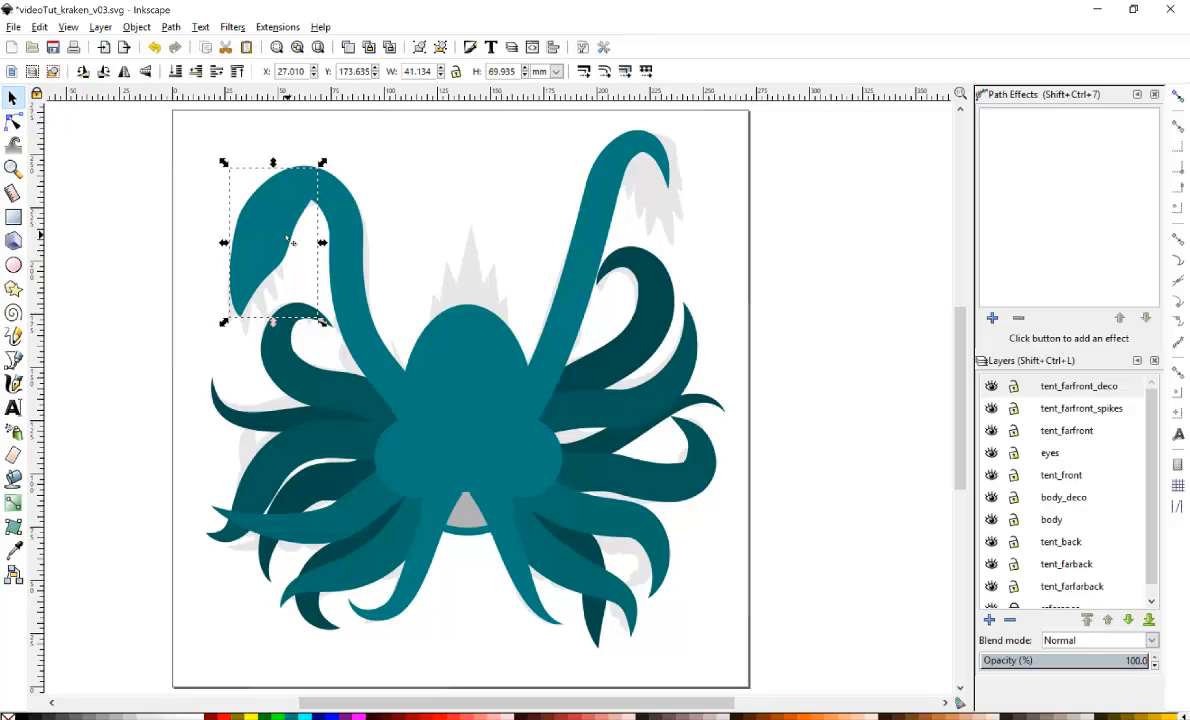
{"action": "key", "text": "ctrl+d"}
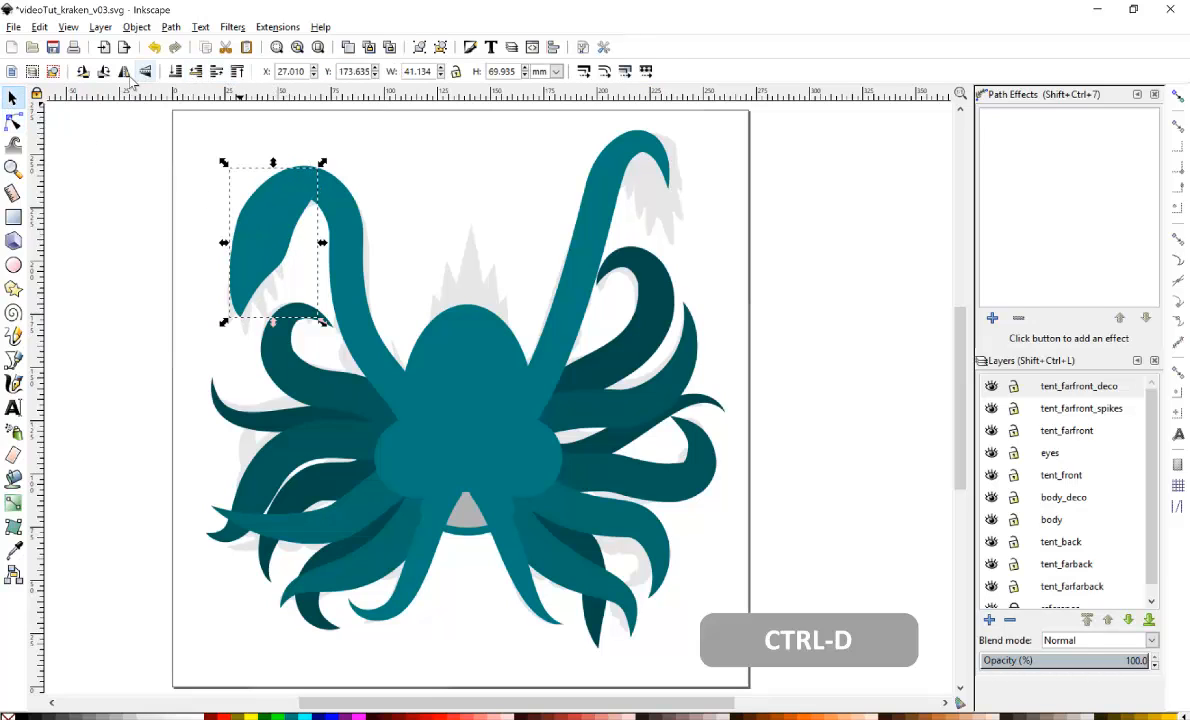
{"action": "left_click", "coordinate": [124, 72]}
{"action": "left_click_drag", "start_coordinate": [273, 172], "coordinate": [657, 130]}
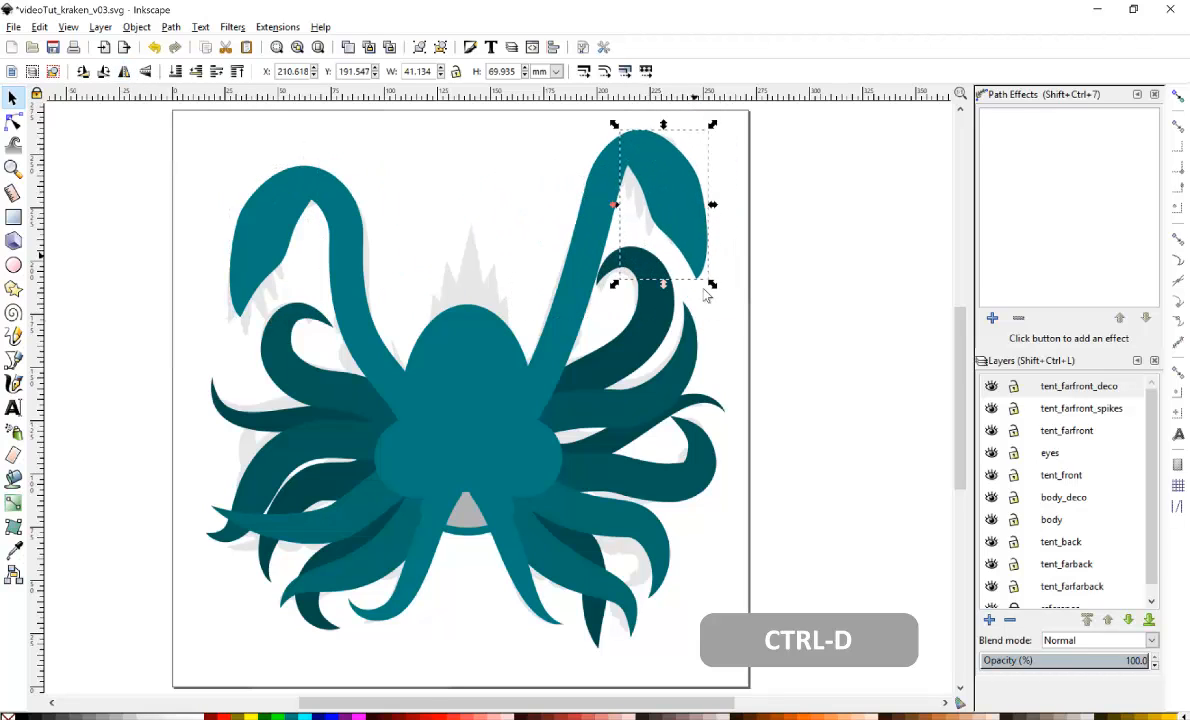
{"action": "left_click_drag", "start_coordinate": [710, 286], "coordinate": [702, 261]}
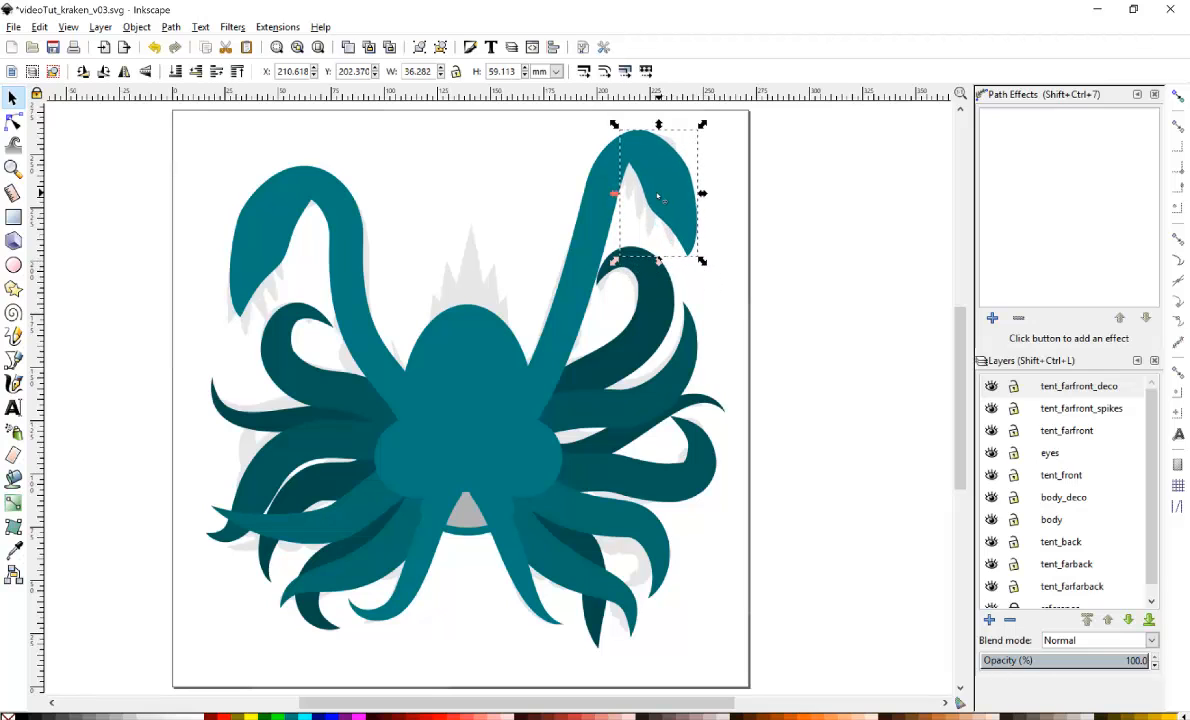
{"action": "key", "text": "n"}
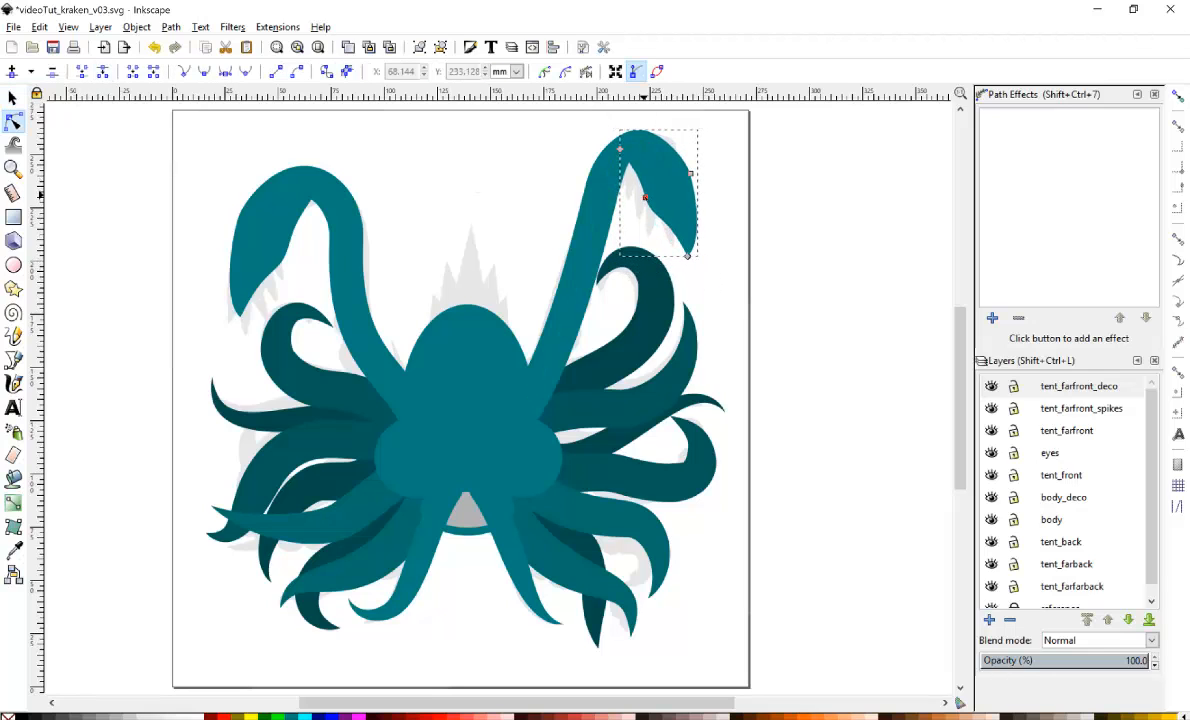
Reshape the nodes of the upper-right tentacle's spike so it curves along the tip, then return to the selector.
{"action": "left_click_drag", "start_coordinate": [645, 197], "coordinate": [630, 199]}
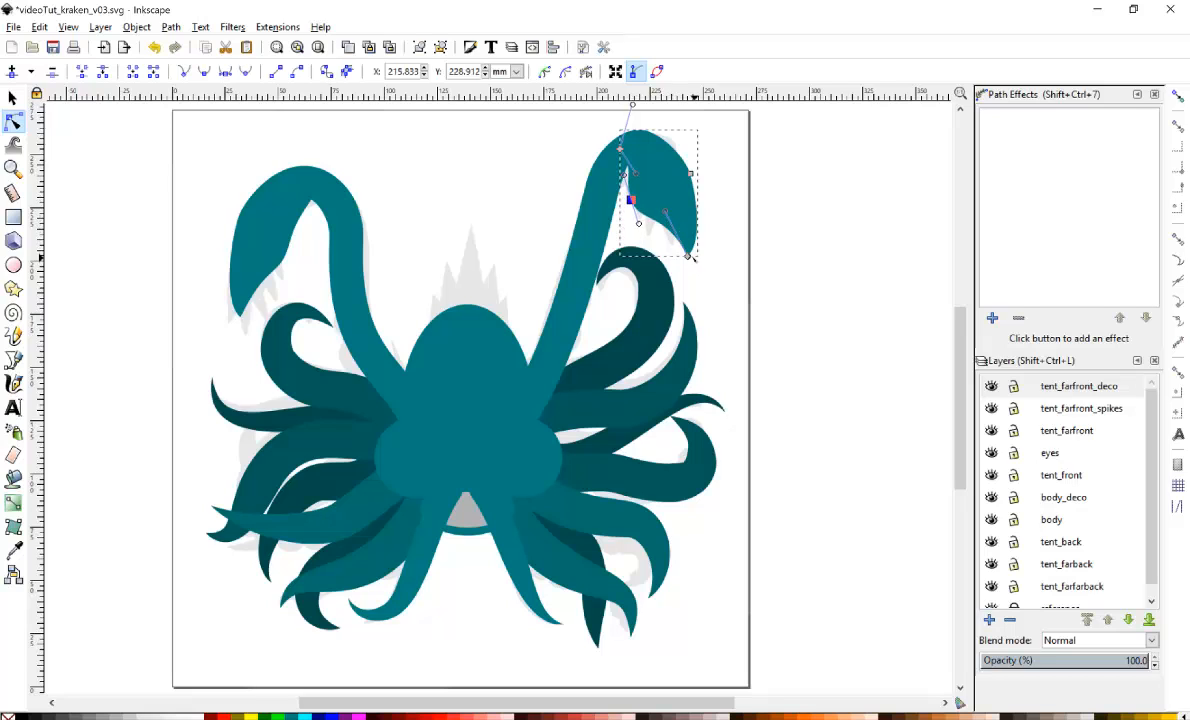
{"action": "left_click_drag", "start_coordinate": [689, 257], "coordinate": [676, 253]}
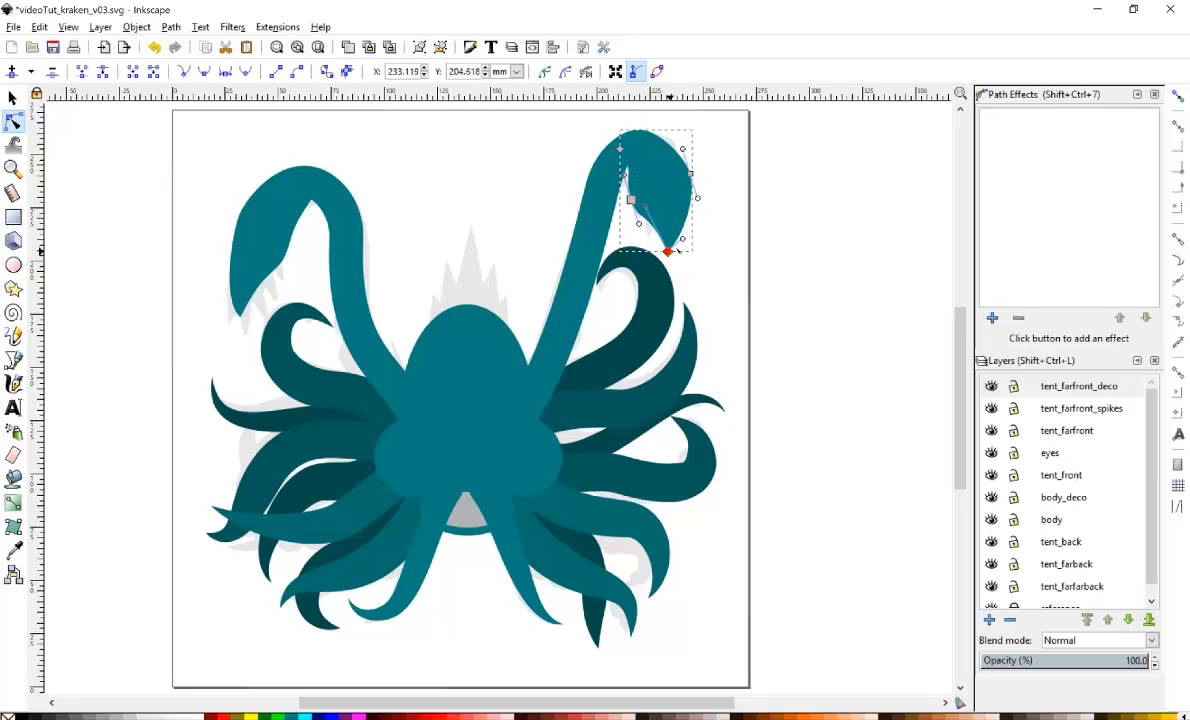
{"action": "left_click_drag", "start_coordinate": [690, 174], "coordinate": [697, 164]}
{"action": "key", "text": "s"}
Paste the copied spike shape into the tent_farfront_spikes layer and place it over the upper-left tentacle's tip.
{"action": "left_click", "coordinate": [1080, 408]}
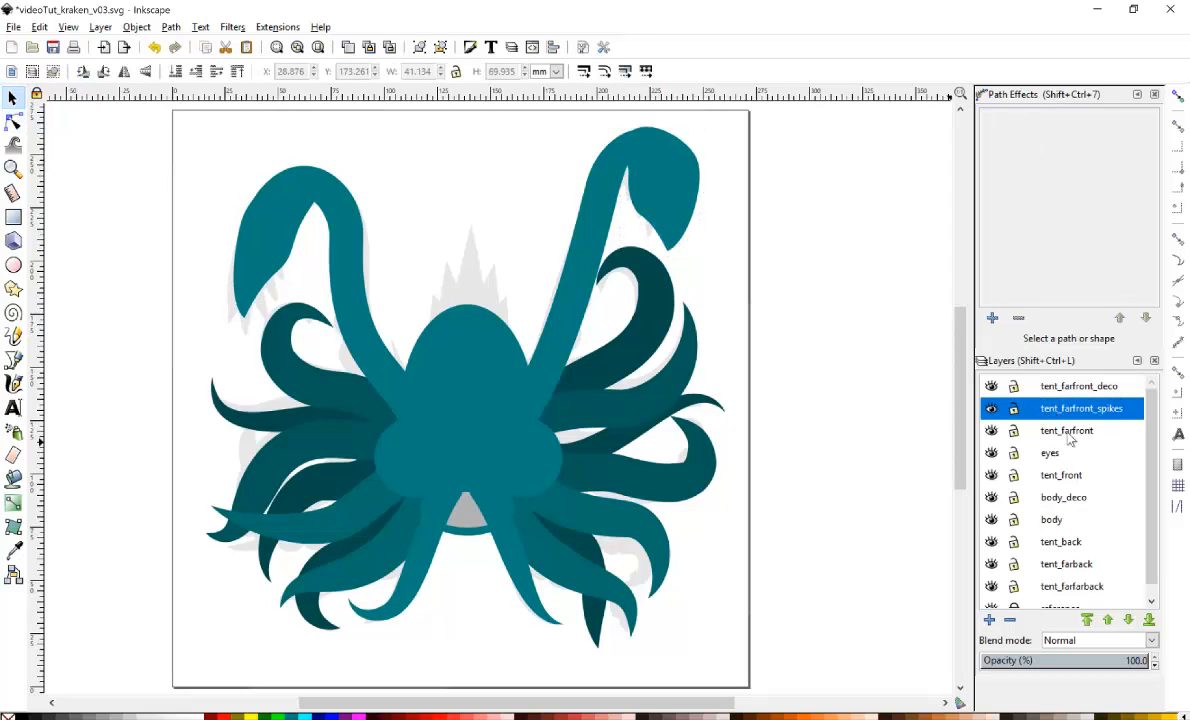
{"action": "left_click", "coordinate": [1076, 438]}
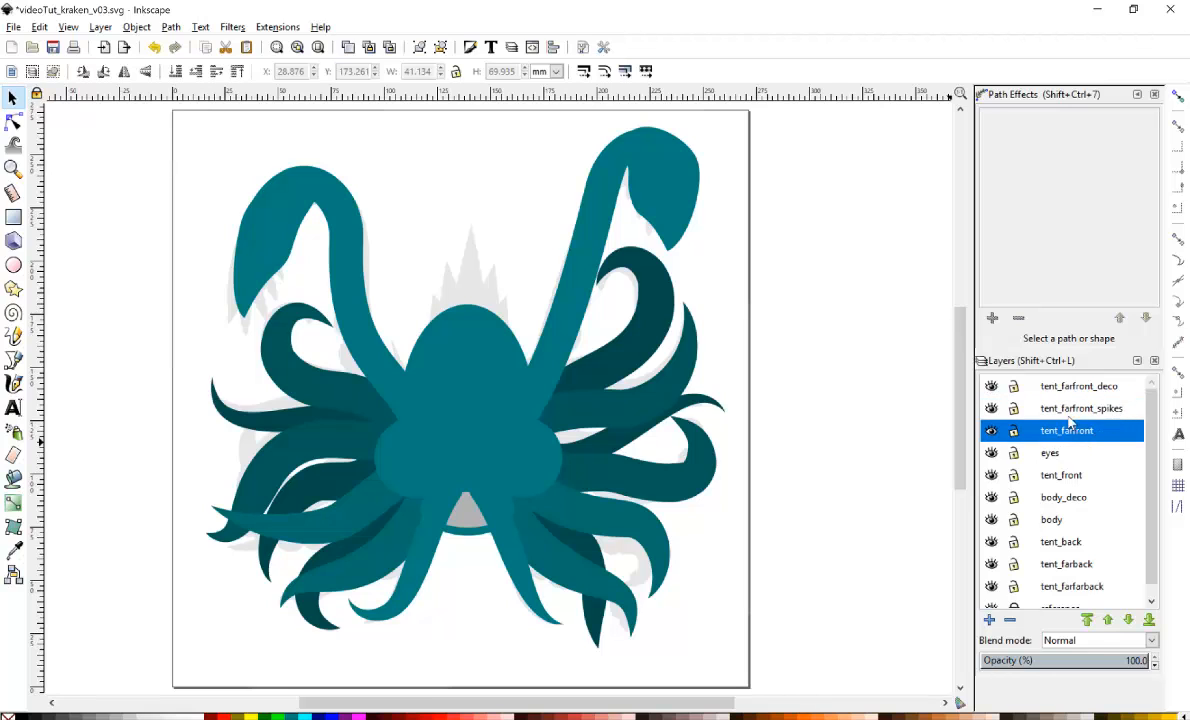
{"action": "left_click", "coordinate": [1090, 413]}
{"action": "key", "text": "ctrl+v"}
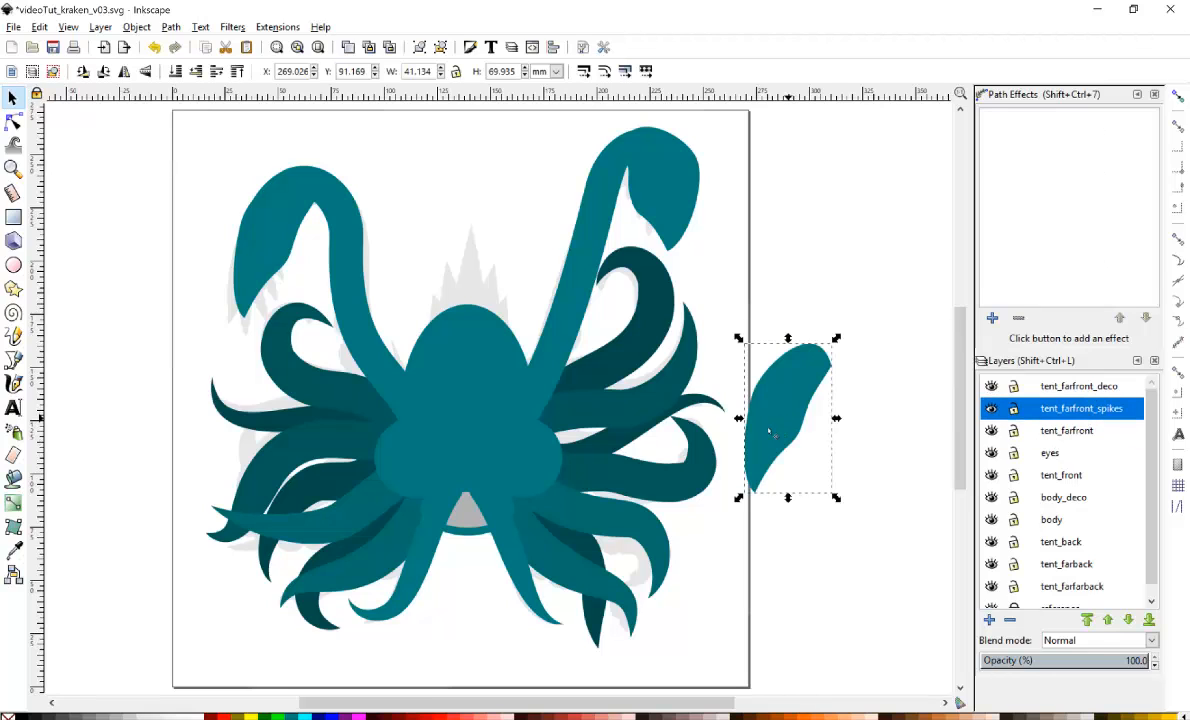
{"action": "left_click_drag", "start_coordinate": [810, 368], "coordinate": [321, 228]}
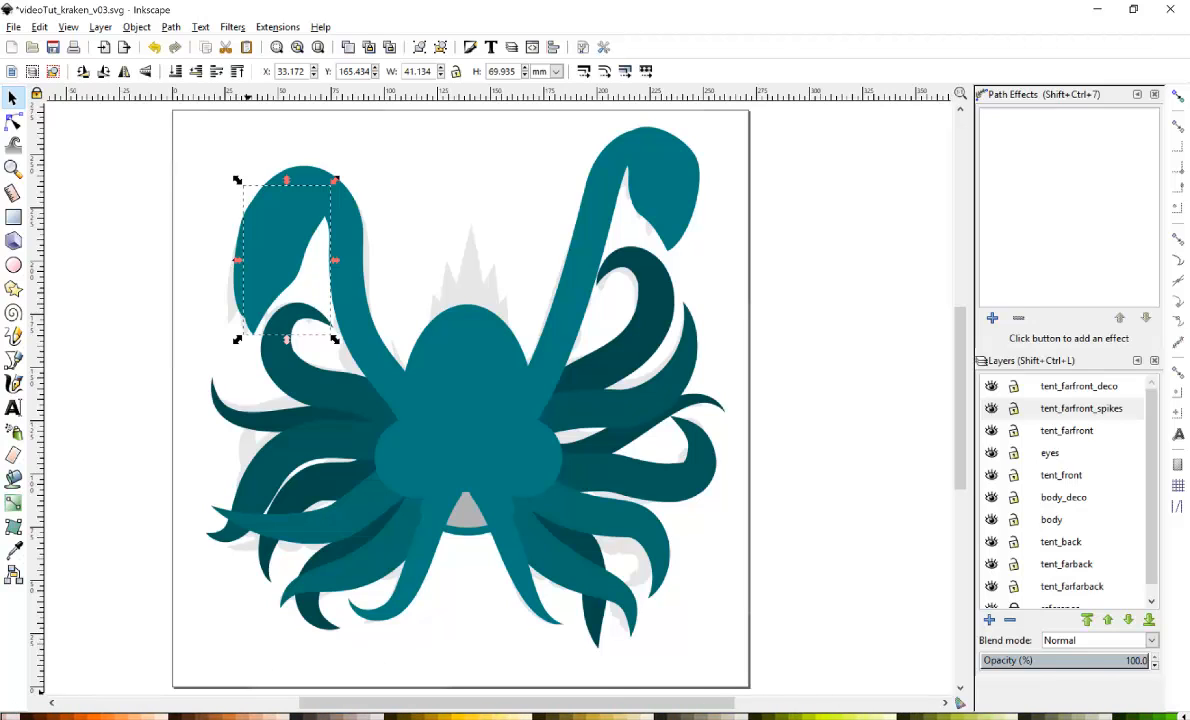
Fill the pasted shape pale green and reshape its nodes into a thin stripe along the inner edge of the tentacle tip.
{"action": "left_click", "coordinate": [868, 717]}
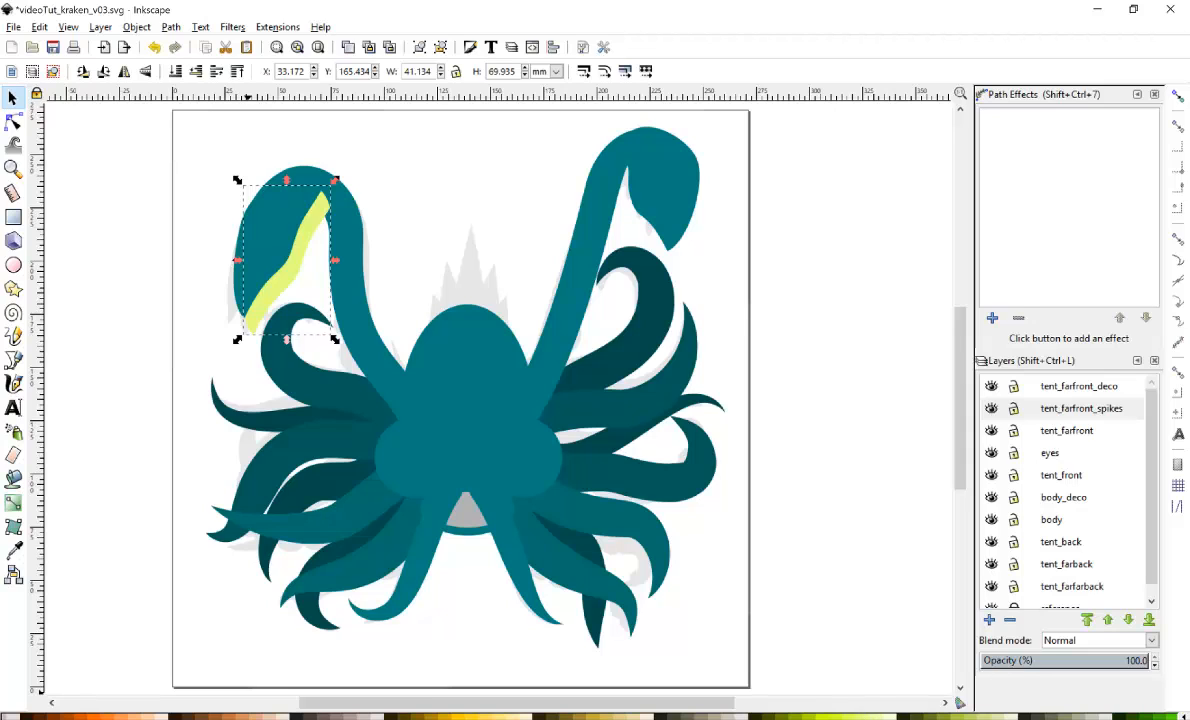
{"action": "left_click", "coordinate": [956, 717]}
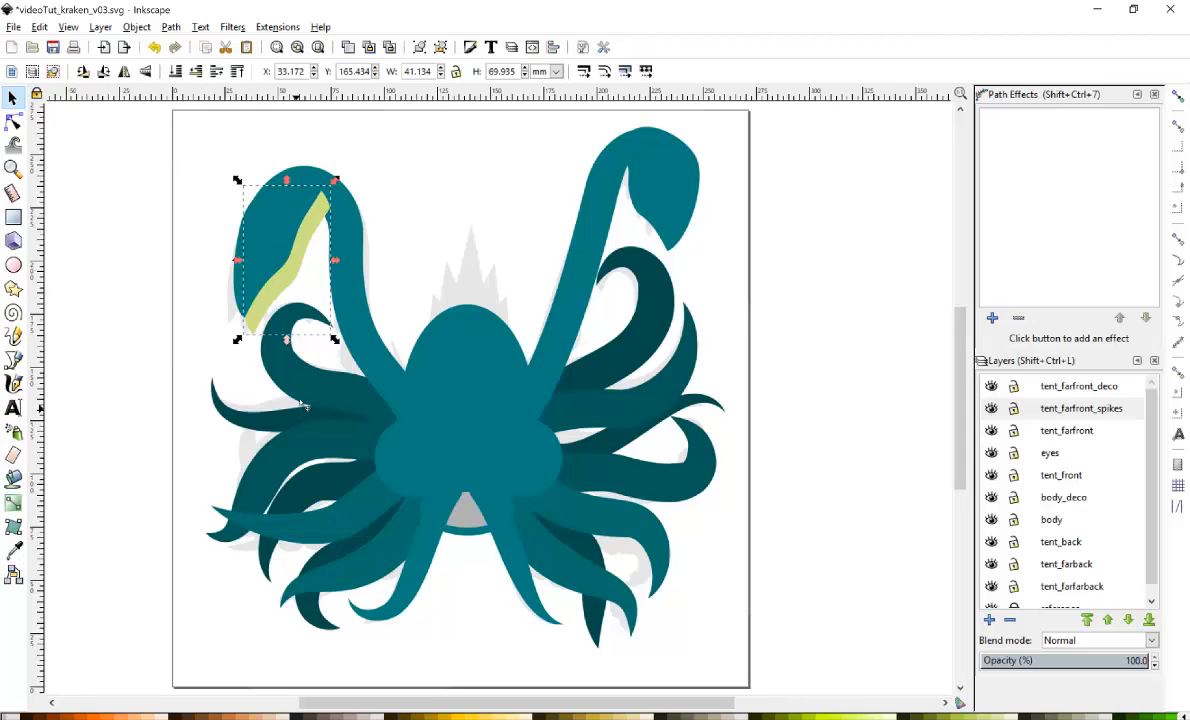
{"action": "left_click", "coordinate": [13, 121]}
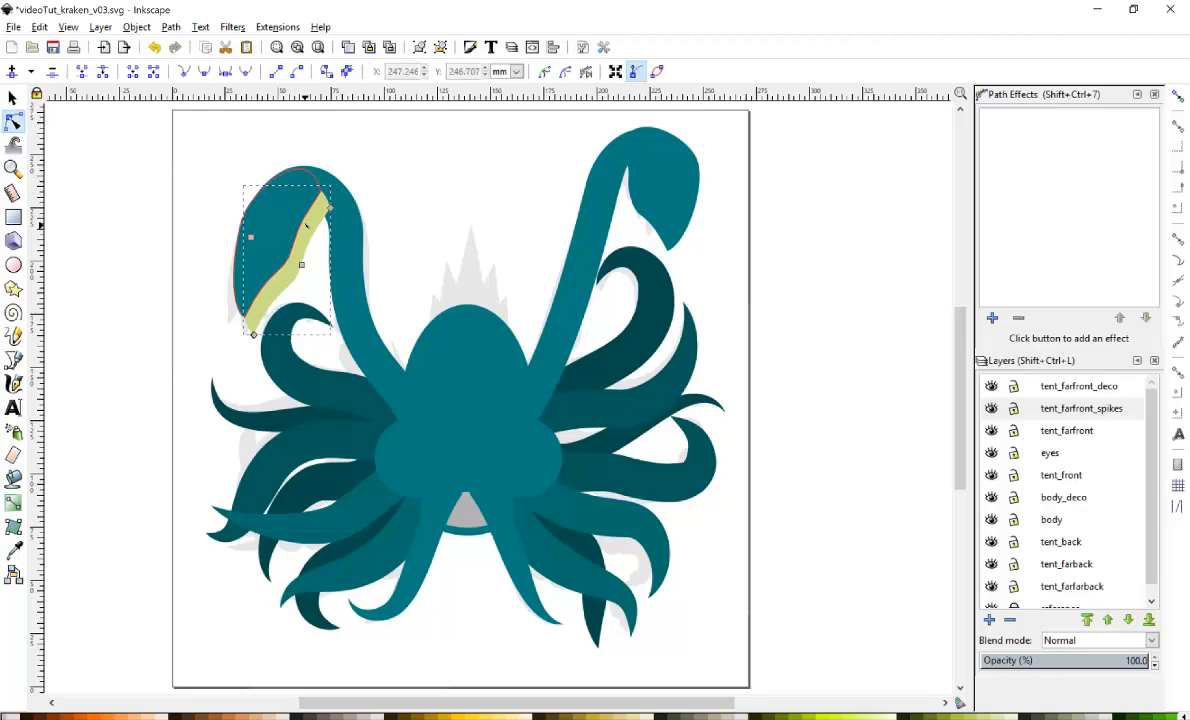
{"action": "left_click_drag", "start_coordinate": [329, 206], "coordinate": [317, 194]}
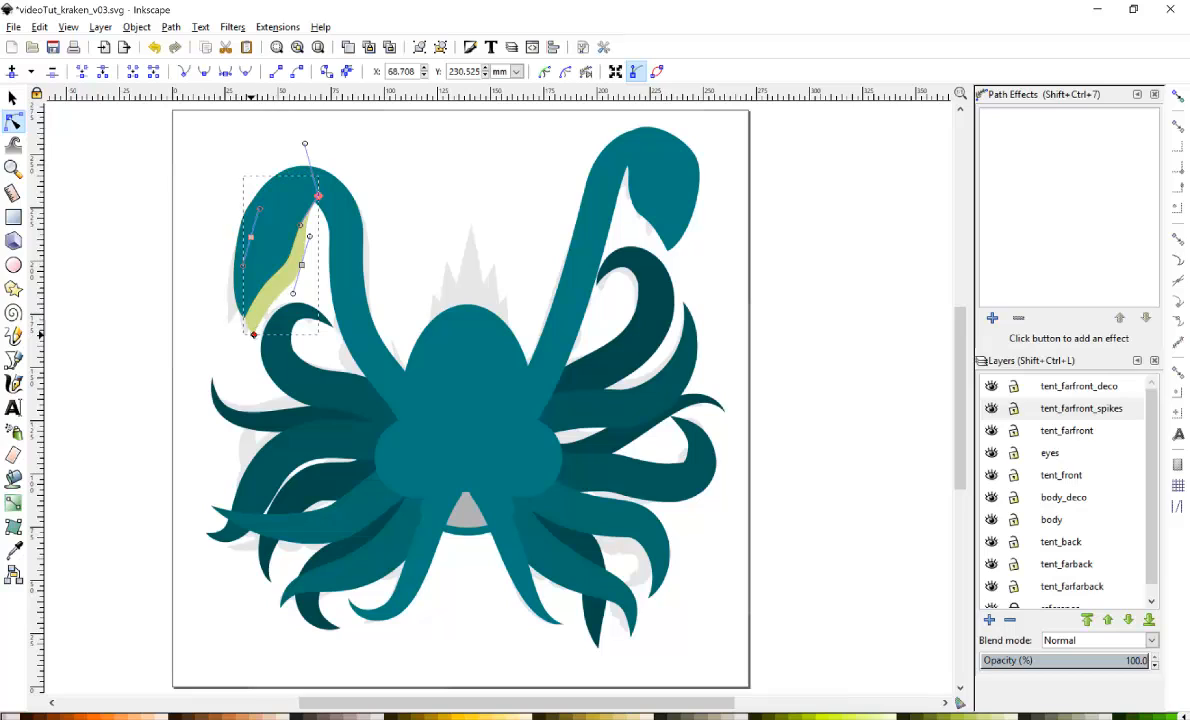
{"action": "left_click_drag", "start_coordinate": [244, 264], "coordinate": [249, 322]}
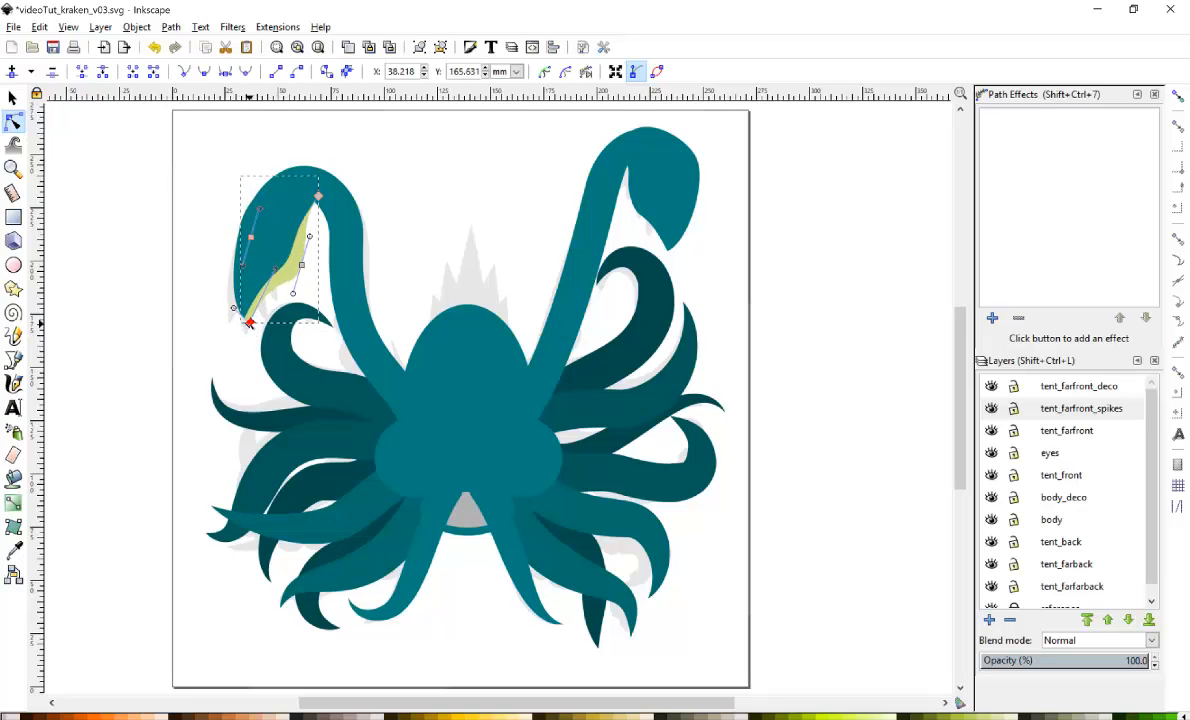
{"action": "left_click_drag", "start_coordinate": [276, 269], "coordinate": [278, 285]}
{"action": "left_click", "coordinate": [302, 265]}
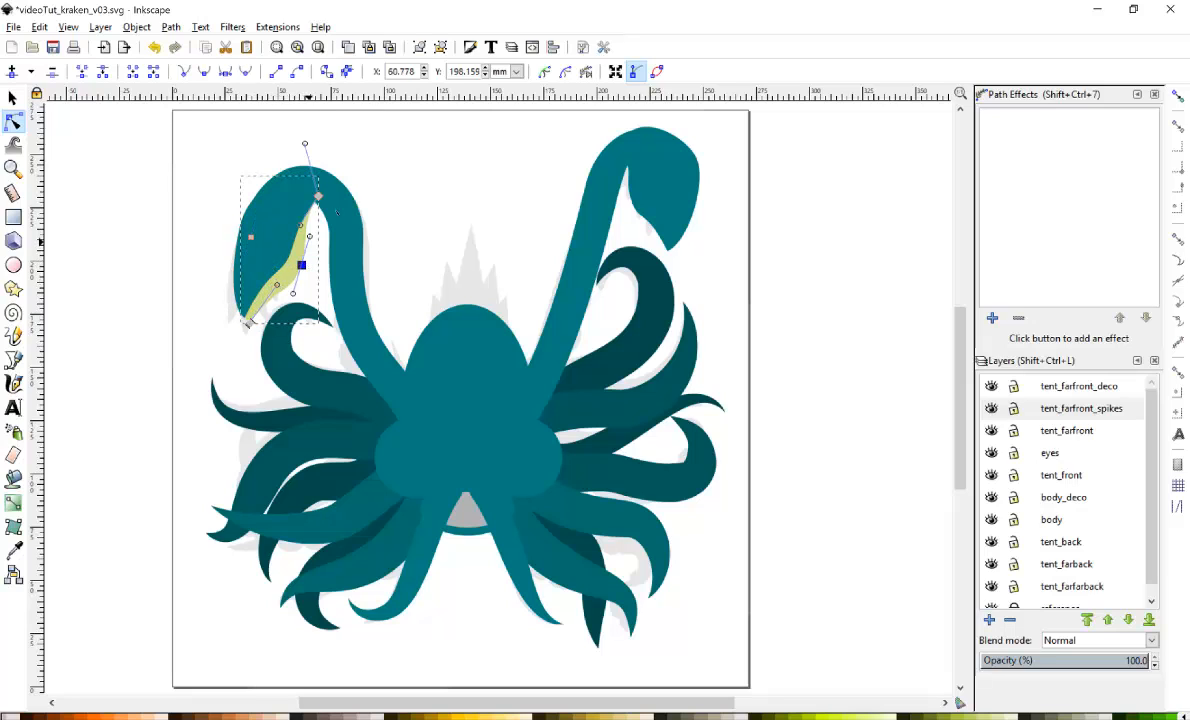
{"action": "left_click_drag", "start_coordinate": [318, 196], "coordinate": [325, 195]}
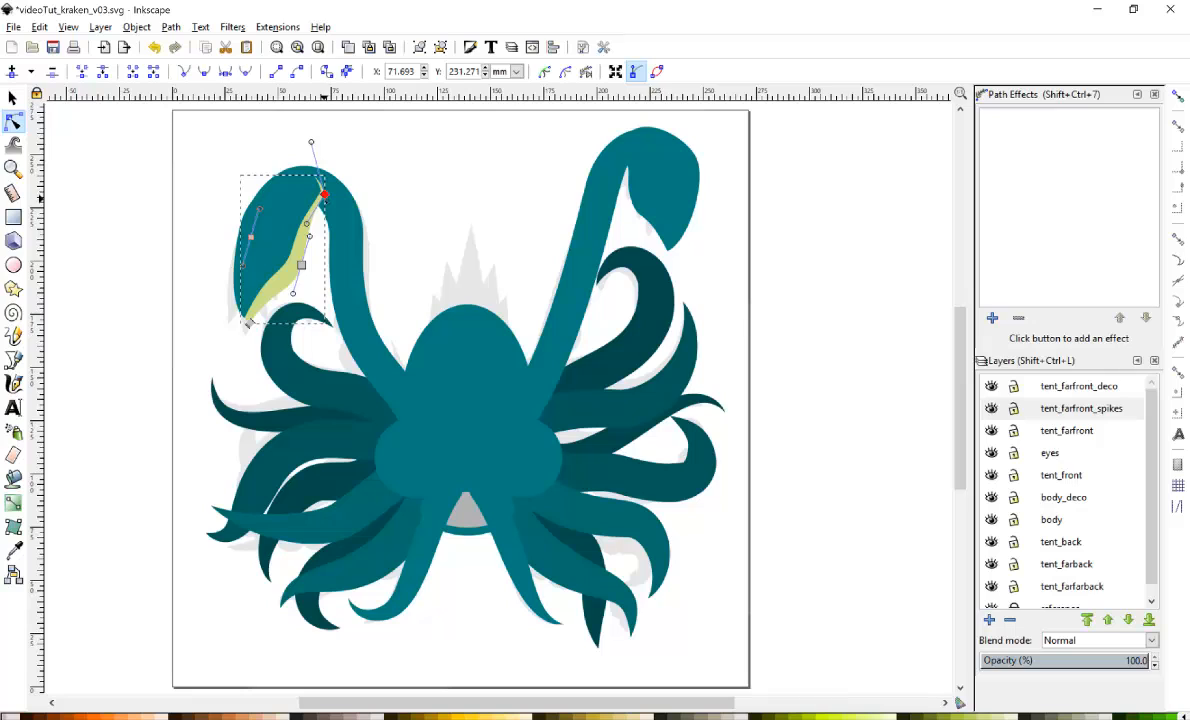
{"action": "left_click", "coordinate": [12, 97]}
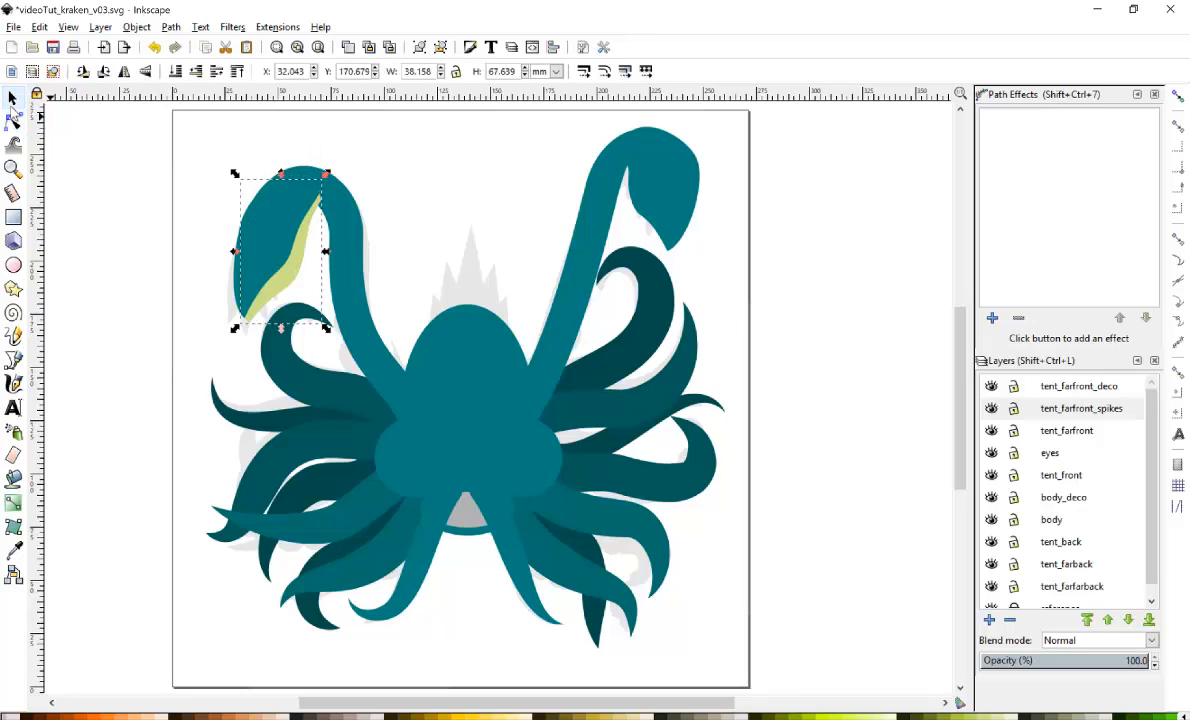
Add a matching pale green stripe on the tent_farfront_spikes layer over the upper-right tentacle's spike.
{"action": "left_click", "coordinate": [670, 234]}
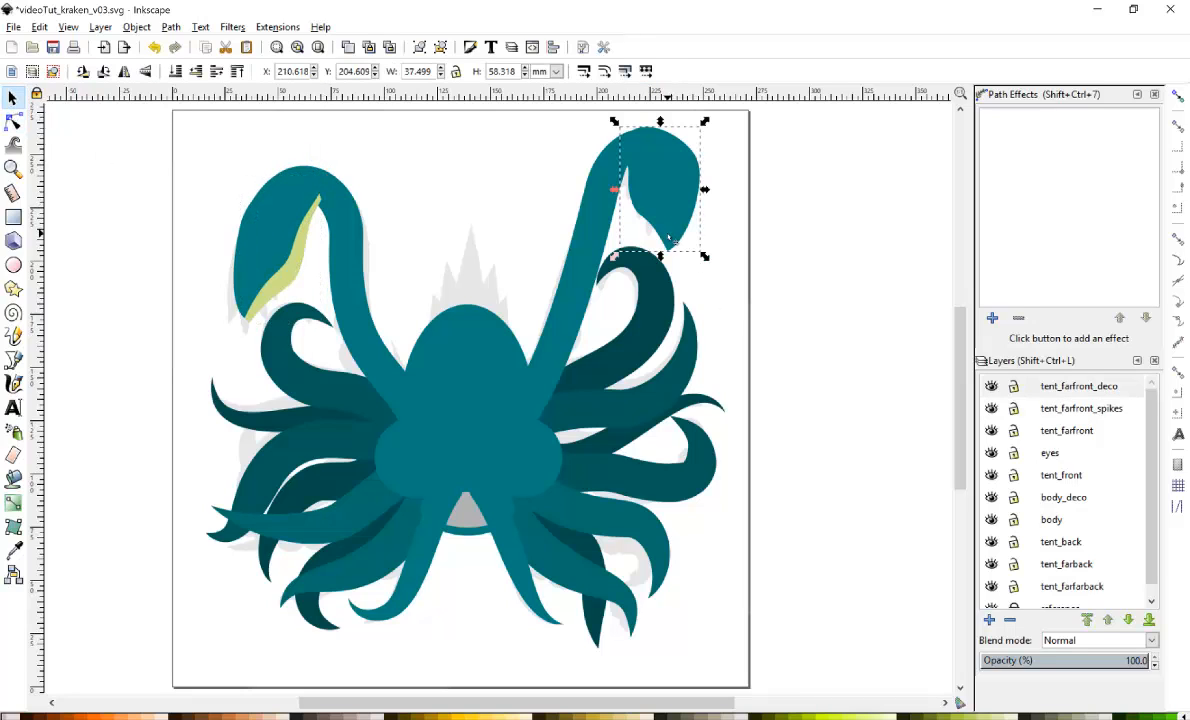
{"action": "left_click", "coordinate": [1052, 408]}
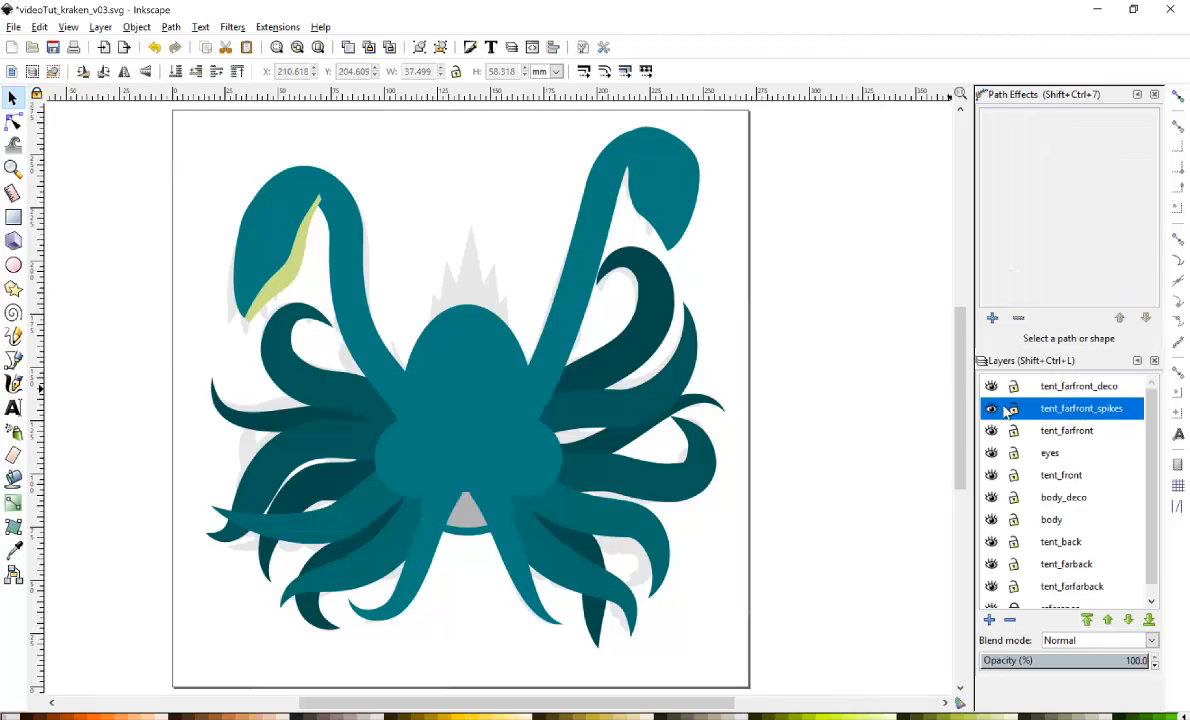
{"action": "key", "text": "ctrl+a"}
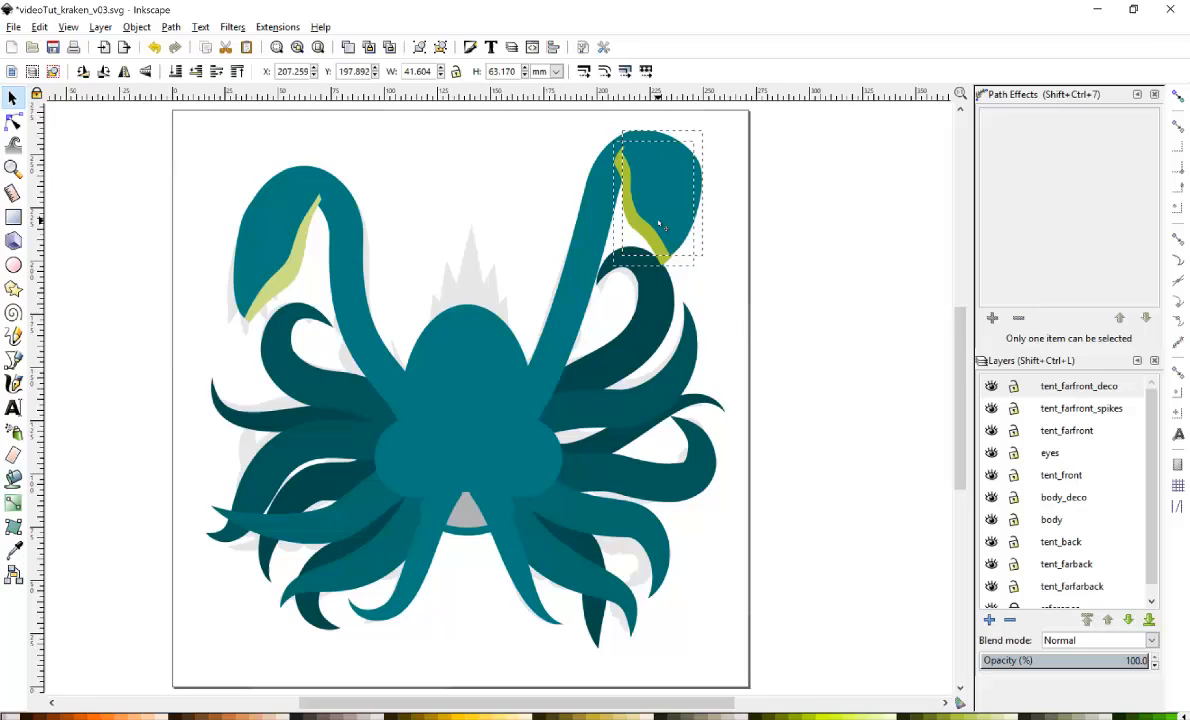
{"action": "left_click_drag", "start_coordinate": [658, 220], "coordinate": [658, 220]}
{"action": "left_click", "coordinate": [687, 248]}
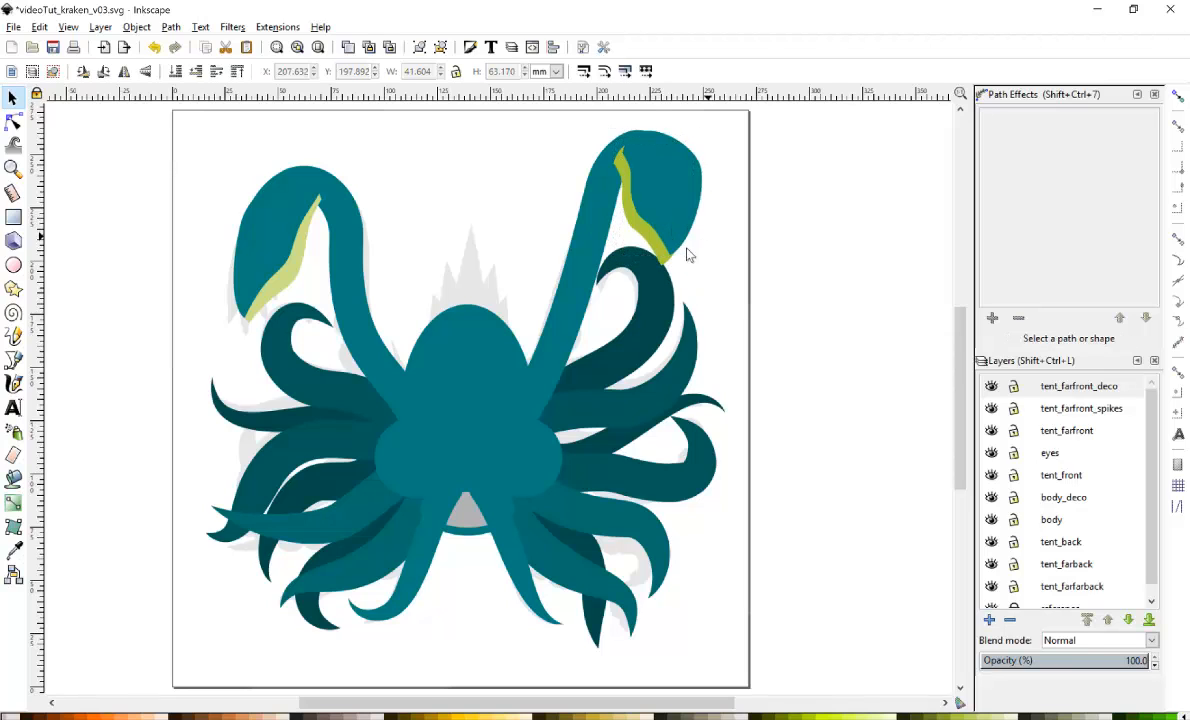
{"action": "left_click", "coordinate": [648, 243]}
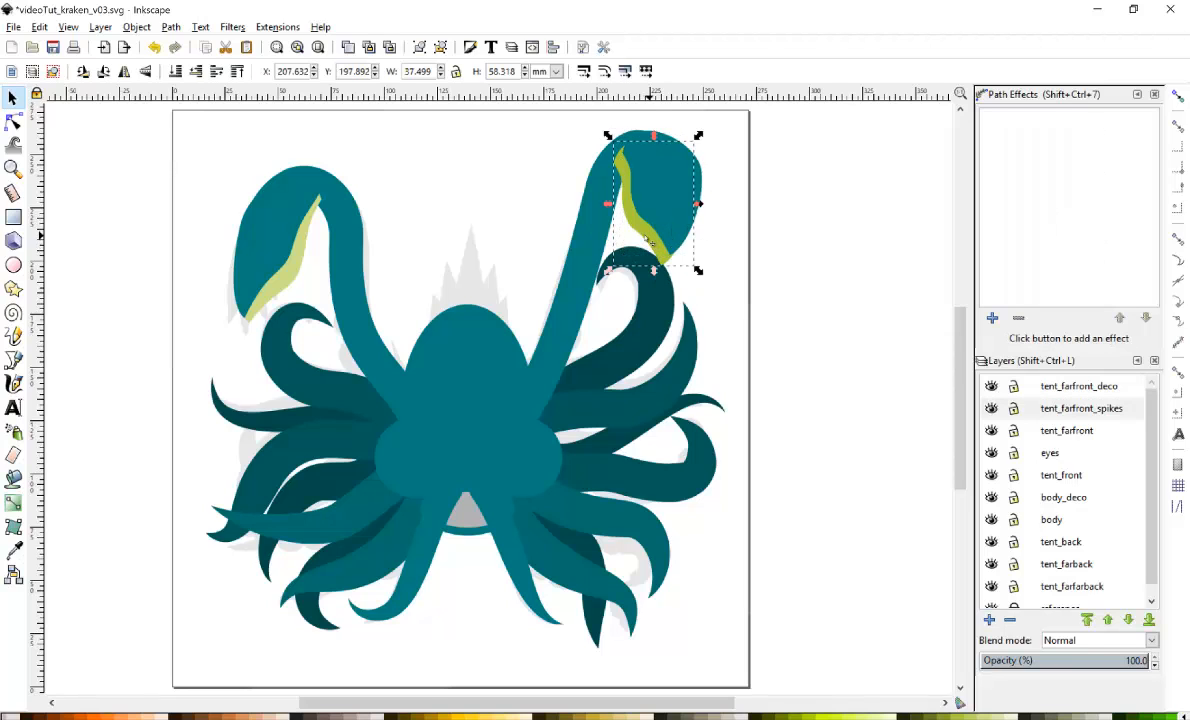
{"action": "left_click", "coordinate": [14, 550]}
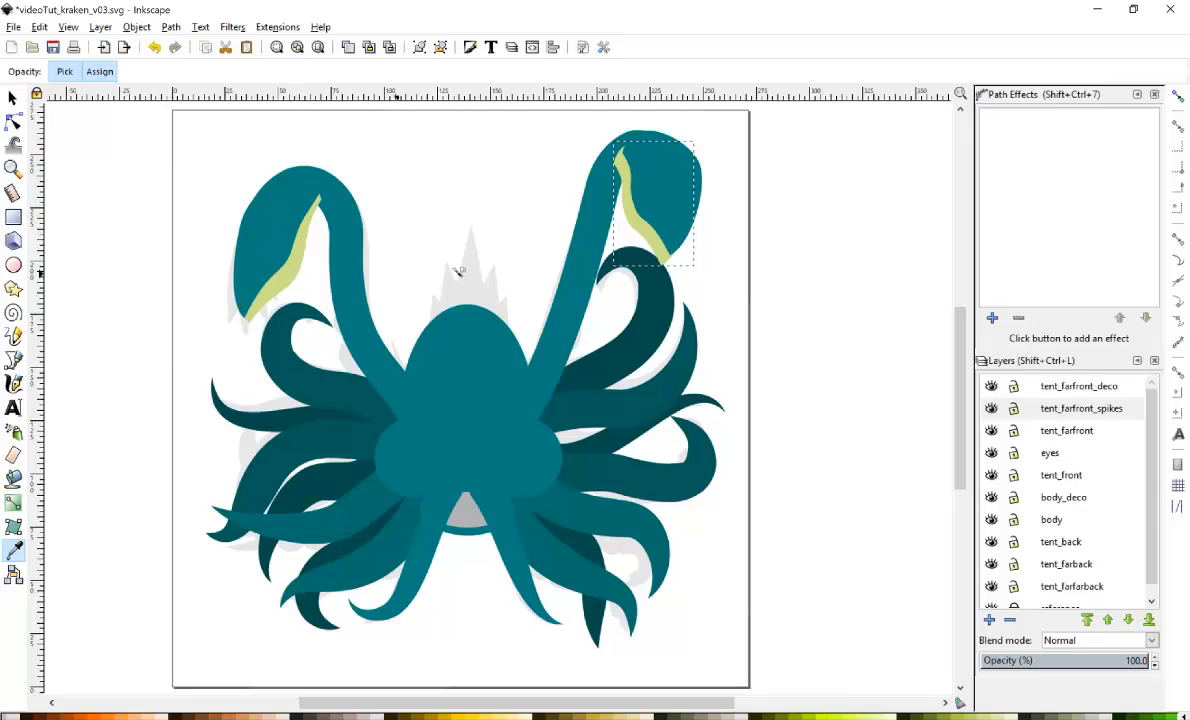
Reshape the right stripe's nodes so it follows the inner edge of the upper-right tentacle tip, then deselect.
{"action": "left_click", "coordinate": [13, 120]}
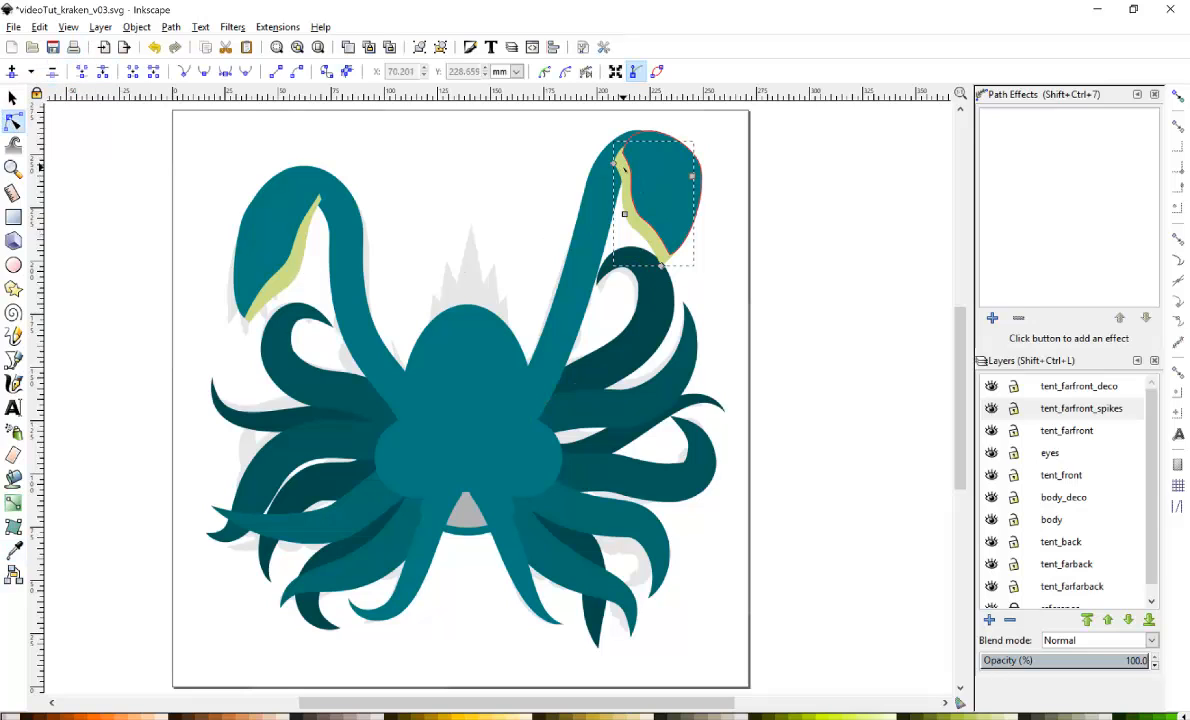
{"action": "left_click", "coordinate": [617, 163]}
{"action": "left_click_drag", "start_coordinate": [621, 176], "coordinate": [637, 183]}
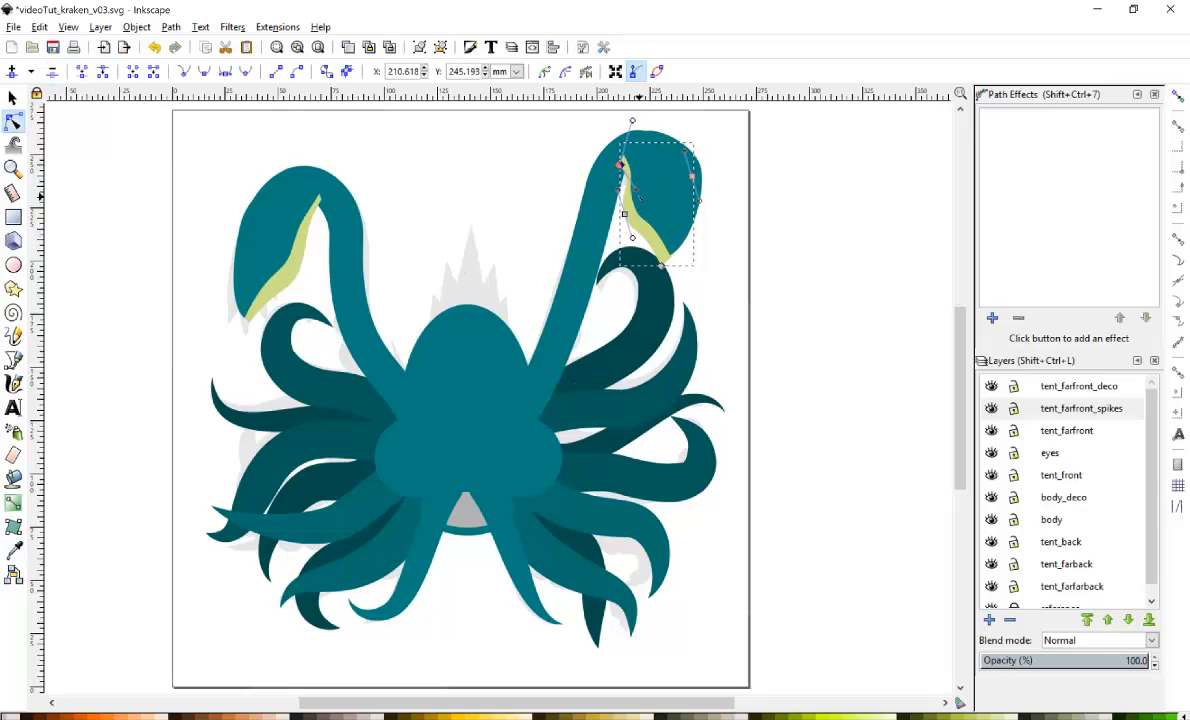
{"action": "left_click", "coordinate": [587, 176]}
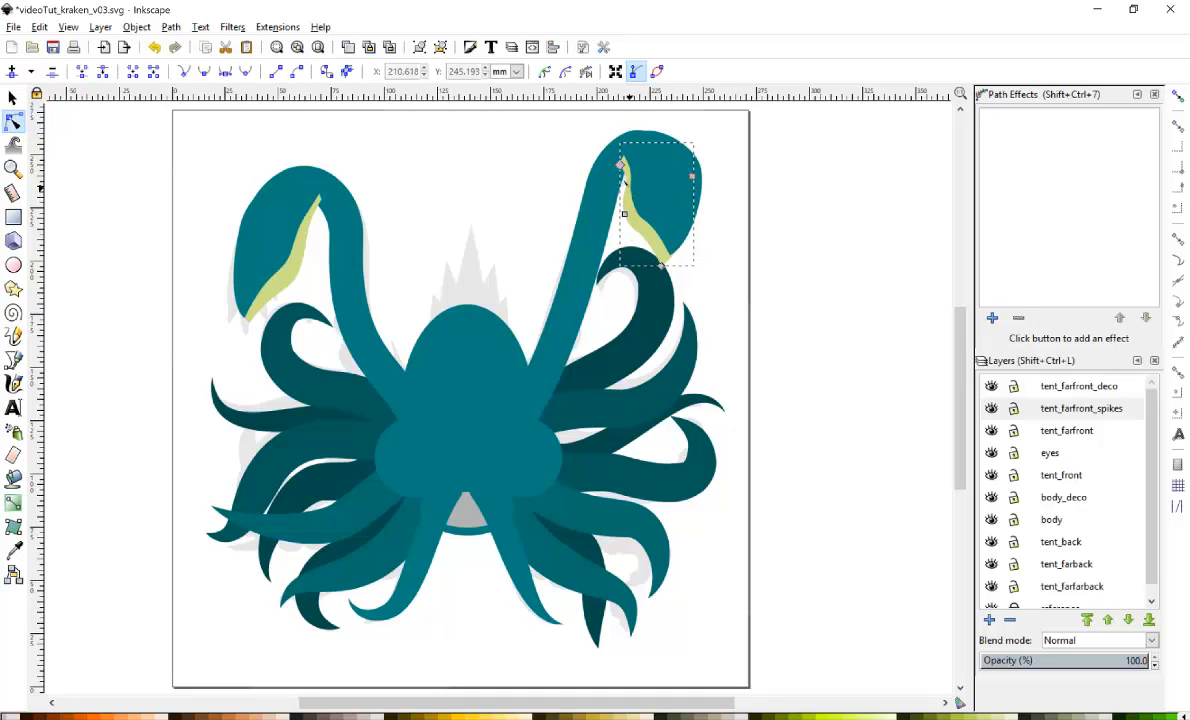
{"action": "left_click", "coordinate": [621, 165]}
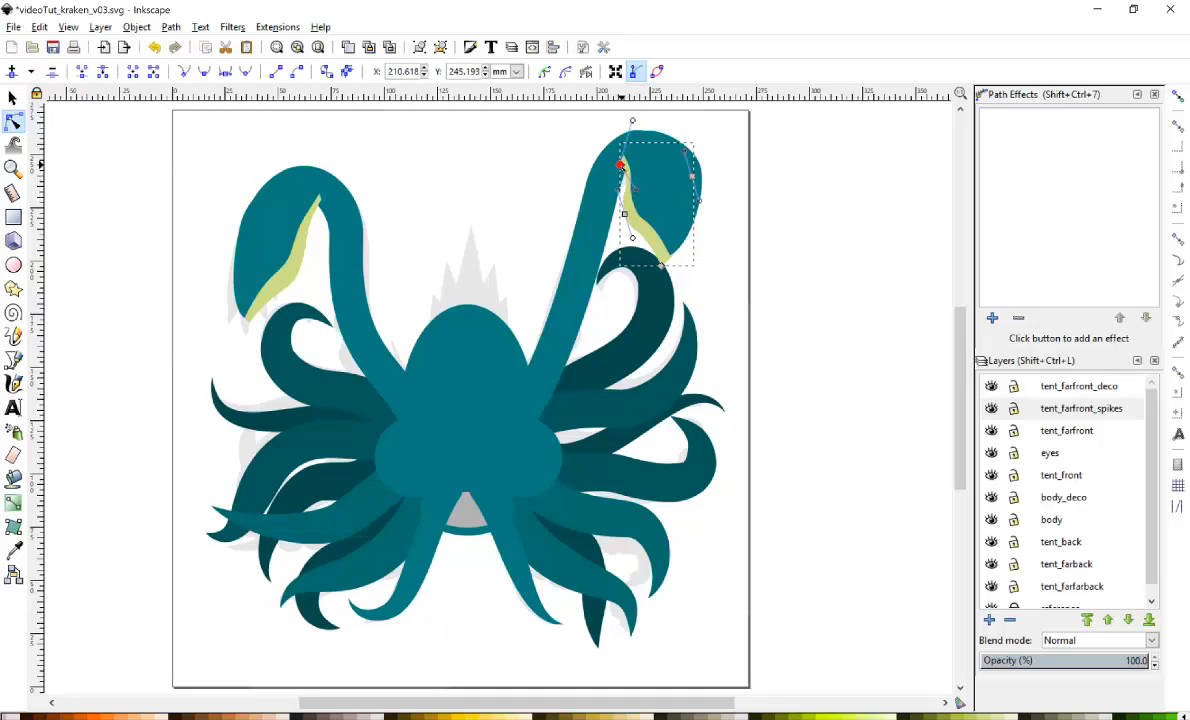
{"action": "left_click_drag", "start_coordinate": [621, 165], "coordinate": [630, 185]}
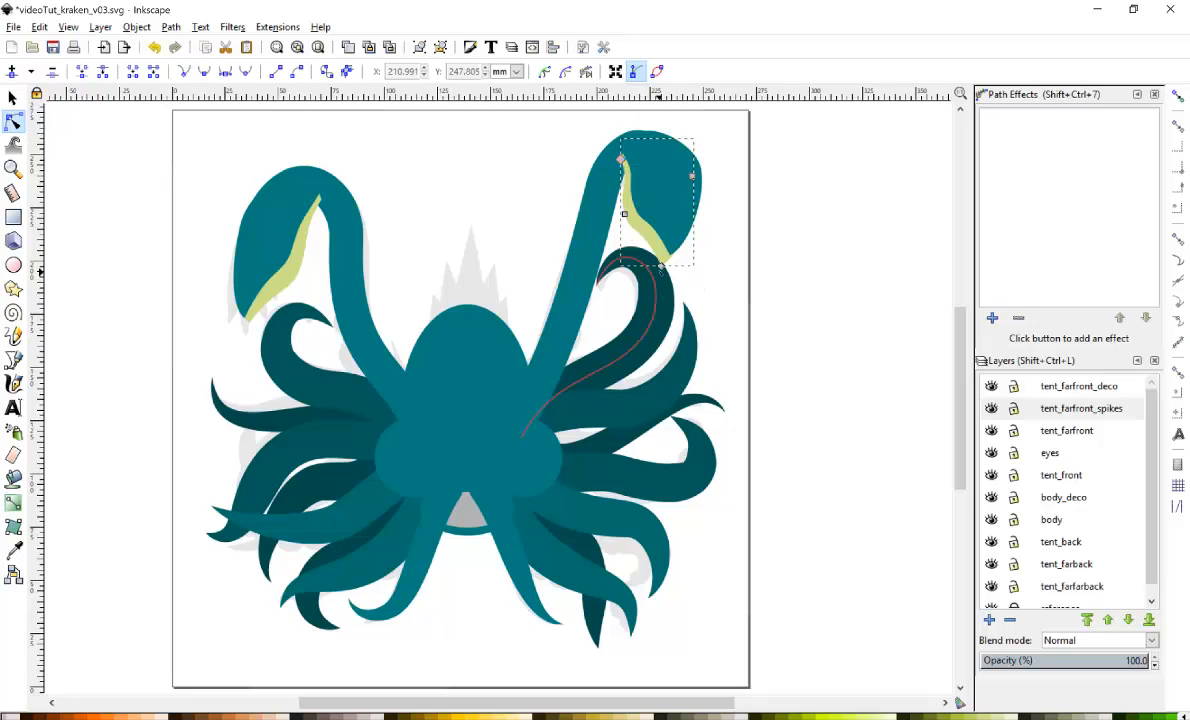
{"action": "left_click_drag", "start_coordinate": [661, 265], "coordinate": [658, 277]}
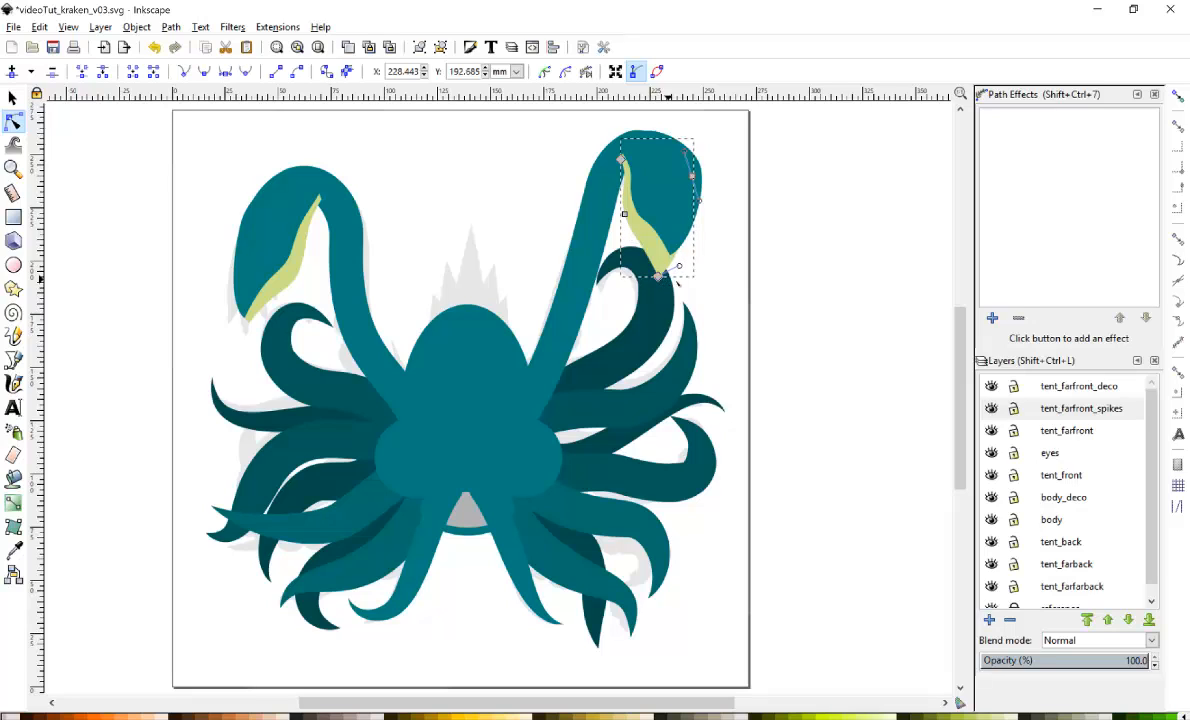
{"action": "left_click", "coordinate": [735, 267]}
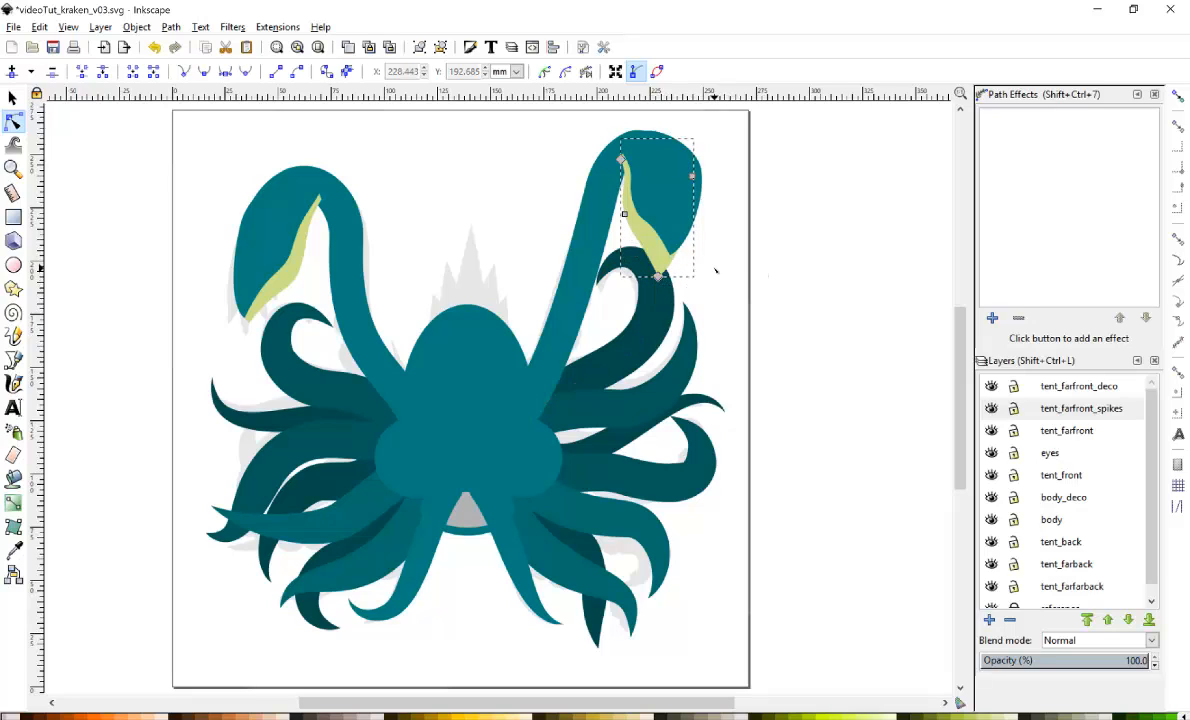
{"action": "left_click", "coordinate": [721, 264]}
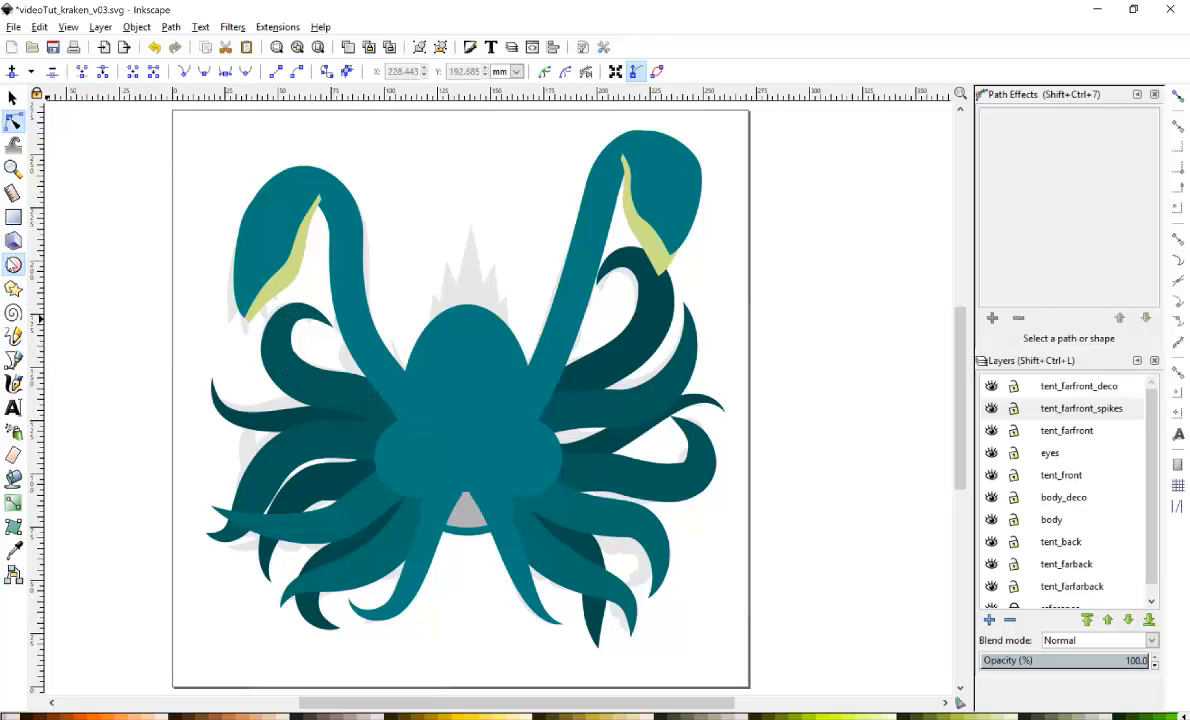
Add a new layer named tent_farfront_spikesTiny above the current layer.
{"action": "left_click", "coordinate": [13, 265]}
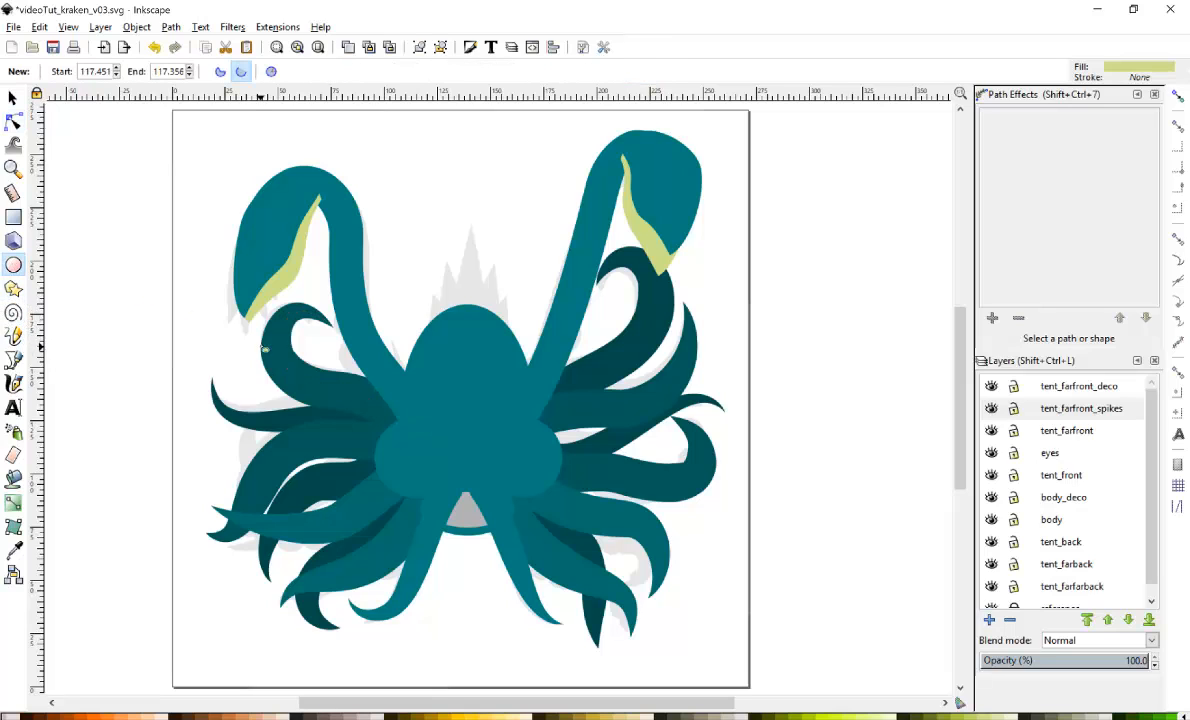
{"action": "left_click", "coordinate": [990, 620]}
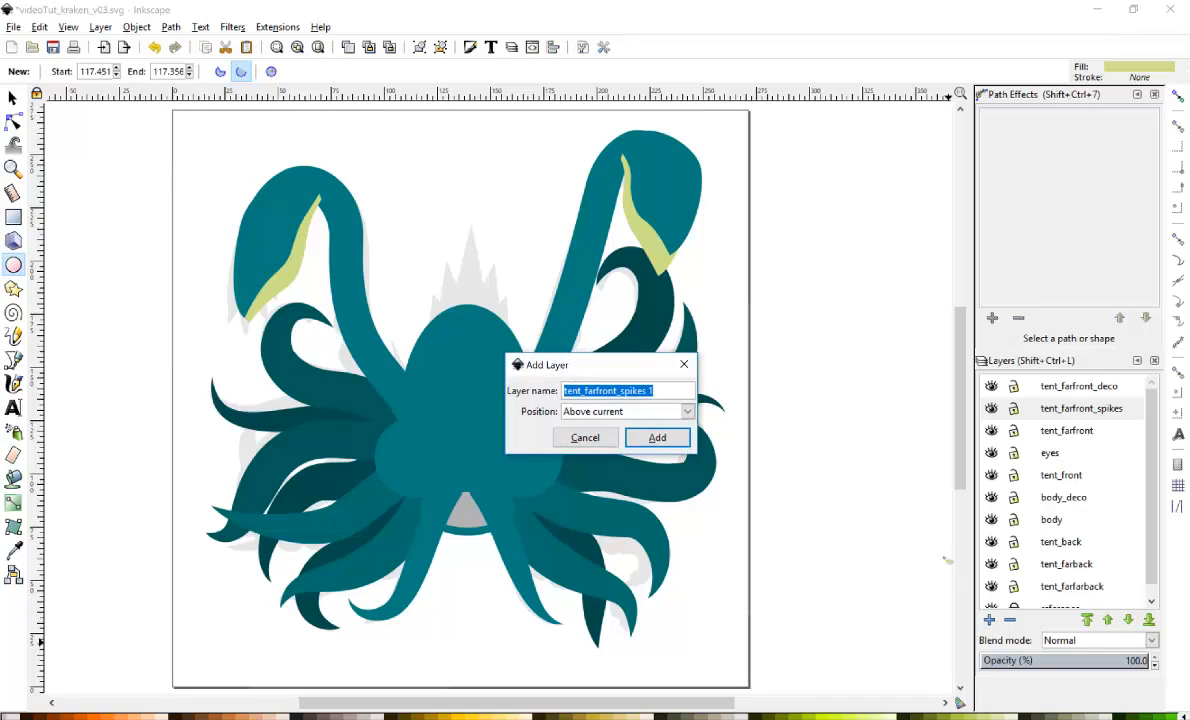
{"action": "key", "text": "Right"}
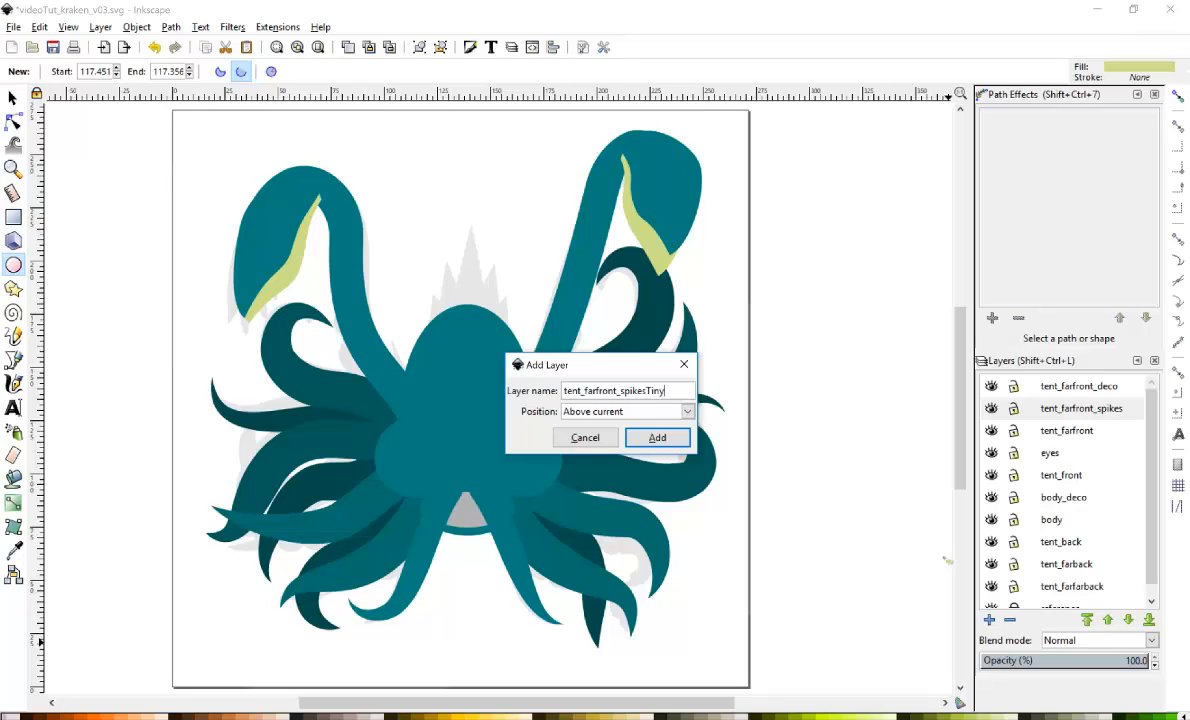
{"action": "key", "text": "Return"}
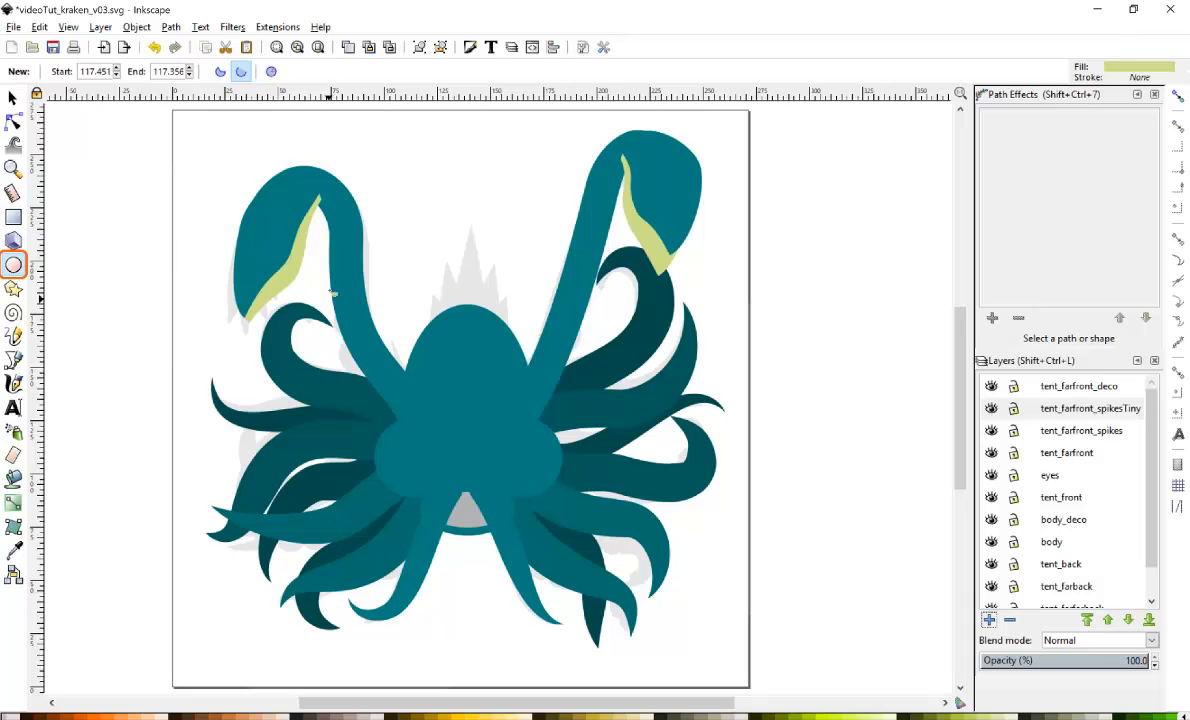
Draw a small circle between the two upper tentacles on the new layer and convert it to a path.
{"action": "left_click_drag", "start_coordinate": [405, 236], "coordinate": [441, 272]}
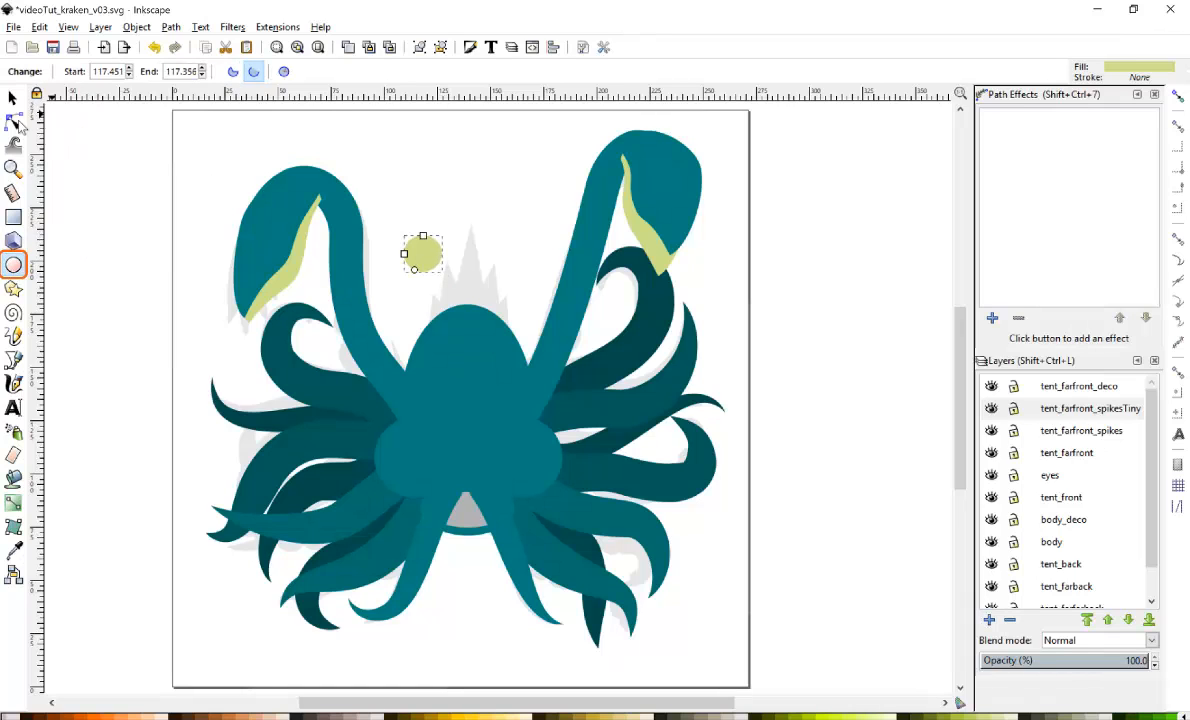
{"action": "key", "text": "n"}
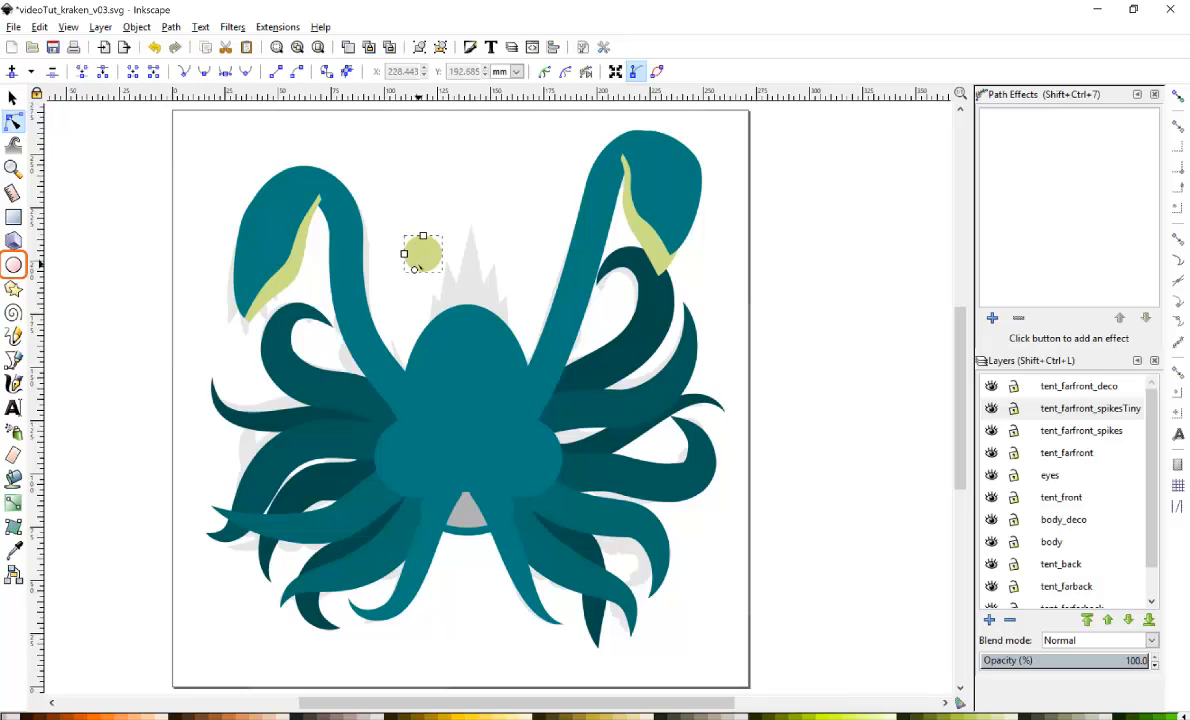
{"action": "left_click", "coordinate": [171, 27]}
{"action": "left_click", "coordinate": [200, 46]}
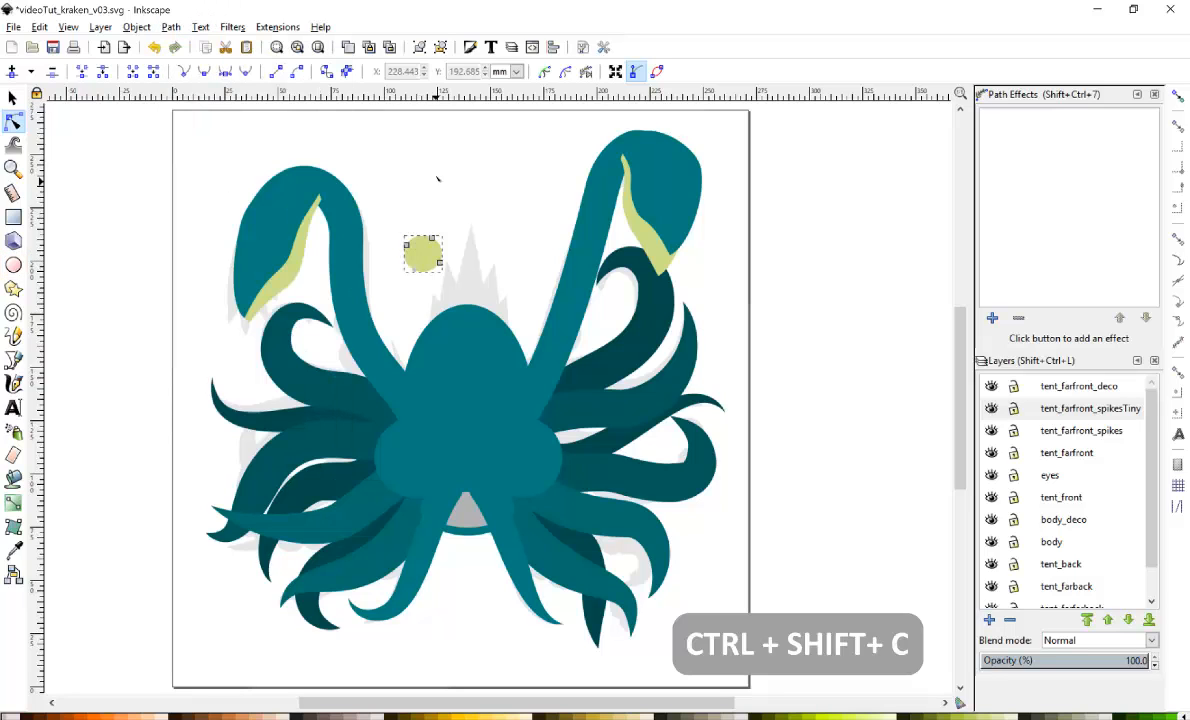
Reshape the small circle into a pointed spike by pulling its top node upward into a sharp cusp and adjusting its handles.
{"action": "left_click_drag", "start_coordinate": [432, 239], "coordinate": [458, 195]}
{"action": "left_click", "coordinate": [186, 73]}
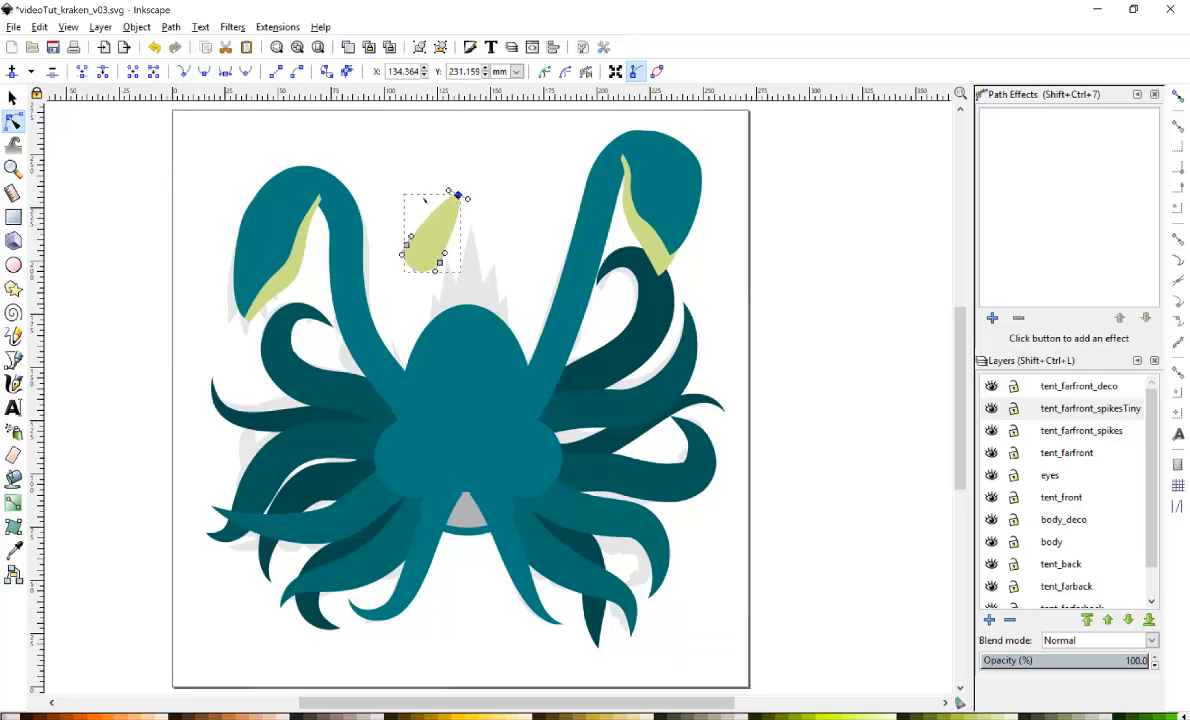
{"action": "left_click_drag", "start_coordinate": [448, 190], "coordinate": [442, 212]}
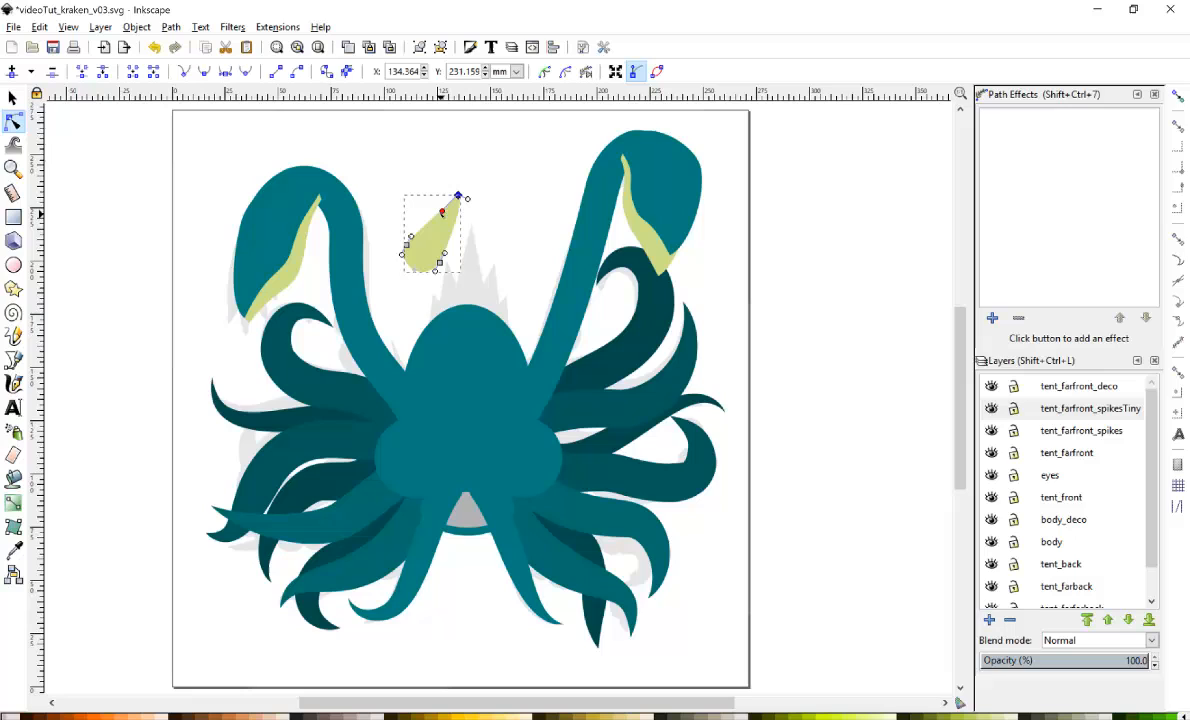
{"action": "left_click", "coordinate": [467, 200]}
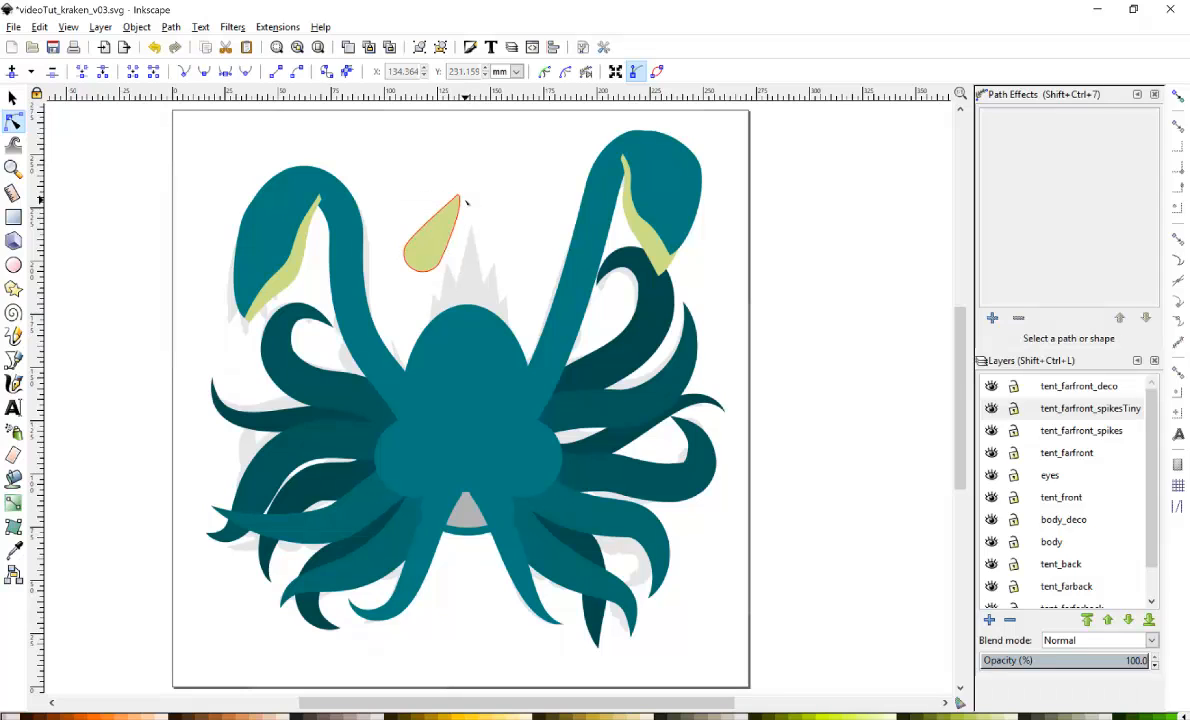
{"action": "left_click", "coordinate": [459, 198]}
{"action": "left_click", "coordinate": [458, 197]}
{"action": "left_click_drag", "start_coordinate": [467, 200], "coordinate": [455, 220]}
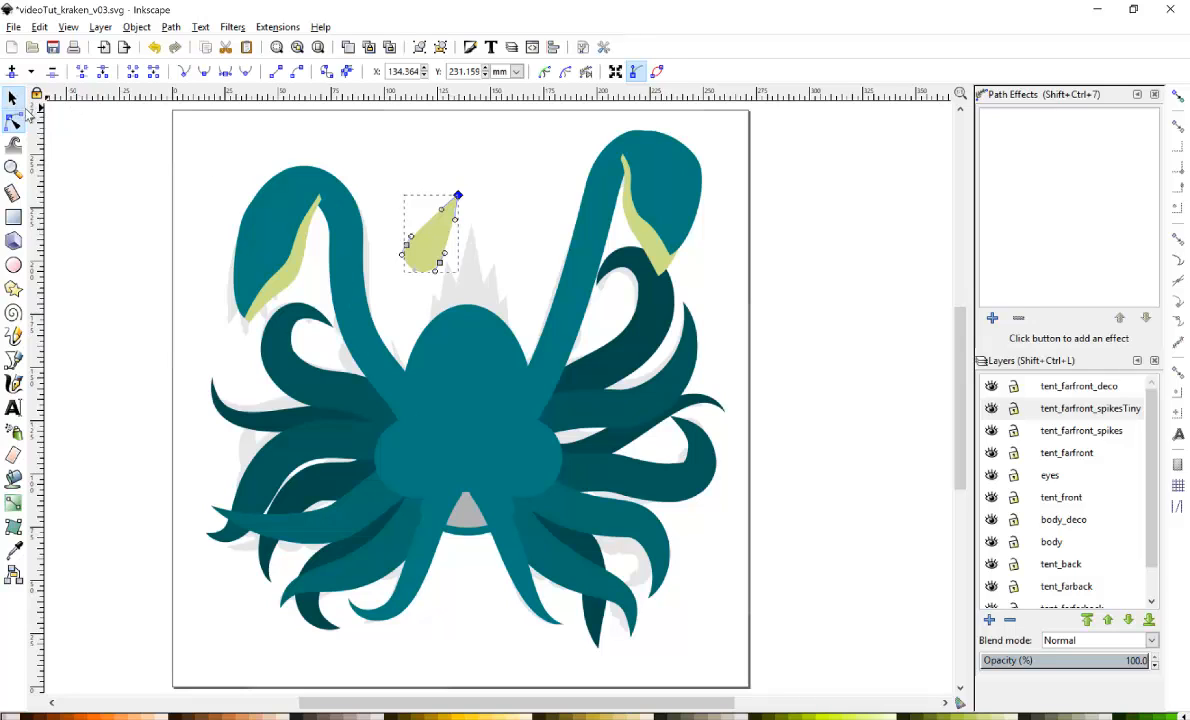
Rotate the spike upright, fill it light gray, and move it onto the upper-left tentacle.
{"action": "left_click", "coordinate": [12, 97]}
{"action": "left_click", "coordinate": [461, 215]}
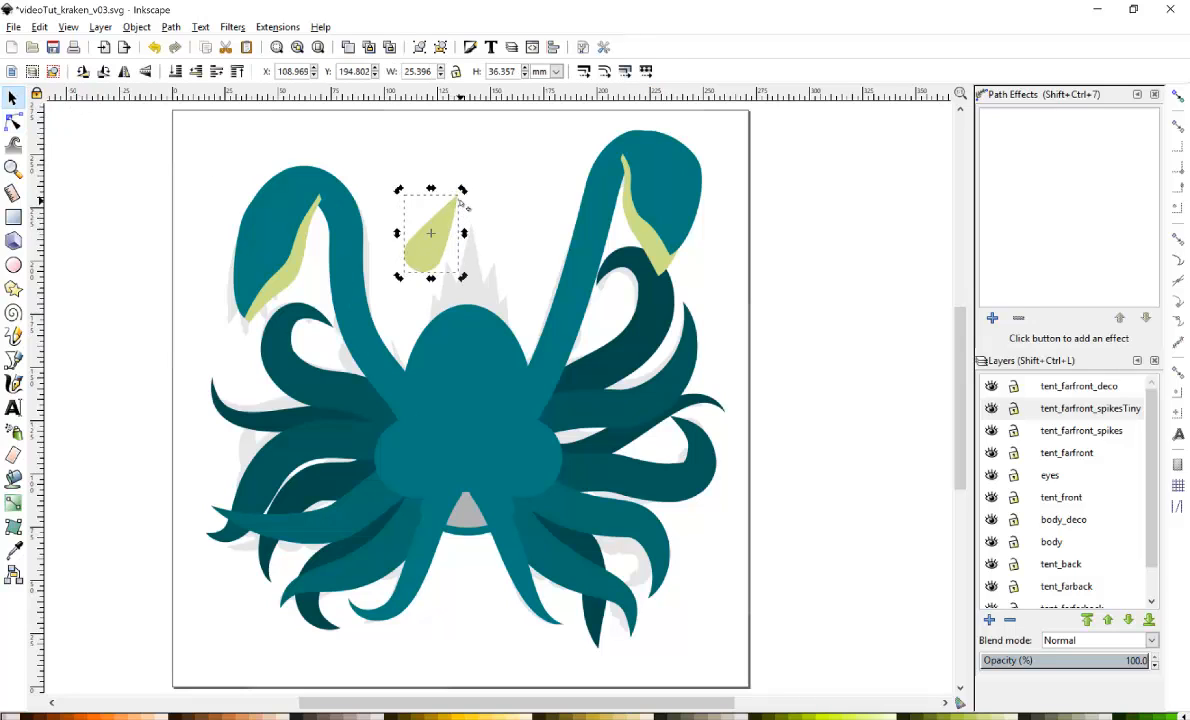
{"action": "left_click_drag", "start_coordinate": [464, 190], "coordinate": [455, 317]}
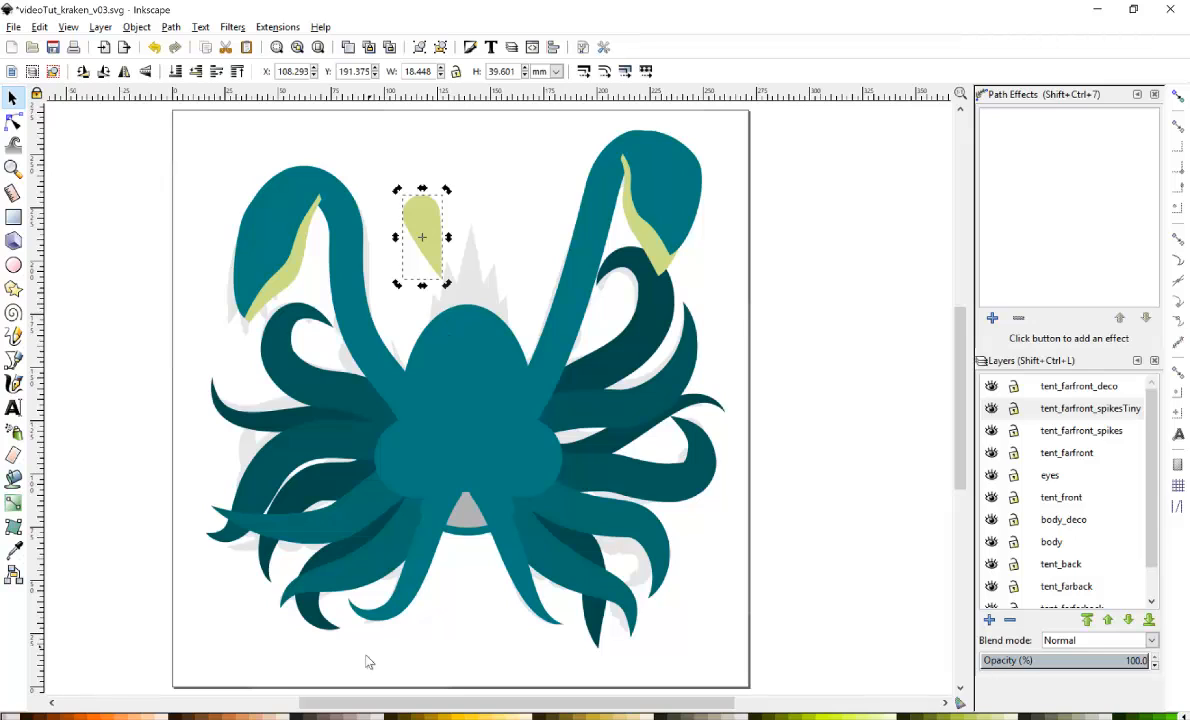
{"action": "left_click", "coordinate": [492, 717]}
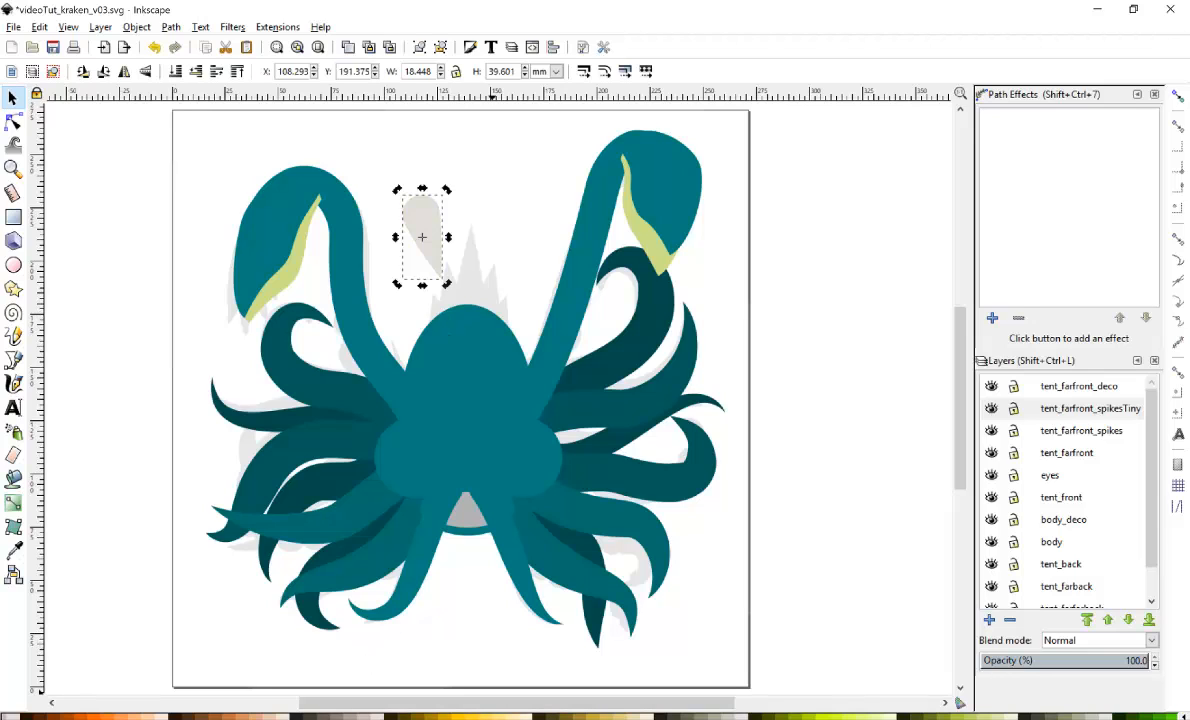
{"action": "left_click_drag", "start_coordinate": [426, 217], "coordinate": [315, 236]}
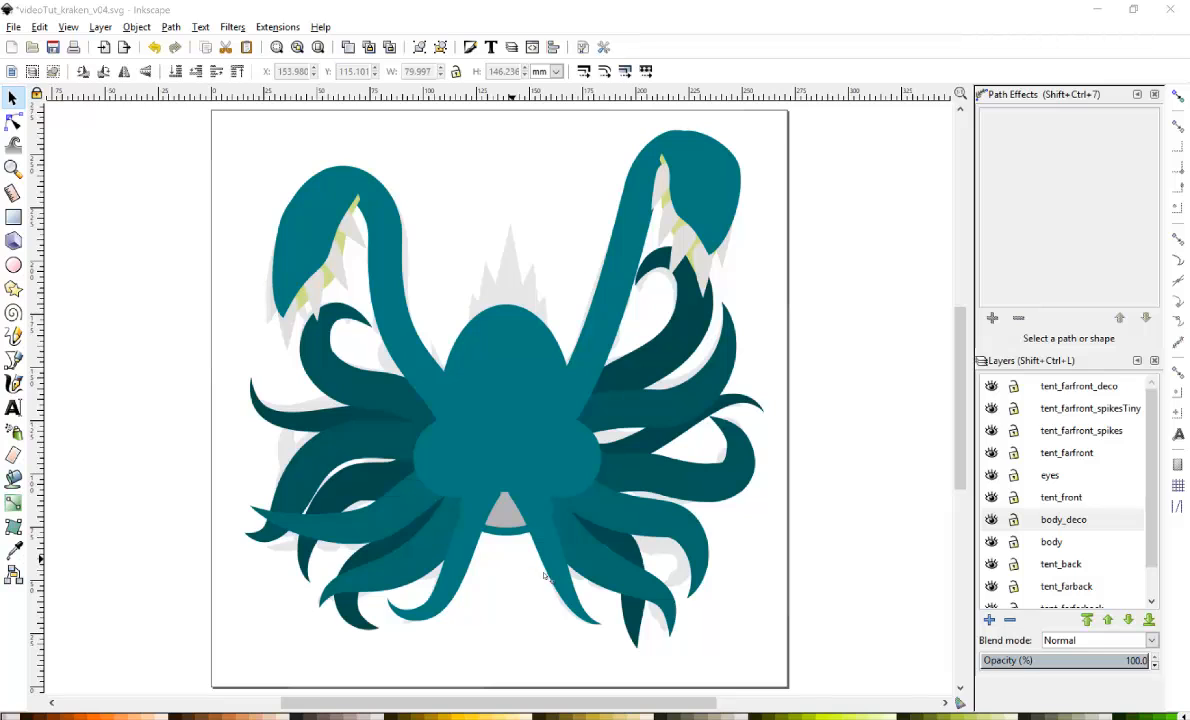
Add a new layer named teeth above the body_deco layer.
{"action": "left_click", "coordinate": [989, 620]}
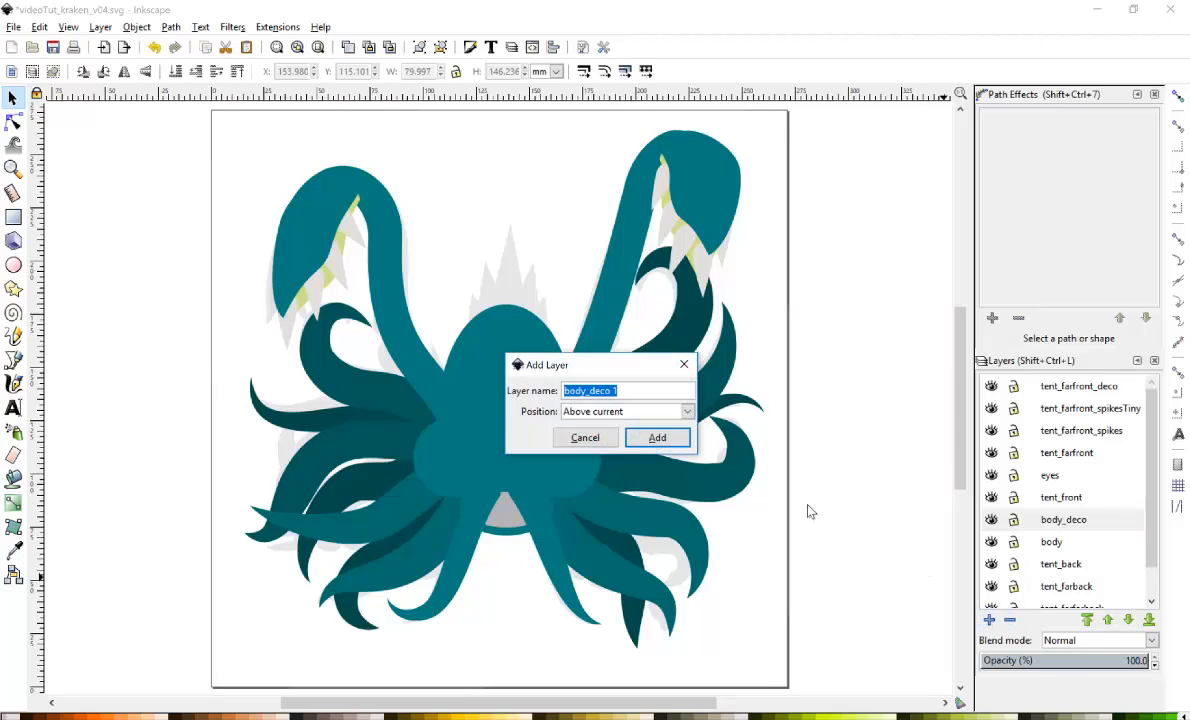
{"action": "type", "text": "teeth"}
{"action": "key", "text": "Return"}
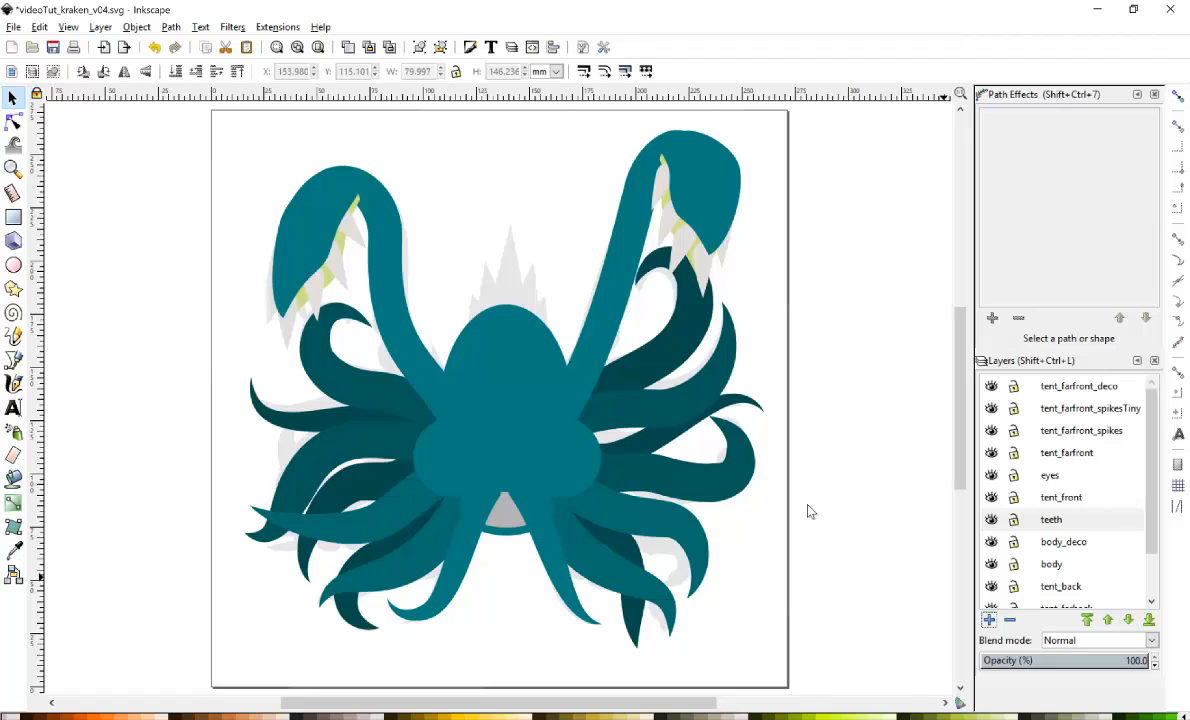
Paste the spike onto the teeth layer and move it into the mouth area, zooming in on the mouth.
{"action": "key", "text": "ctrl+v"}
{"action": "left_click", "coordinate": [806, 503]}
{"action": "left_click", "coordinate": [806, 503]}
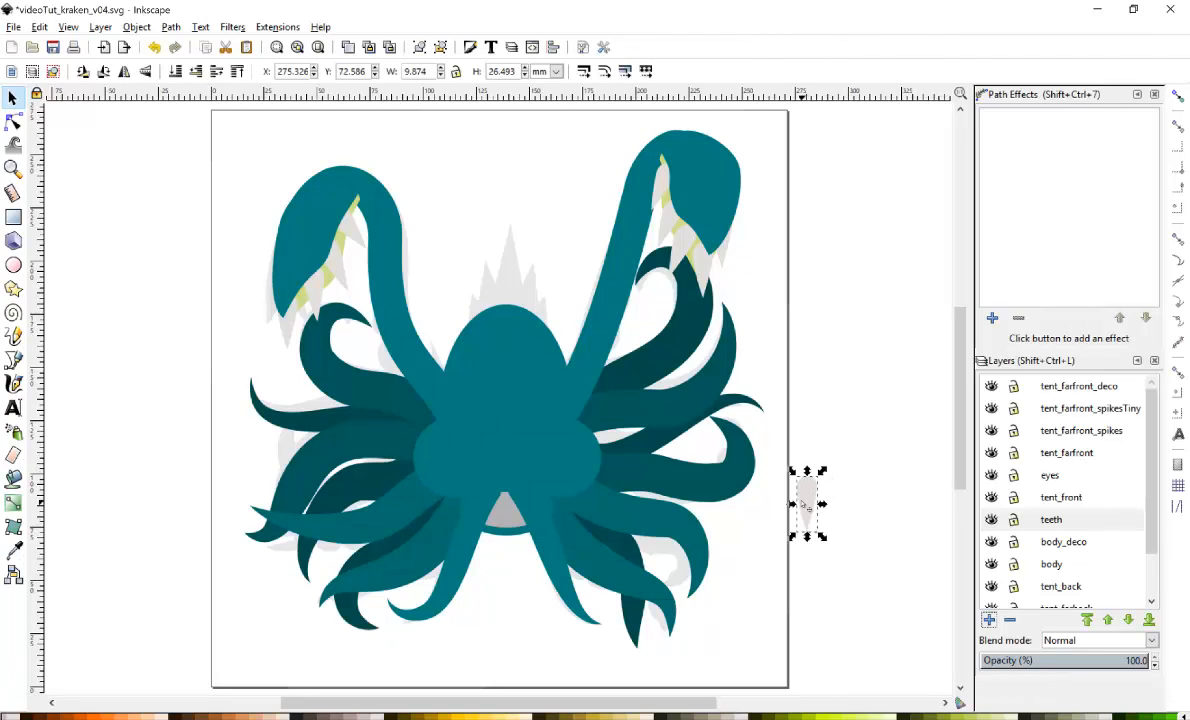
{"action": "left_click_drag", "start_coordinate": [806, 503], "coordinate": [497, 511]}
{"action": "key", "text": "z"}
{"action": "left_click", "coordinate": [510, 513]}
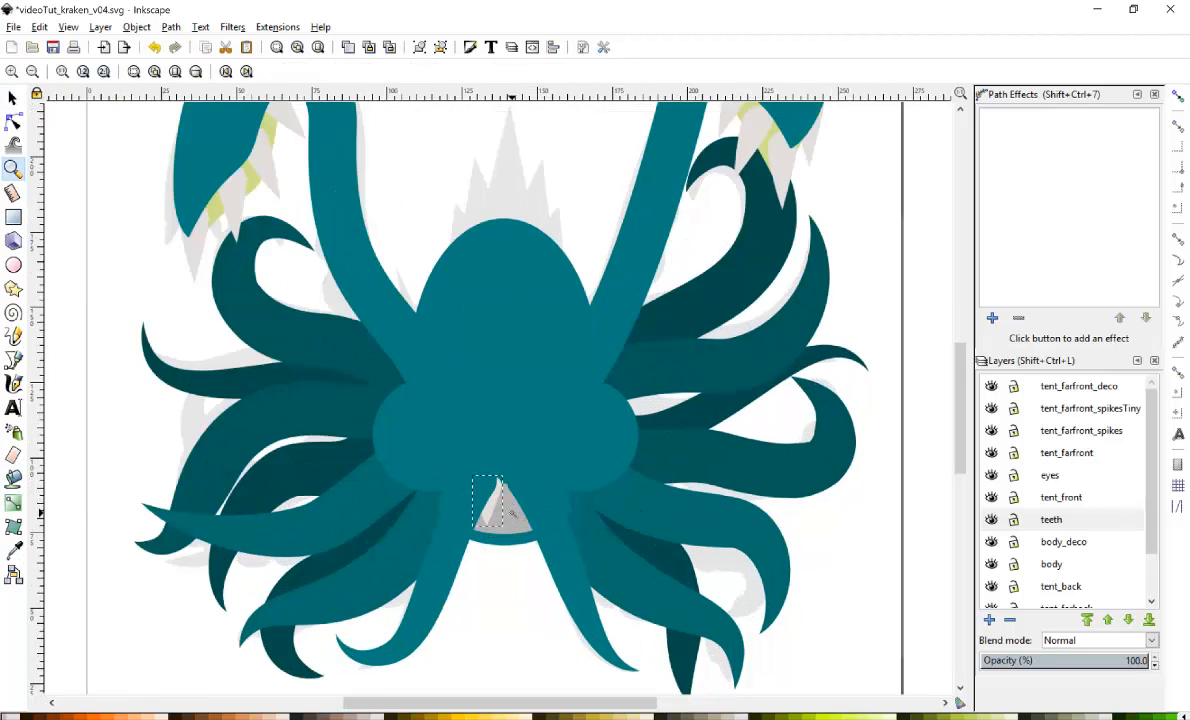
{"action": "left_click", "coordinate": [510, 513]}
{"action": "left_click", "coordinate": [510, 513]}
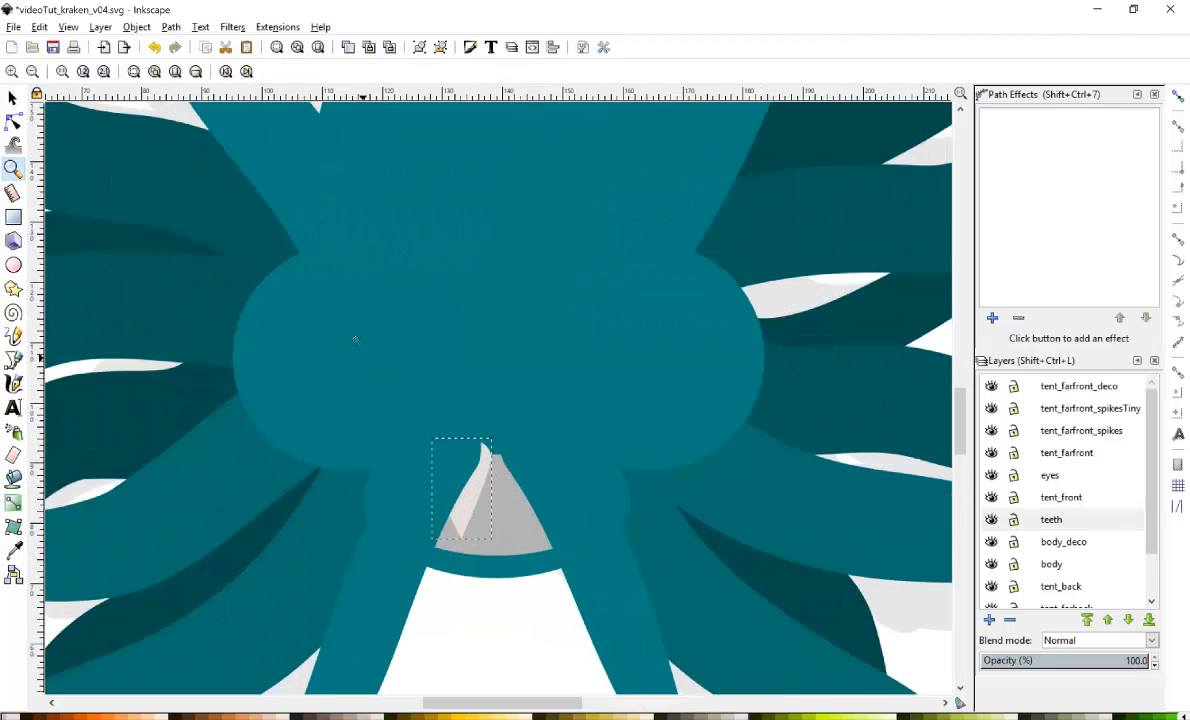
Scale the tooth at the mouth's left side to about 7.4 mm wide and 19.8 mm tall.
{"action": "left_click", "coordinate": [12, 97]}
{"action": "left_click_drag", "start_coordinate": [460, 490], "coordinate": [451, 490]}
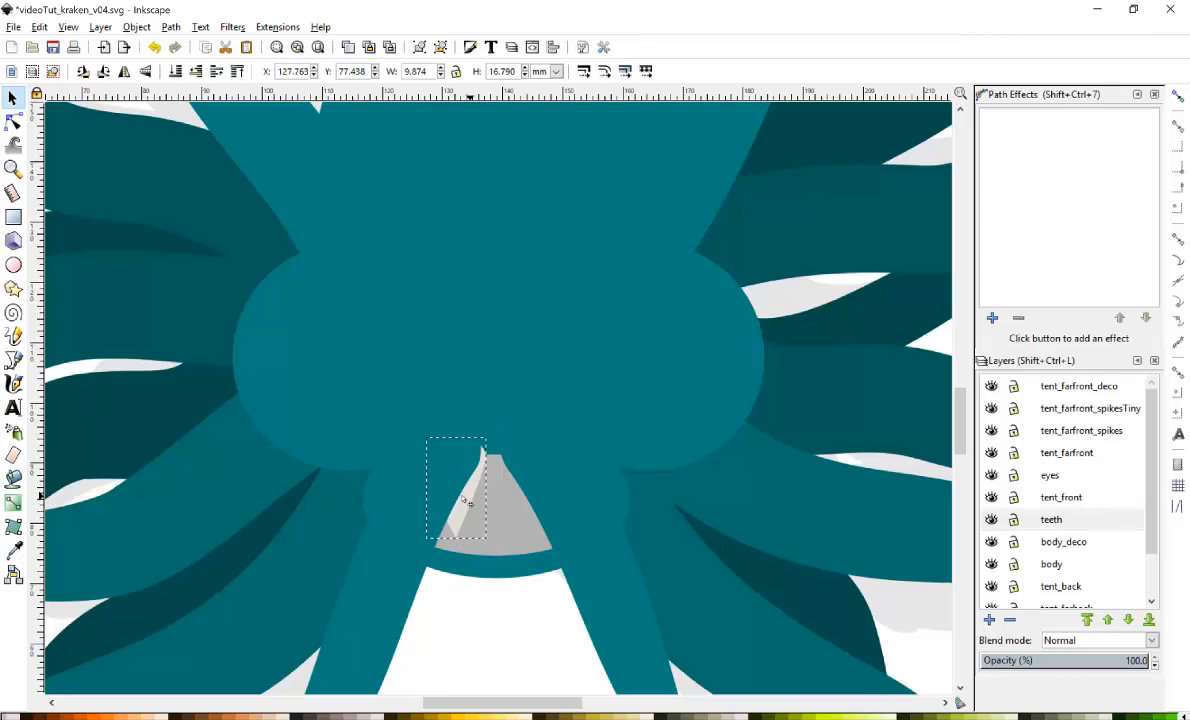
{"action": "left_click", "coordinate": [385, 583]}
{"action": "mouse_move", "coordinate": [386, 582]}
{"action": "left_mouse_down"}
{"action": "mouse_move", "coordinate": [371, 577]}
{"action": "mouse_move", "coordinate": [372, 560]}
{"action": "left_mouse_up"}
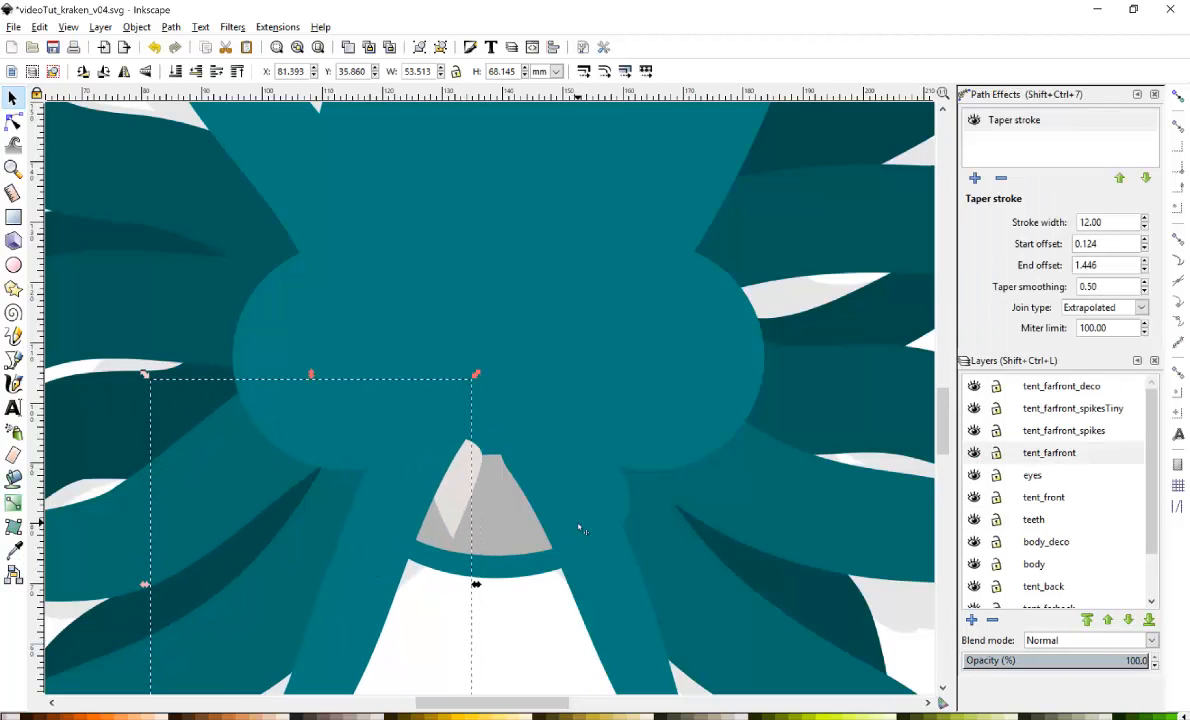
{"action": "left_click_drag", "start_coordinate": [579, 526], "coordinate": [611, 513]}
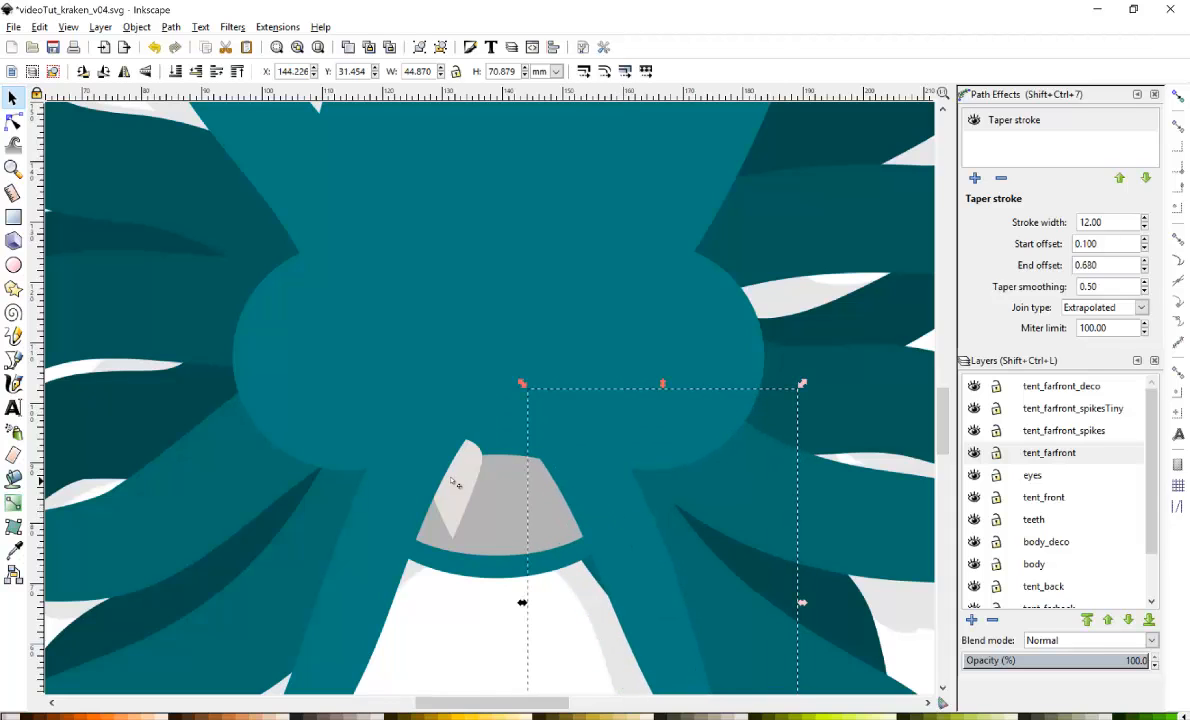
{"action": "left_click", "coordinate": [455, 485]}
{"action": "left_click_drag", "start_coordinate": [452, 550], "coordinate": [455, 541]}
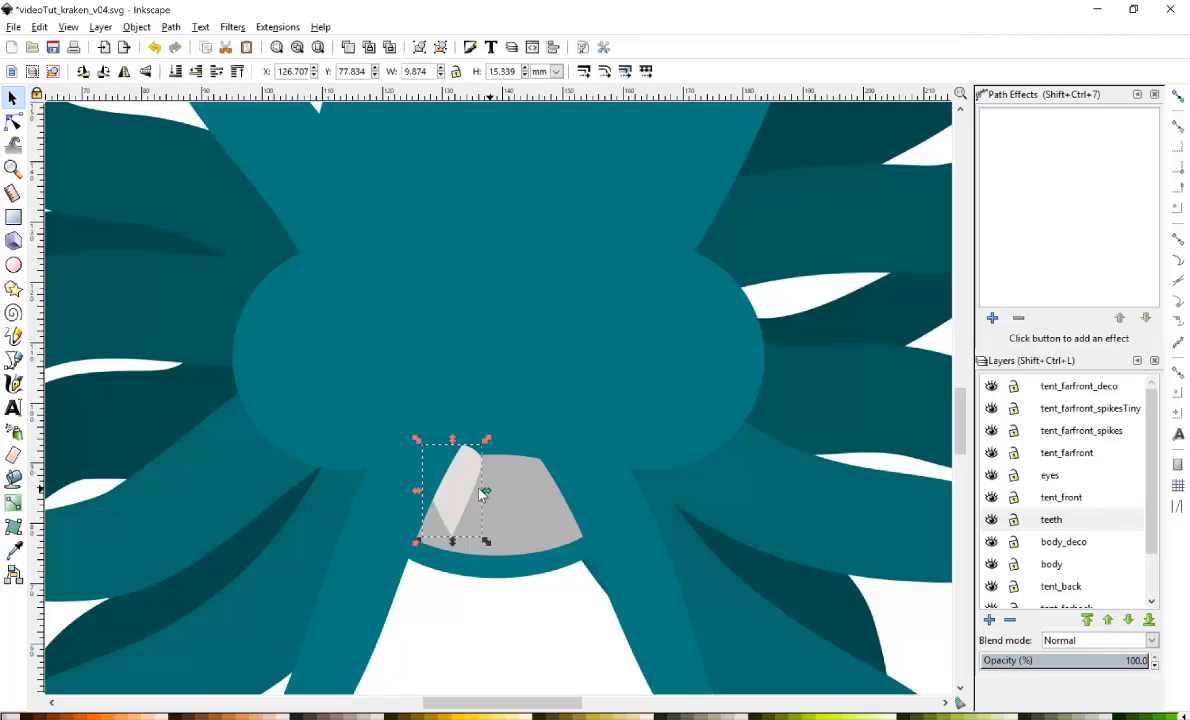
{"action": "left_click_drag", "start_coordinate": [487, 490], "coordinate": [450, 495]}
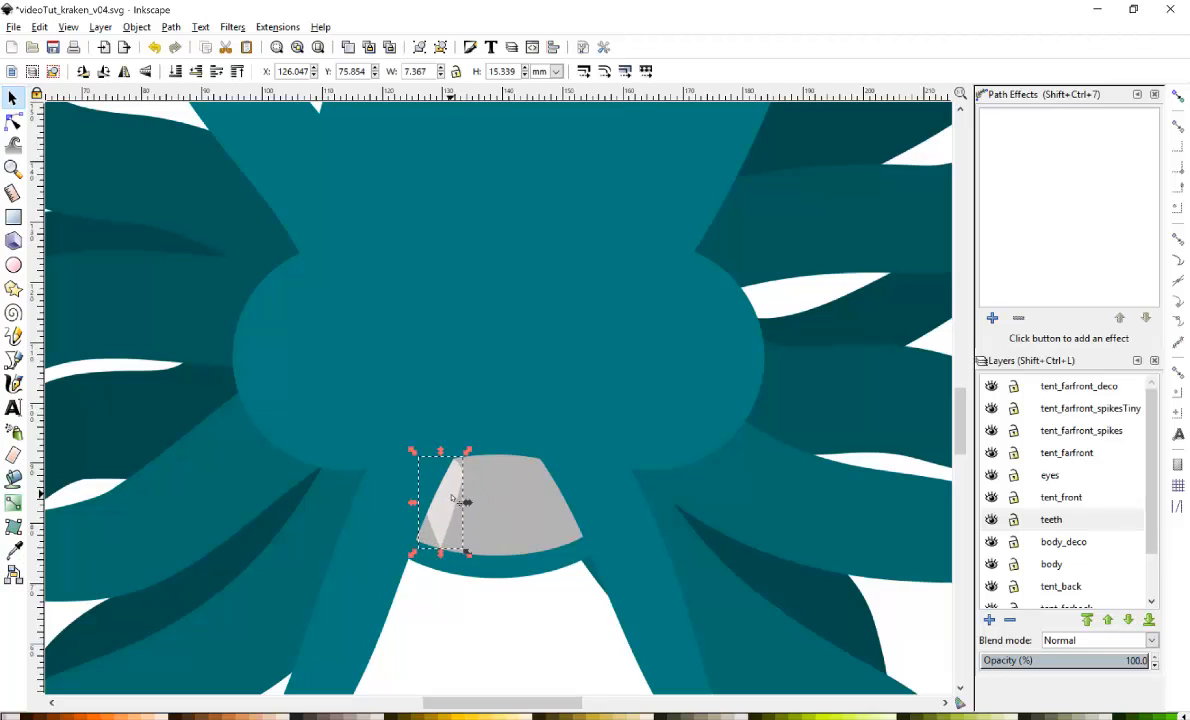
{"action": "left_click_drag", "start_coordinate": [440, 553], "coordinate": [440, 581]}
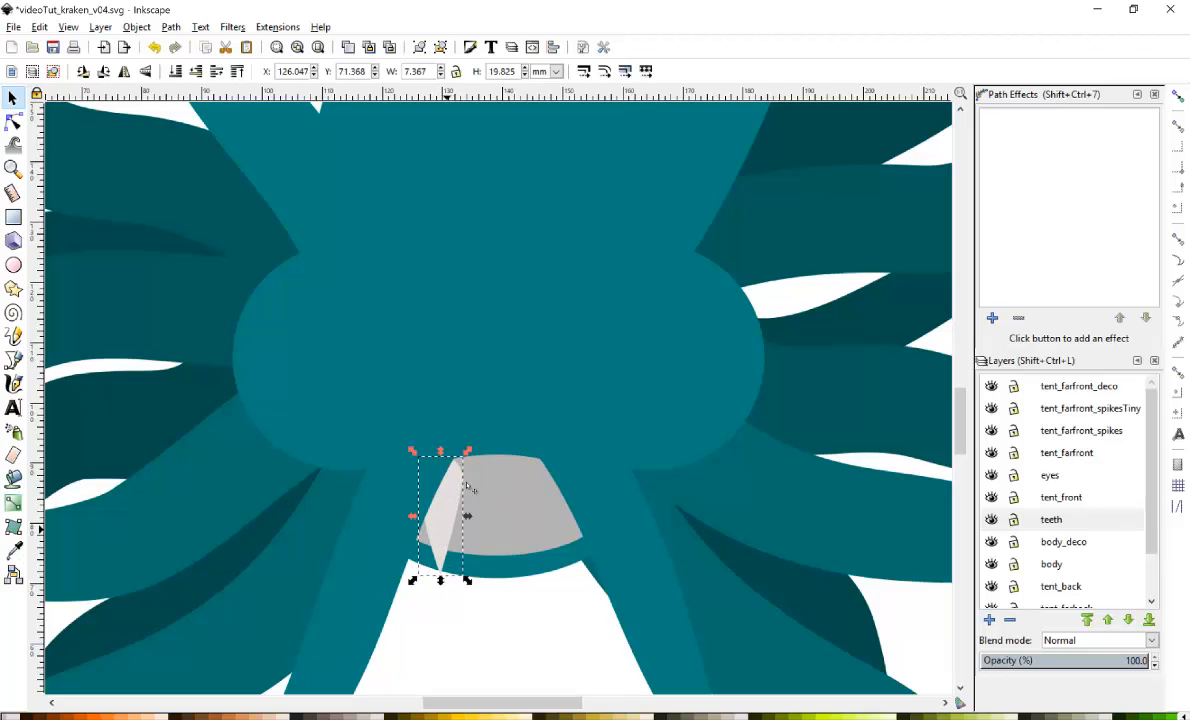
Duplicate the tooth across the upper jaw, making a shorter middle tooth about 5.8 mm wide and 13.1 mm tall.
{"action": "key", "text": "ctrl+d"}
{"action": "mouse_move", "coordinate": [453, 487]}
{"action": "left_mouse_down"}
{"action": "mouse_move", "coordinate": [565, 497]}
{"action": "mouse_move", "coordinate": [447, 499]}
{"action": "left_mouse_up"}
{"action": "key", "text": "ctrl+d"}
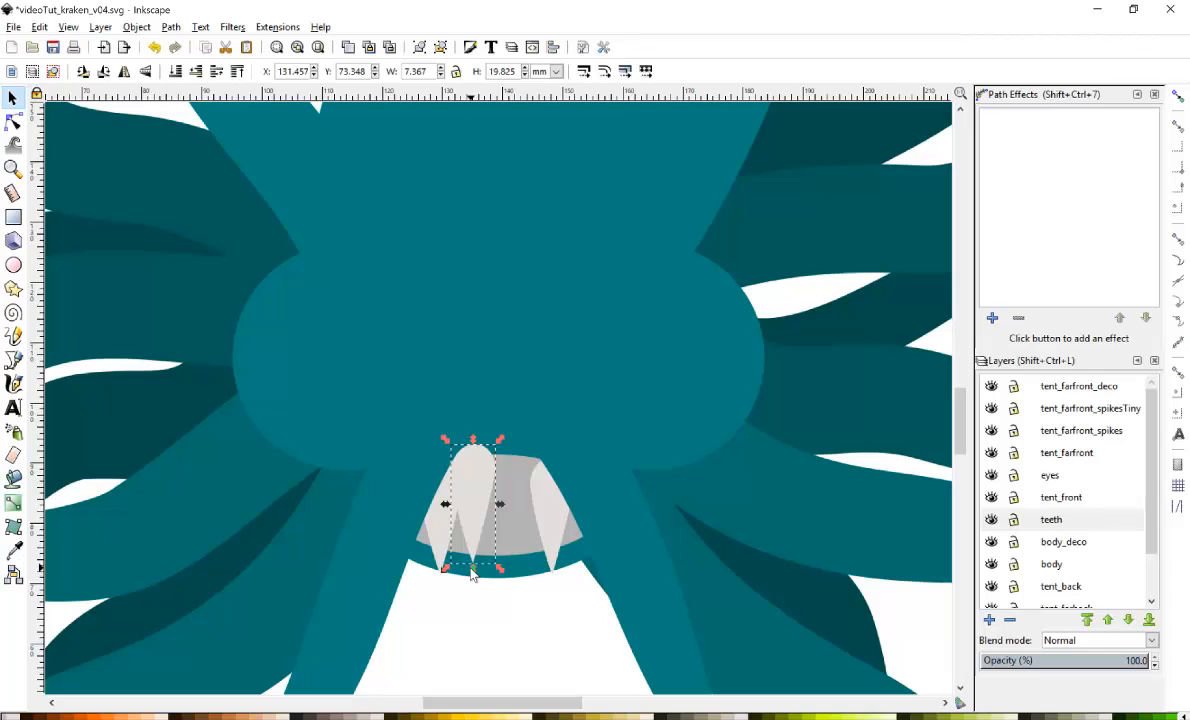
{"action": "left_click_drag", "start_coordinate": [472, 568], "coordinate": [472, 528]}
{"action": "mouse_move", "coordinate": [498, 483]}
{"action": "left_mouse_down"}
{"action": "mouse_move", "coordinate": [478, 479]}
{"action": "mouse_move", "coordinate": [531, 497]}
{"action": "mouse_move", "coordinate": [481, 484]}
{"action": "left_mouse_up"}
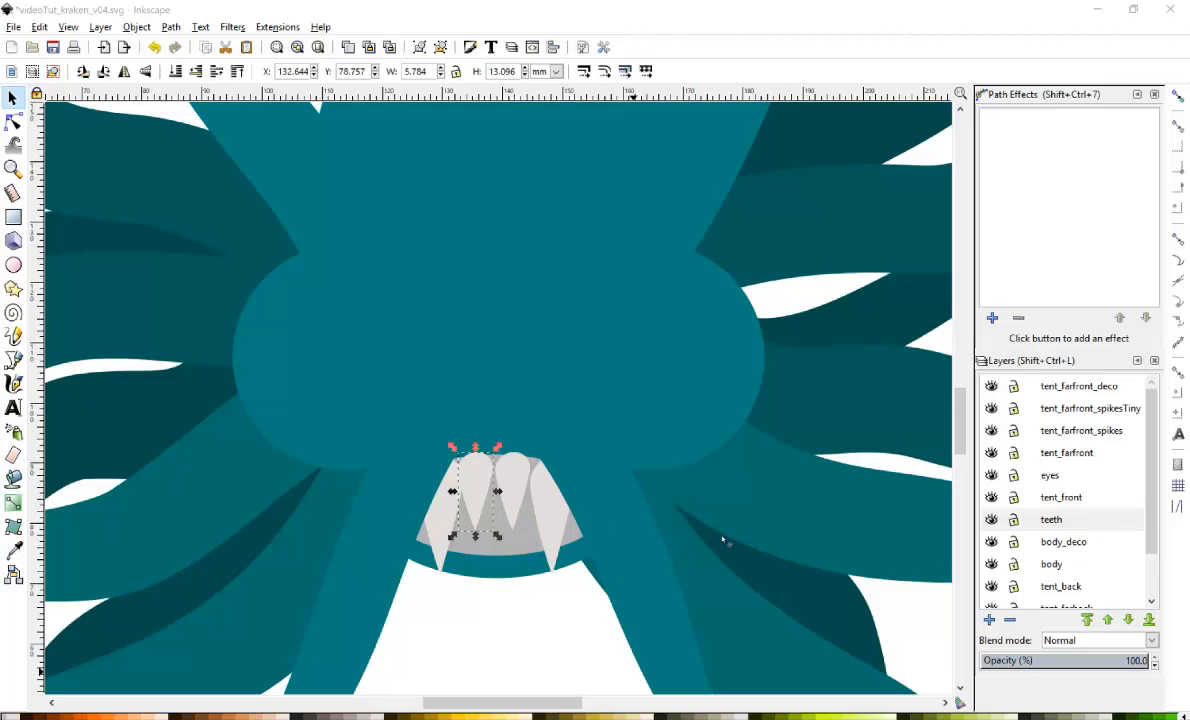
Add a new layer named teeth lower below the teeth layer.
{"action": "left_click", "coordinate": [989, 620]}
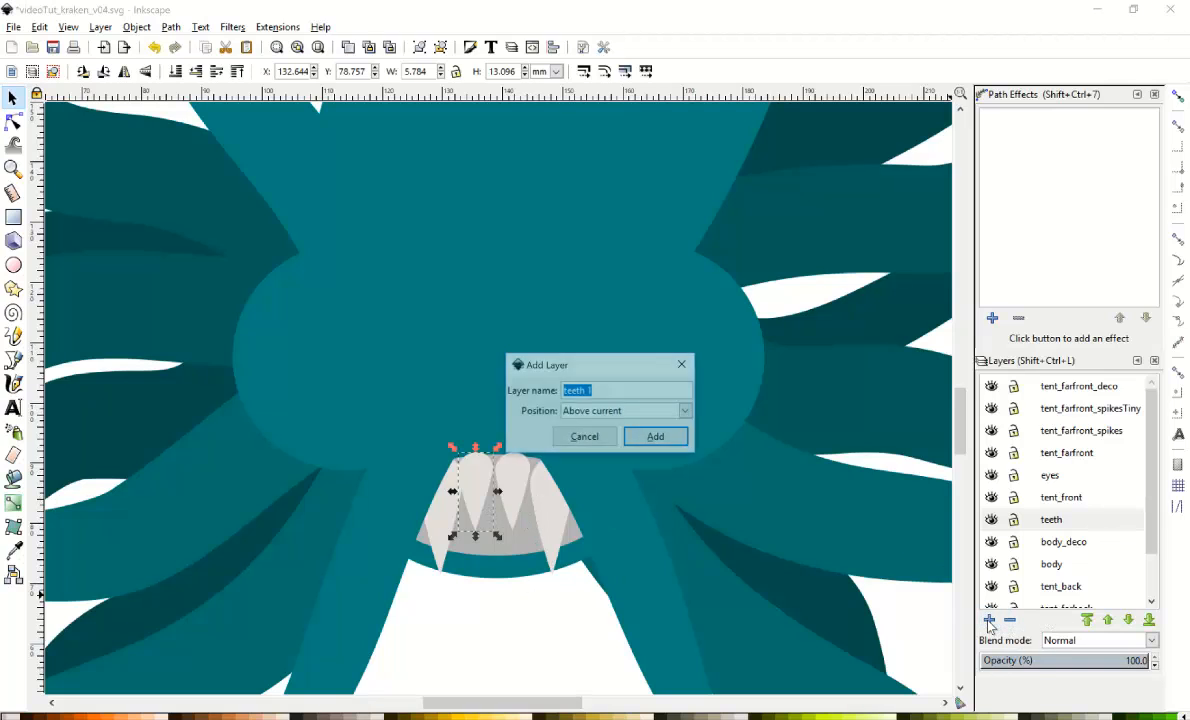
{"action": "left_click", "coordinate": [580, 411]}
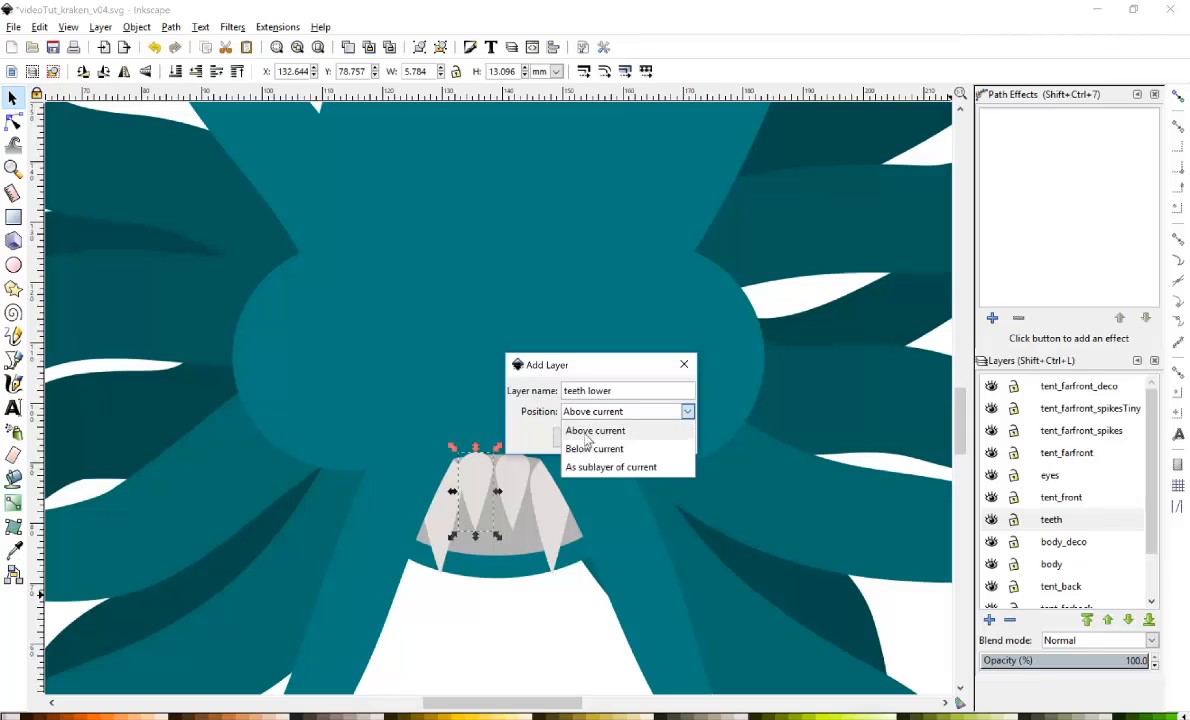
{"action": "left_click", "coordinate": [594, 448]}
{"action": "left_click", "coordinate": [648, 437]}
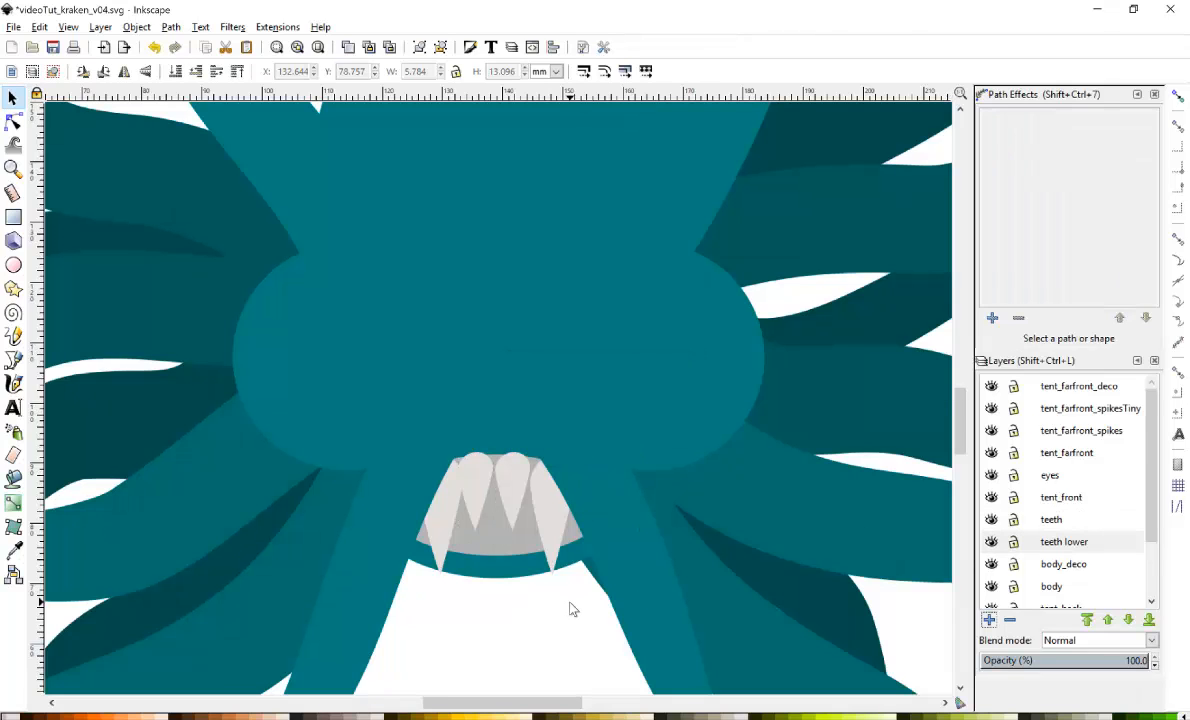
Paste a tooth onto the teeth lower layer, flip it upside down, and place it under the upper teeth.
{"action": "key", "text": "ctrl+v"}
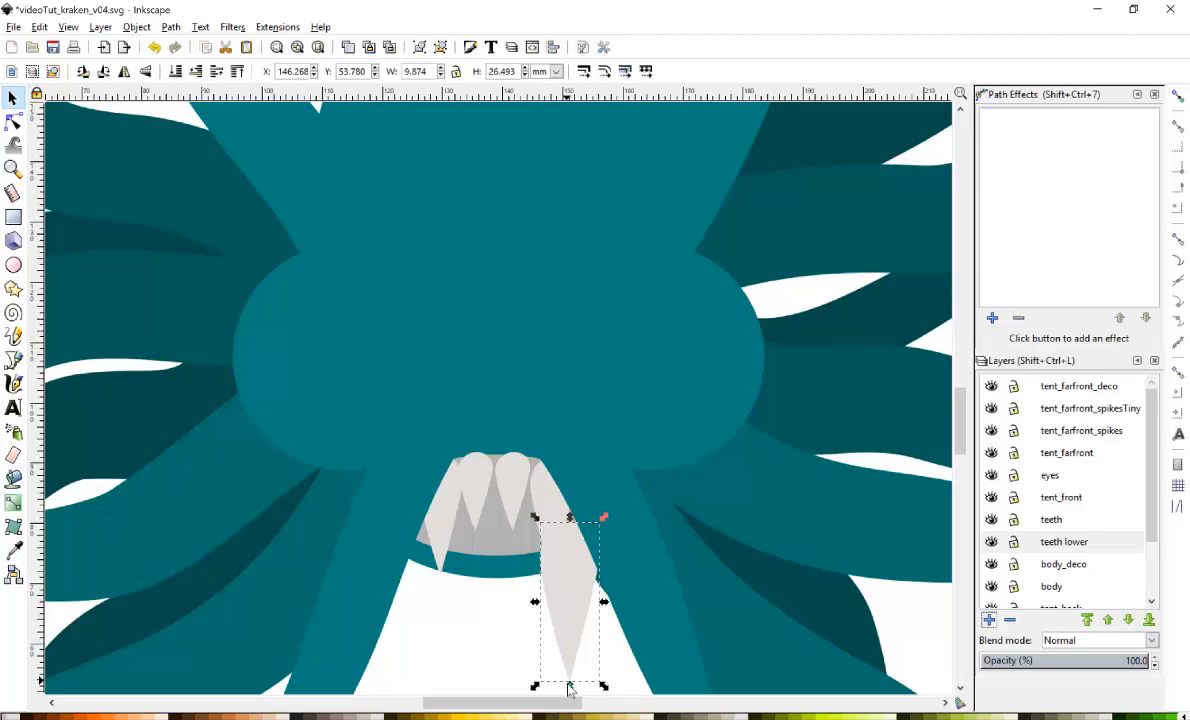
{"action": "left_click_drag", "start_coordinate": [569, 686], "coordinate": [600, 420]}
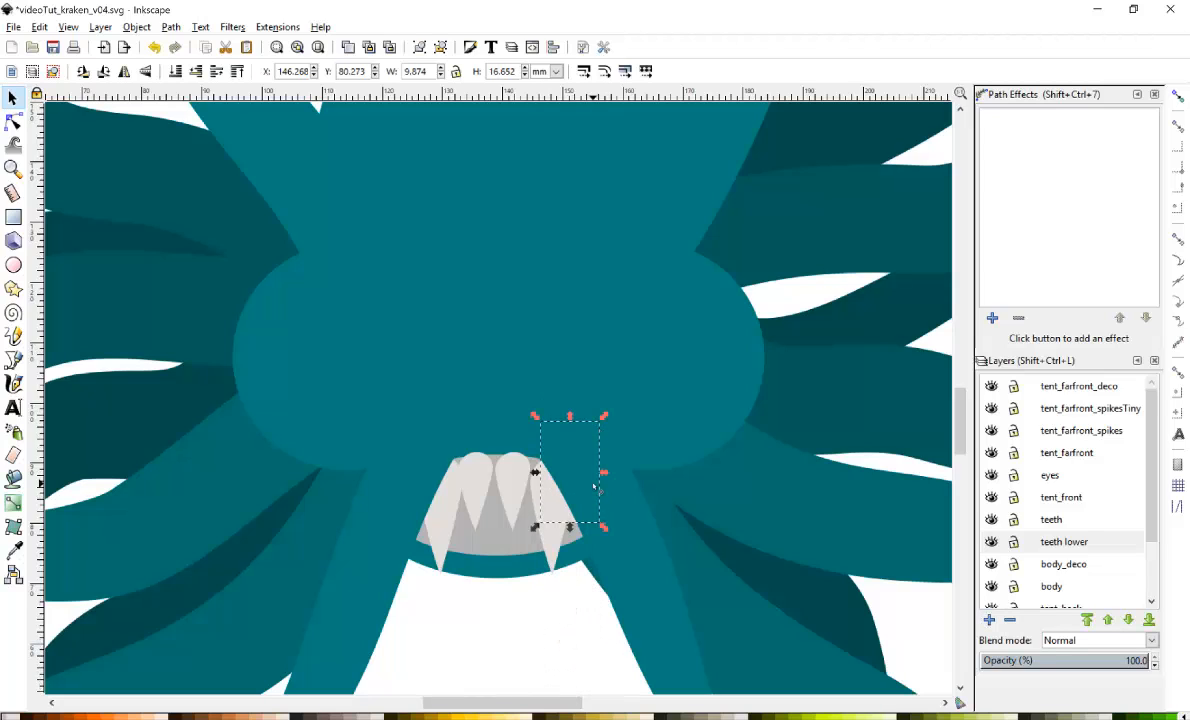
{"action": "key", "text": "shift+Down"}
{"action": "key", "text": "shift+Down"}
{"action": "key", "text": "shift+Down"}
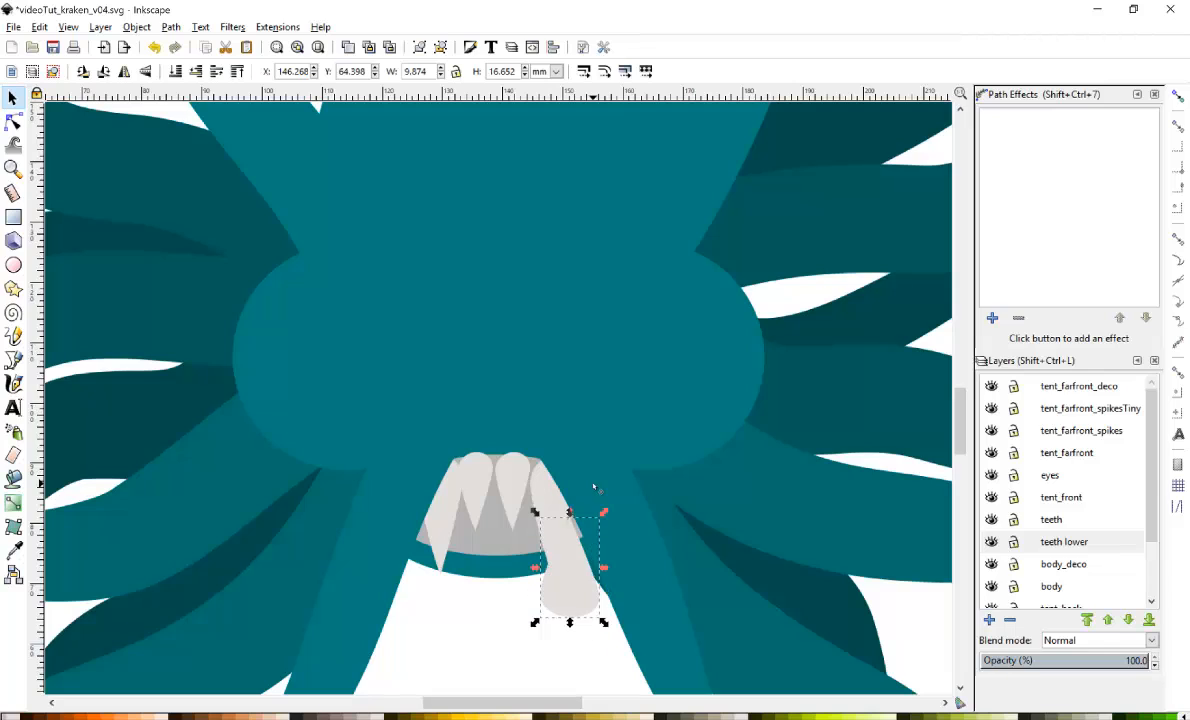
{"action": "left_click_drag", "start_coordinate": [585, 535], "coordinate": [503, 510]}
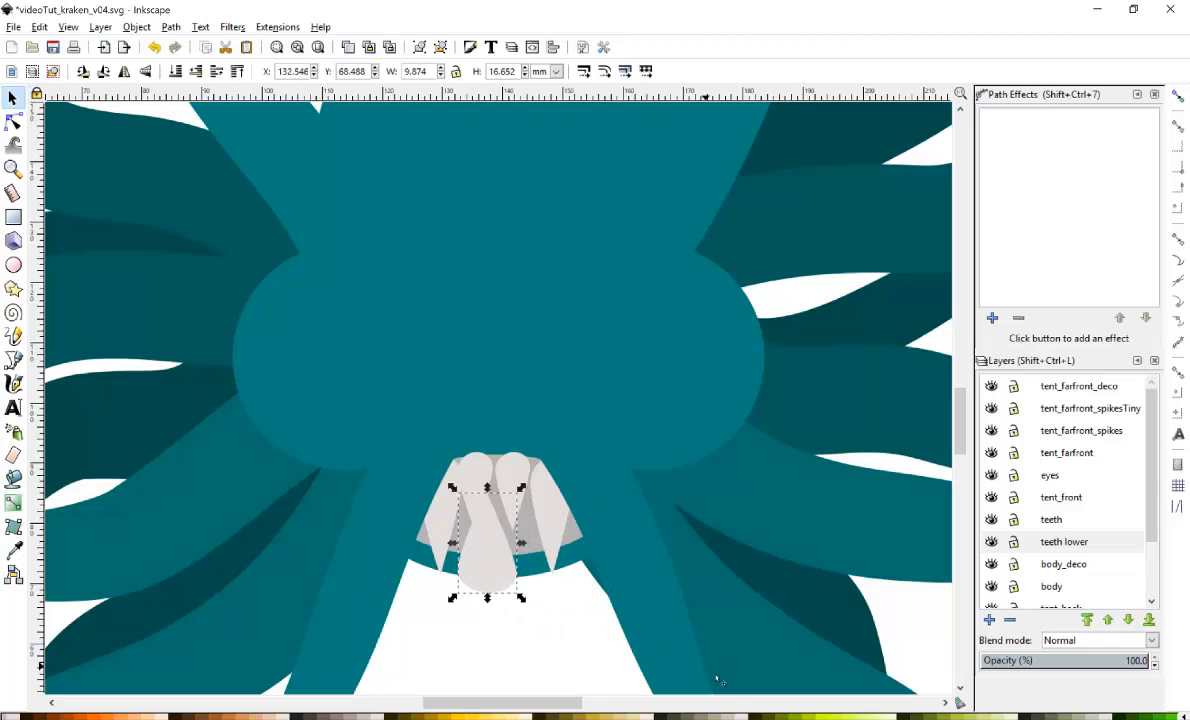
Color the lower tooth brownish beige, shrink it to about 5.1 by 7.8 mm, and duplicate it into a row.
{"action": "left_click", "coordinate": [710, 716]}
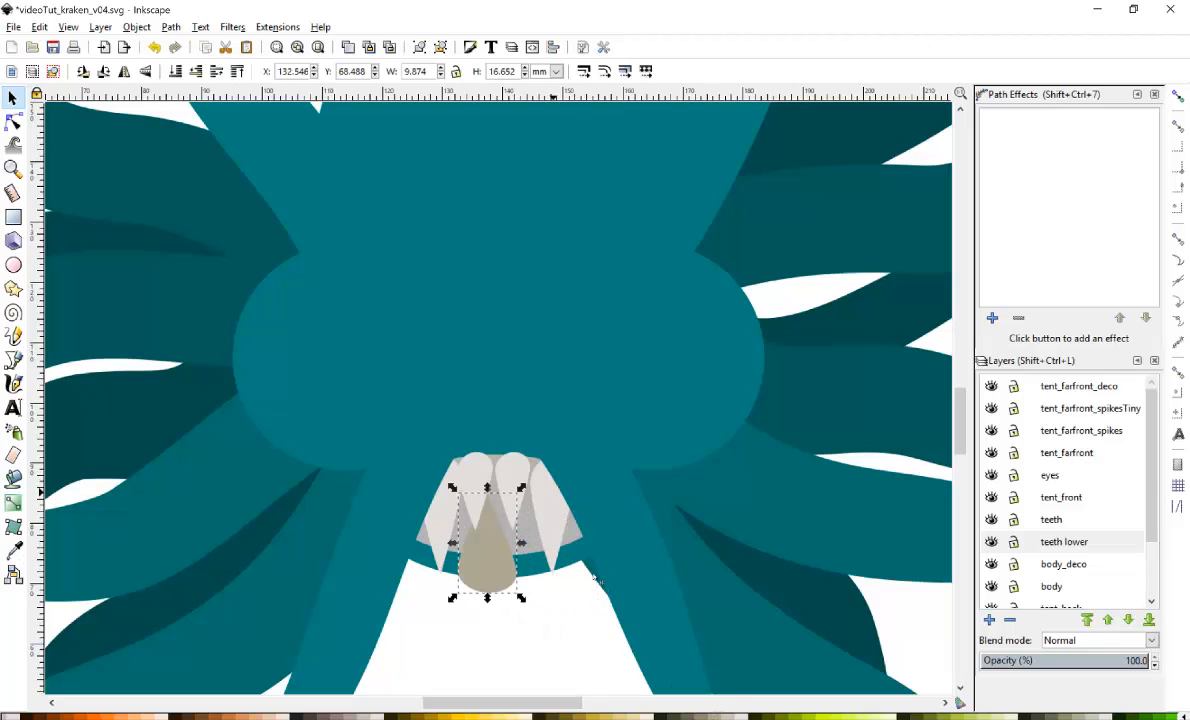
{"action": "left_click", "coordinate": [350, 716]}
{"action": "left_click_drag", "start_coordinate": [520, 489], "coordinate": [473, 539]}
{"action": "left_click_drag", "start_coordinate": [467, 490], "coordinate": [537, 553]}
{"action": "key", "text": "ctrl+d"}
{"action": "key", "text": "ctrl+d"}
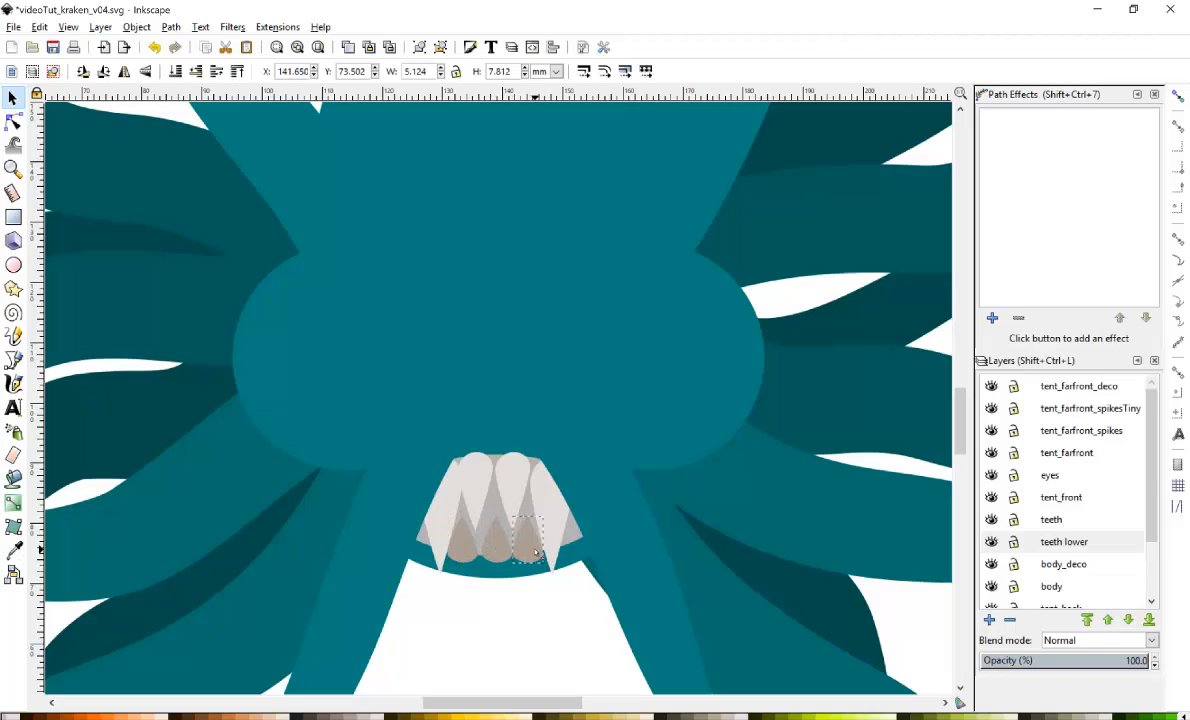
{"action": "left_click", "coordinate": [517, 618]}
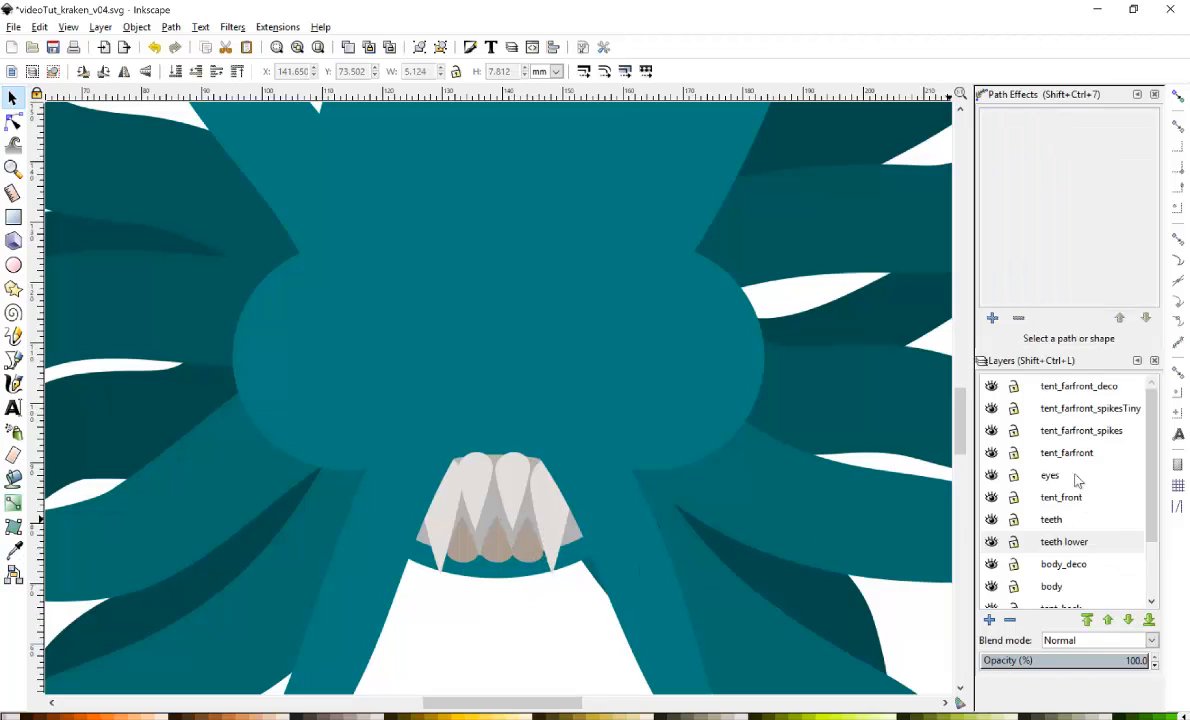
Add a new layer named iris above the eyes layer.
{"action": "left_click", "coordinate": [1036, 480]}
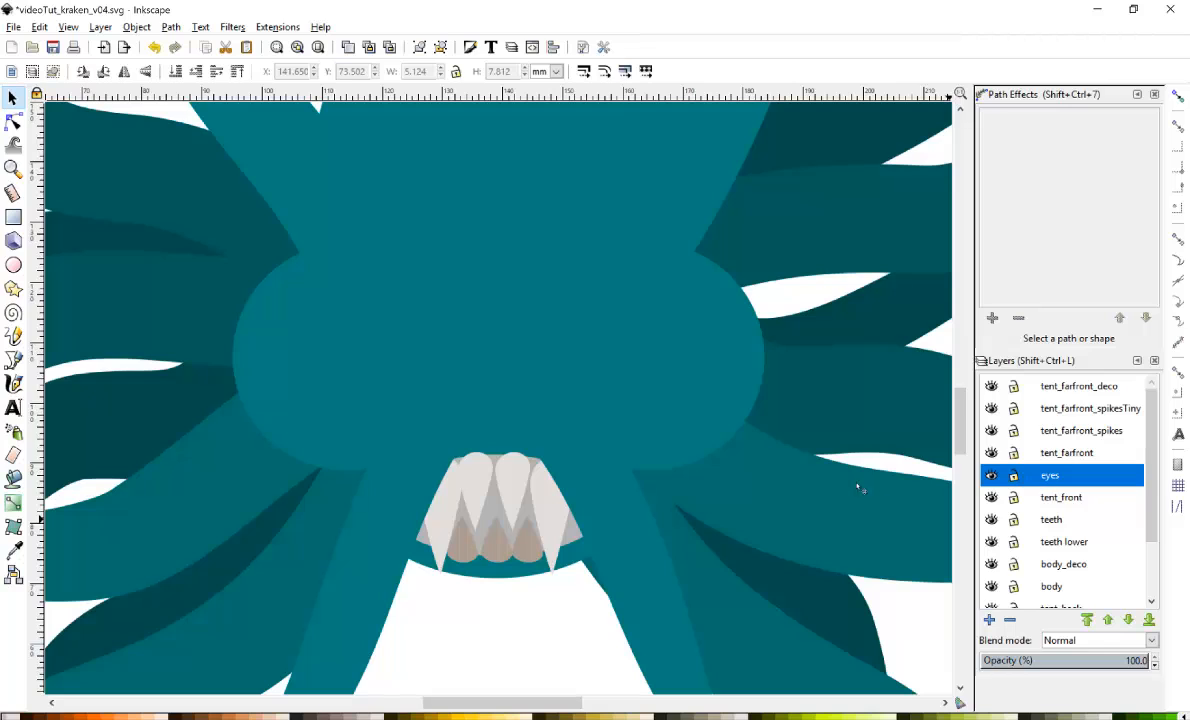
{"action": "left_click", "coordinate": [990, 621]}
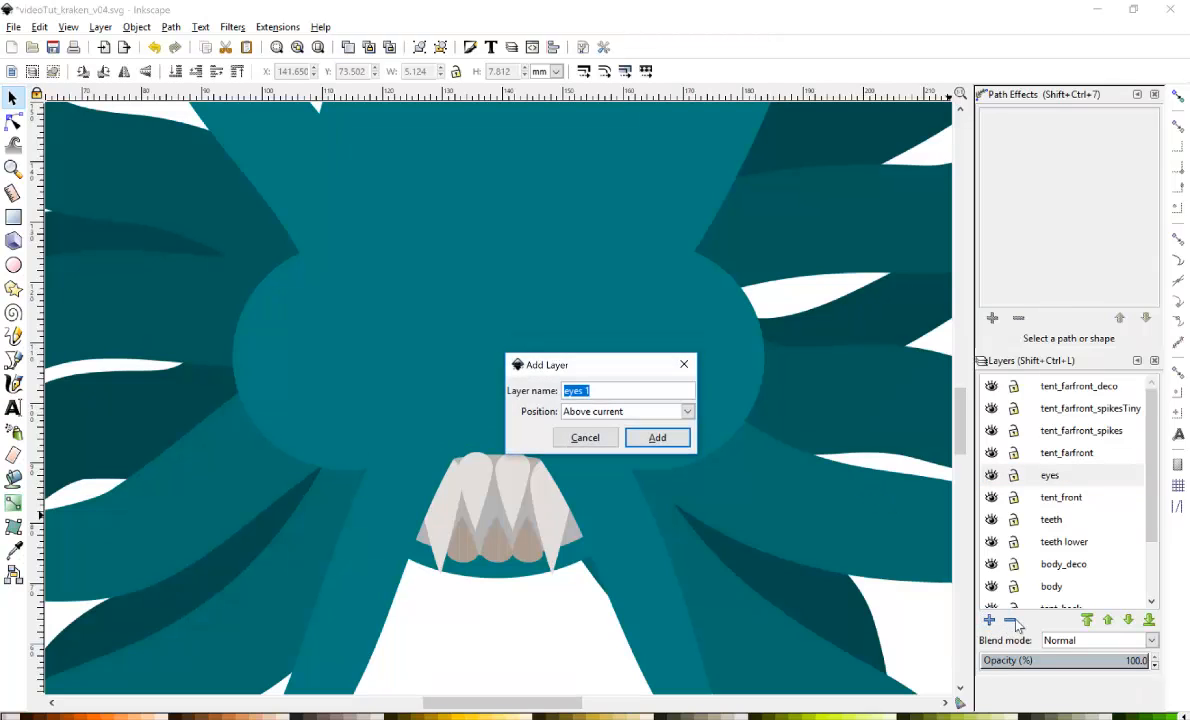
{"action": "type", "text": "iris"}
{"action": "key", "text": "Return"}
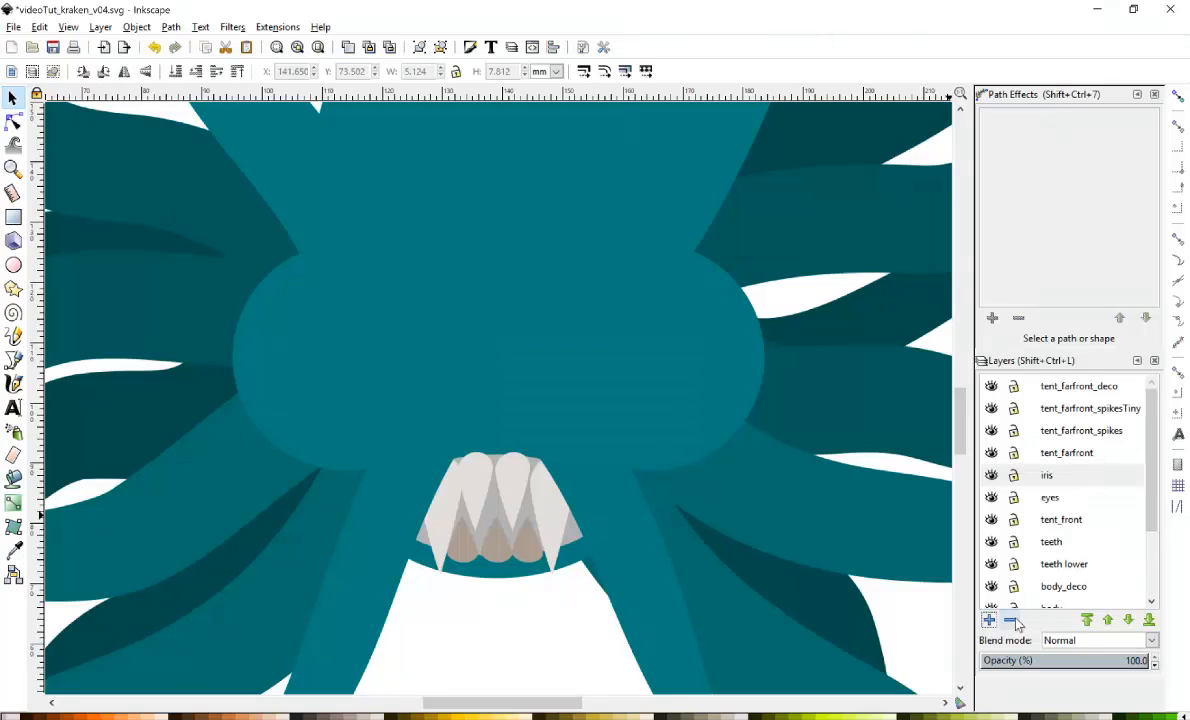
Draw an ellipse over the left eye area on the iris layer, then deselect it.
{"action": "left_click", "coordinate": [13, 264]}
{"action": "left_click_drag", "start_coordinate": [285, 286], "coordinate": [437, 442]}
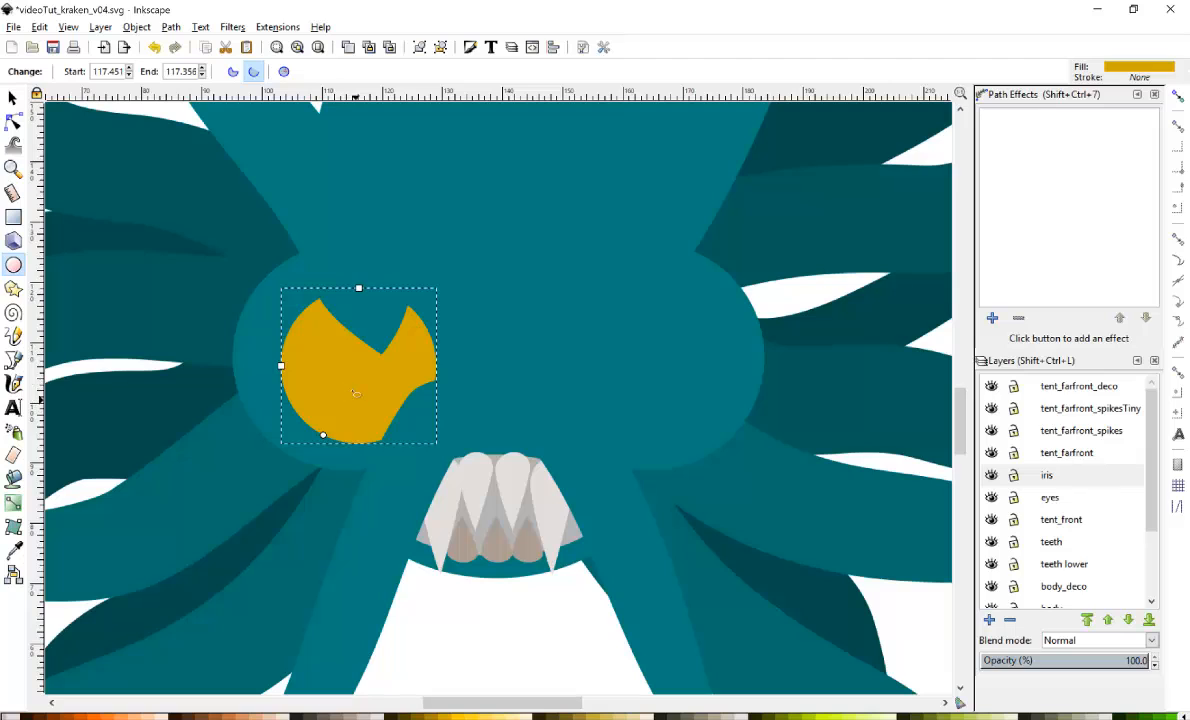
{"action": "key", "text": "Escape"}
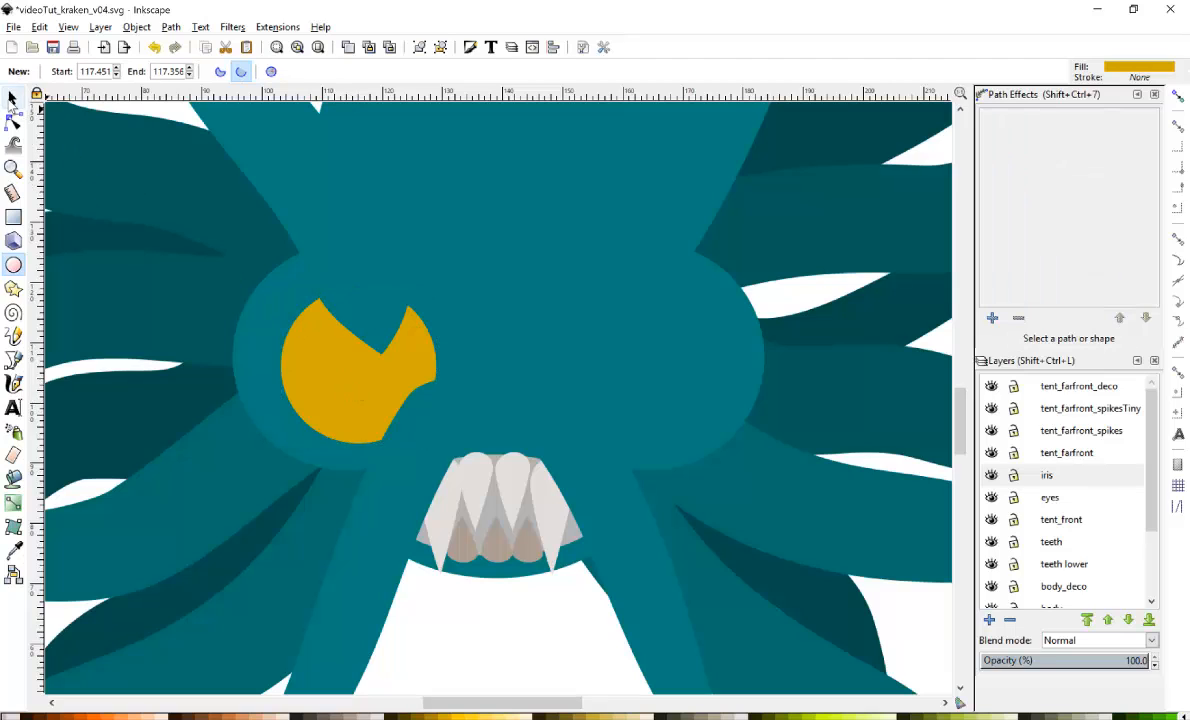
Nudge the iris ellipse over the left eye and raise the iris layer one level, above tent_farfront.
{"action": "left_click", "coordinate": [12, 97]}
{"action": "left_click", "coordinate": [362, 397]}
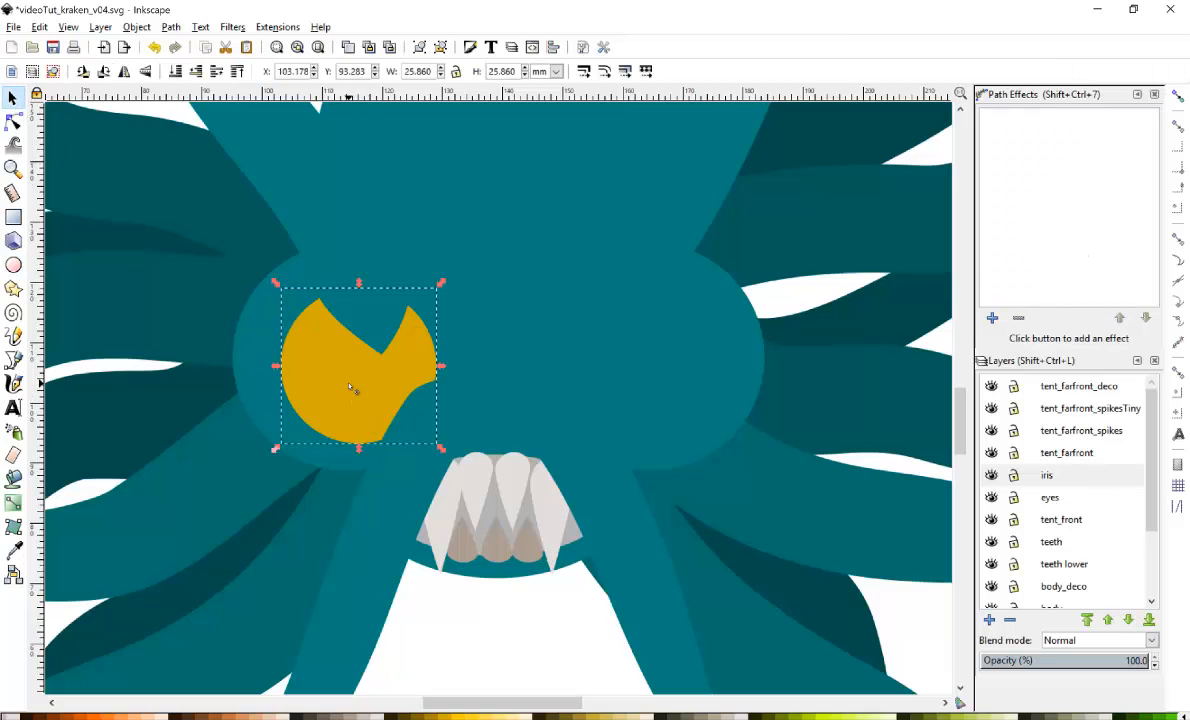
{"action": "left_click_drag", "start_coordinate": [362, 397], "coordinate": [355, 393]}
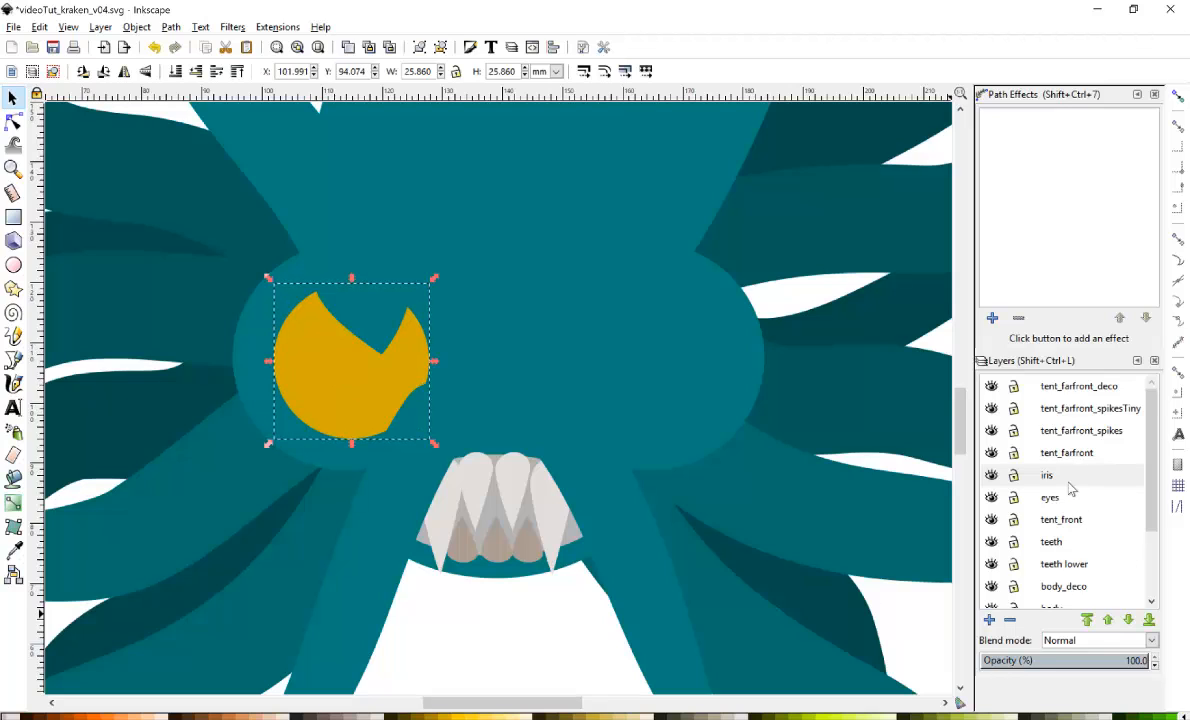
{"action": "mouse_move", "coordinate": [1060, 472]}
{"action": "left_mouse_down"}
{"action": "mouse_move", "coordinate": [1070, 443]}
{"action": "mouse_move", "coordinate": [1071, 482]}
{"action": "left_mouse_up"}
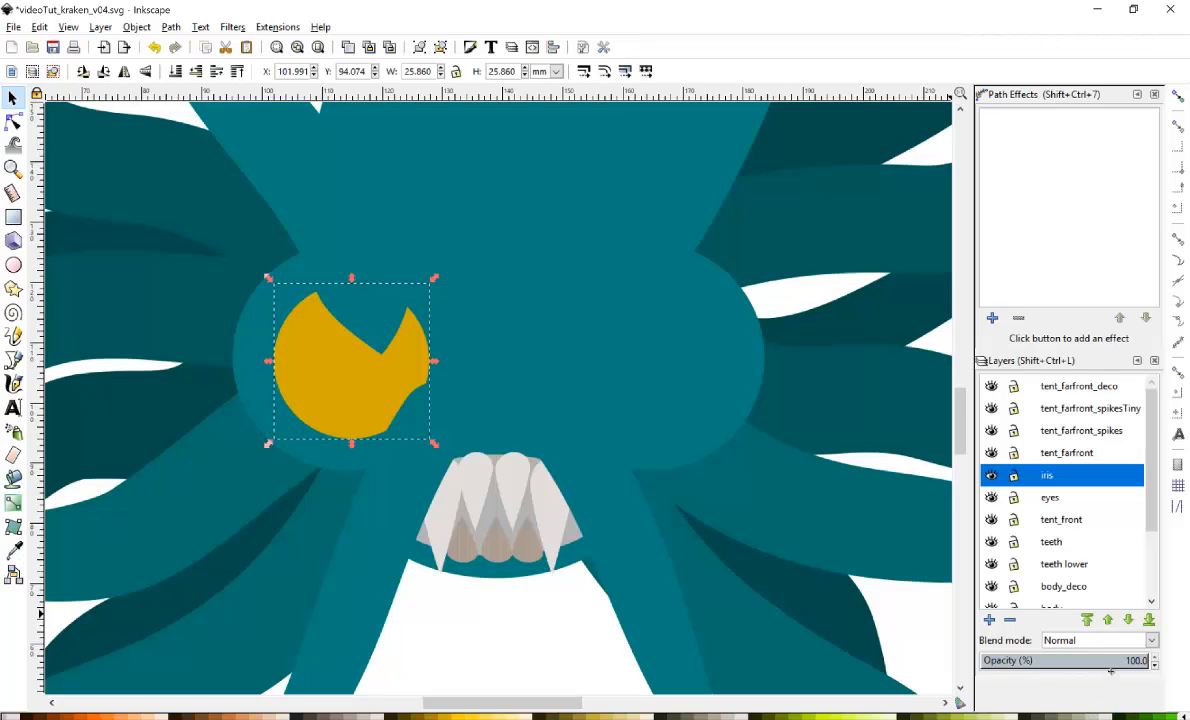
{"action": "left_click", "coordinate": [1108, 620]}
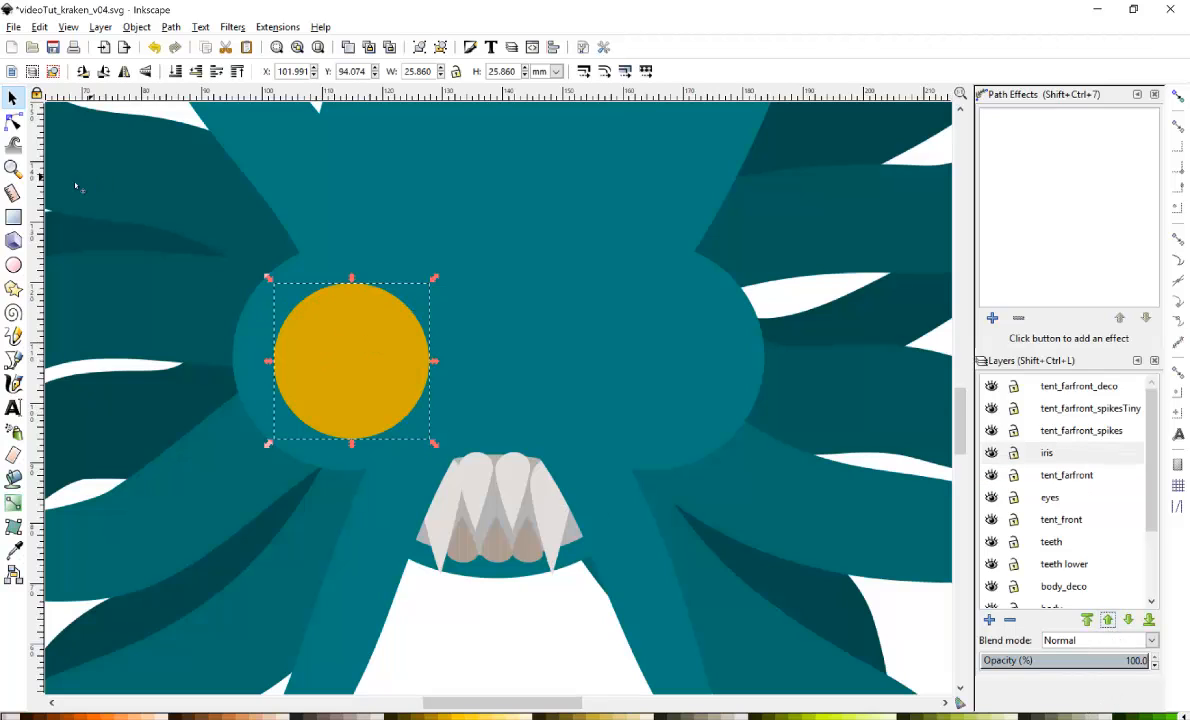
Convert the iris ellipse to a path and reshape its nodes into a rounded bean-like shape.
{"action": "left_click", "coordinate": [13, 120]}
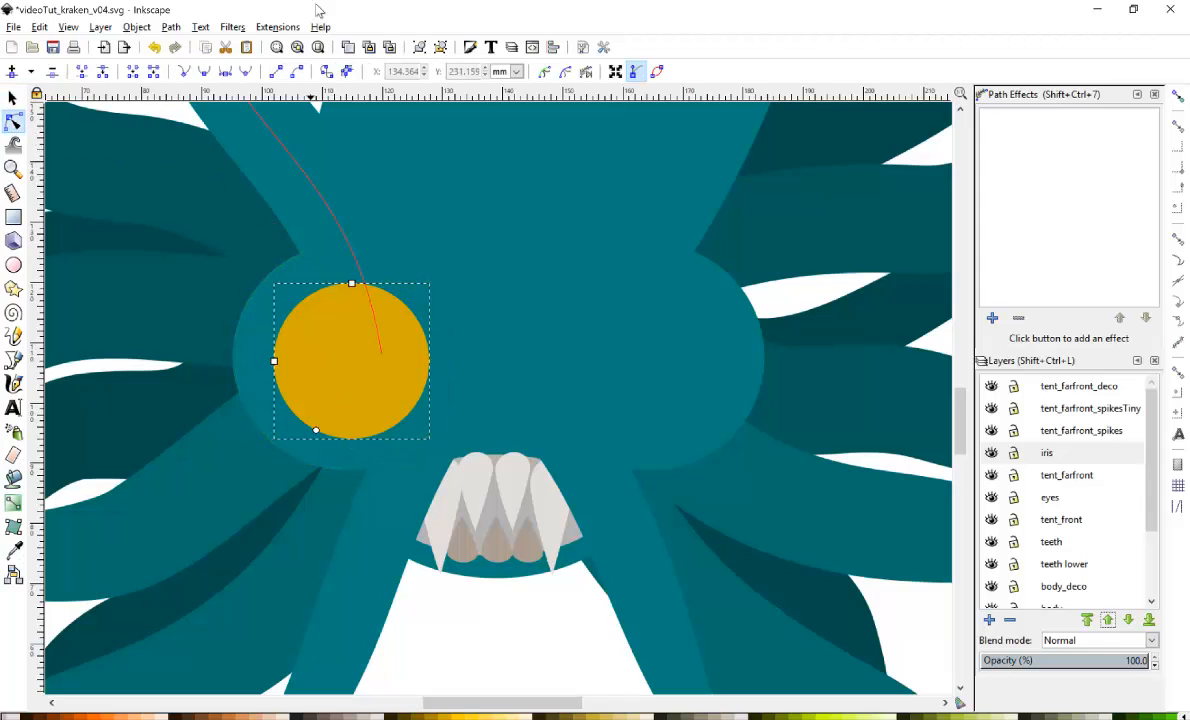
{"action": "left_click", "coordinate": [171, 27]}
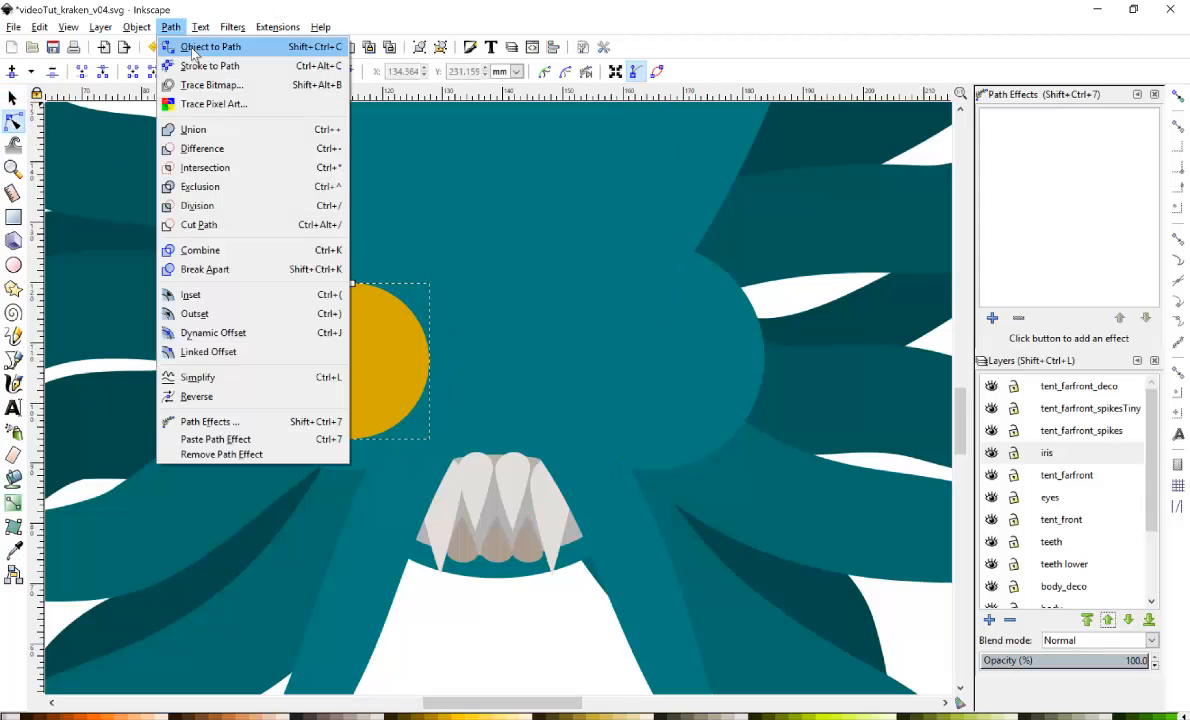
{"action": "left_click", "coordinate": [190, 46]}
{"action": "left_click_drag", "start_coordinate": [389, 292], "coordinate": [370, 330]}
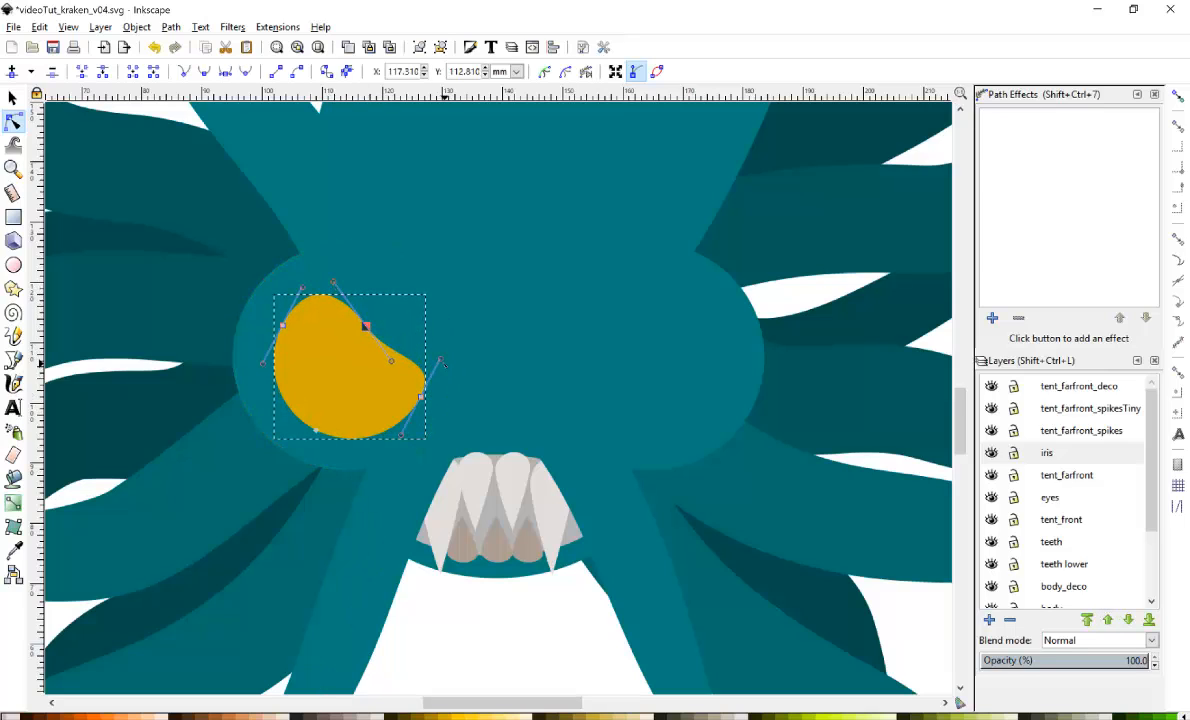
{"action": "left_click_drag", "start_coordinate": [439, 364], "coordinate": [425, 386]}
{"action": "left_click", "coordinate": [421, 397]}
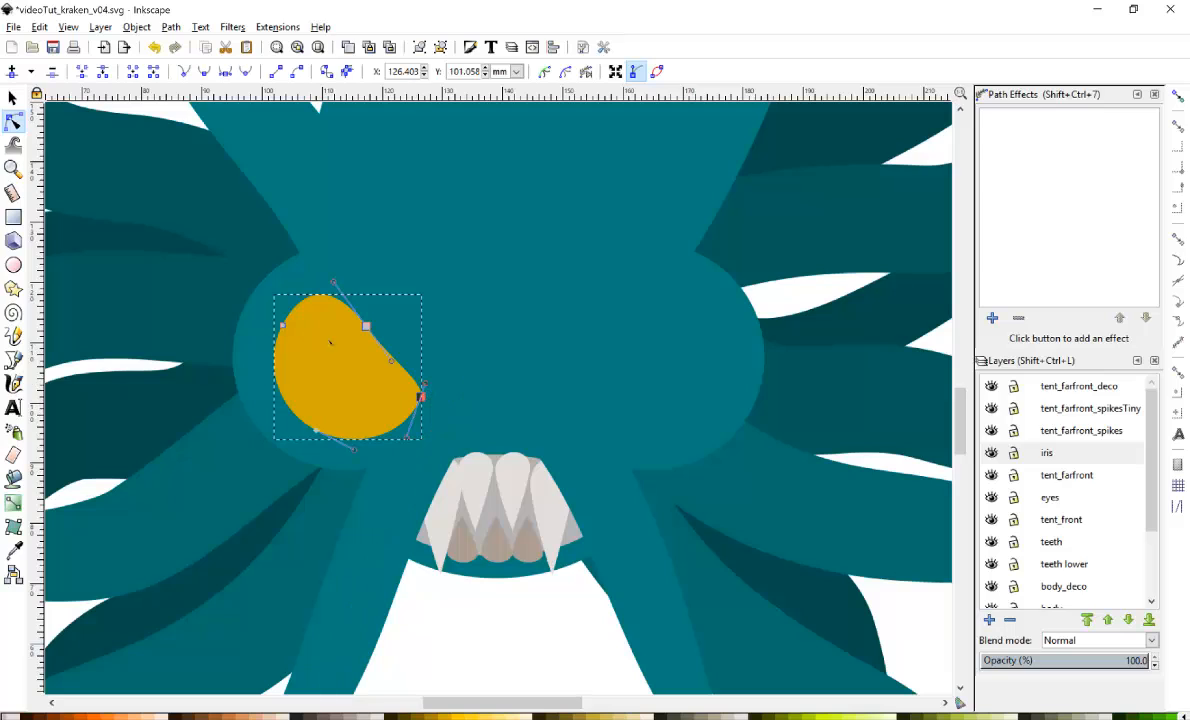
Shrink the copied iris to about 21.6 by 20.7 mm, fill it light yellow, and nudge it into place.
{"action": "left_click", "coordinate": [12, 97]}
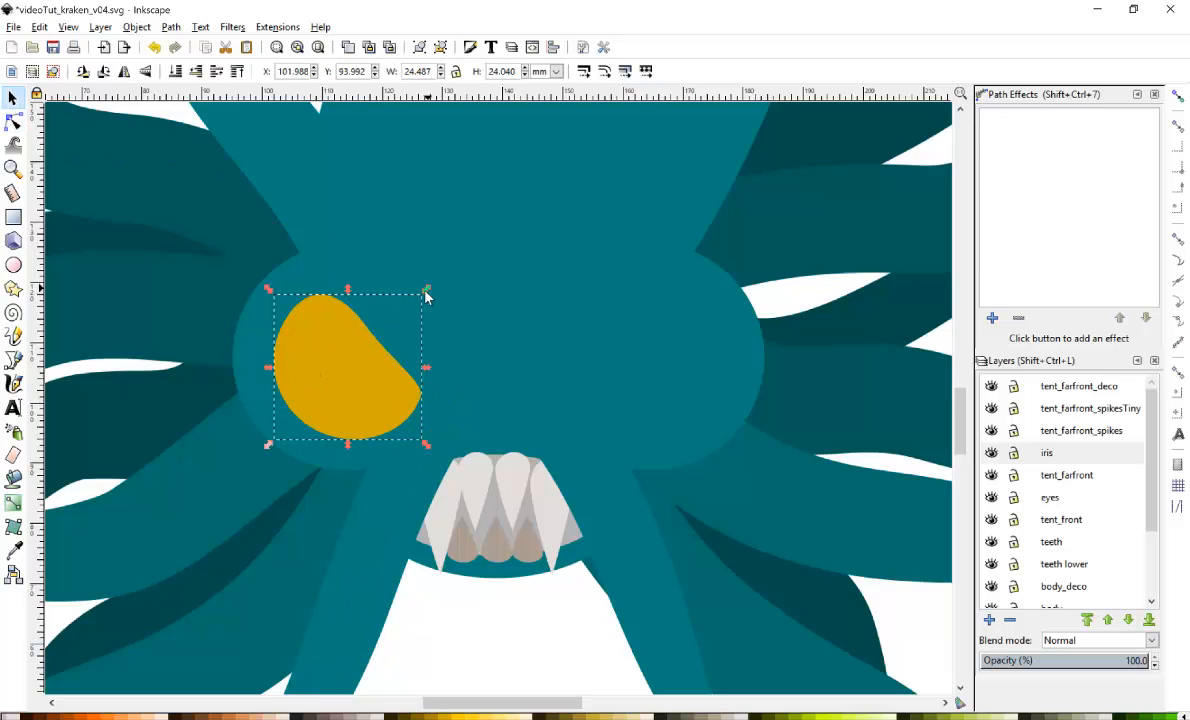
{"action": "left_click_drag", "start_coordinate": [426, 294], "coordinate": [408, 309]}
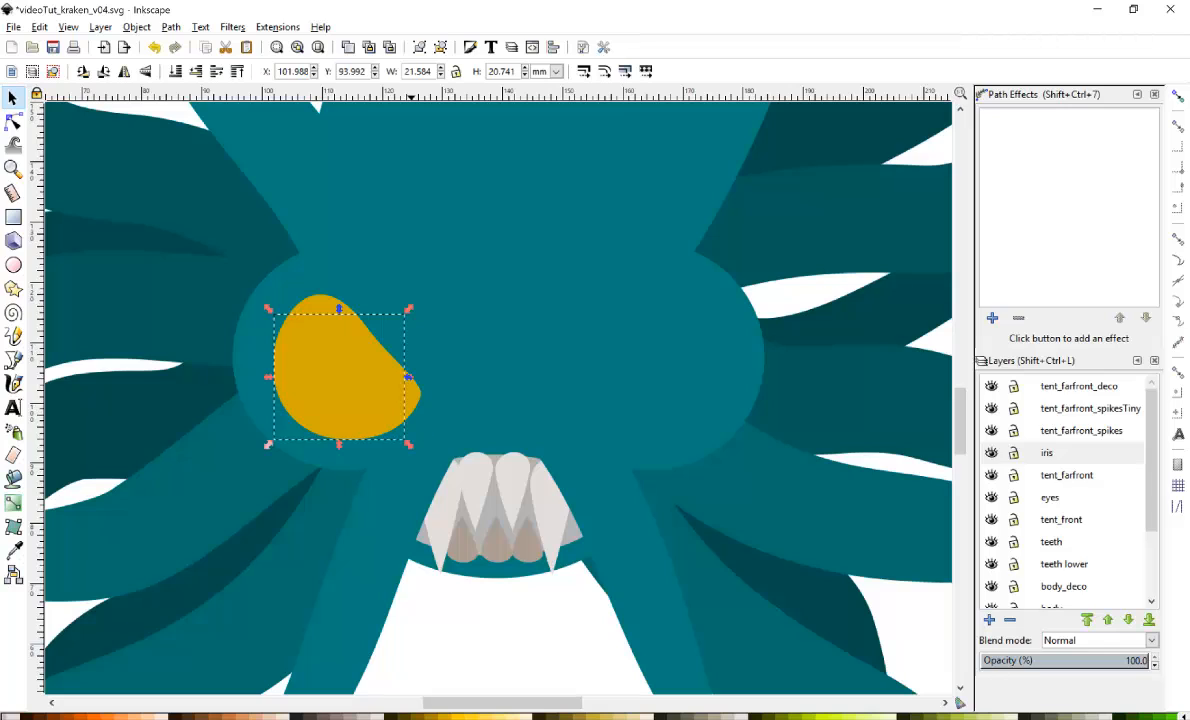
{"action": "left_click", "coordinate": [484, 716]}
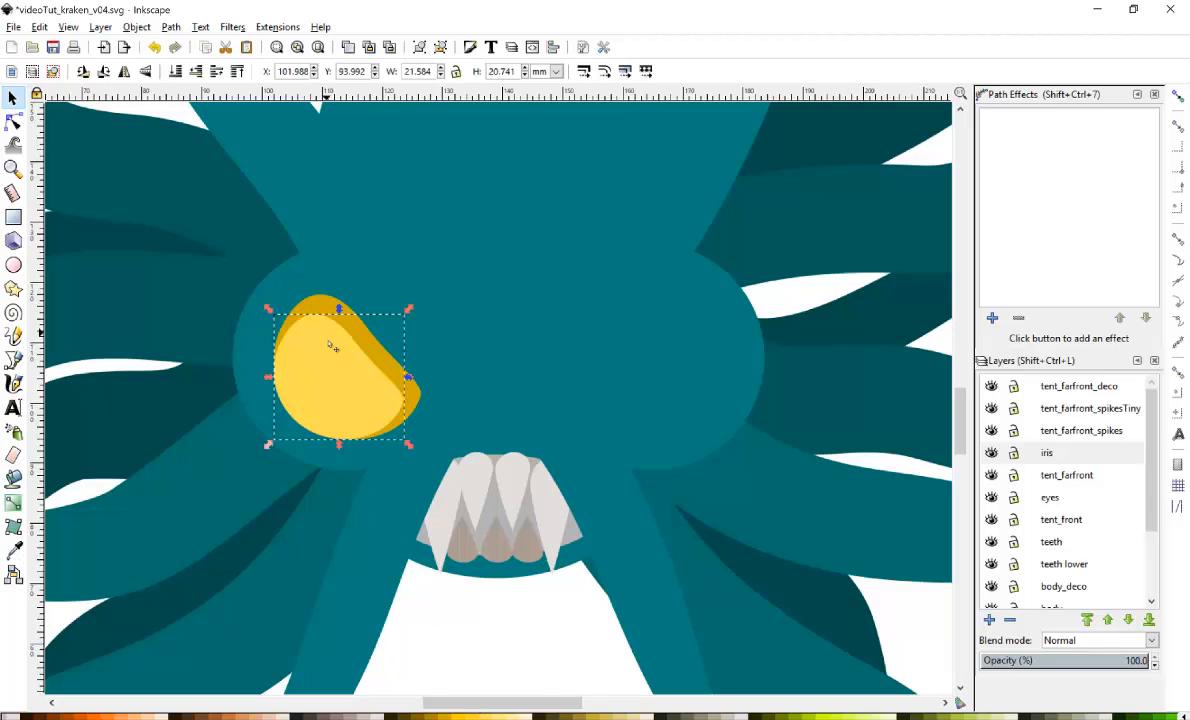
{"action": "left_click_drag", "start_coordinate": [312, 335], "coordinate": [338, 354]}
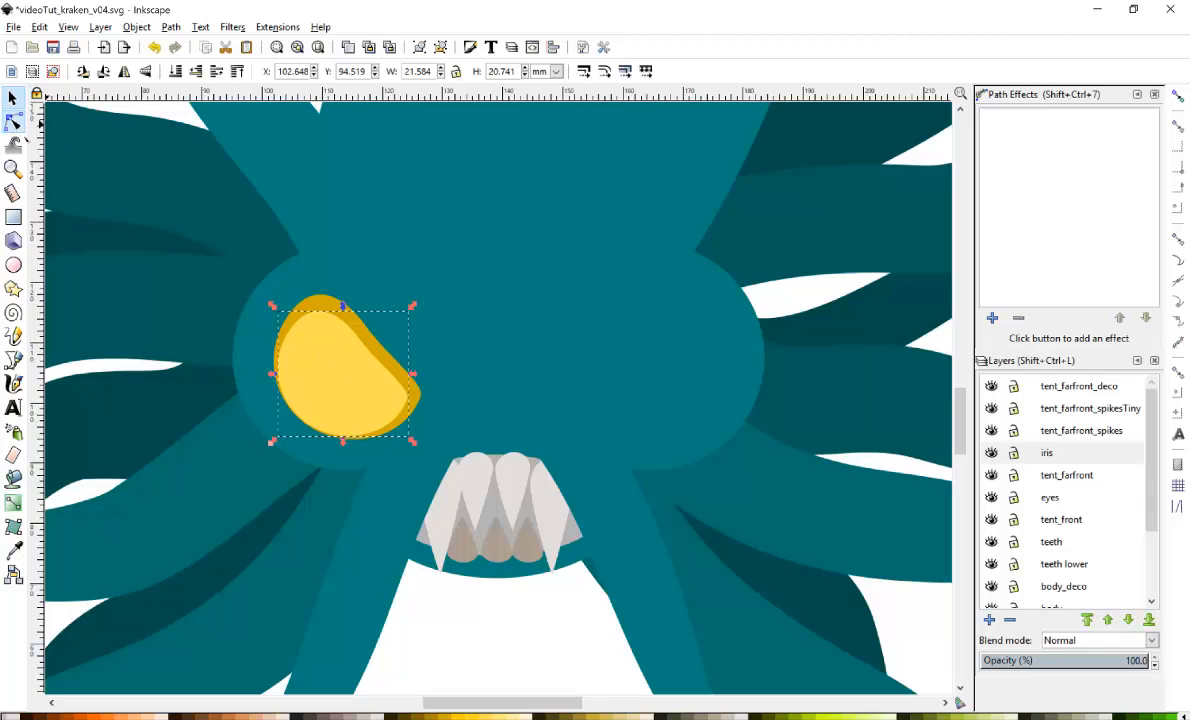
Adjust the nodes of the light yellow iris shape to refine its outline.
{"action": "left_click", "coordinate": [13, 120]}
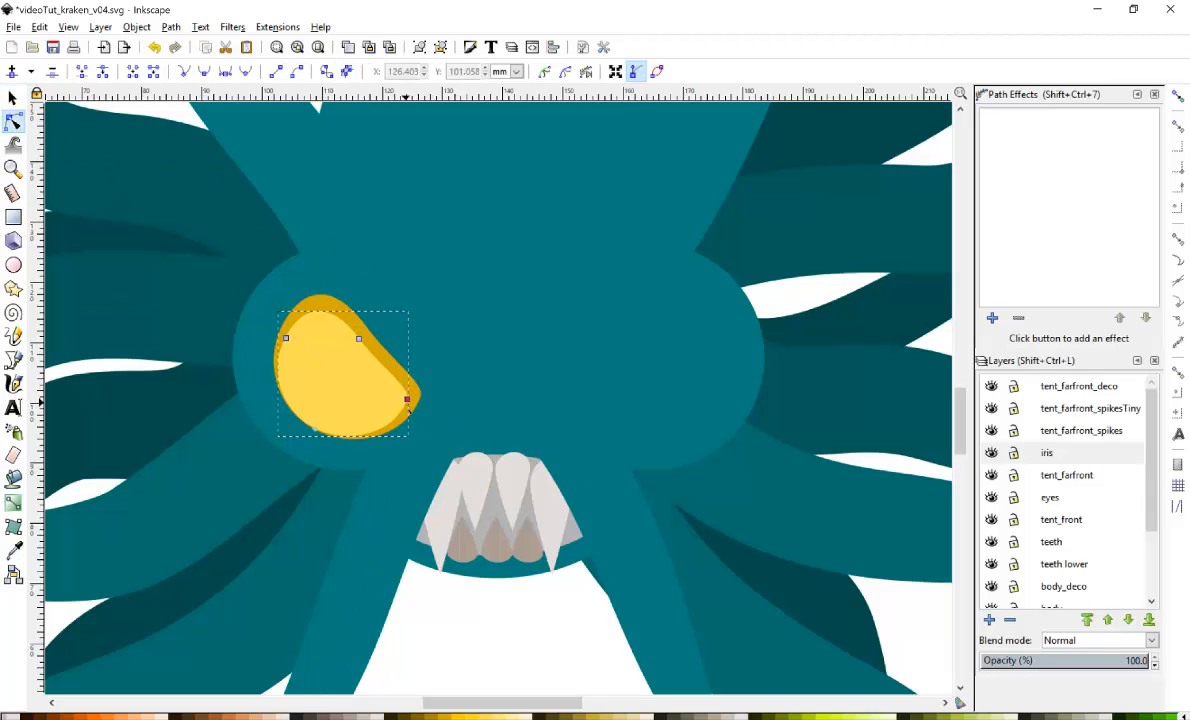
{"action": "left_click_drag", "start_coordinate": [407, 399], "coordinate": [410, 404]}
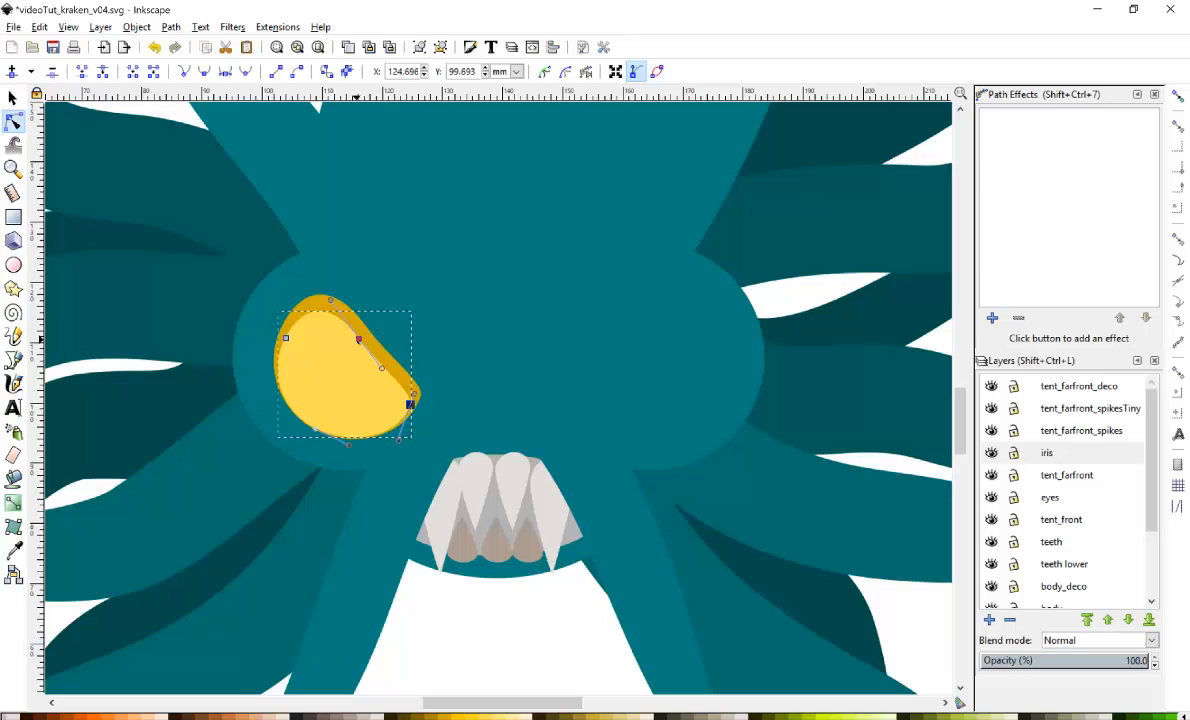
{"action": "left_click_drag", "start_coordinate": [359, 339], "coordinate": [353, 345]}
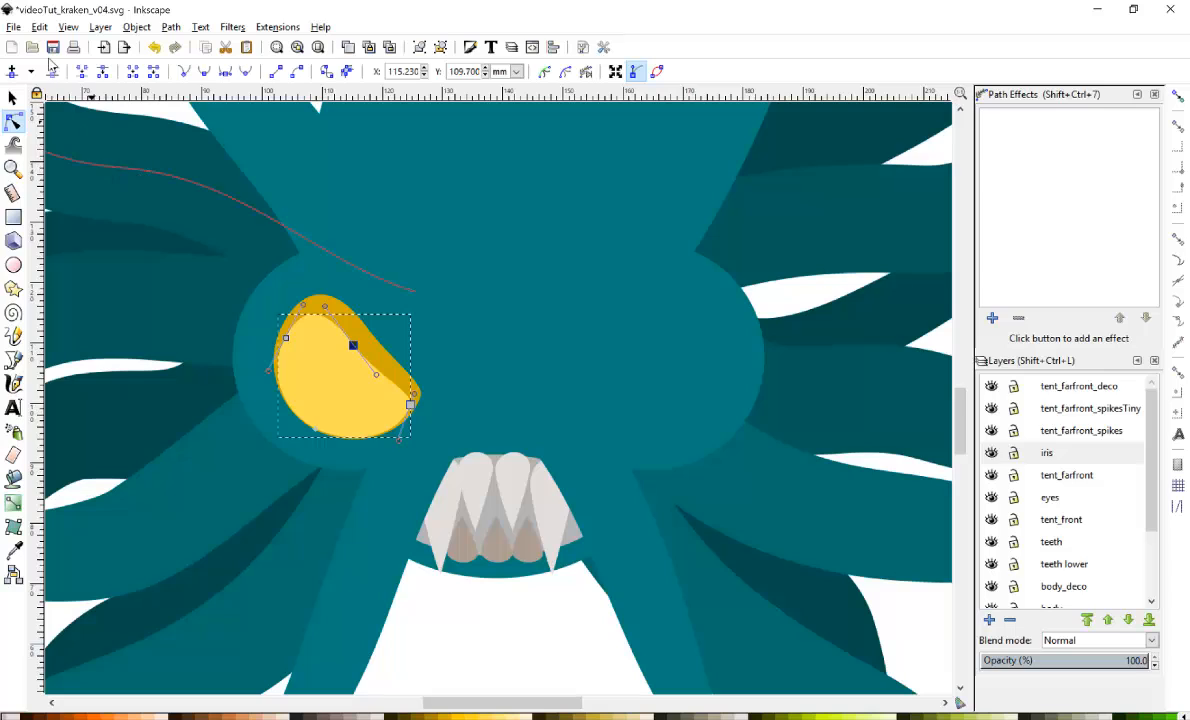
{"action": "left_click", "coordinate": [12, 97]}
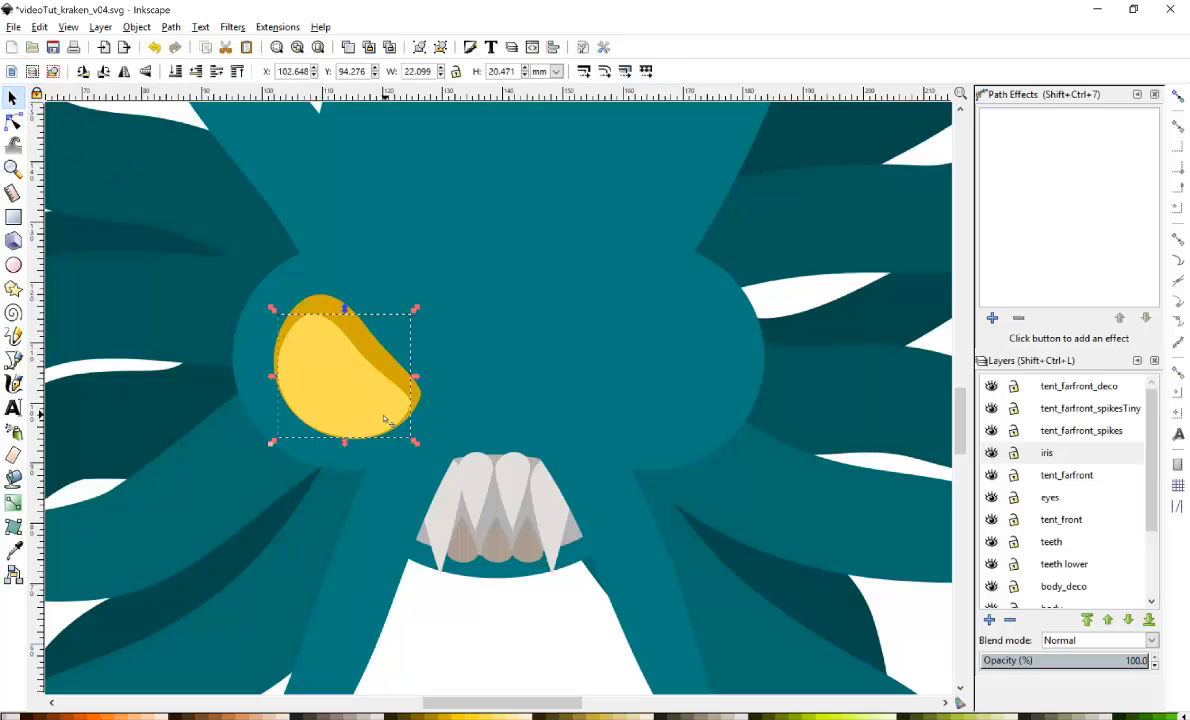
Fill a copy of the iris dark brown and reshape its nodes into an hourglass-shaped pupil.
{"action": "left_click", "coordinate": [176, 716]}
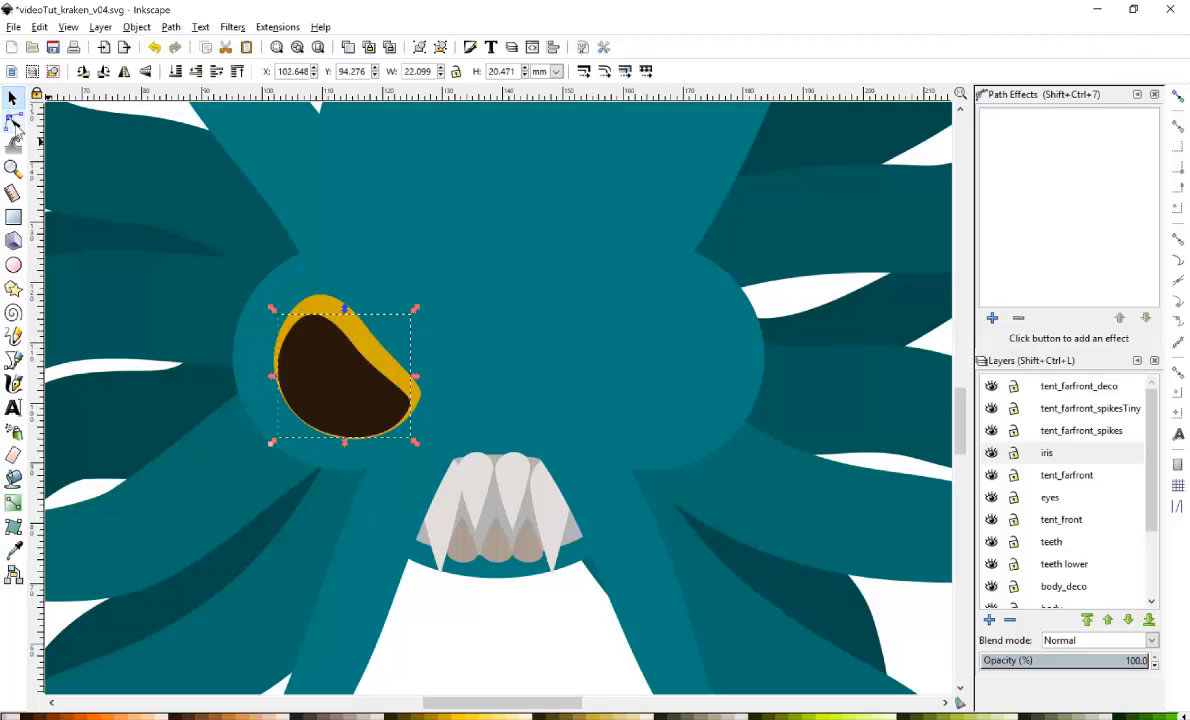
{"action": "left_click", "coordinate": [13, 122]}
{"action": "left_click_drag", "start_coordinate": [315, 430], "coordinate": [333, 387]}
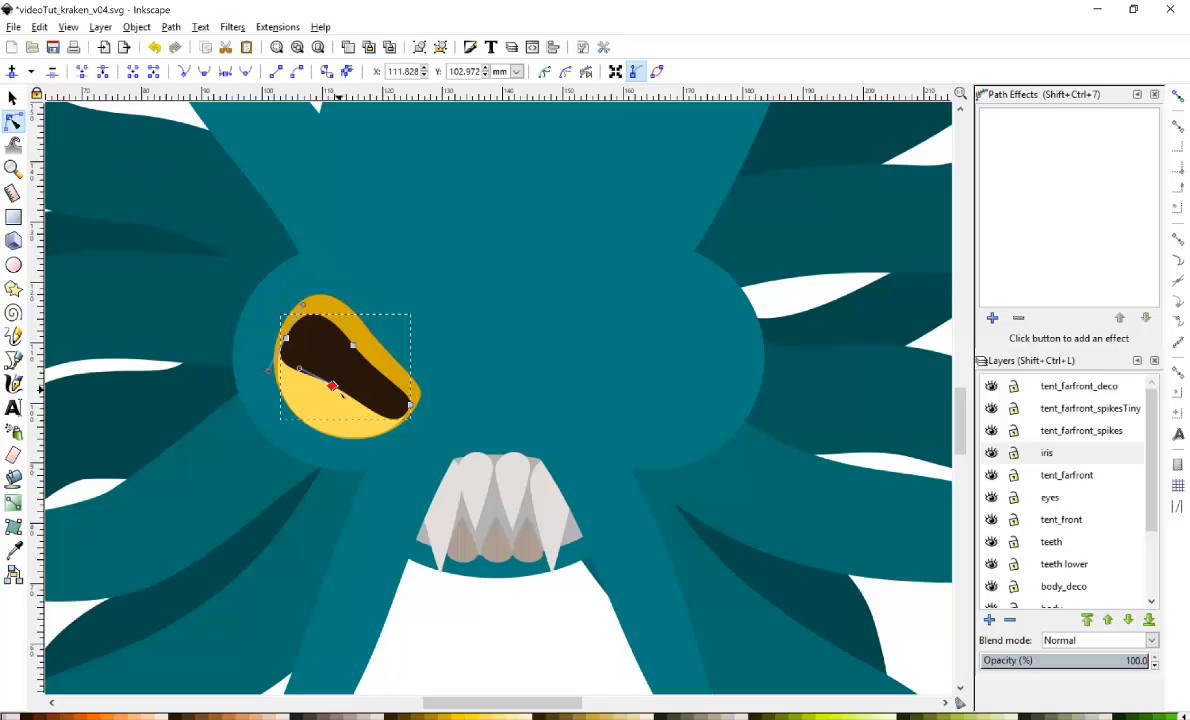
{"action": "left_click_drag", "start_coordinate": [332, 386], "coordinate": [426, 366]}
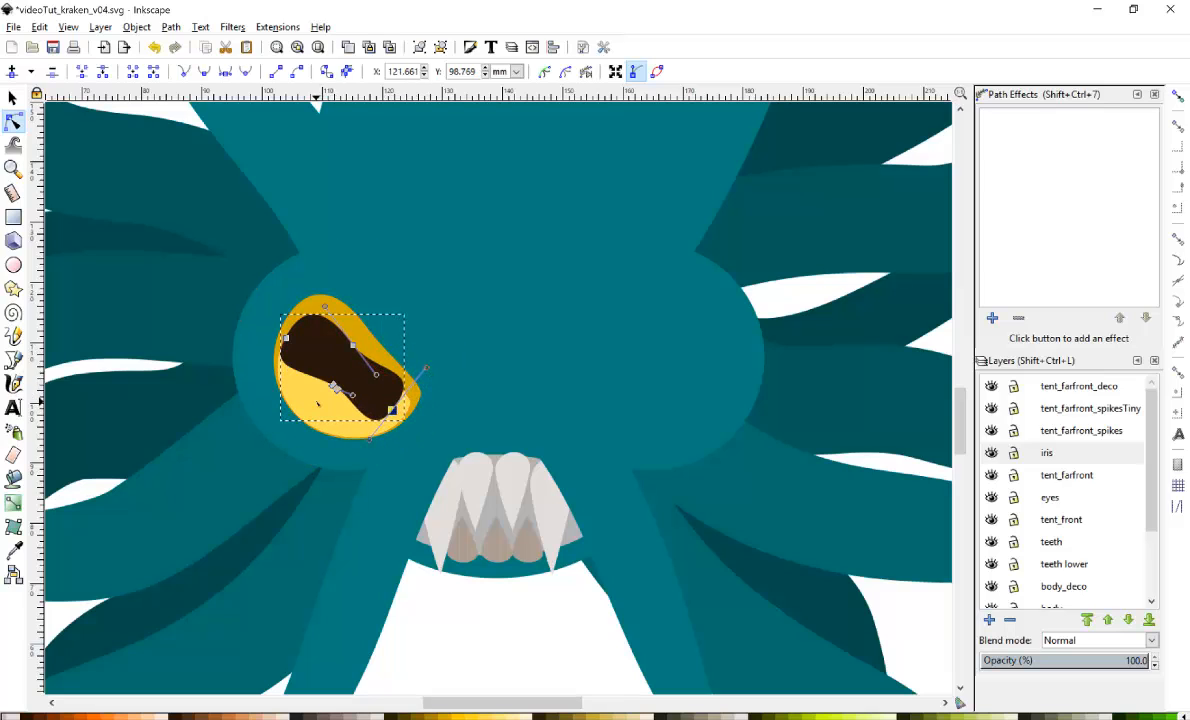
{"action": "left_click", "coordinate": [335, 388]}
{"action": "left_click_drag", "start_coordinate": [335, 388], "coordinate": [349, 361]}
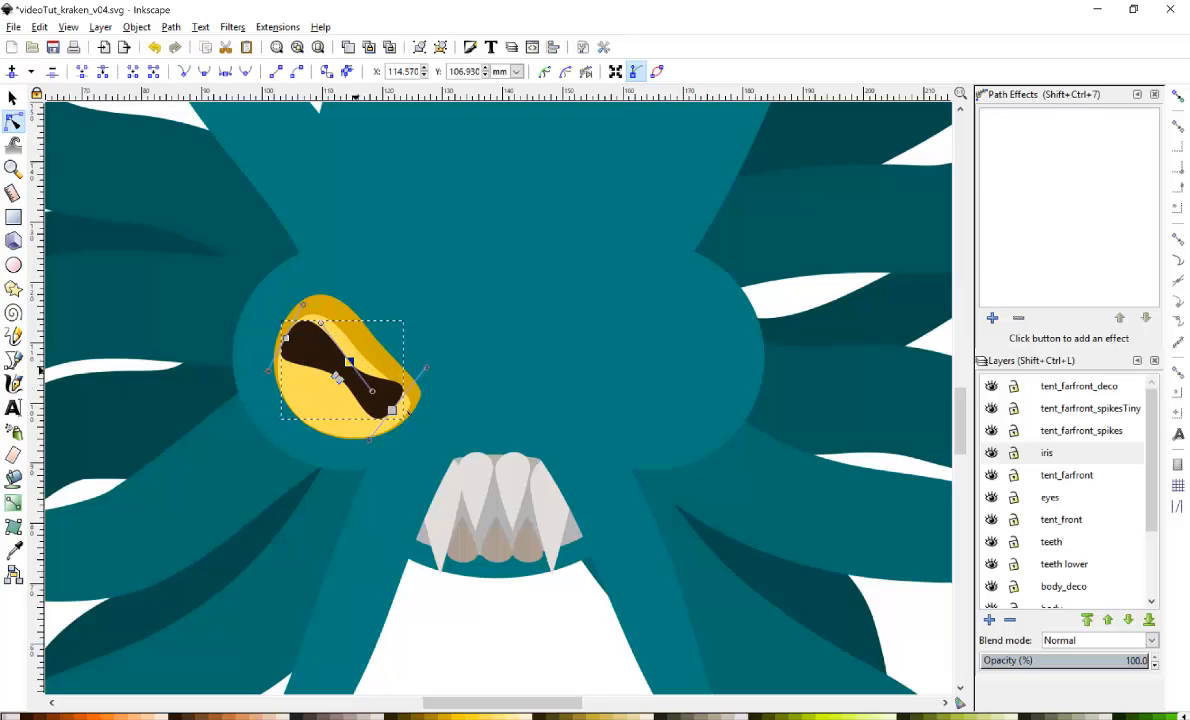
{"action": "left_click_drag", "start_coordinate": [392, 410], "coordinate": [401, 418]}
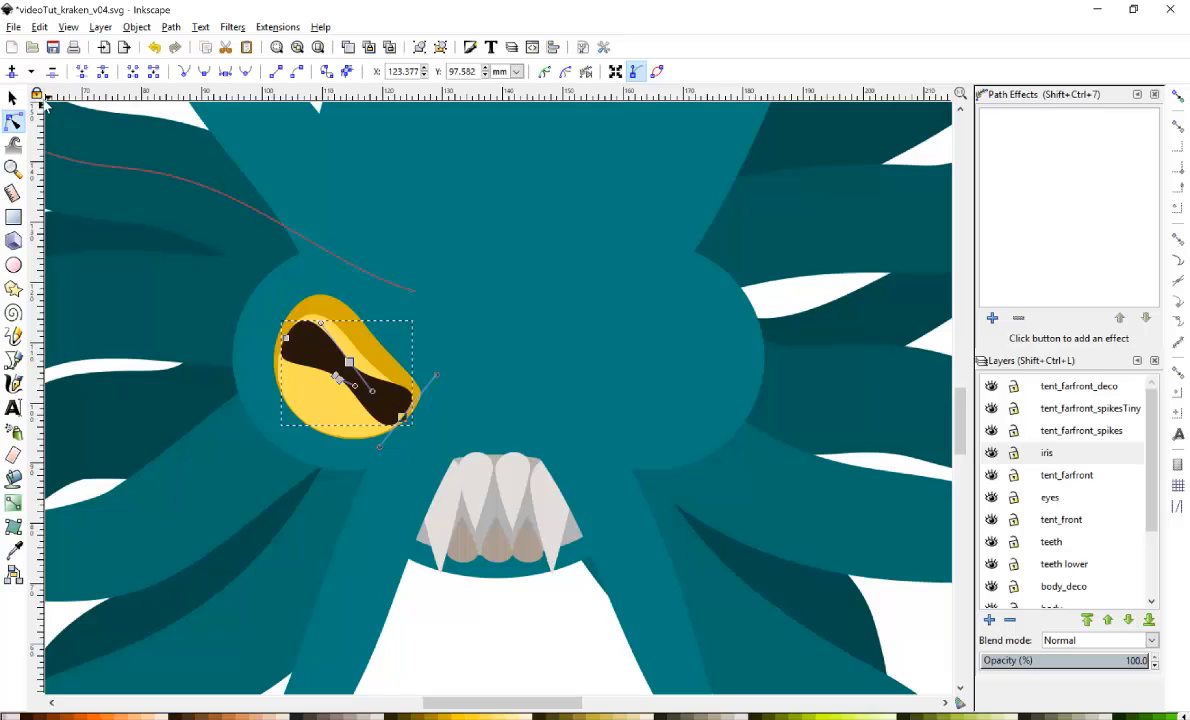
Scale the dark brown pupil down to about 19.4 by 15.7 mm.
{"action": "left_click", "coordinate": [12, 98]}
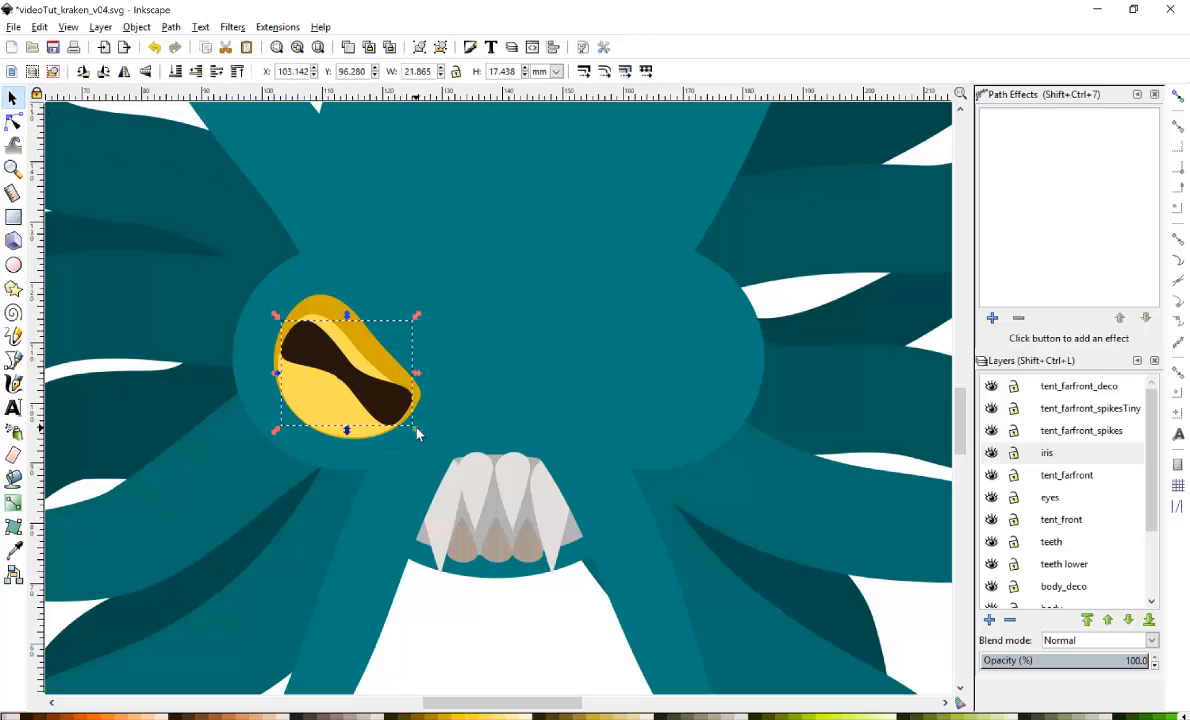
{"action": "left_click_drag", "start_coordinate": [417, 431], "coordinate": [392, 391]}
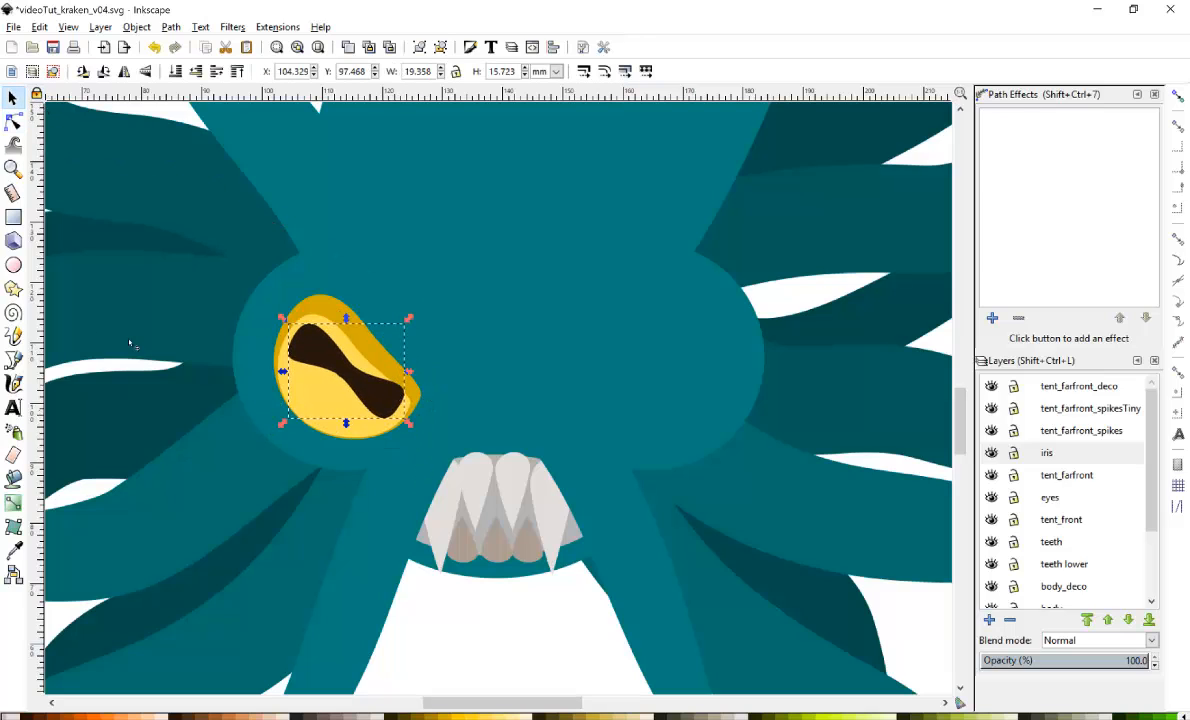
Draw two small white circles as eye highlights, one at the upper left and one near the bottom.
{"action": "left_click", "coordinate": [13, 265]}
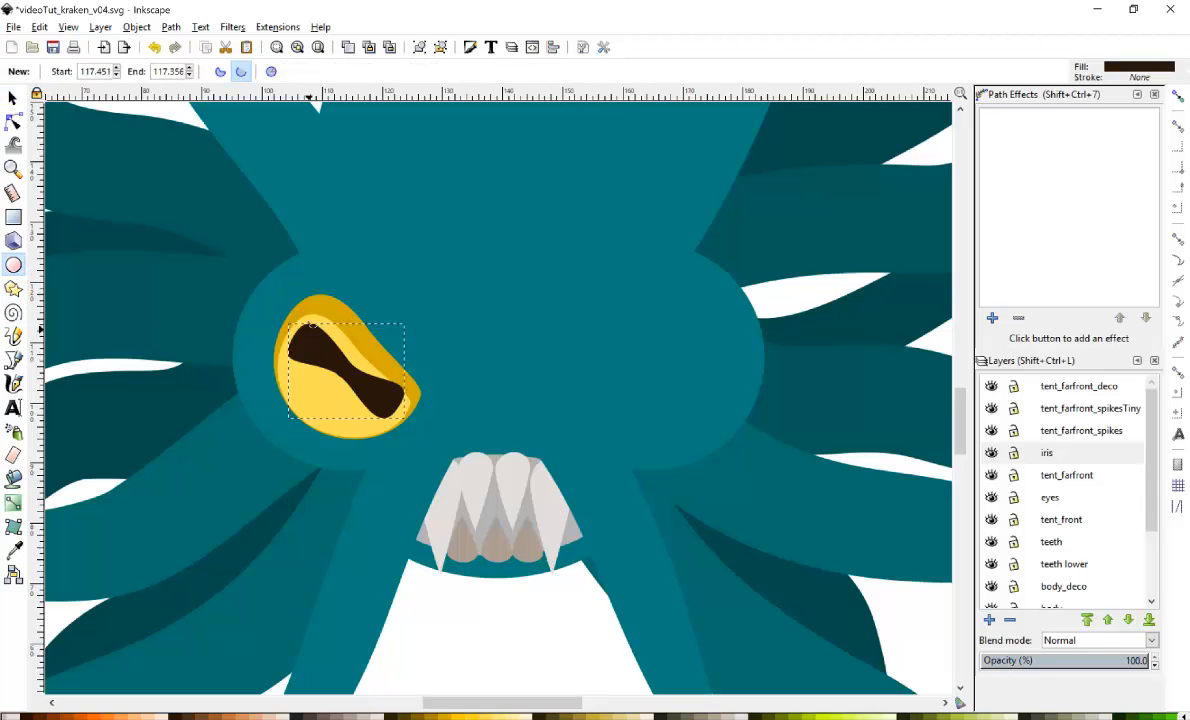
{"action": "left_click_drag", "start_coordinate": [285, 288], "coordinate": [336, 339]}
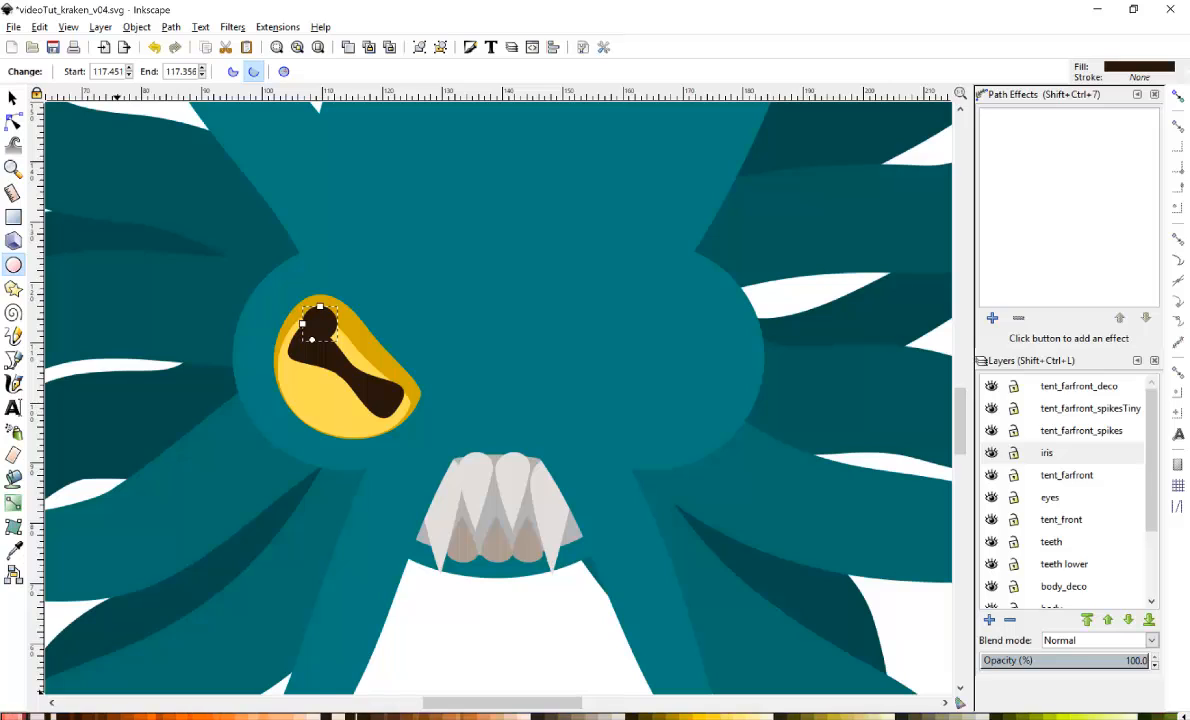
{"action": "left_click", "coordinate": [197, 716]}
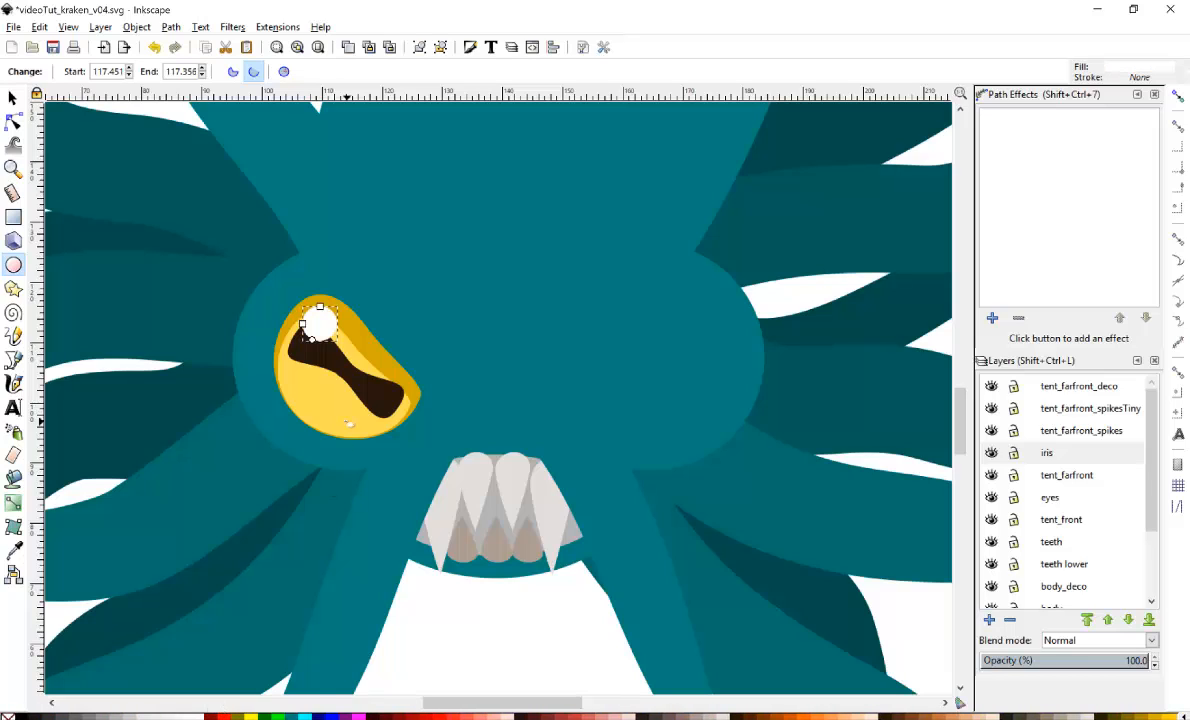
{"action": "left_click_drag", "start_coordinate": [344, 399], "coordinate": [377, 431]}
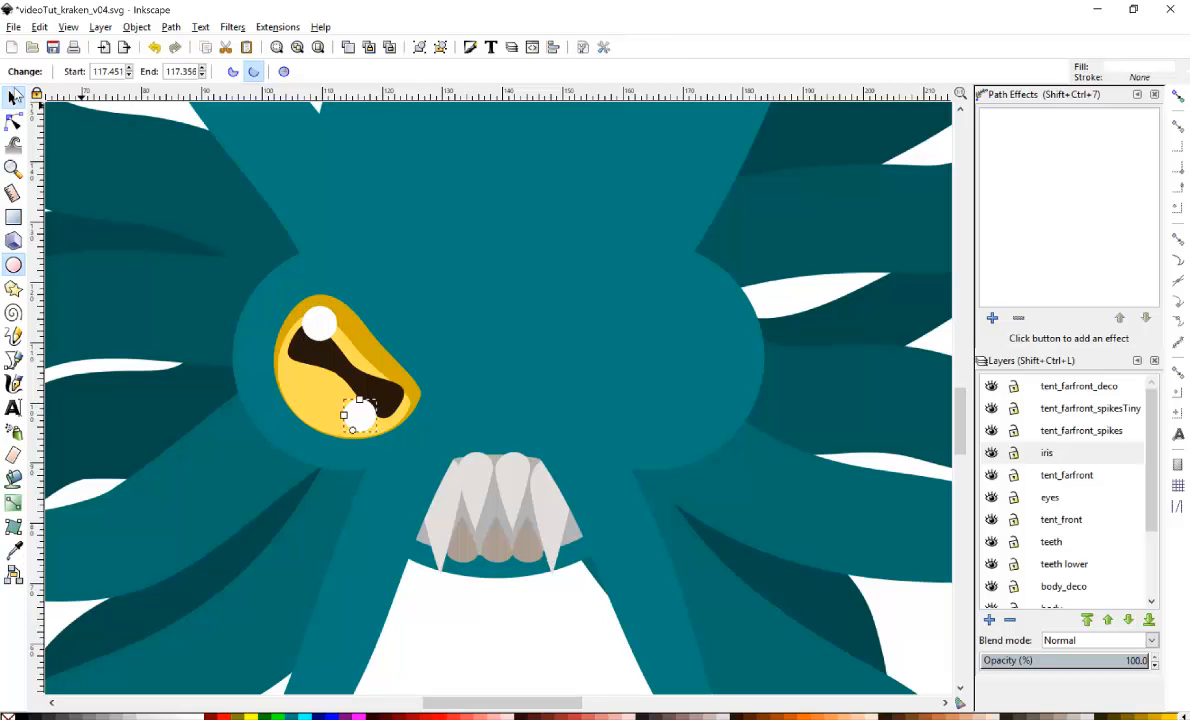
{"action": "left_click", "coordinate": [13, 97]}
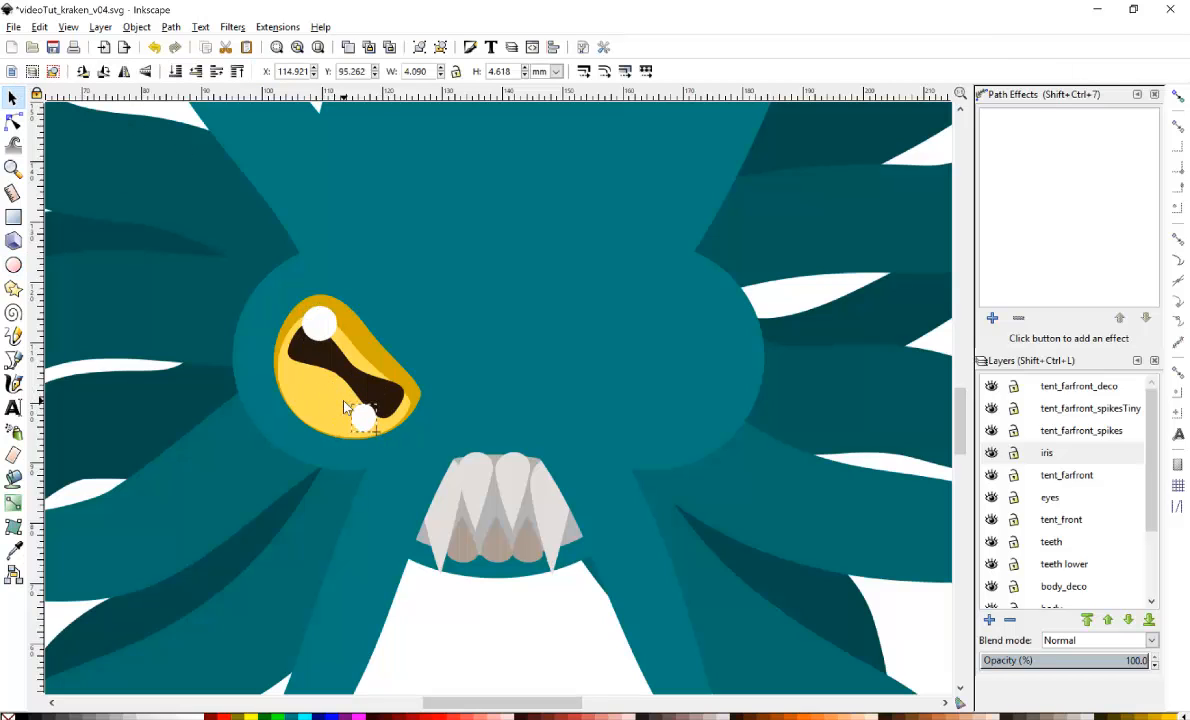
Move both white highlight circles onto a new layer named light above the iris layer, pasting them in place.
{"action": "left_click_drag", "start_coordinate": [340, 397], "coordinate": [352, 404]}
{"action": "left_click", "coordinate": [320, 328], "text": "shift"}
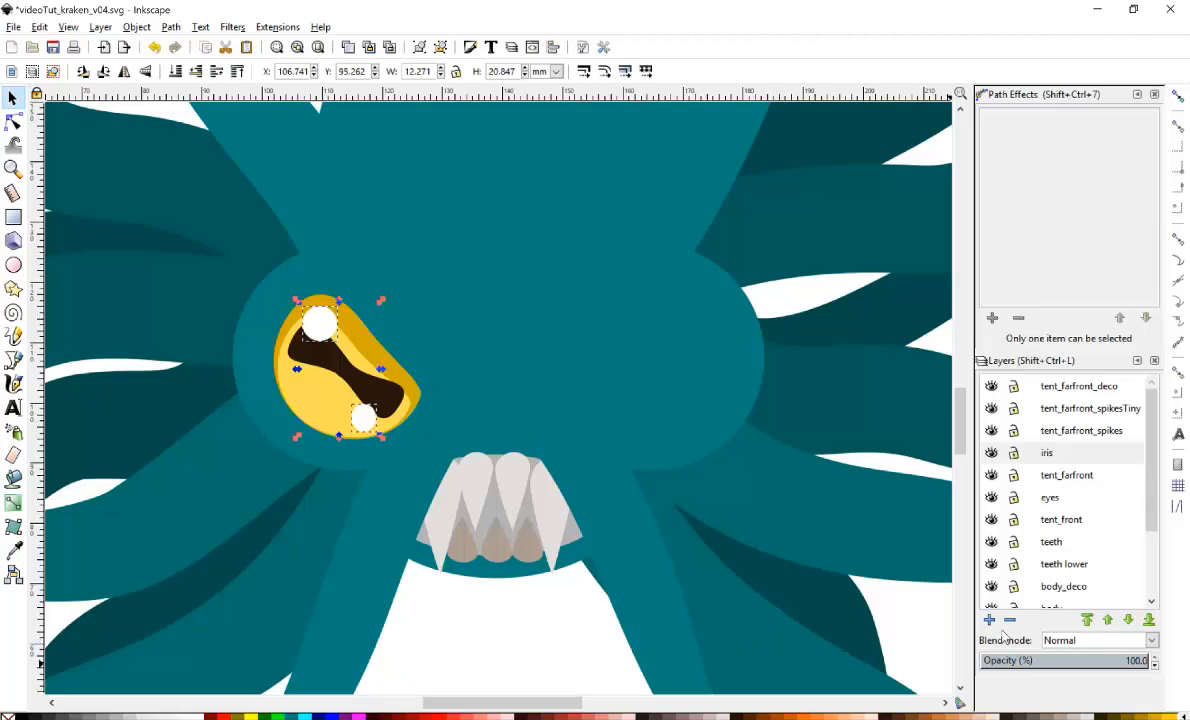
{"action": "key", "text": "ctrl+x"}
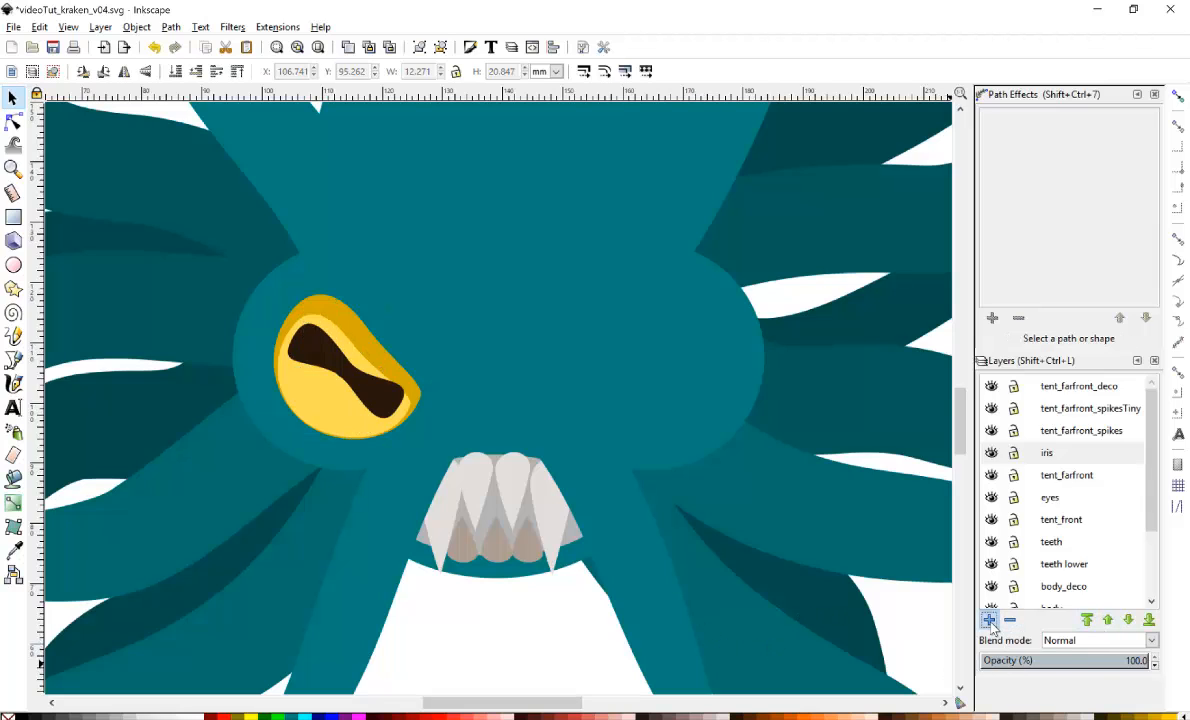
{"action": "left_click", "coordinate": [989, 620]}
{"action": "type", "text": "lig"}
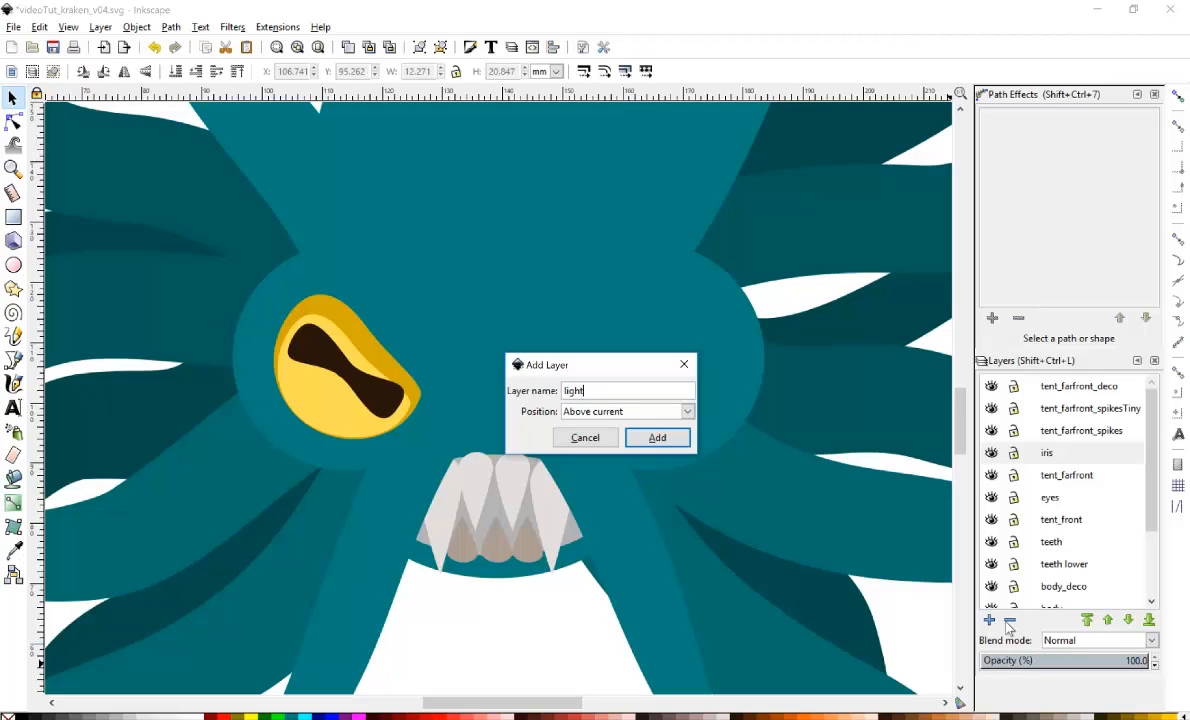
{"action": "type", "text": "ht"}
{"action": "key", "text": "Return"}
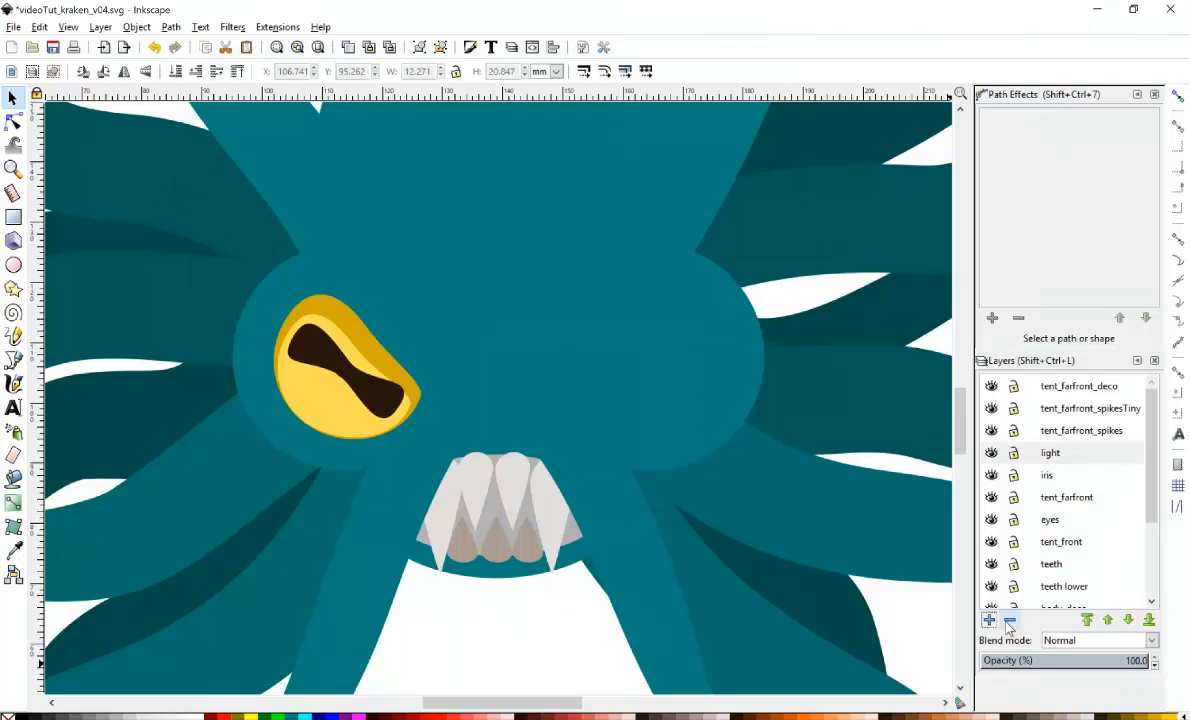
{"action": "key", "text": "ctrl+alt+v"}
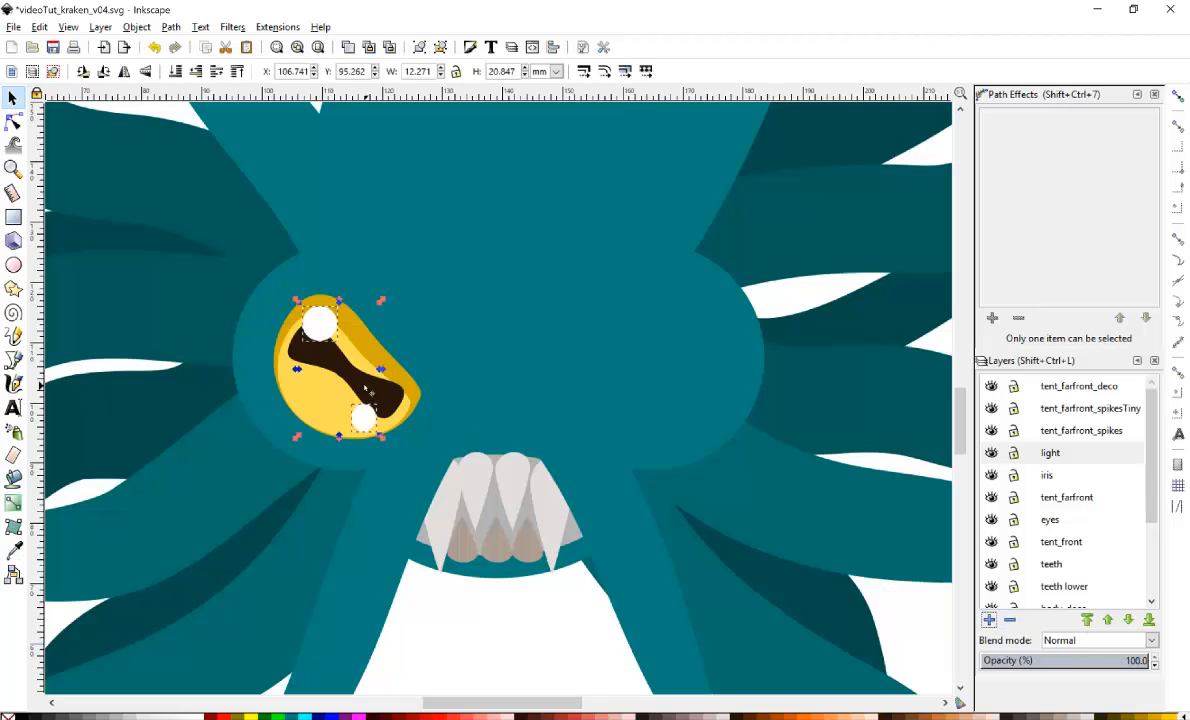
Select the eye's parts, duplicate them, and flip the copy horizontally.
{"action": "left_click", "coordinate": [335, 355], "text": "shift"}
{"action": "left_click", "coordinate": [370, 346], "text": "shift"}
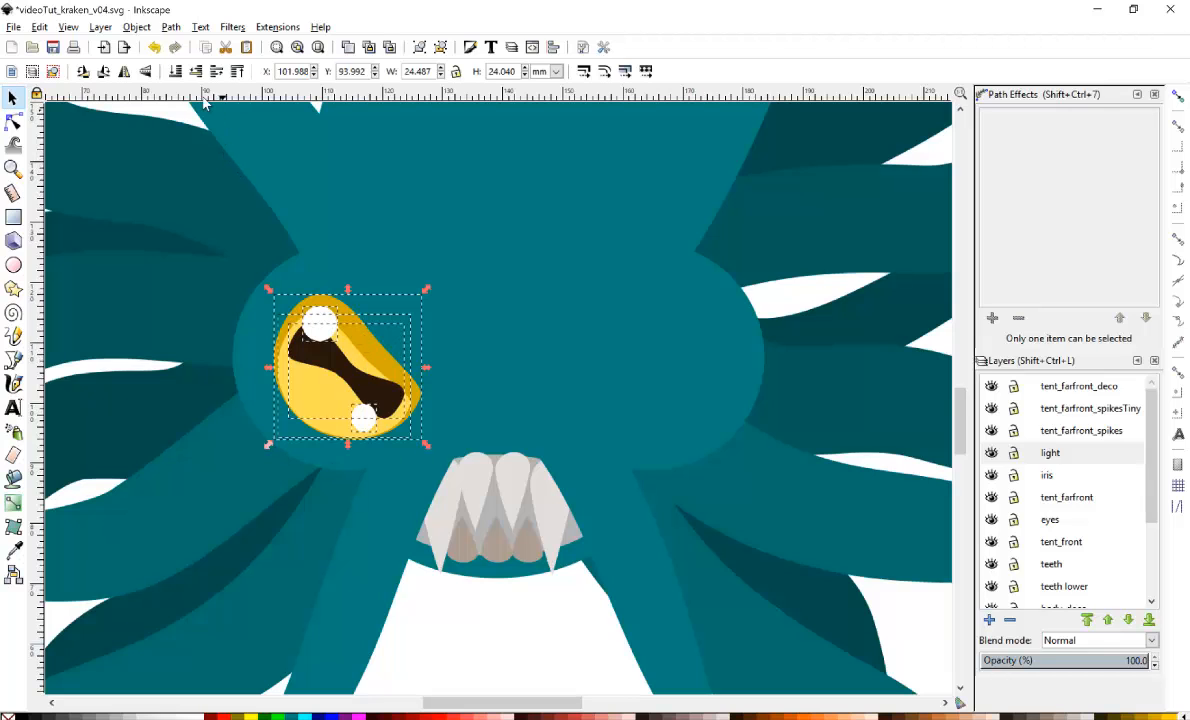
{"action": "key", "text": "ctrl+d"}
{"action": "left_click", "coordinate": [122, 71]}
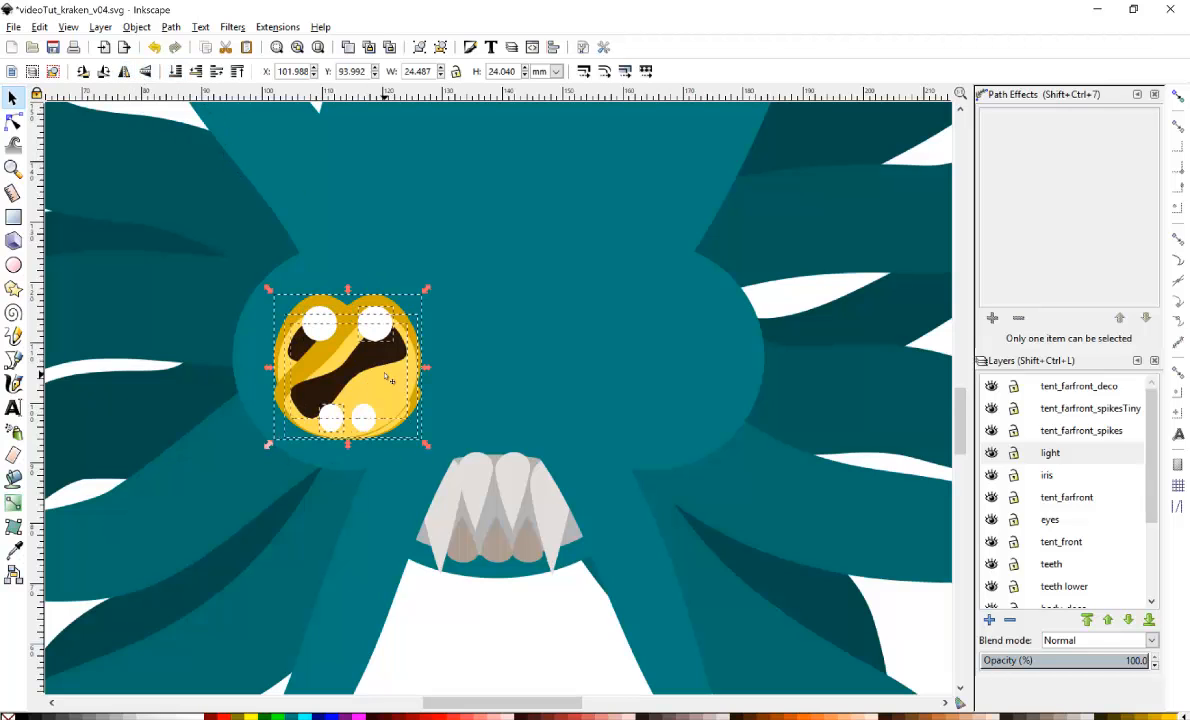
Move the mirrored eye copy to the right side of the face and reposition its two highlight circles.
{"action": "left_click_drag", "start_coordinate": [388, 378], "coordinate": [607, 372]}
{"action": "left_click", "coordinate": [663, 334], "text": "ctrl"}
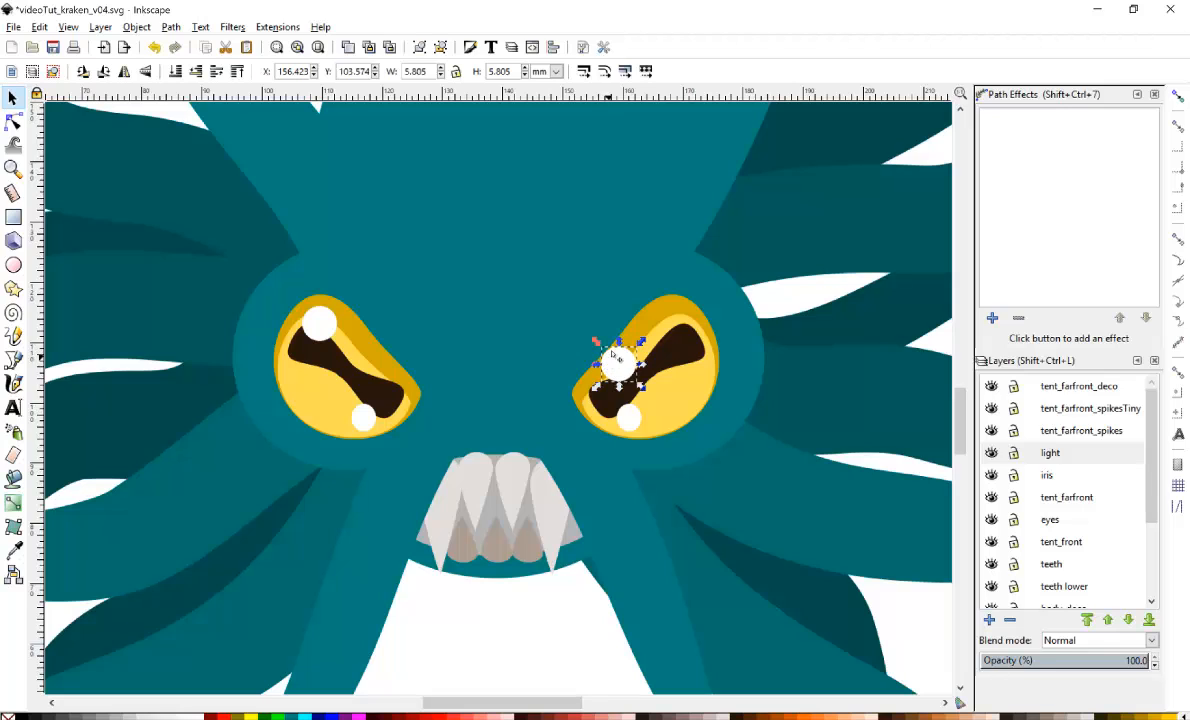
{"action": "left_click_drag", "start_coordinate": [637, 418], "coordinate": [678, 404]}
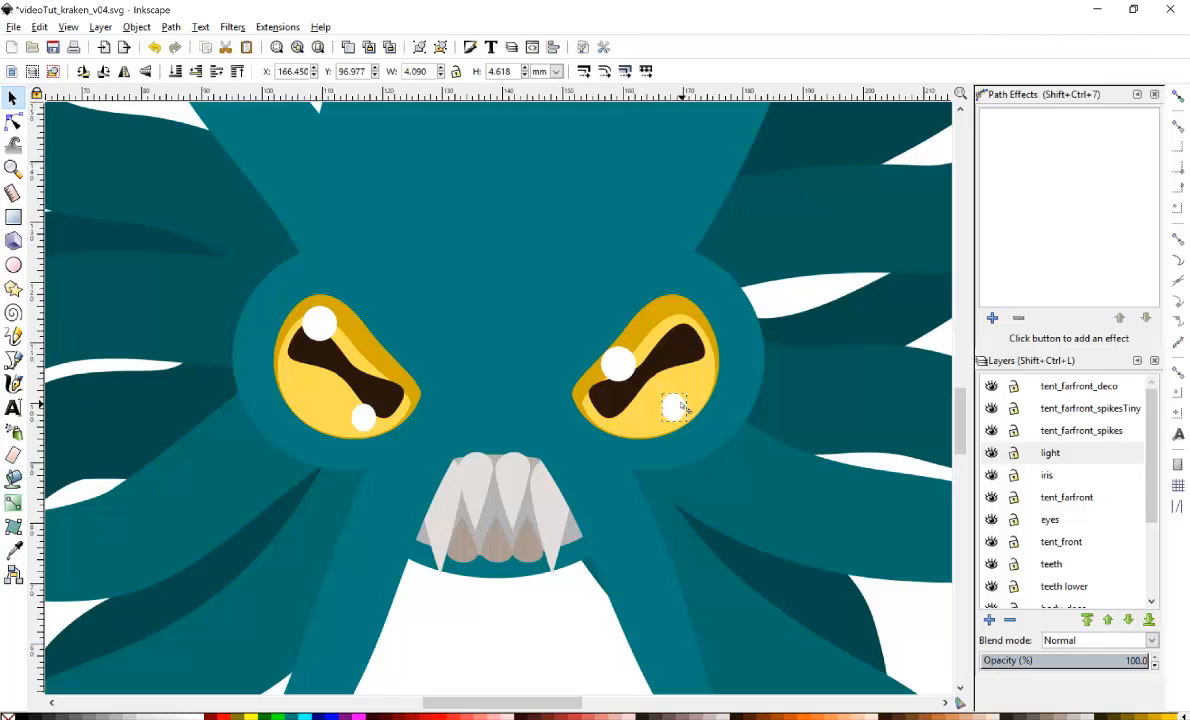
{"action": "left_click", "coordinate": [617, 364]}
{"action": "mouse_move", "coordinate": [617, 364]}
{"action": "left_mouse_down"}
{"action": "mouse_move", "coordinate": [635, 385]}
{"action": "mouse_move", "coordinate": [640, 362]}
{"action": "left_mouse_up"}
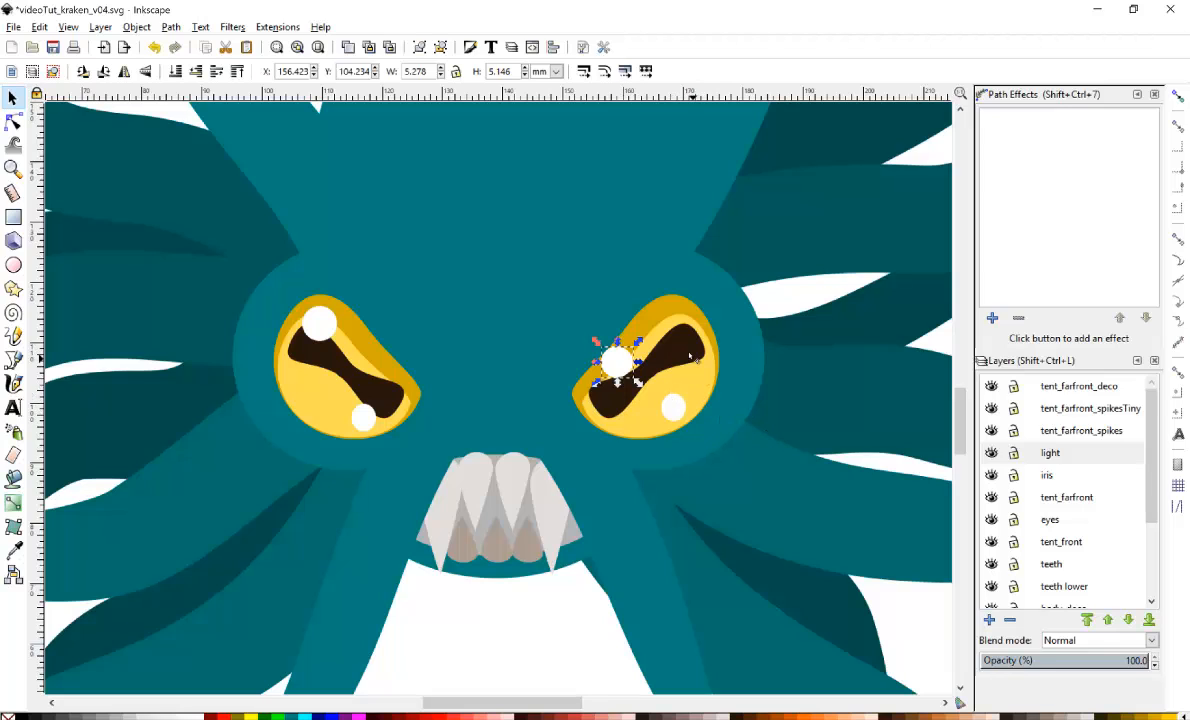
Select both eyes together and enlarge them to about 92 by 29 mm.
{"action": "left_click", "coordinate": [644, 331], "text": "shift"}
{"action": "left_click", "coordinate": [691, 412], "text": "shift"}
{"action": "left_click", "coordinate": [694, 400], "text": "shift"}
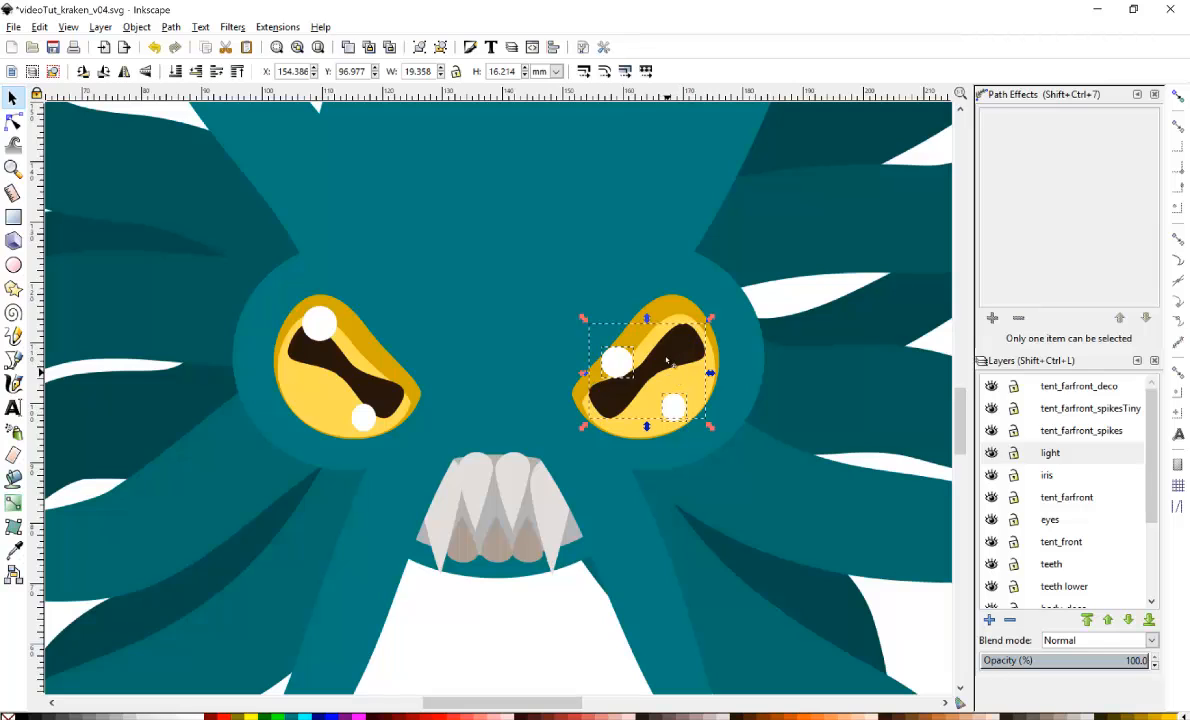
{"action": "left_click", "coordinate": [676, 340], "text": "shift"}
{"action": "left_click", "coordinate": [624, 296], "text": "shift"}
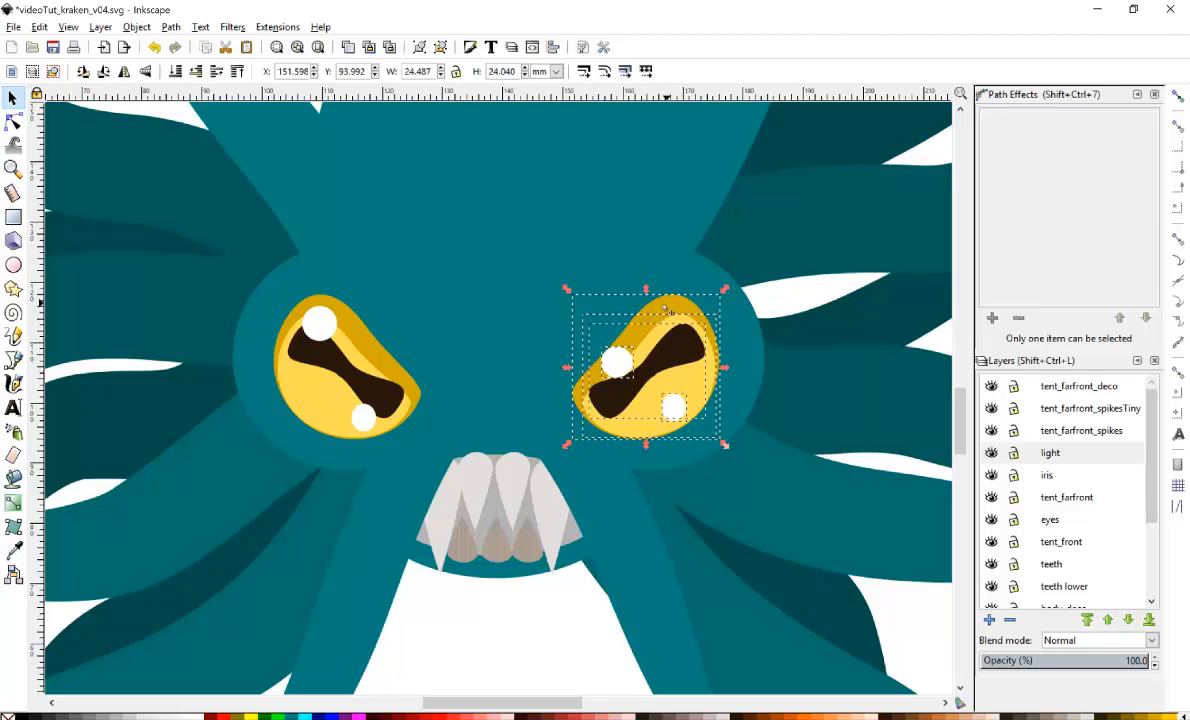
{"action": "left_click", "coordinate": [310, 316], "text": "shift"}
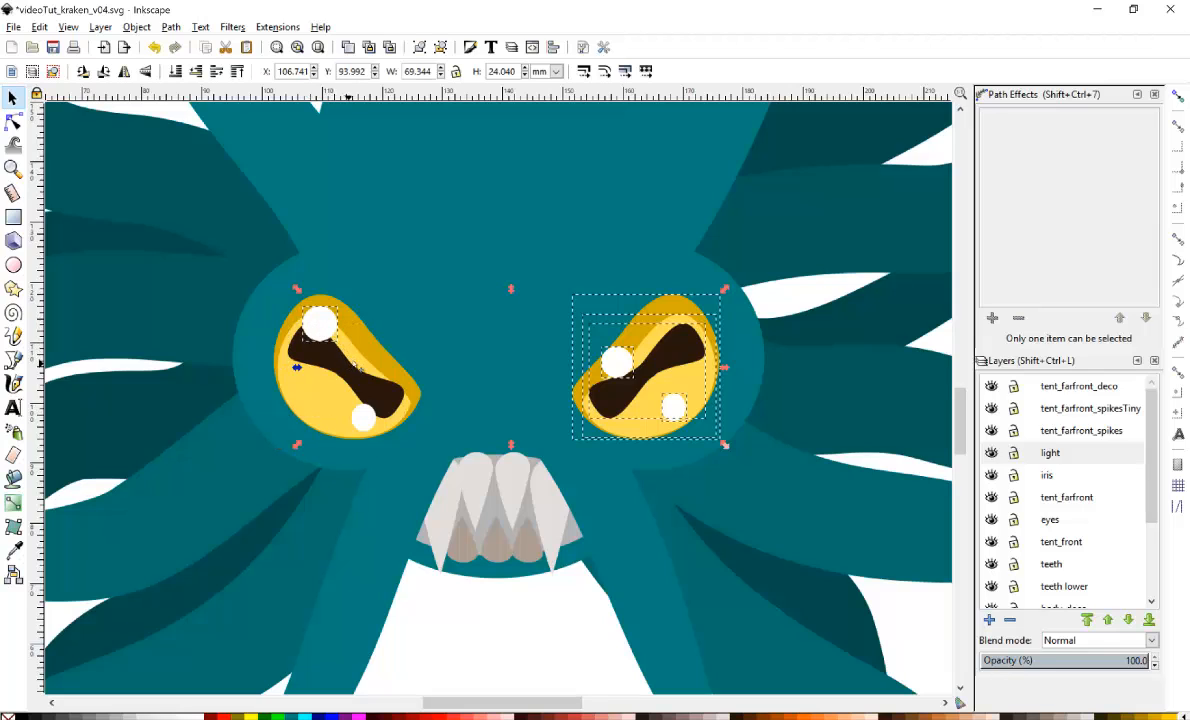
{"action": "left_click", "coordinate": [322, 350], "text": "shift"}
{"action": "left_click", "coordinate": [298, 378], "text": "shift"}
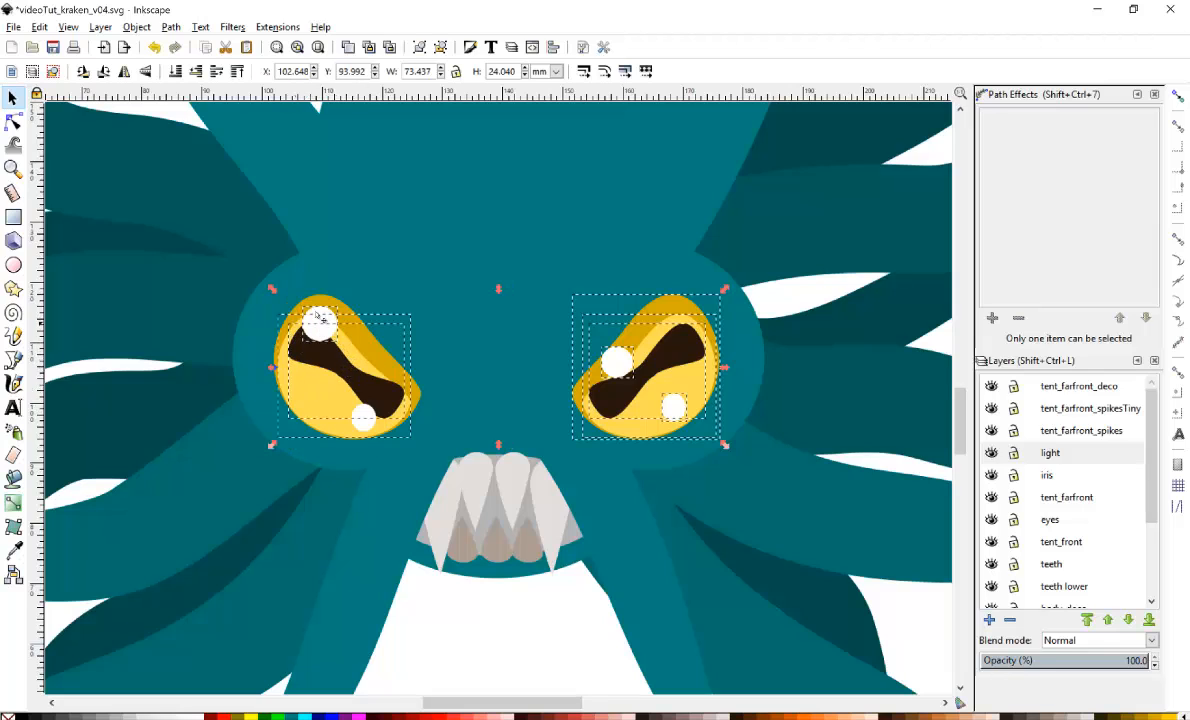
{"action": "key", "text": "n"}
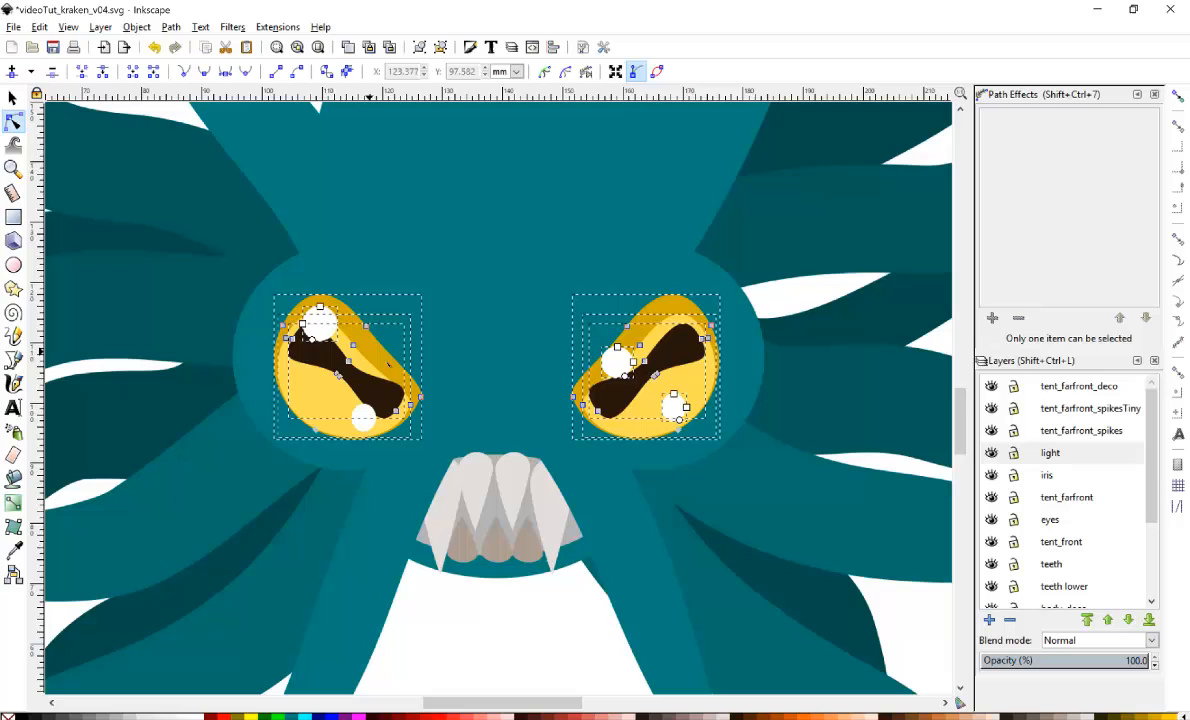
{"action": "left_click", "coordinate": [14, 102]}
{"action": "left_click_drag", "start_coordinate": [726, 291], "coordinate": [849, 245]}
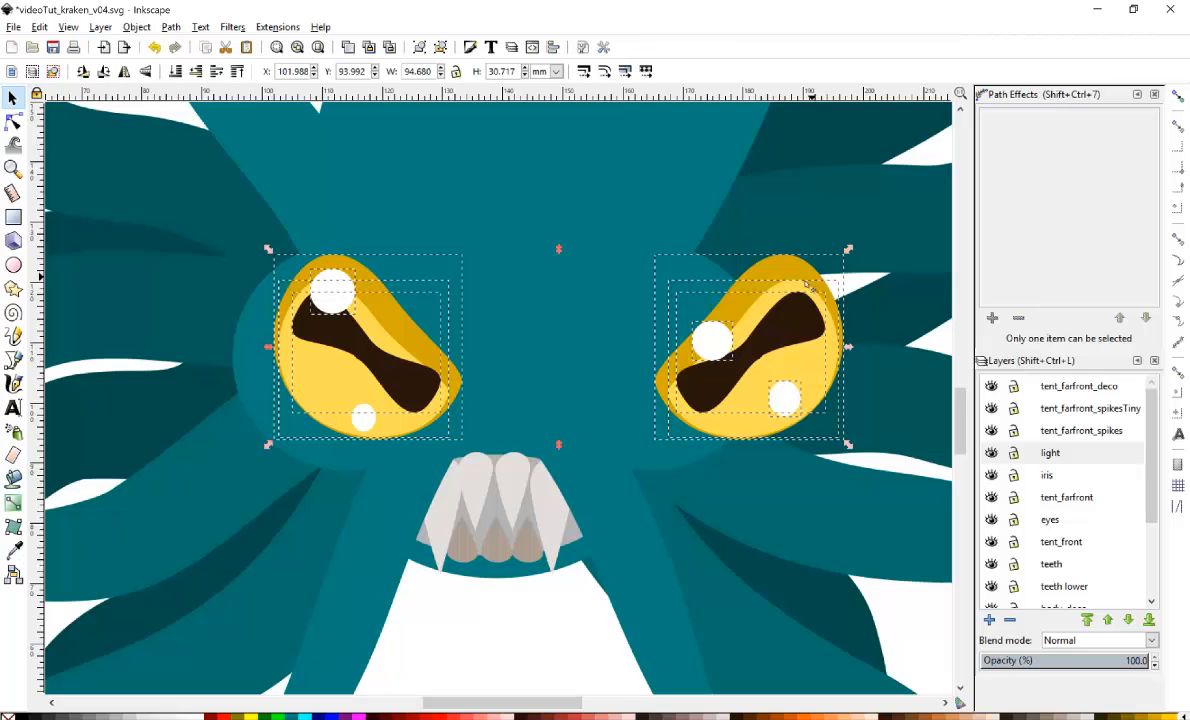
{"action": "left_click_drag", "start_coordinate": [803, 283], "coordinate": [822, 266]}
{"action": "left_click_drag", "start_coordinate": [778, 320], "coordinate": [769, 322]}
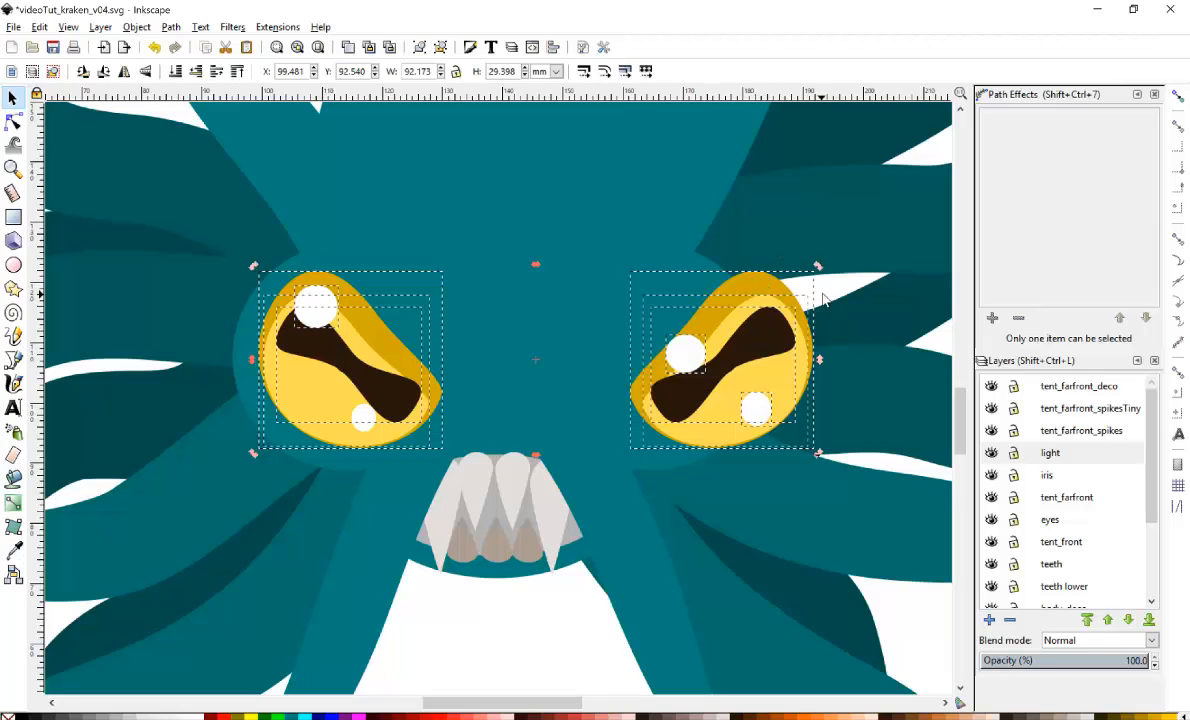
Select the right eye and move it slightly left toward the face centre.
{"action": "key", "text": "Escape"}
{"action": "left_click", "coordinate": [760, 293]}
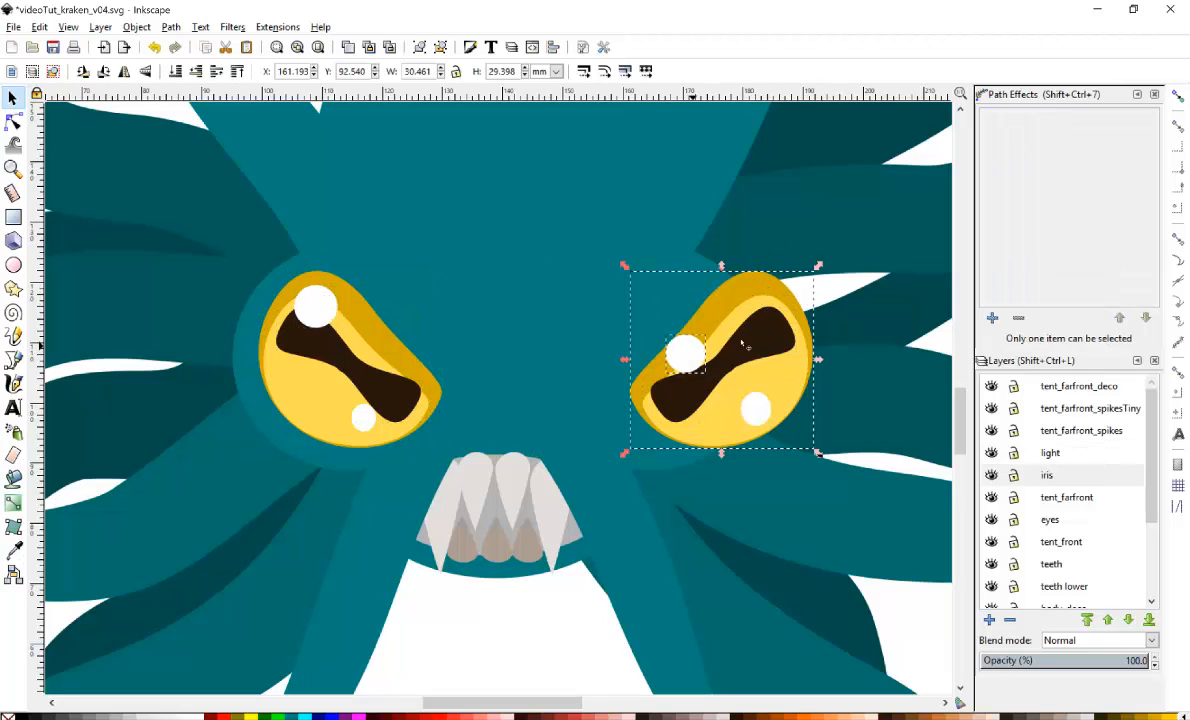
{"action": "left_click", "coordinate": [753, 334], "text": "shift"}
{"action": "left_click", "coordinate": [721, 332], "text": "shift"}
{"action": "left_click", "coordinate": [762, 405], "text": "shift"}
{"action": "left_click_drag", "start_coordinate": [760, 391], "coordinate": [689, 377]}
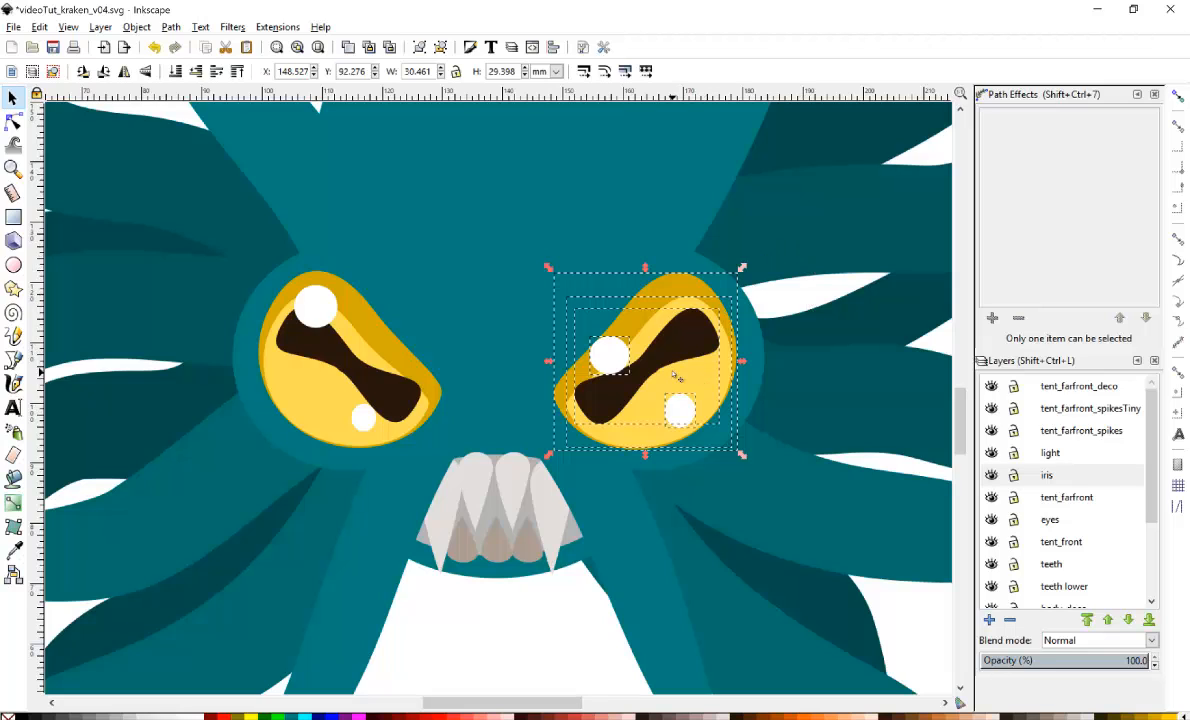
{"action": "left_click_drag", "start_coordinate": [686, 347], "coordinate": [691, 350]}
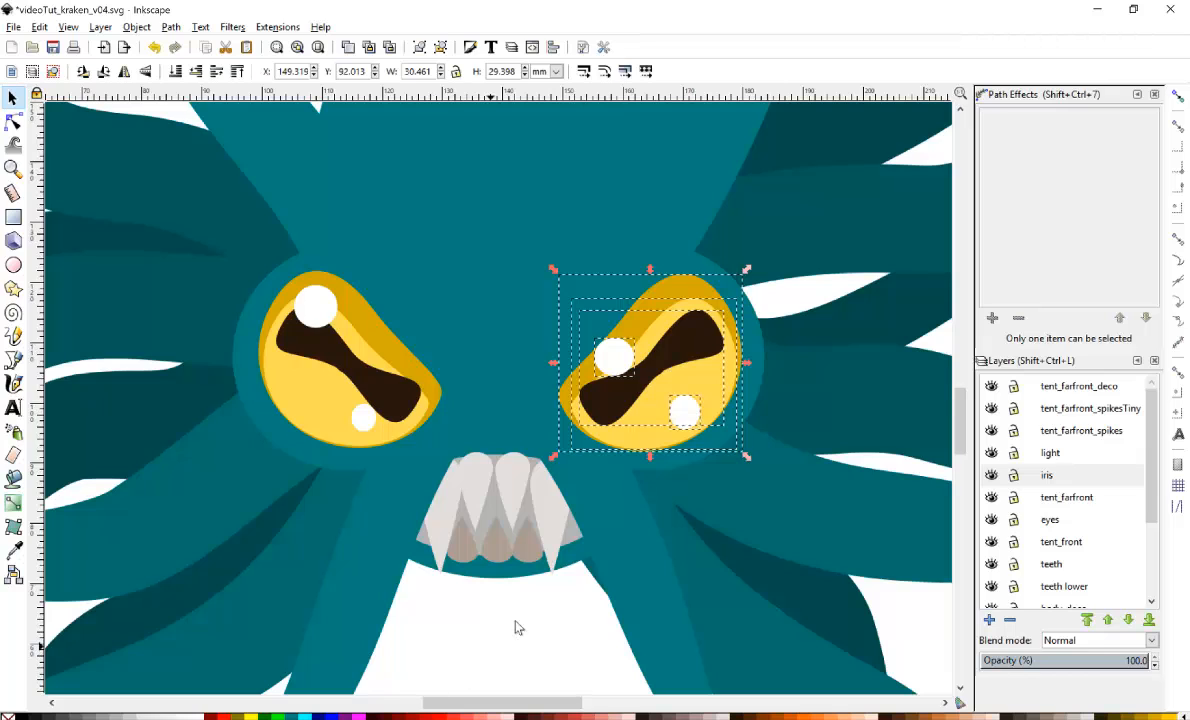
Lighten the teal fill of both eye sockets to lightness 78 and raise the eyes layer above tent_farfront.
{"action": "key", "text": "Escape"}
{"action": "scroll", "coordinate": [469, 355], "scroll_direction": "down", "scroll_amount": 3}
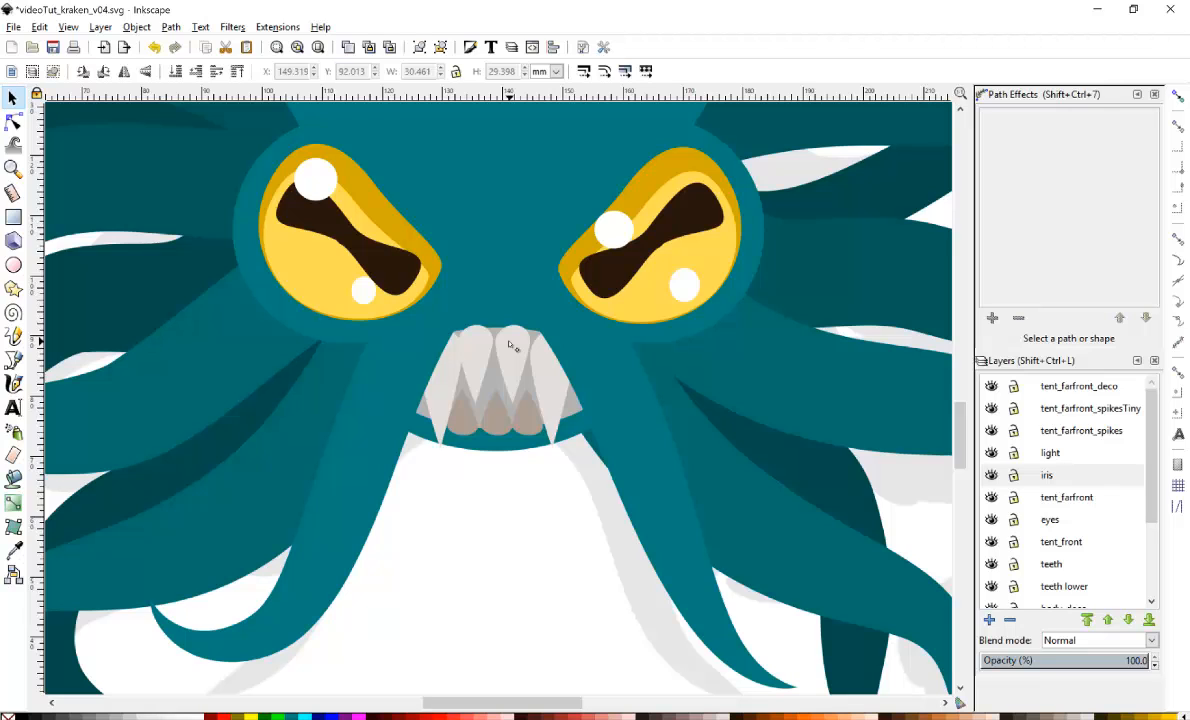
{"action": "key", "text": "5"}
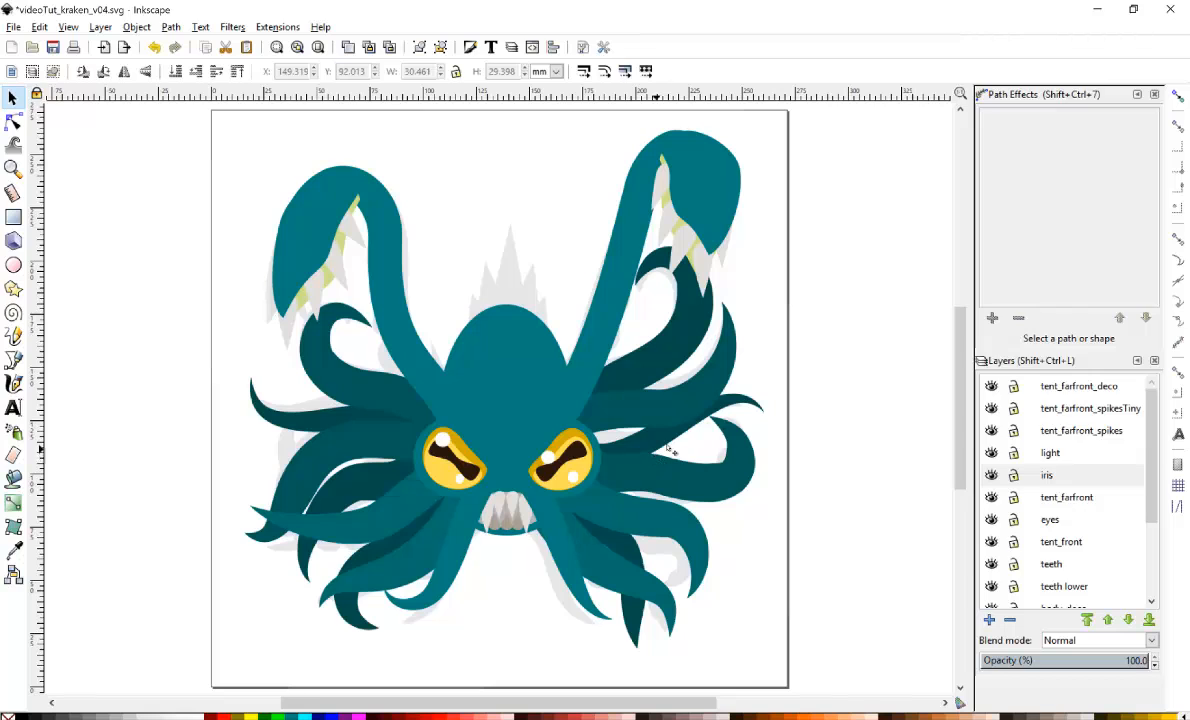
{"action": "key", "text": "ctrl+shift+f"}
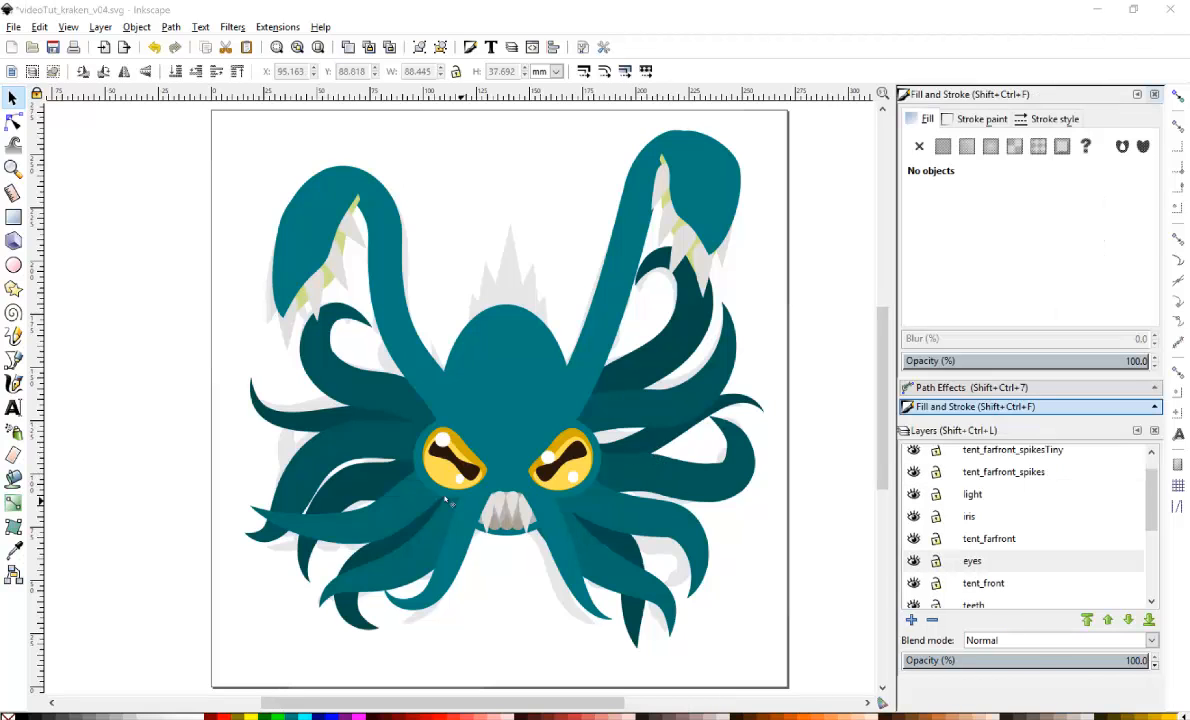
{"action": "left_click", "coordinate": [420, 466]}
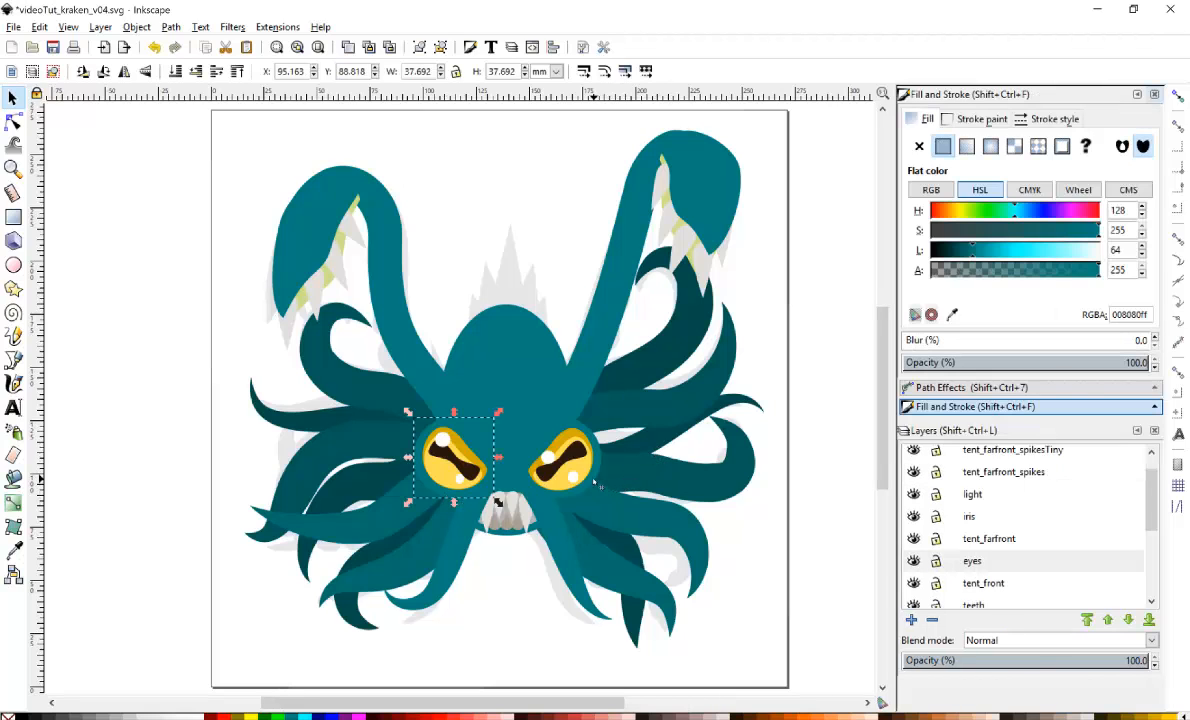
{"action": "left_click", "coordinate": [597, 485], "text": "shift"}
{"action": "left_click_drag", "start_coordinate": [976, 257], "coordinate": [987, 257]}
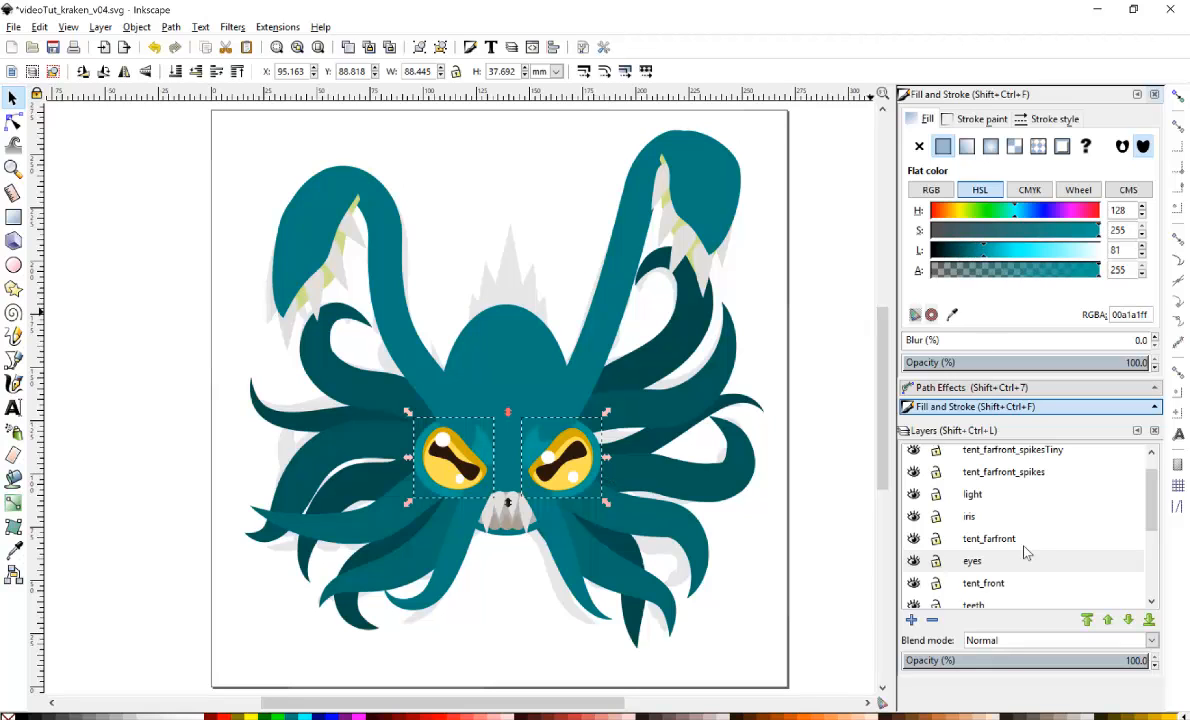
{"action": "left_click", "coordinate": [1108, 620]}
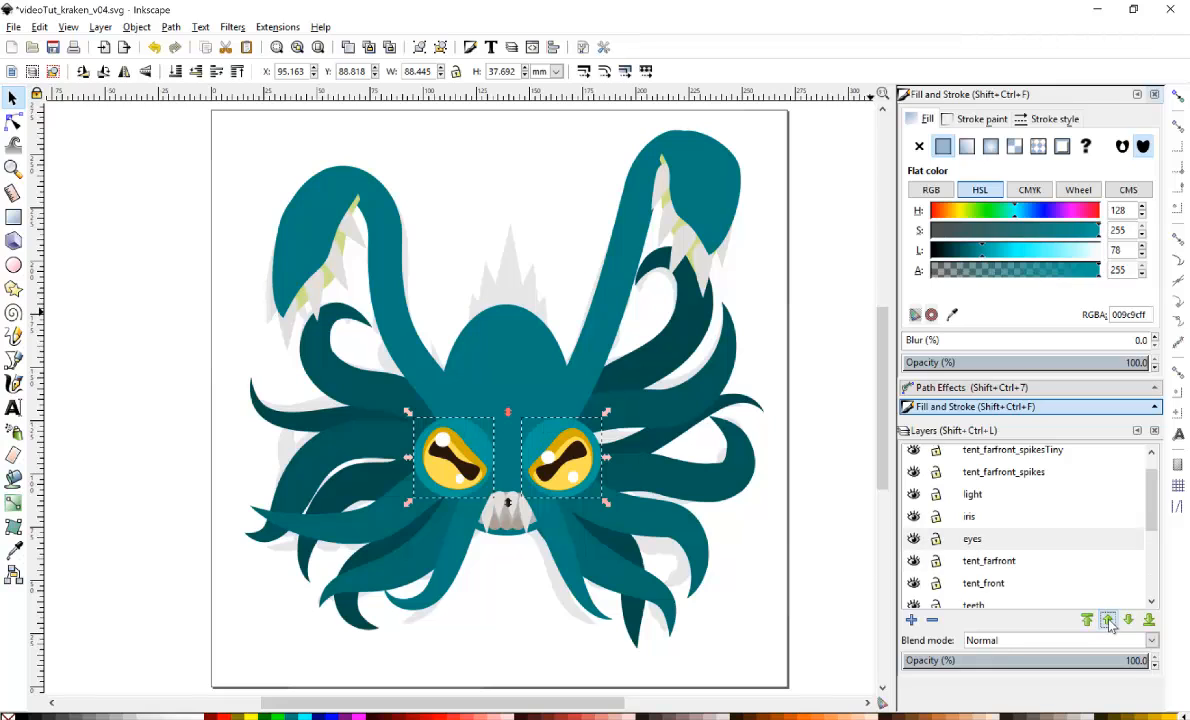
{"action": "left_click", "coordinate": [770, 512]}
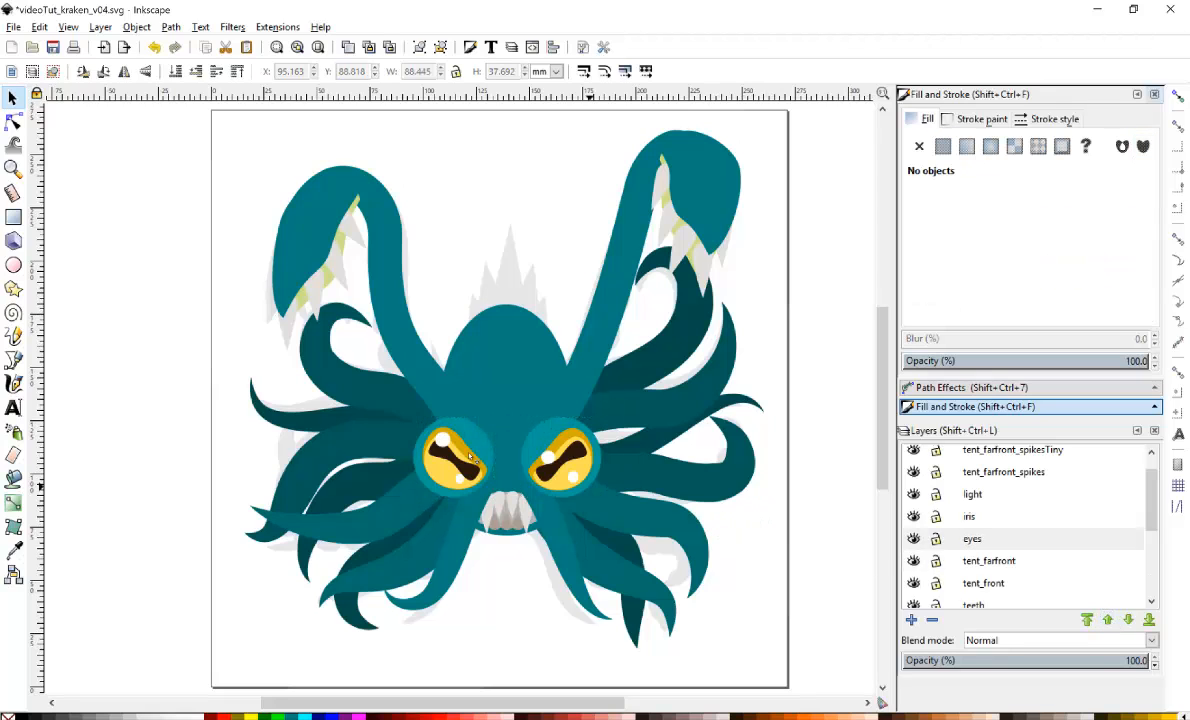
Draw a closed zigzag spike shape above the head with the Bezier tool.
{"action": "left_click", "coordinate": [13, 359]}
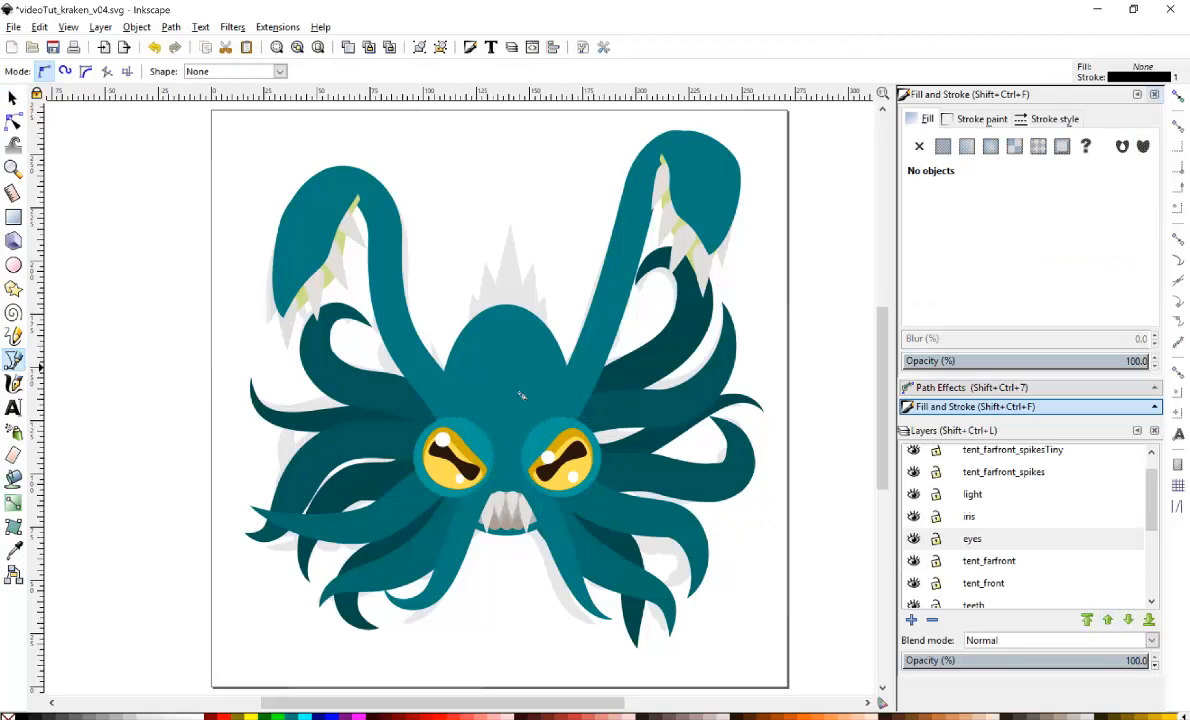
{"action": "left_click", "coordinate": [465, 258]}
{"action": "left_click", "coordinate": [493, 189]}
{"action": "left_click", "coordinate": [501, 210]}
{"action": "left_click", "coordinate": [590, 171]}
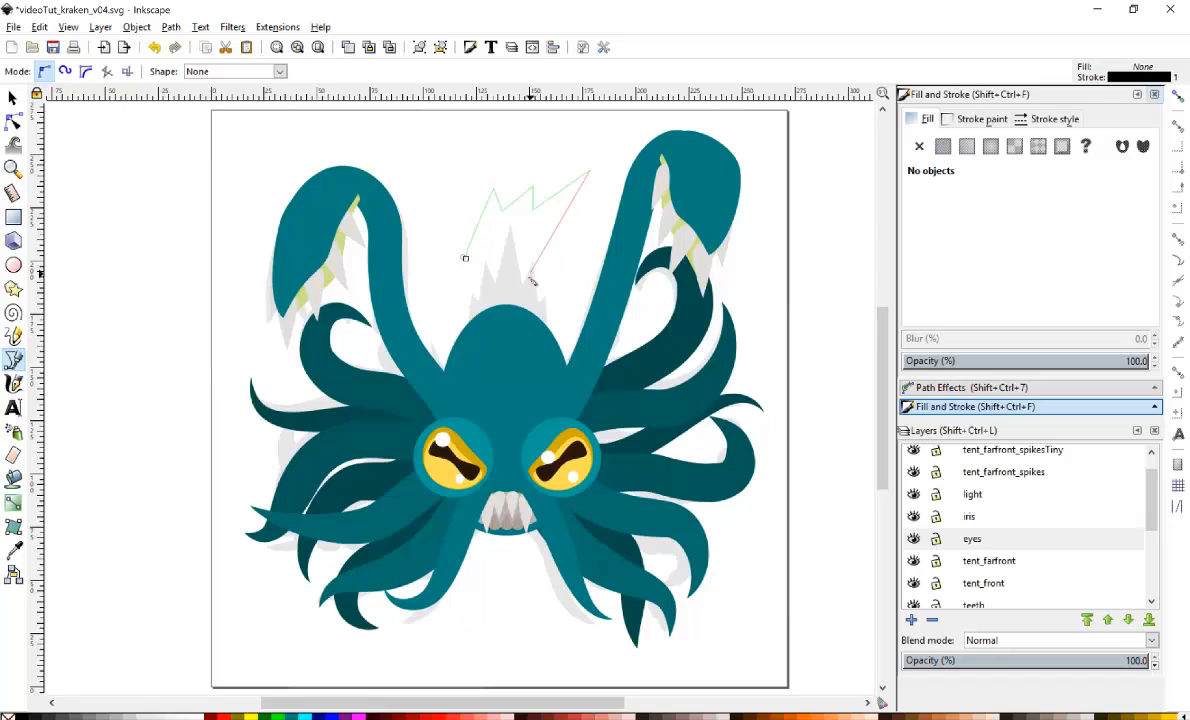
{"action": "left_click", "coordinate": [527, 279]}
{"action": "left_click", "coordinate": [465, 259]}
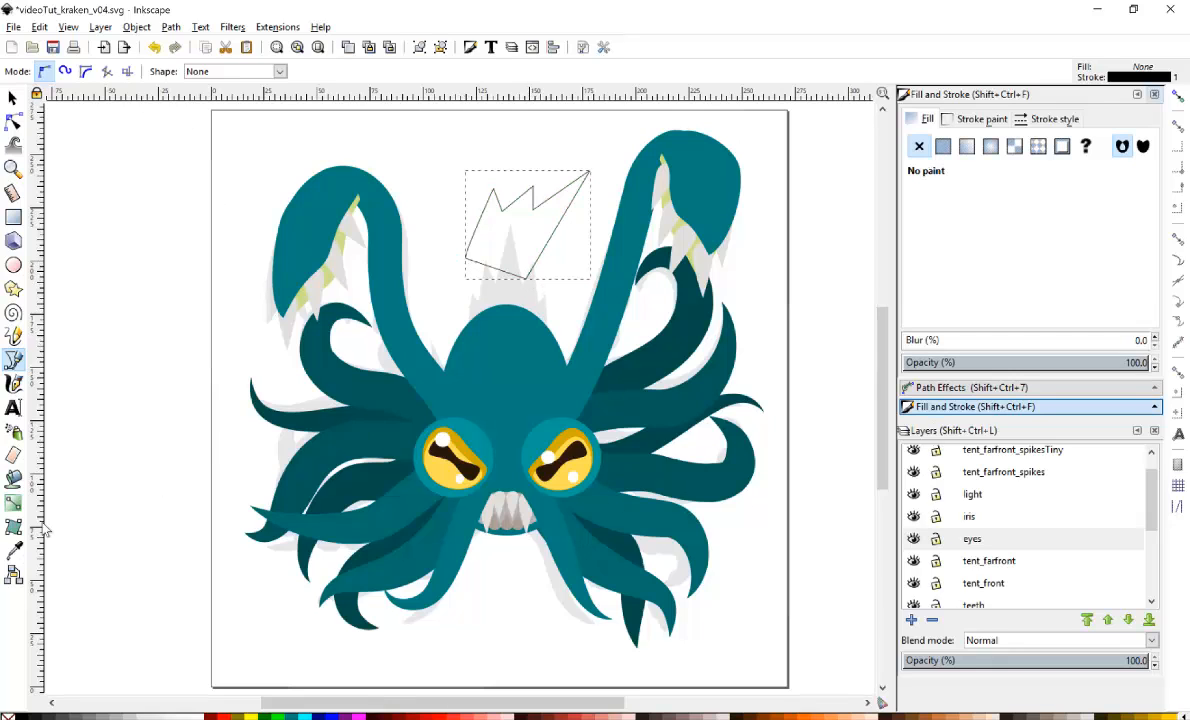
Fill the spike with the body's teal using the dropper and remove its stroke.
{"action": "left_click", "coordinate": [13, 550]}
{"action": "left_click", "coordinate": [558, 433]}
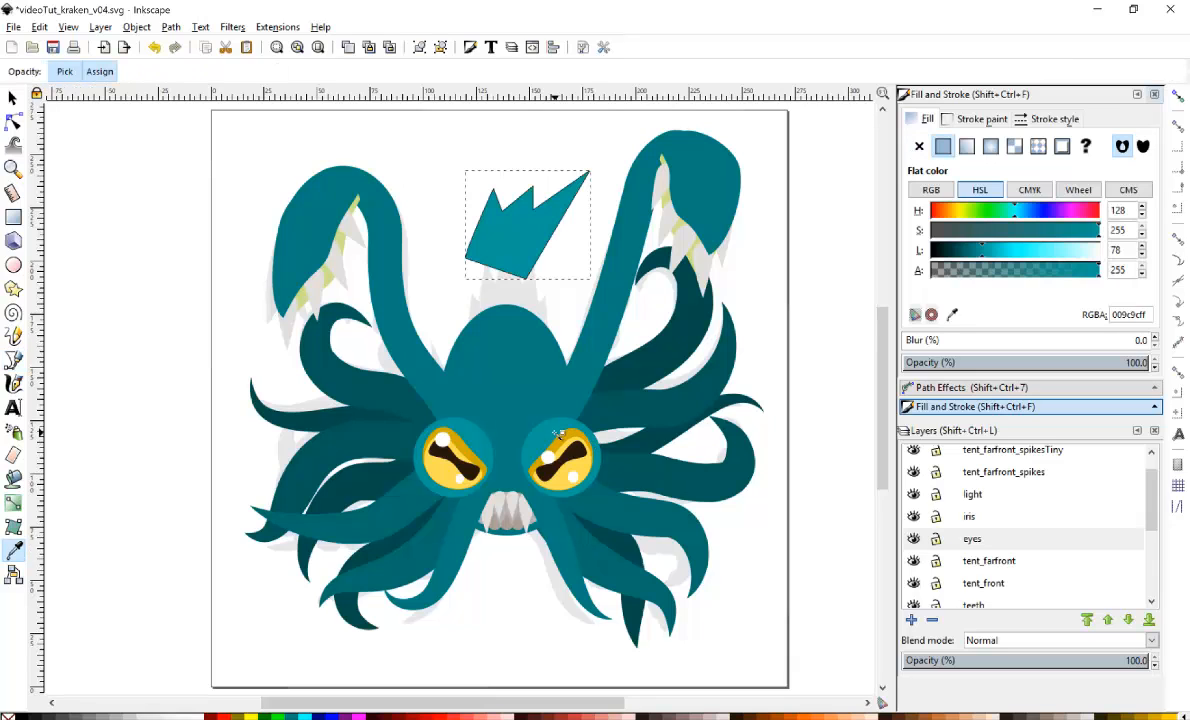
{"action": "left_click", "coordinate": [955, 119]}
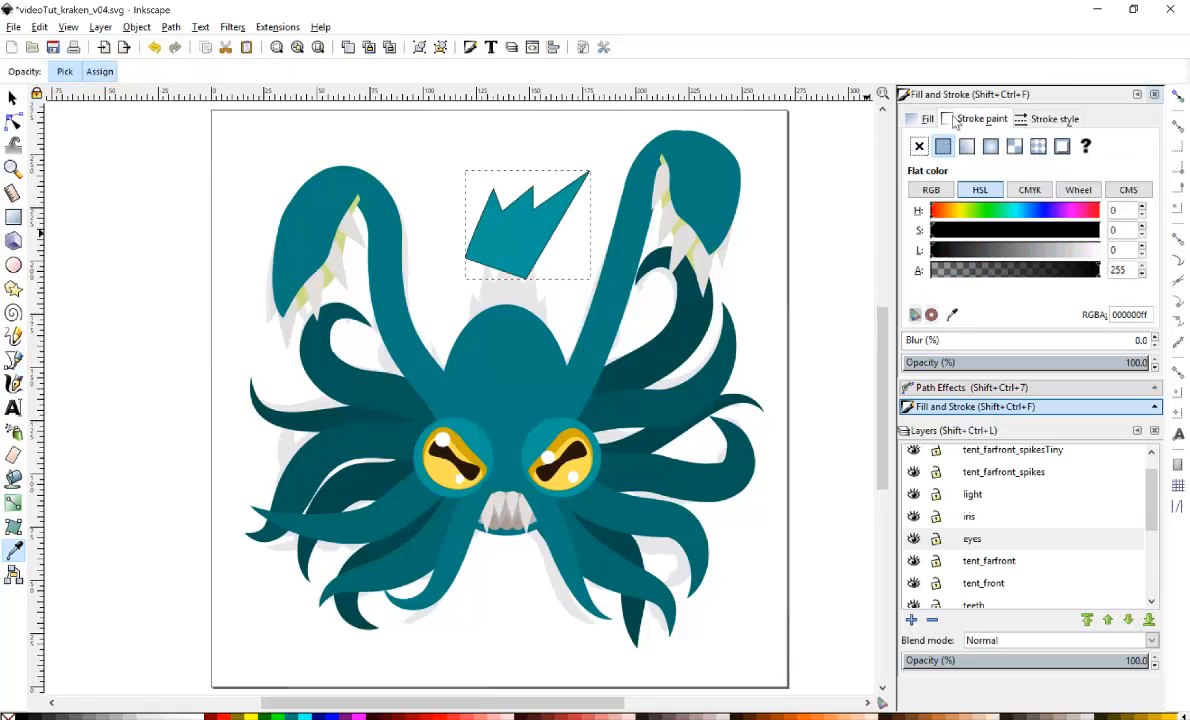
{"action": "left_click", "coordinate": [1048, 121]}
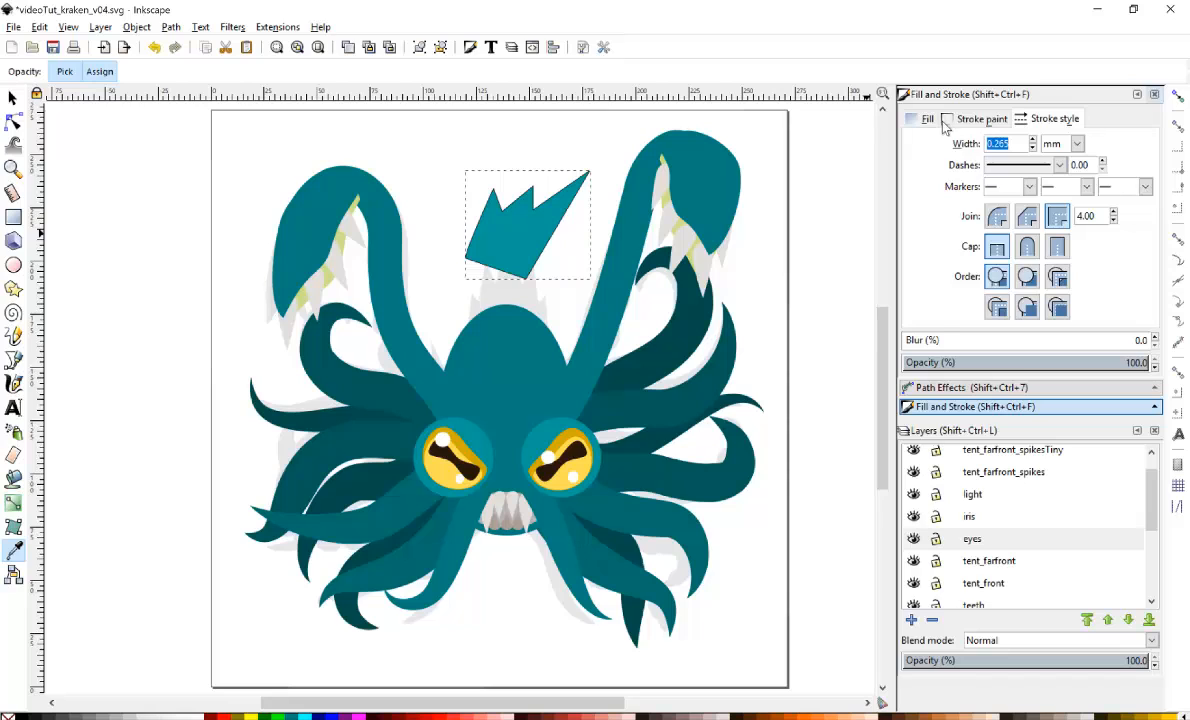
{"action": "left_click", "coordinate": [944, 118]}
{"action": "left_click", "coordinate": [916, 147]}
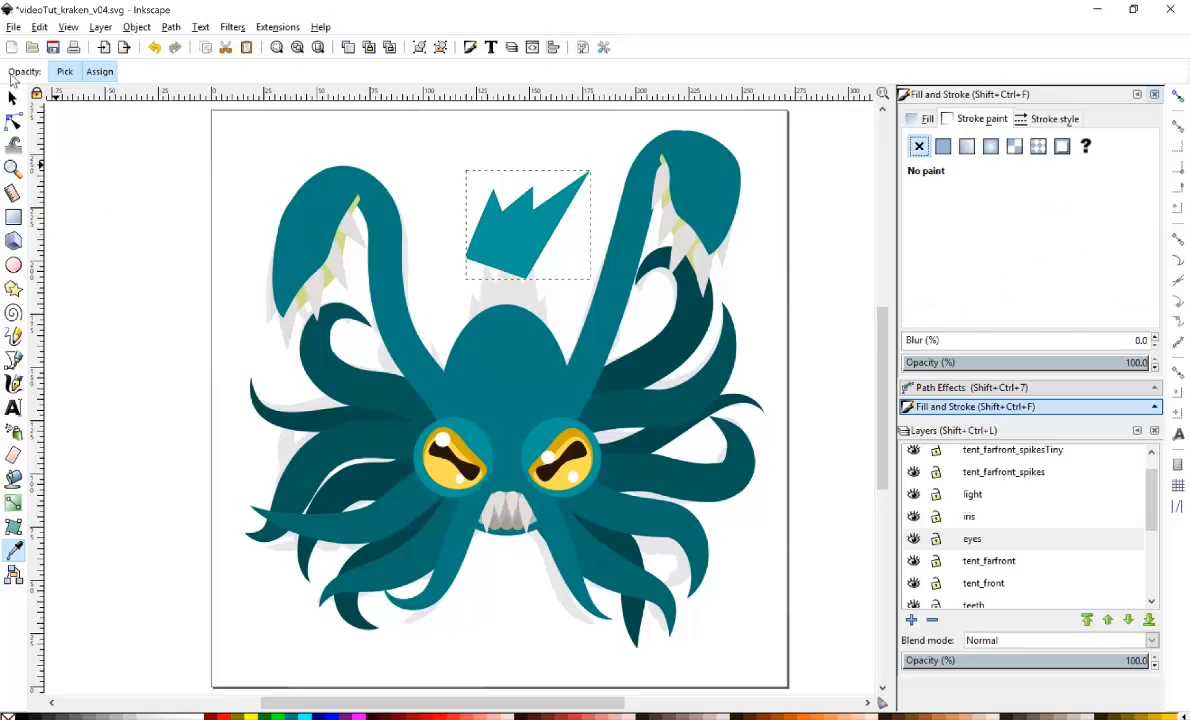
Move the spike shape down onto the head above the right eye.
{"action": "left_click", "coordinate": [12, 98]}
{"action": "left_click_drag", "start_coordinate": [525, 246], "coordinate": [593, 412]}
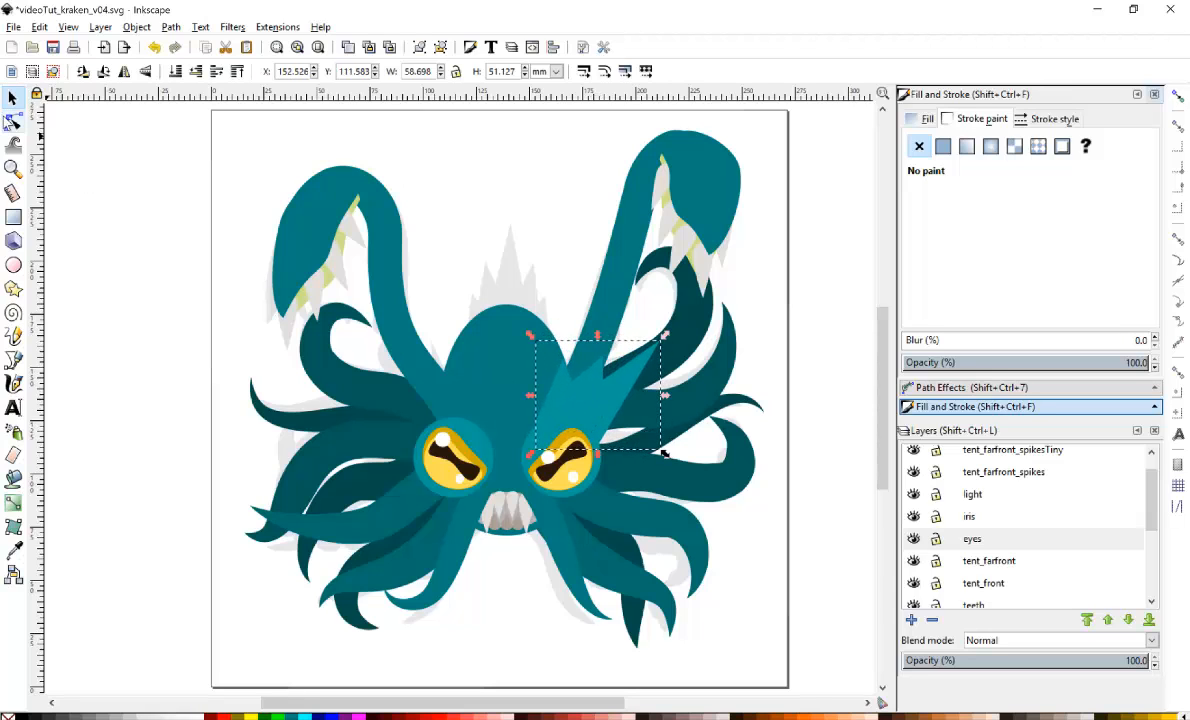
{"action": "left_click", "coordinate": [13, 123]}
{"action": "double_click", "coordinate": [13, 121]}
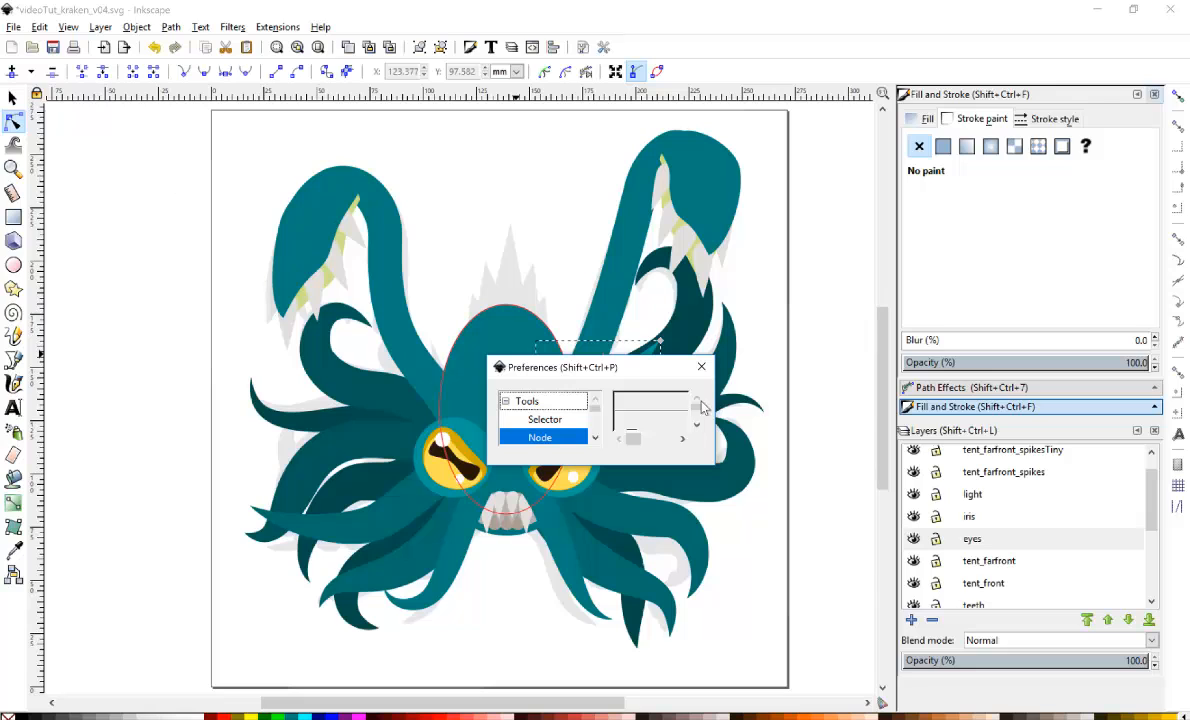
{"action": "left_click", "coordinate": [700, 370]}
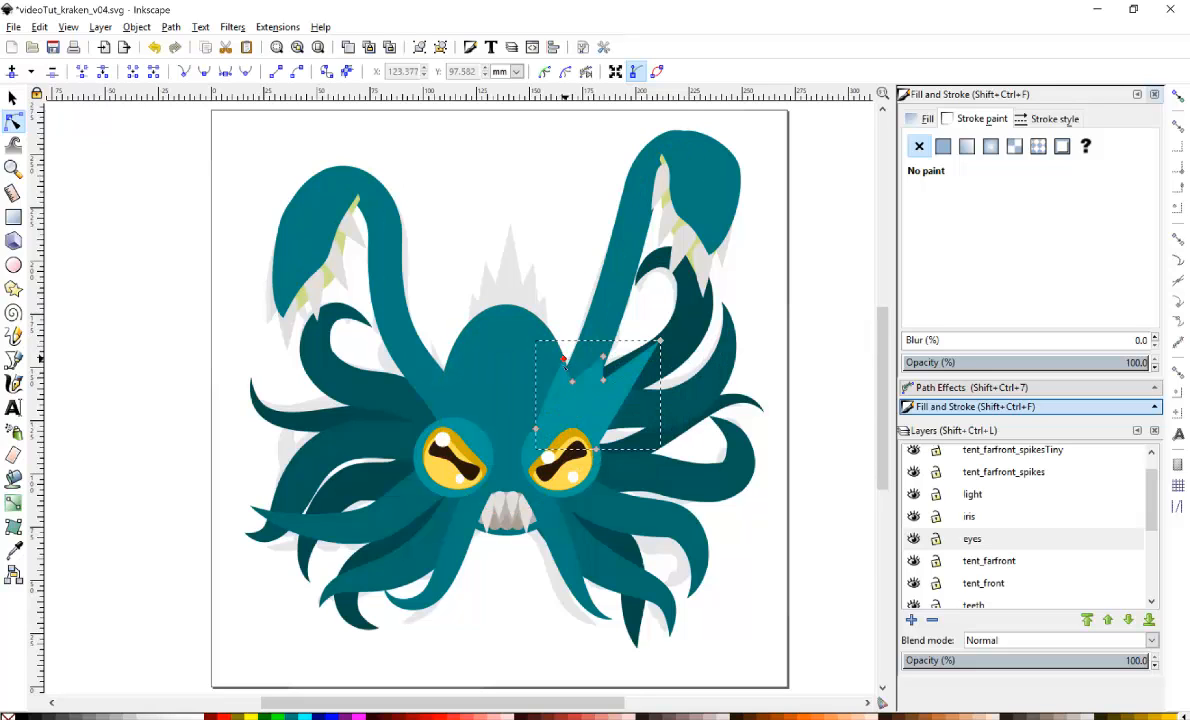
Reshape the spike's nodes so it fits between the right eye and the upper tentacle.
{"action": "left_click_drag", "start_coordinate": [564, 360], "coordinate": [557, 378]}
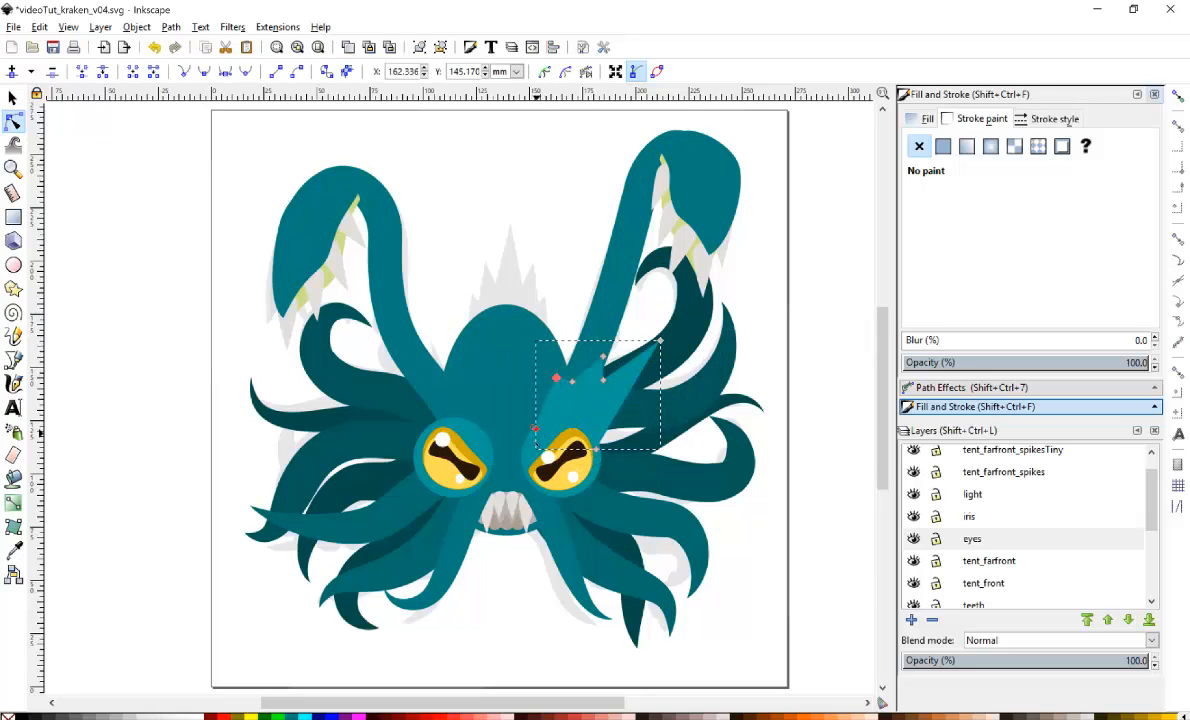
{"action": "left_click_drag", "start_coordinate": [535, 428], "coordinate": [524, 447]}
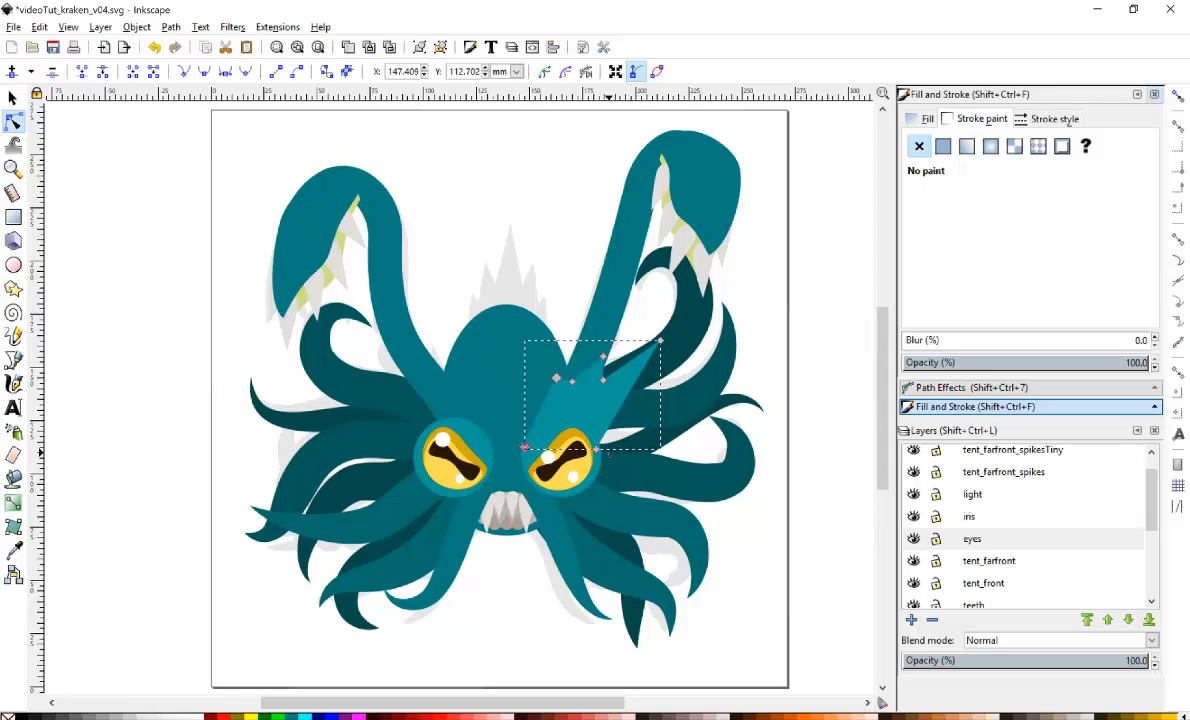
{"action": "left_click_drag", "start_coordinate": [596, 450], "coordinate": [600, 467]}
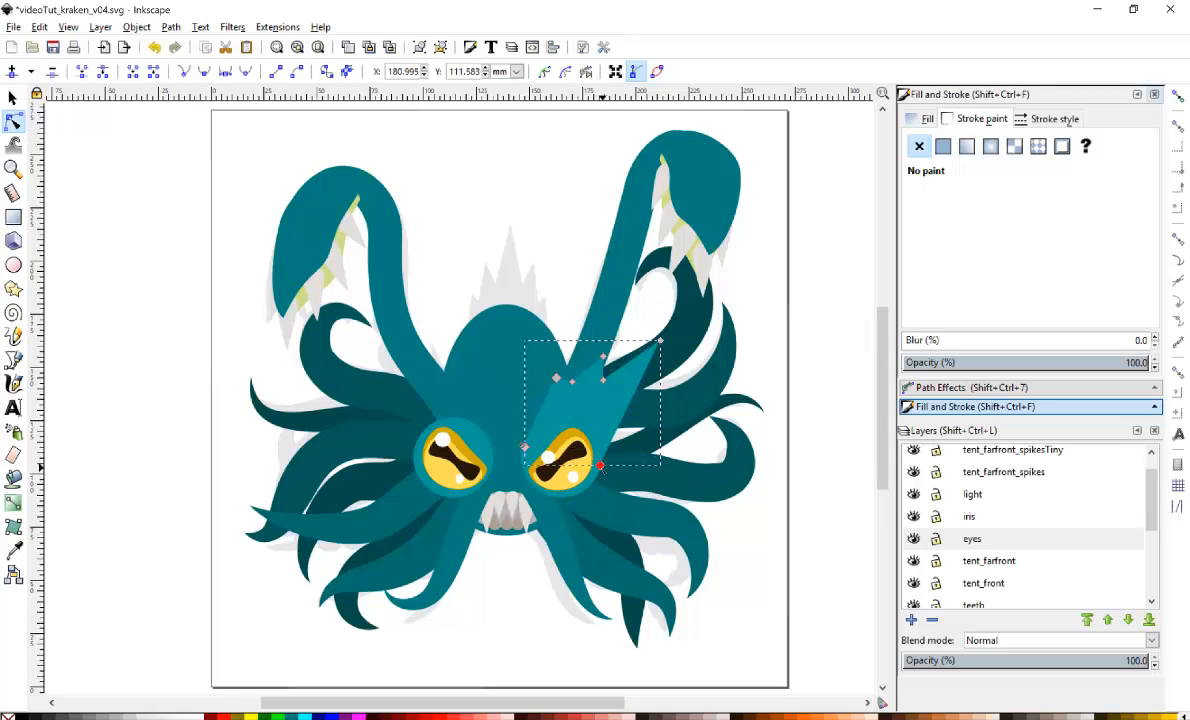
{"action": "left_click_drag", "start_coordinate": [572, 384], "coordinate": [558, 408]}
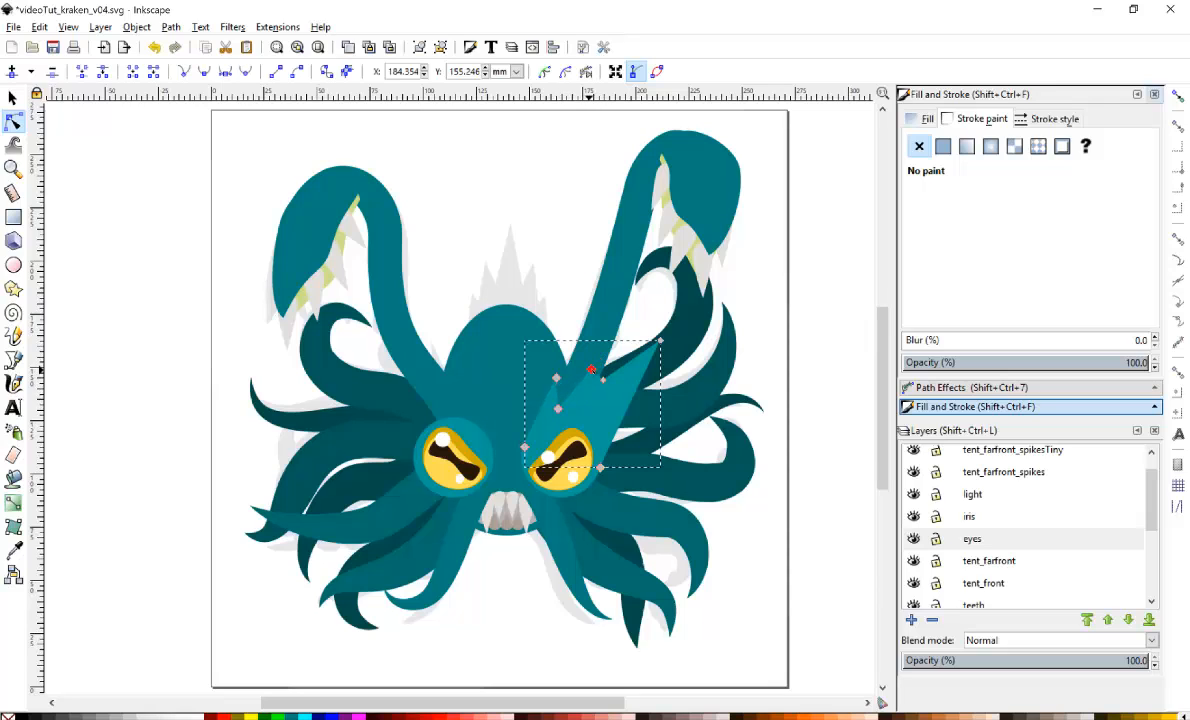
{"action": "left_click_drag", "start_coordinate": [603, 366], "coordinate": [650, 351]}
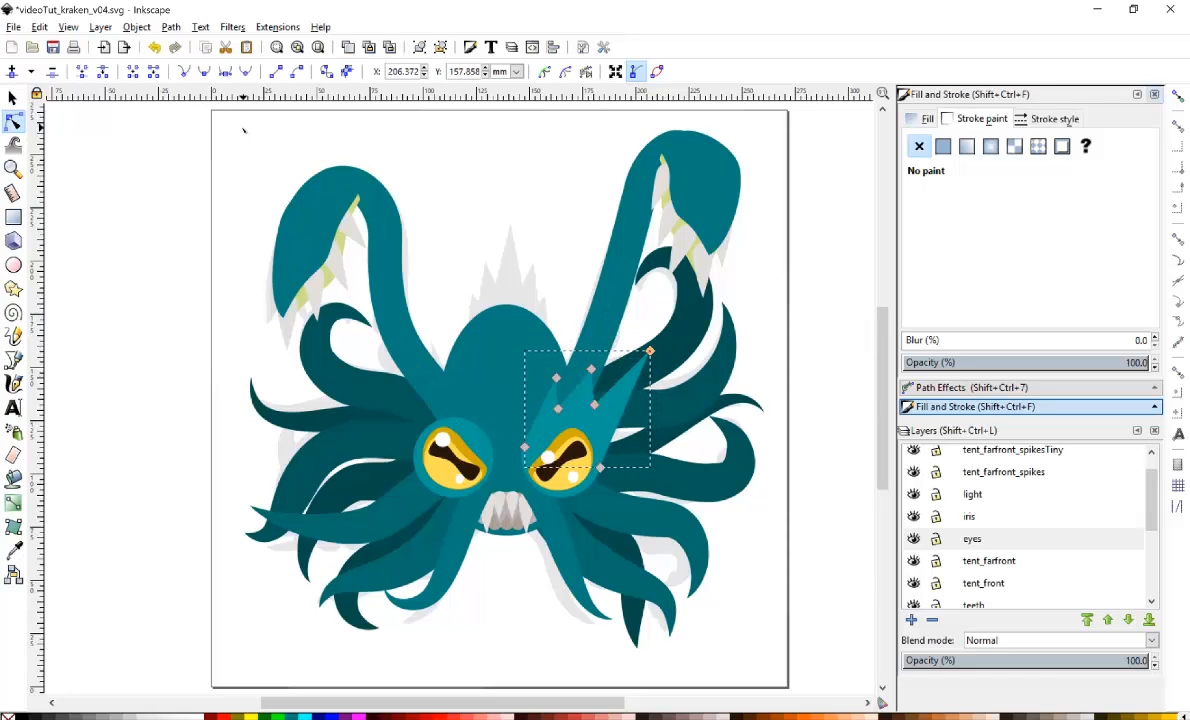
Flip the copied spike horizontally and move it onto the head above the left eye.
{"action": "left_click", "coordinate": [12, 97]}
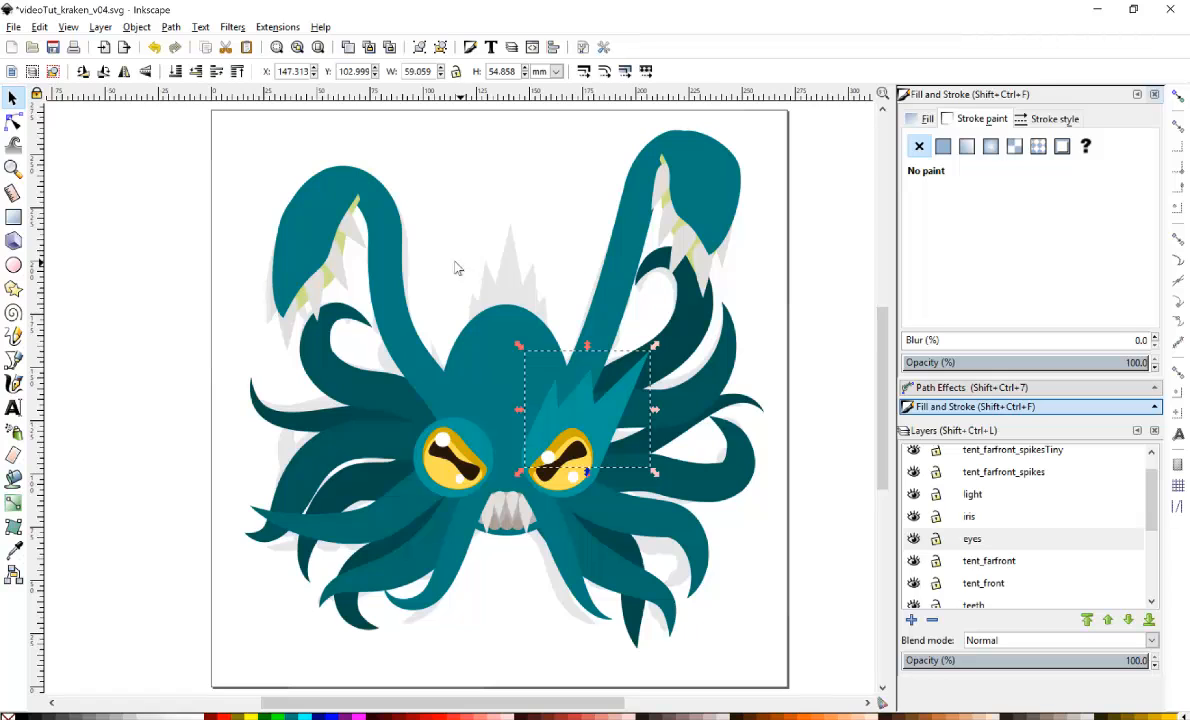
{"action": "left_click", "coordinate": [125, 73]}
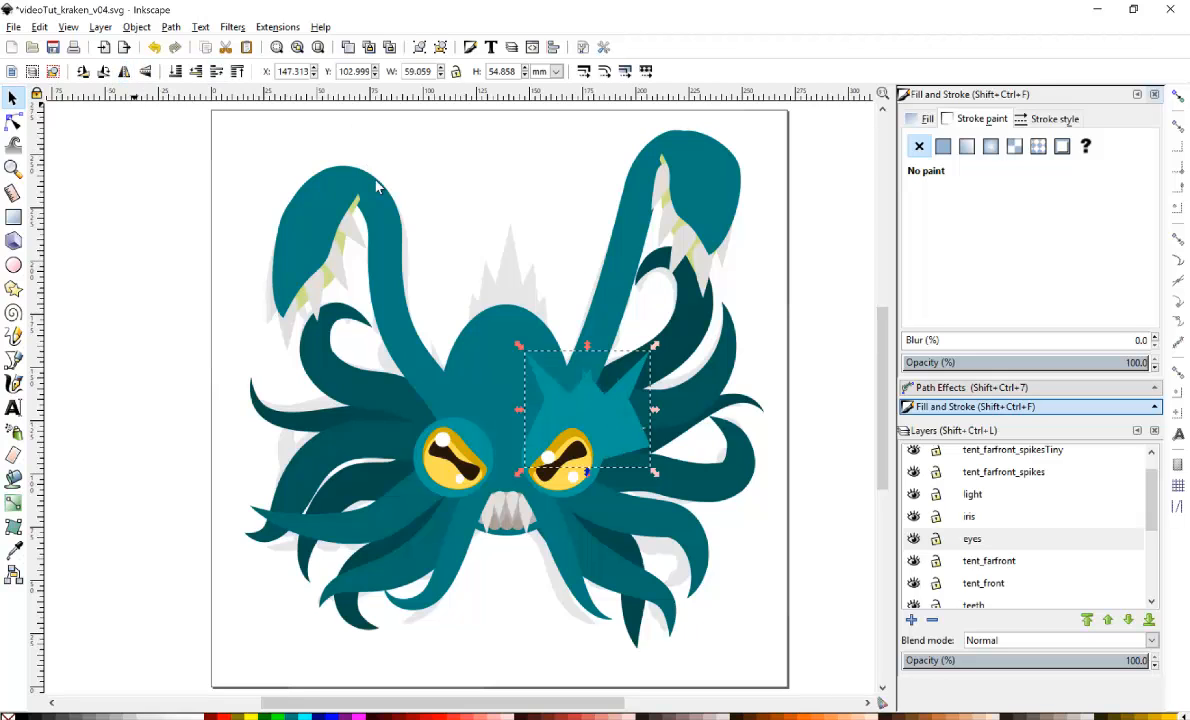
{"action": "left_click_drag", "start_coordinate": [542, 385], "coordinate": [385, 381]}
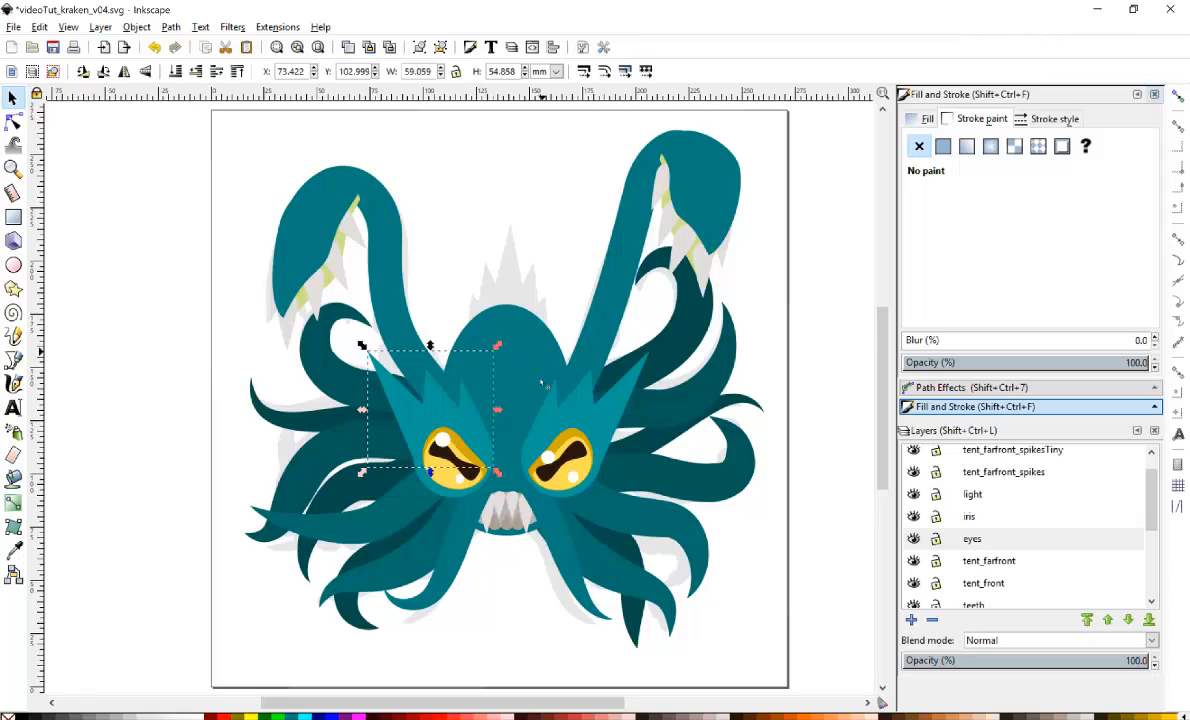
Move another spike copy to the top of the head and rotate it upright.
{"action": "left_click_drag", "start_coordinate": [448, 405], "coordinate": [550, 232]}
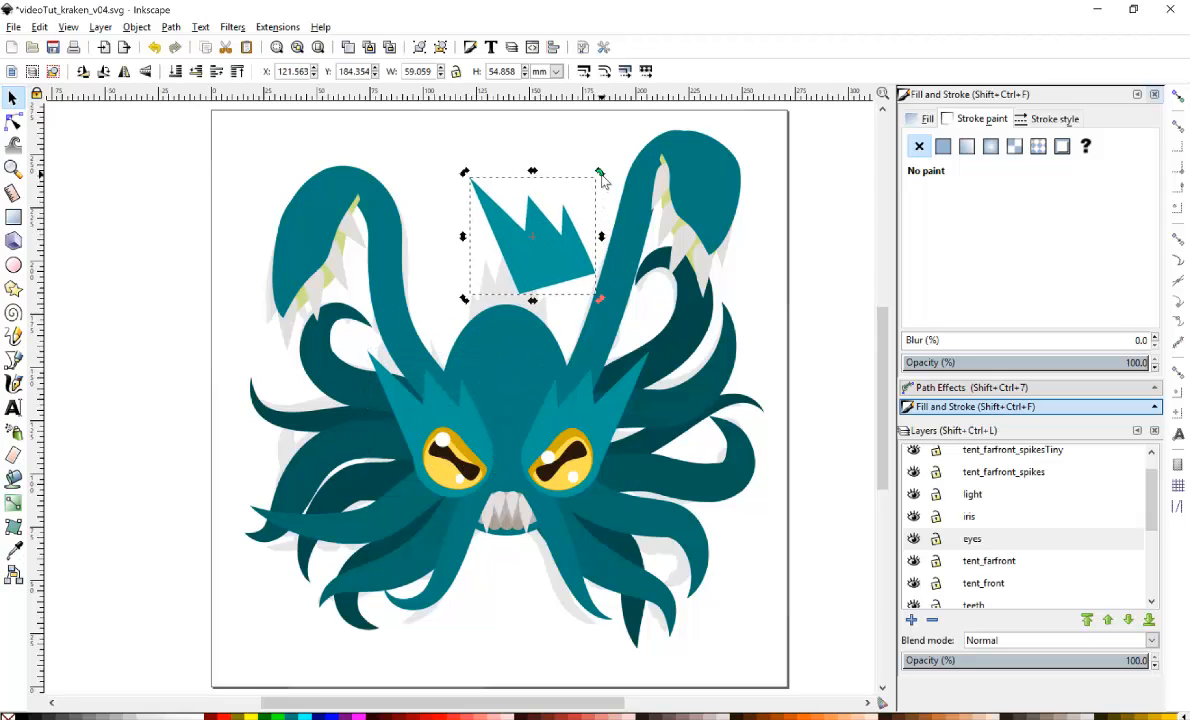
{"action": "left_click_drag", "start_coordinate": [600, 177], "coordinate": [599, 218]}
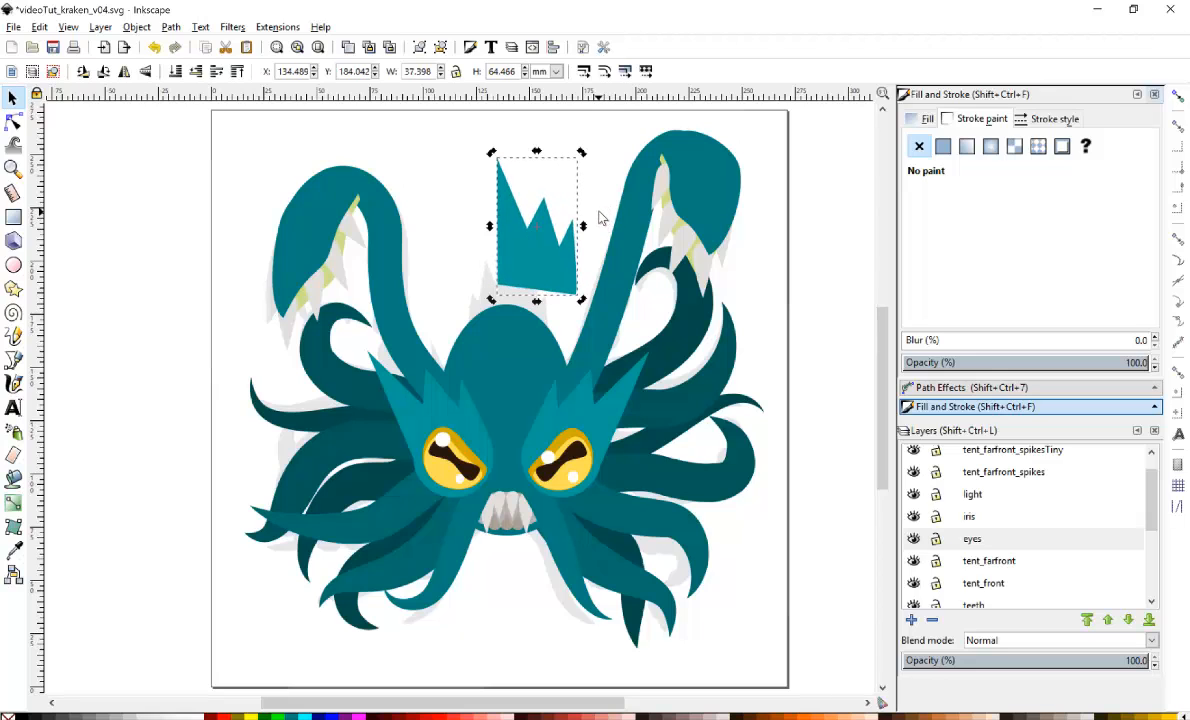
{"action": "left_click", "coordinate": [565, 262]}
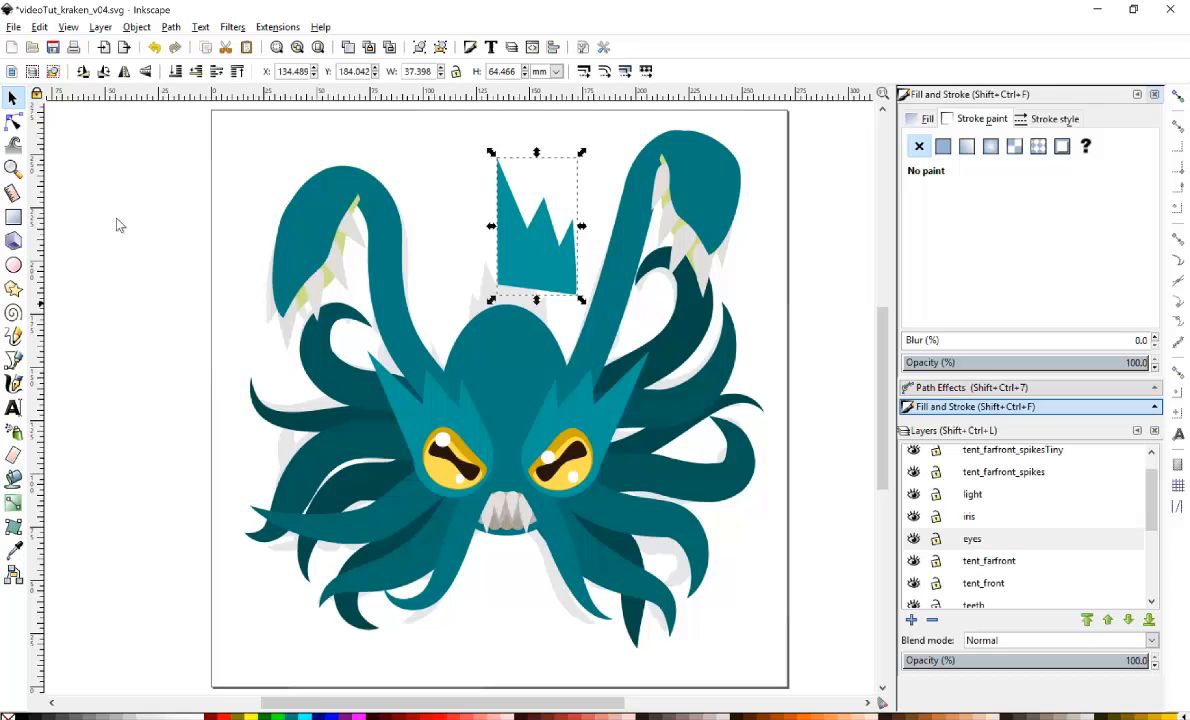
Reshape the top spike's nodes into a taller jagged crest, adding nodes and extending its base into the head.
{"action": "left_click", "coordinate": [13, 121]}
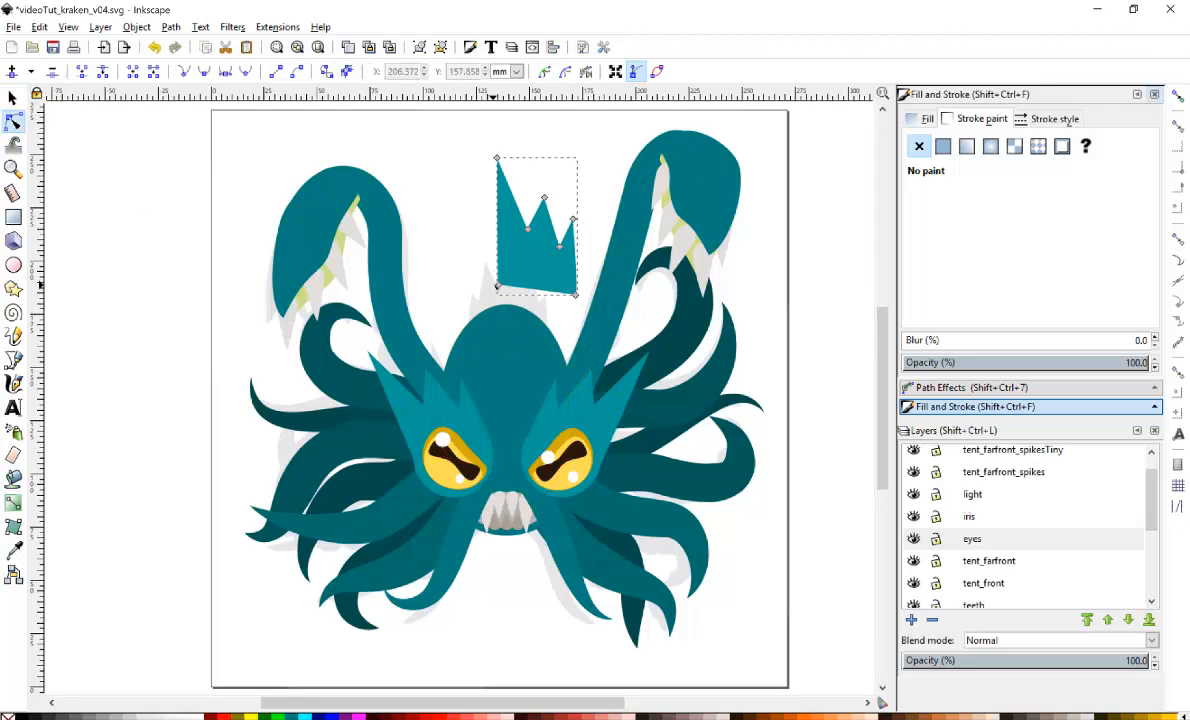
{"action": "left_click_drag", "start_coordinate": [497, 286], "coordinate": [497, 338]}
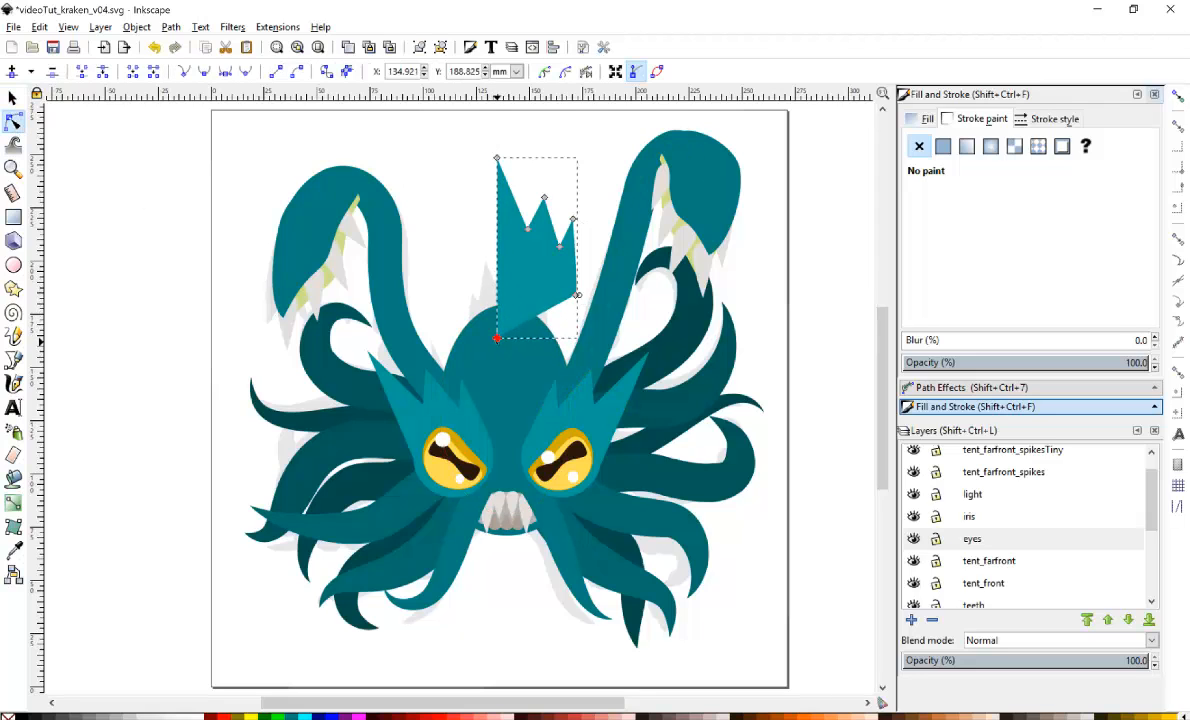
{"action": "double_click", "coordinate": [514, 330]}
{"action": "left_click_drag", "start_coordinate": [514, 330], "coordinate": [565, 298]}
{"action": "double_click", "coordinate": [530, 306]}
{"action": "double_click", "coordinate": [556, 297]}
{"action": "left_click_drag", "start_coordinate": [559, 247], "coordinate": [522, 238]}
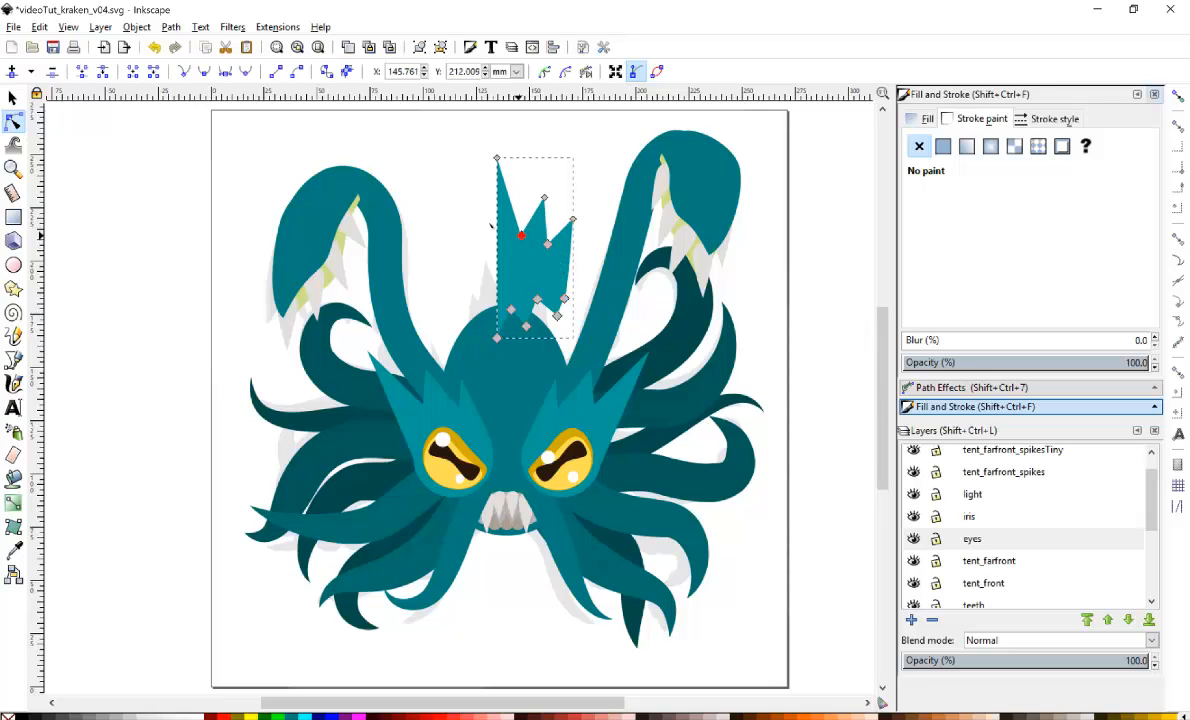
{"action": "left_click", "coordinate": [13, 97]}
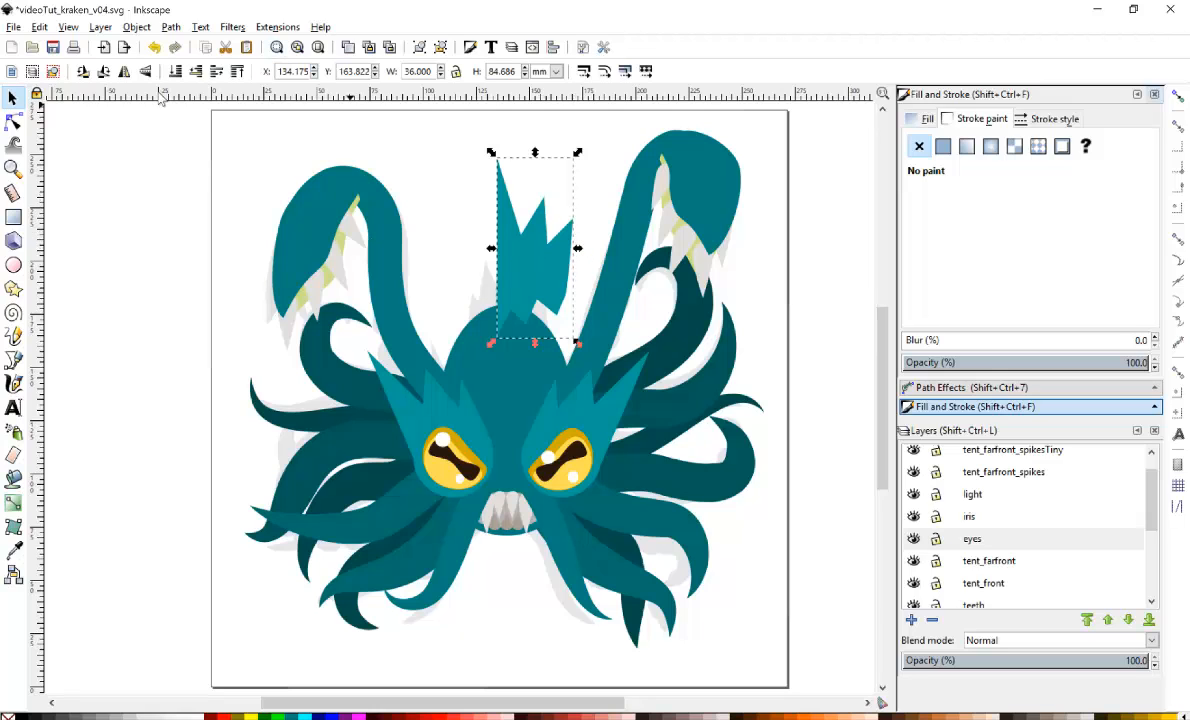
Duplicate the crest, flip the copy horizontally and shift it left to make the crest symmetric.
{"action": "key", "text": "ctrl+d"}
{"action": "left_click", "coordinate": [124, 71]}
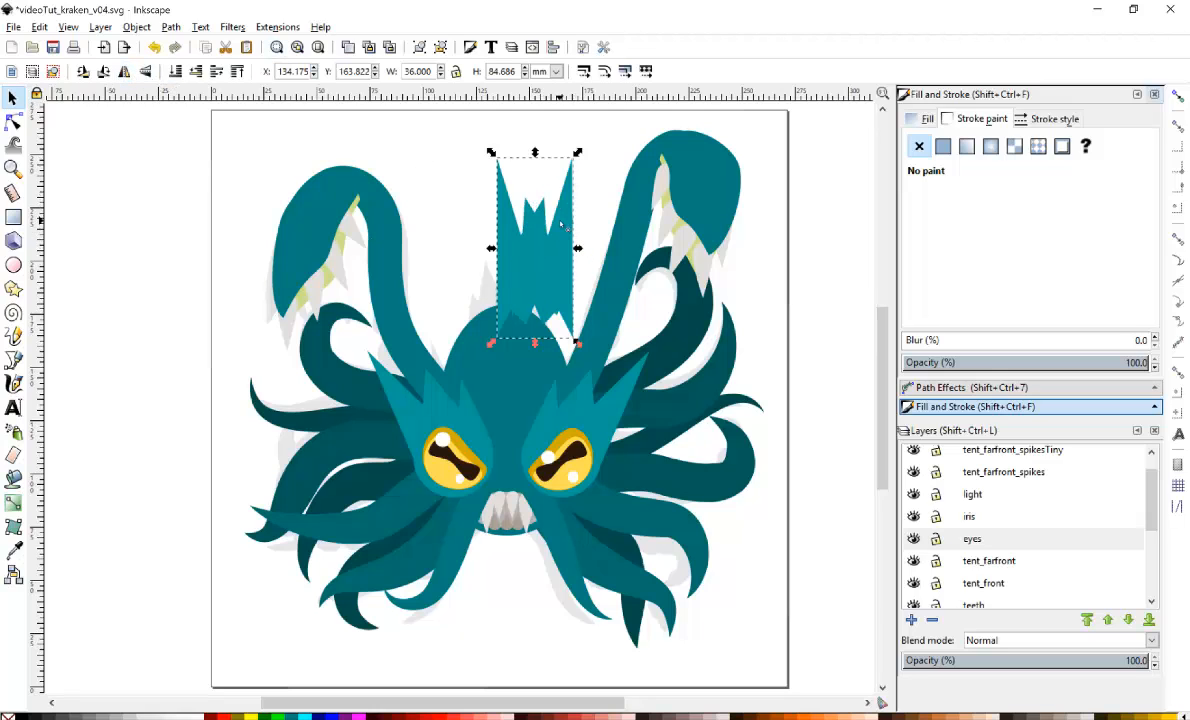
{"action": "left_click_drag", "start_coordinate": [532, 203], "coordinate": [483, 233]}
Narrow the crest copy and move it down onto the top of the head.
{"action": "left_click", "coordinate": [549, 265], "text": "shift"}
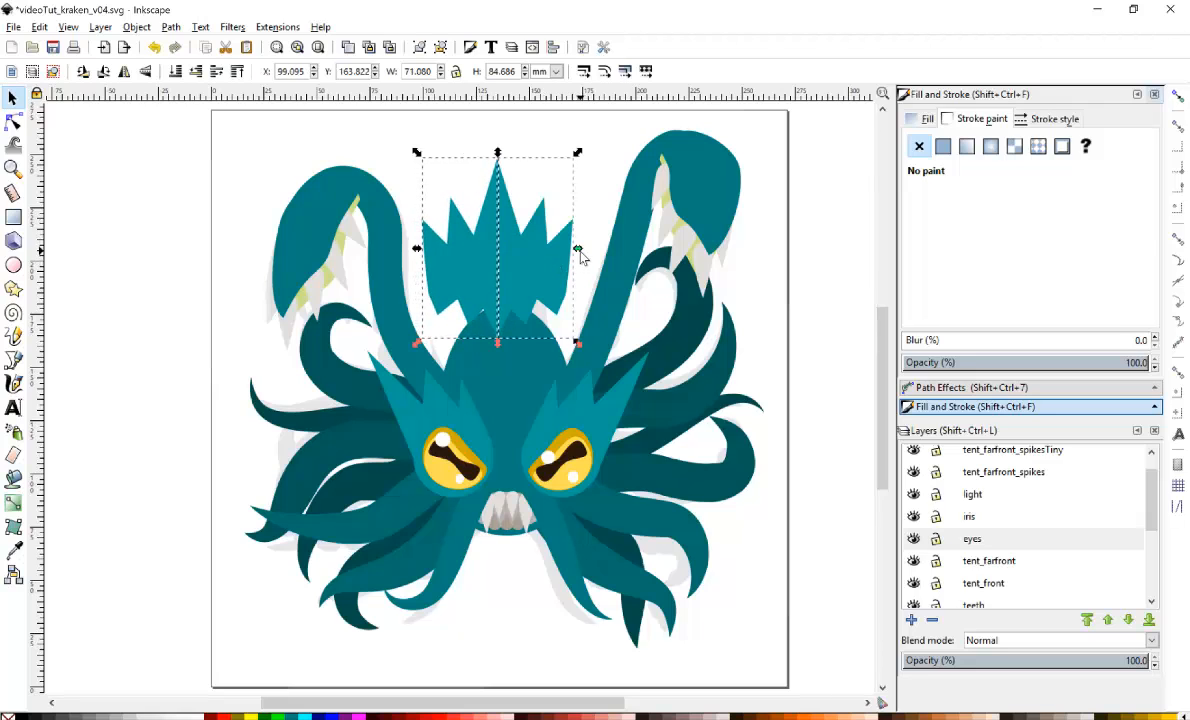
{"action": "left_click_drag", "start_coordinate": [580, 250], "coordinate": [567, 312]}
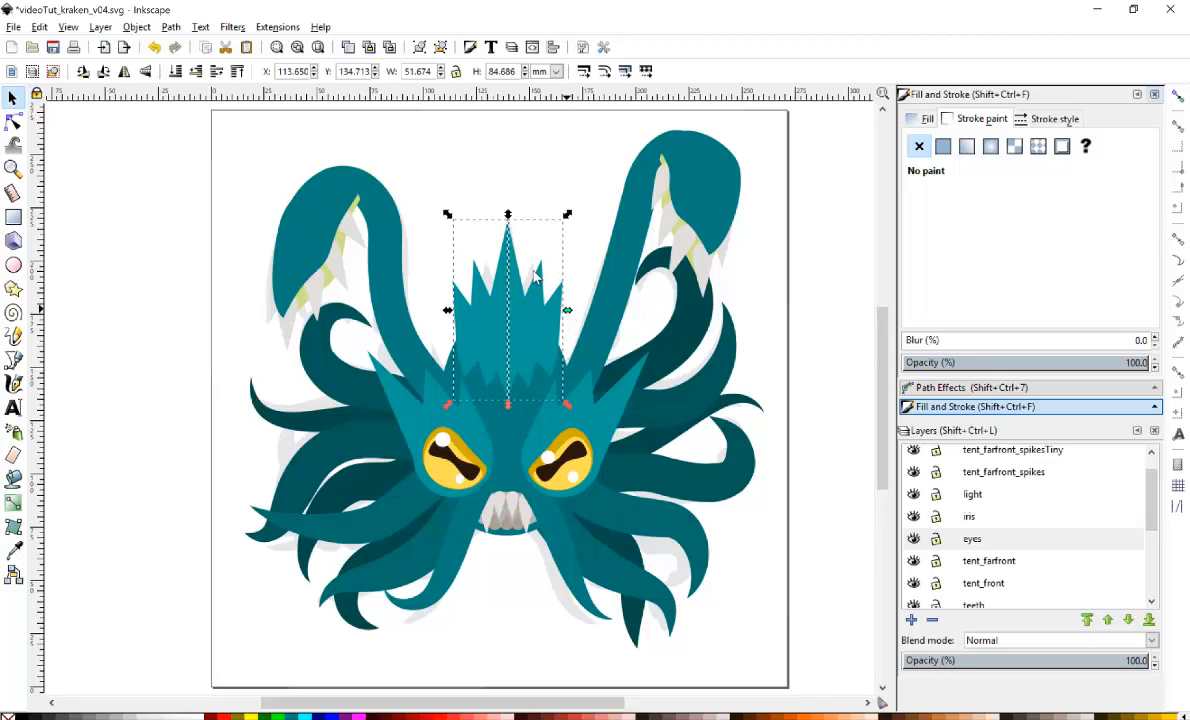
{"action": "left_click", "coordinate": [543, 188]}
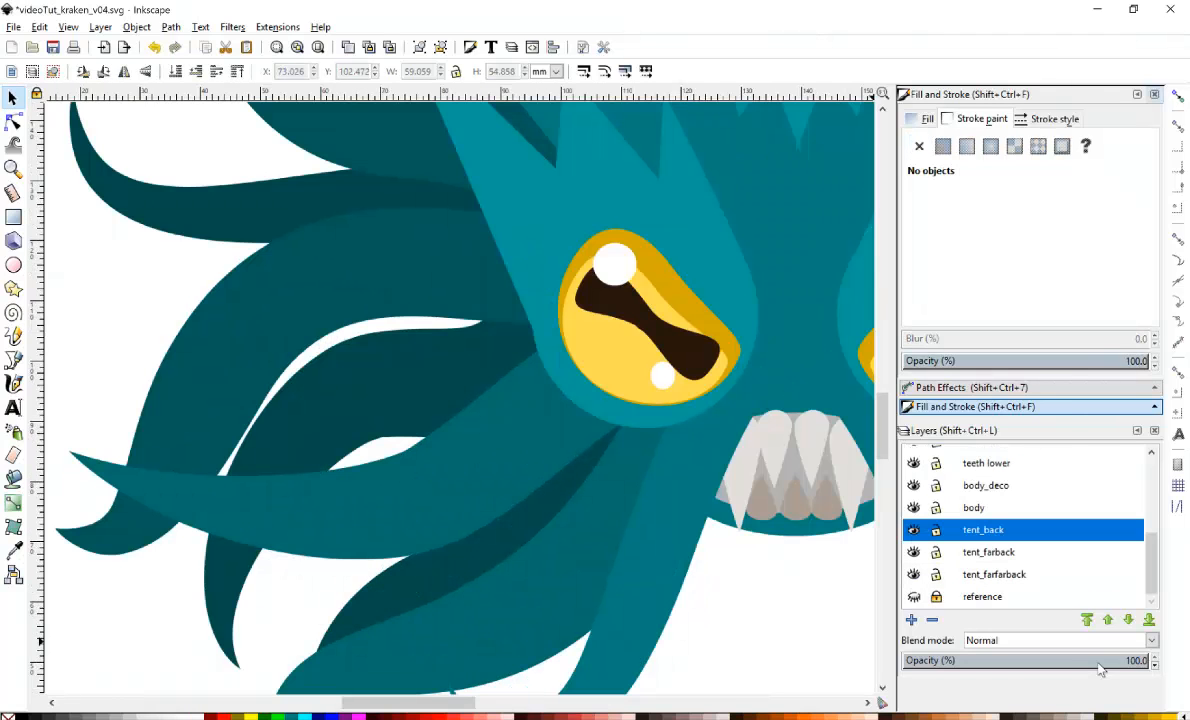
Add a new layer named suction above the current layer.
{"action": "key", "text": "shift+ctrl+n"}
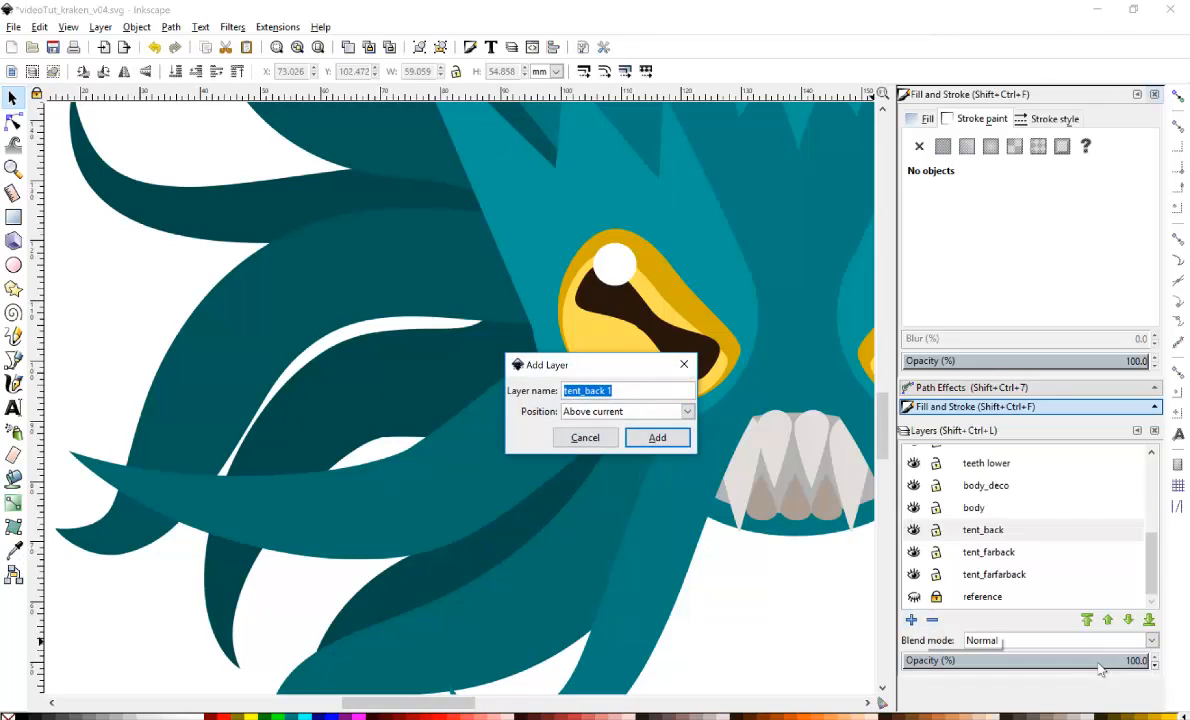
{"action": "type", "text": "suction"}
{"action": "key", "text": "Return"}
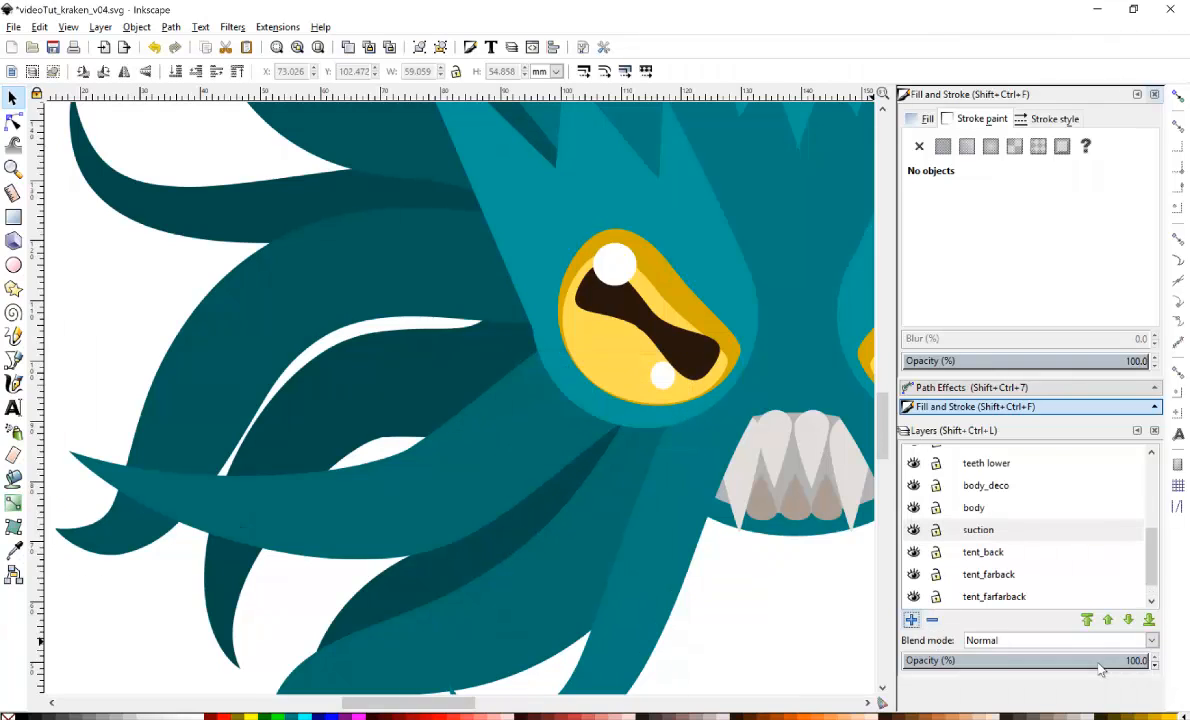
Draw a small ellipse about 10 mm by 4.5 mm on the left tentacle and rotate it slightly.
{"action": "key", "text": "e"}
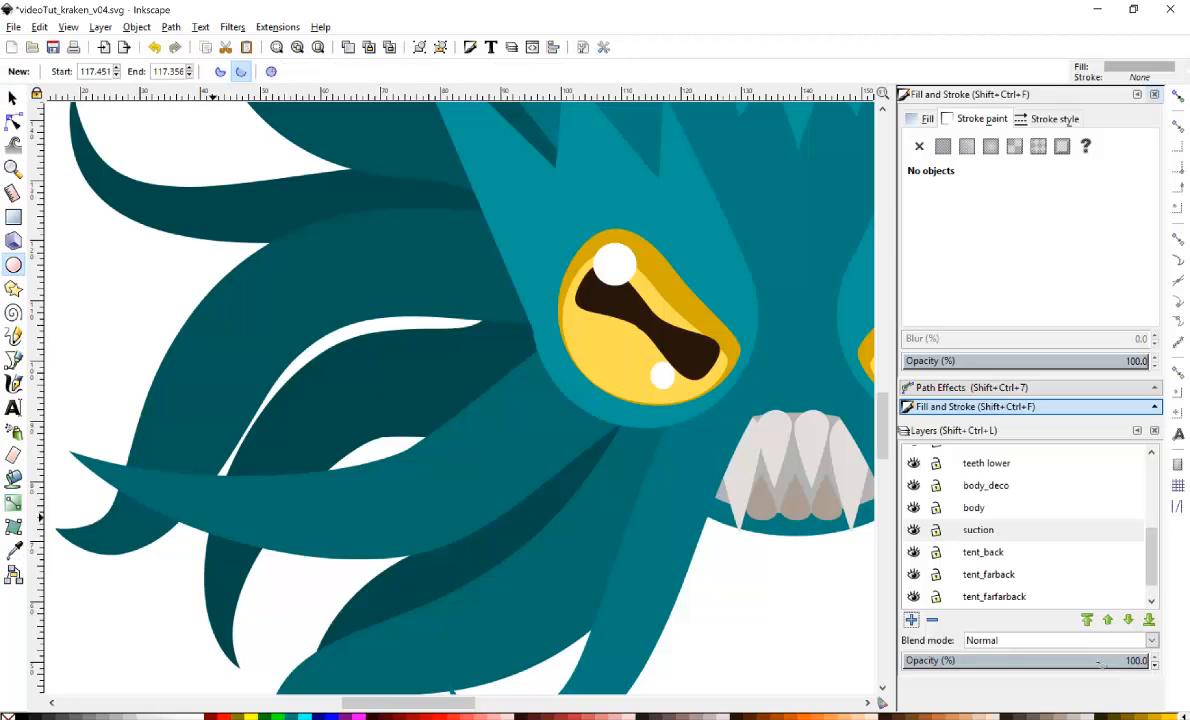
{"action": "left_click_drag", "start_coordinate": [213, 518], "coordinate": [270, 543]}
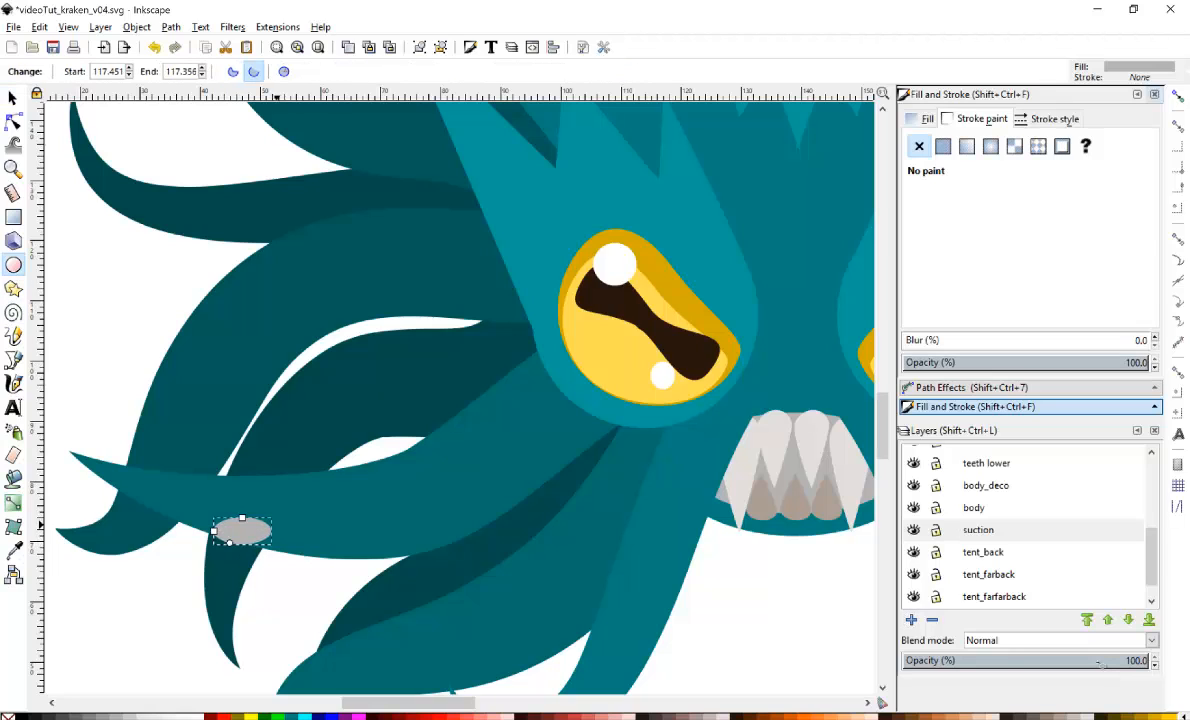
{"action": "key", "text": "s"}
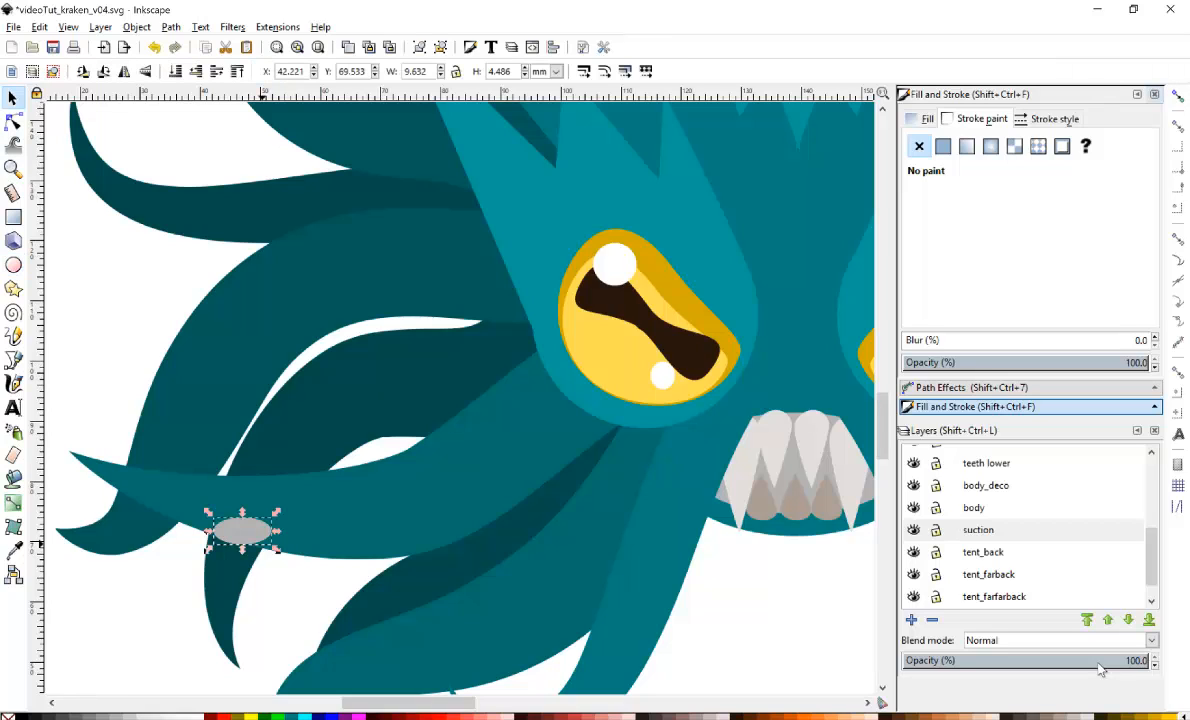
{"action": "key", "text": "alt+bracketright"}
{"action": "key", "text": "alt+bracketright"}
{"action": "key", "text": "alt+bracketright"}
{"action": "key", "text": "alt+bracketright"}
{"action": "key", "text": "alt+bracketright"}
{"action": "key", "text": "alt+bracketright"}
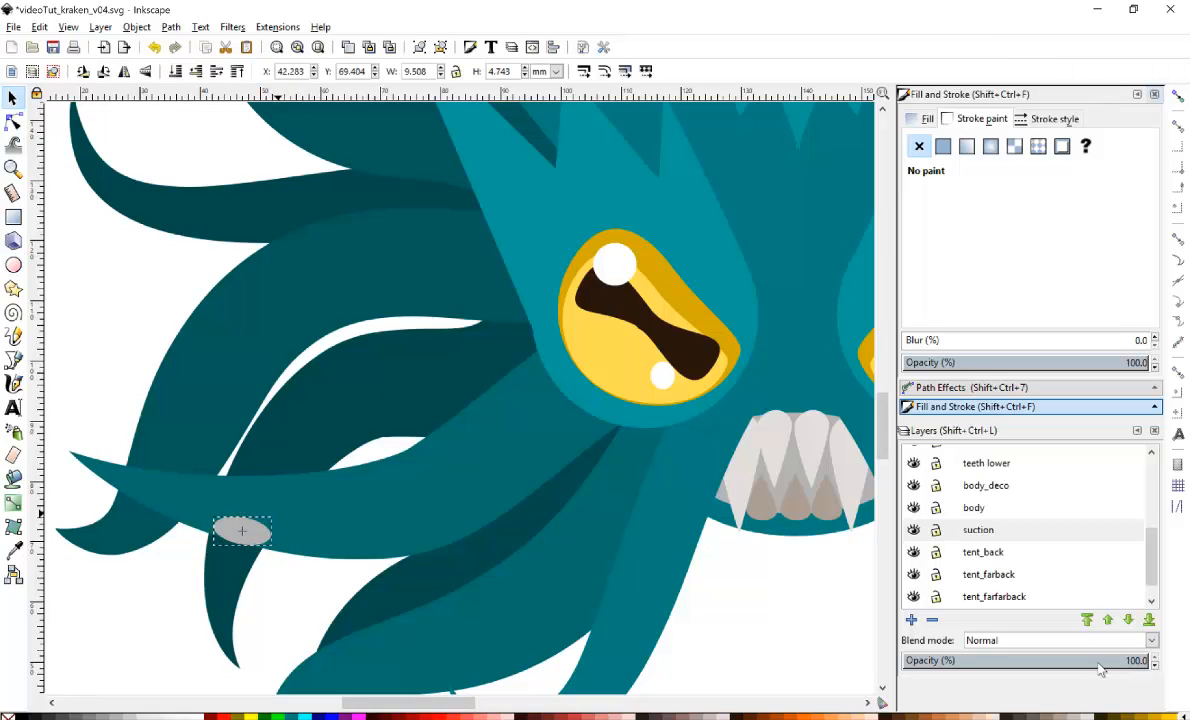
{"action": "key", "text": "alt+bracketright"}
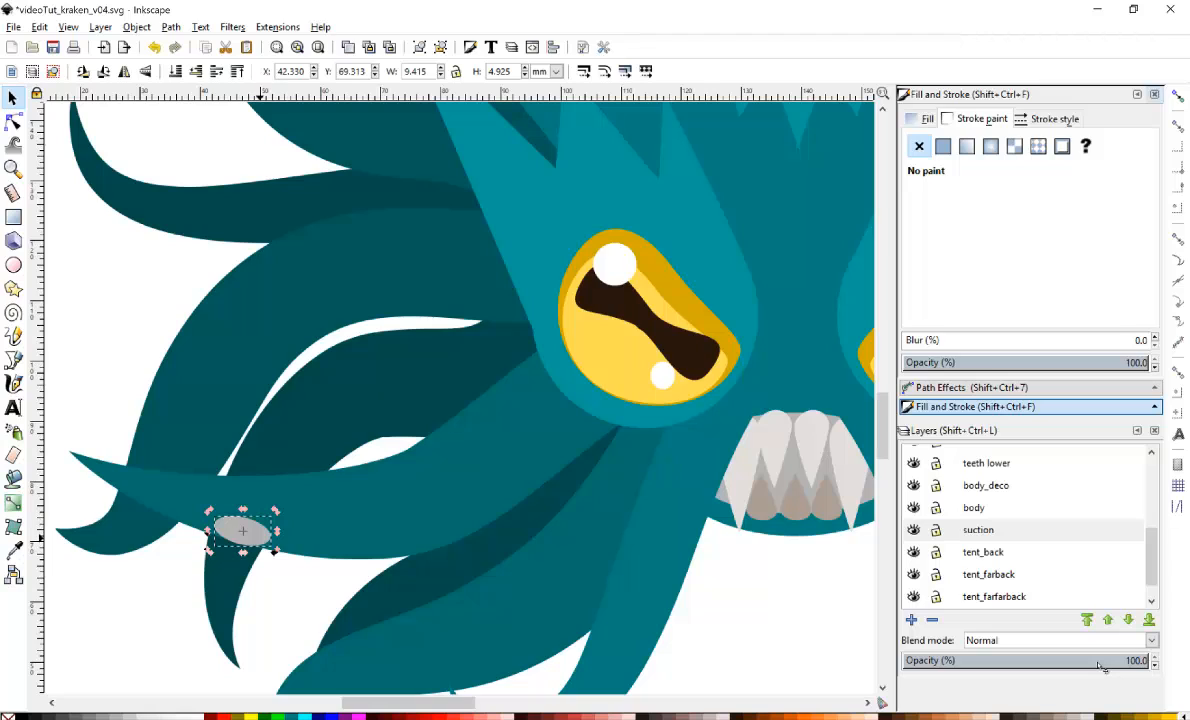
Duplicate the ellipse, shift the copy right and down along the tentacle, and widen it.
{"action": "key", "text": "ctrl+d"}
{"action": "key", "text": "Right"}
{"action": "key", "text": "Right"}
{"action": "key", "text": "Right"}
{"action": "key", "text": "Right"}
{"action": "key", "text": "Right"}
{"action": "key", "text": "Right"}
{"action": "key", "text": "Right"}
{"action": "key", "text": "Right"}
{"action": "key", "text": "Right"}
{"action": "key", "text": "Right"}
{"action": "key", "text": "Right"}
{"action": "key", "text": "Right"}
{"action": "key", "text": "Right"}
{"action": "key", "text": "Right"}
{"action": "key", "text": "Right"}
{"action": "key", "text": "Right"}
{"action": "key", "text": "Right"}
{"action": "key", "text": "Right"}
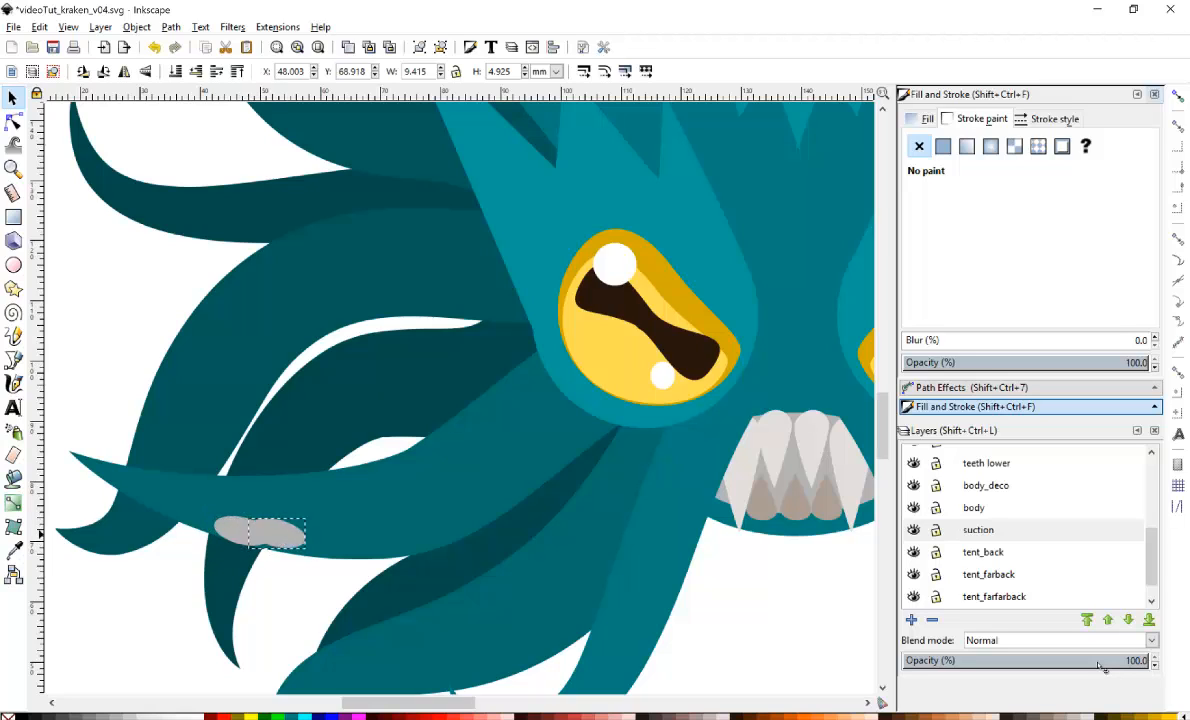
{"action": "key", "text": "Down"}
{"action": "key", "text": "Down"}
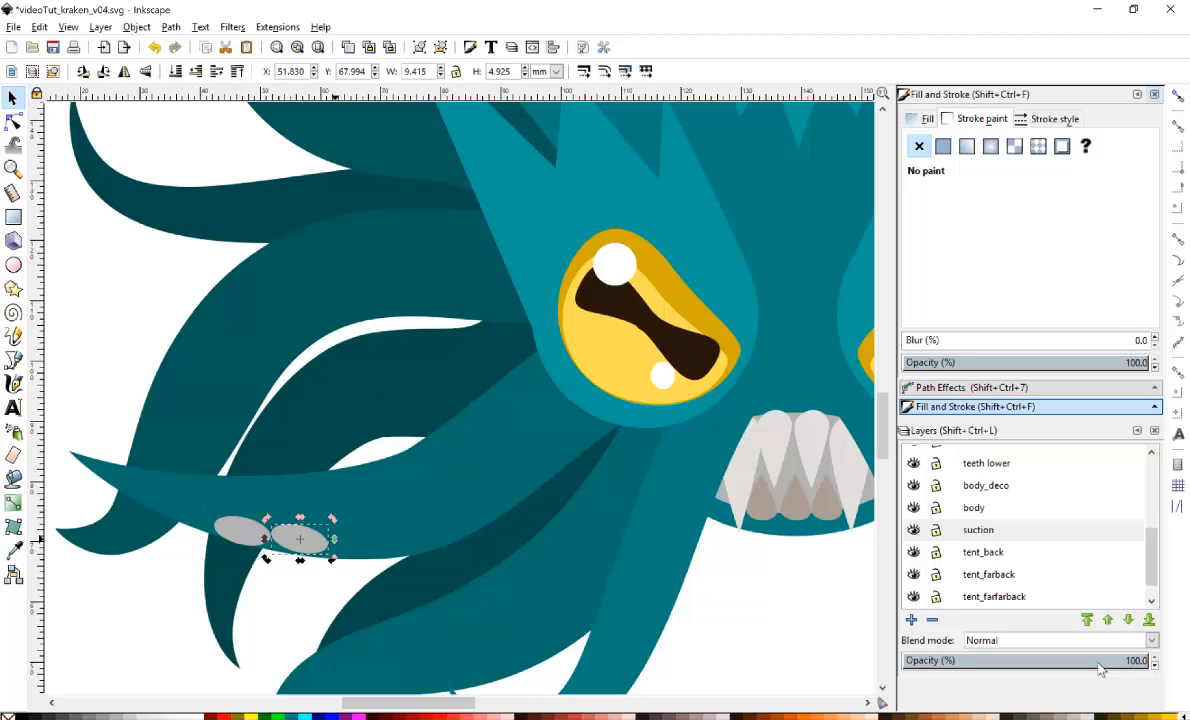
{"action": "left_click_drag", "start_coordinate": [334, 539], "coordinate": [351, 540]}
{"action": "left_click", "coordinate": [325, 540]}
{"action": "left_click_drag", "start_coordinate": [331, 543], "coordinate": [337, 545]}
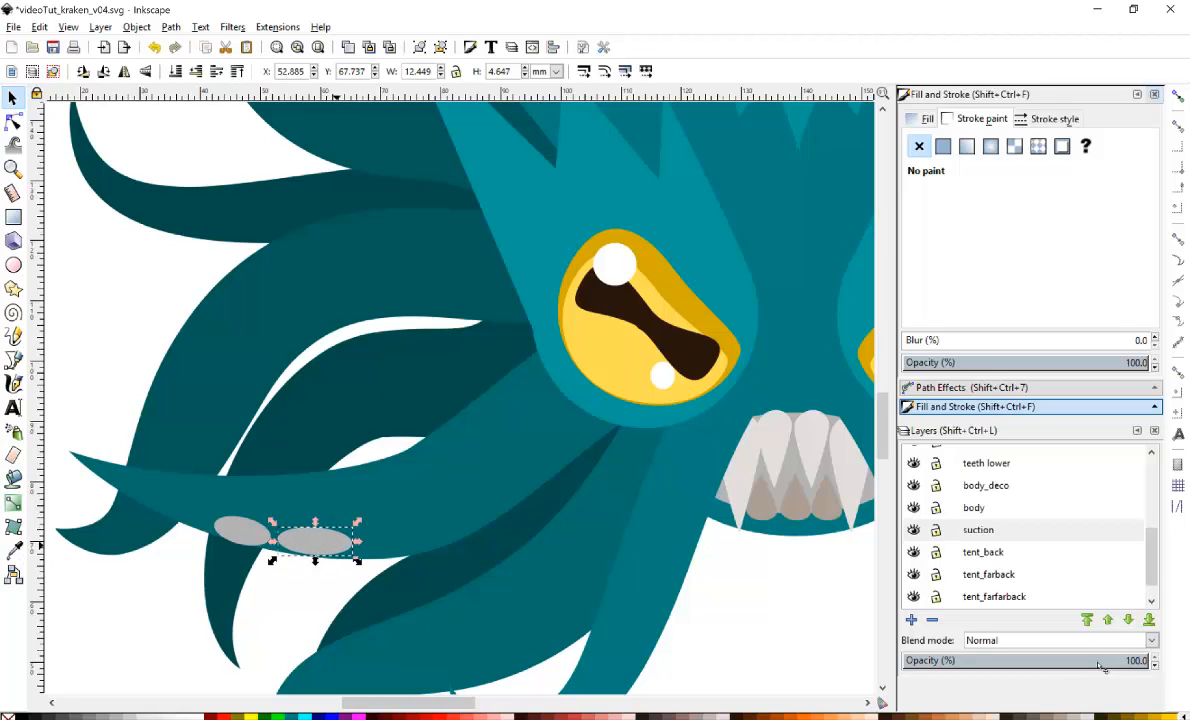
Duplicate the ellipse twice more, spacing copies along the tentacle toward the body and tilting the last one.
{"action": "key", "text": "ctrl+d"}
{"action": "key", "text": "Right"}
{"action": "key", "text": "Right"}
{"action": "key", "text": "Right"}
{"action": "key", "text": "Right"}
{"action": "key", "text": "Right"}
{"action": "key", "text": "Right"}
{"action": "key", "text": "Right"}
{"action": "key", "text": "Right"}
{"action": "key", "text": "Right"}
{"action": "key", "text": "Right"}
{"action": "key", "text": "Right"}
{"action": "key", "text": "Right"}
{"action": "key", "text": "Right"}
{"action": "key", "text": "Right"}
{"action": "key", "text": "Right"}
{"action": "key", "text": "Right"}
{"action": "key", "text": "Right"}
{"action": "key", "text": "Right"}
{"action": "key", "text": "Right"}
{"action": "key", "text": "Right"}
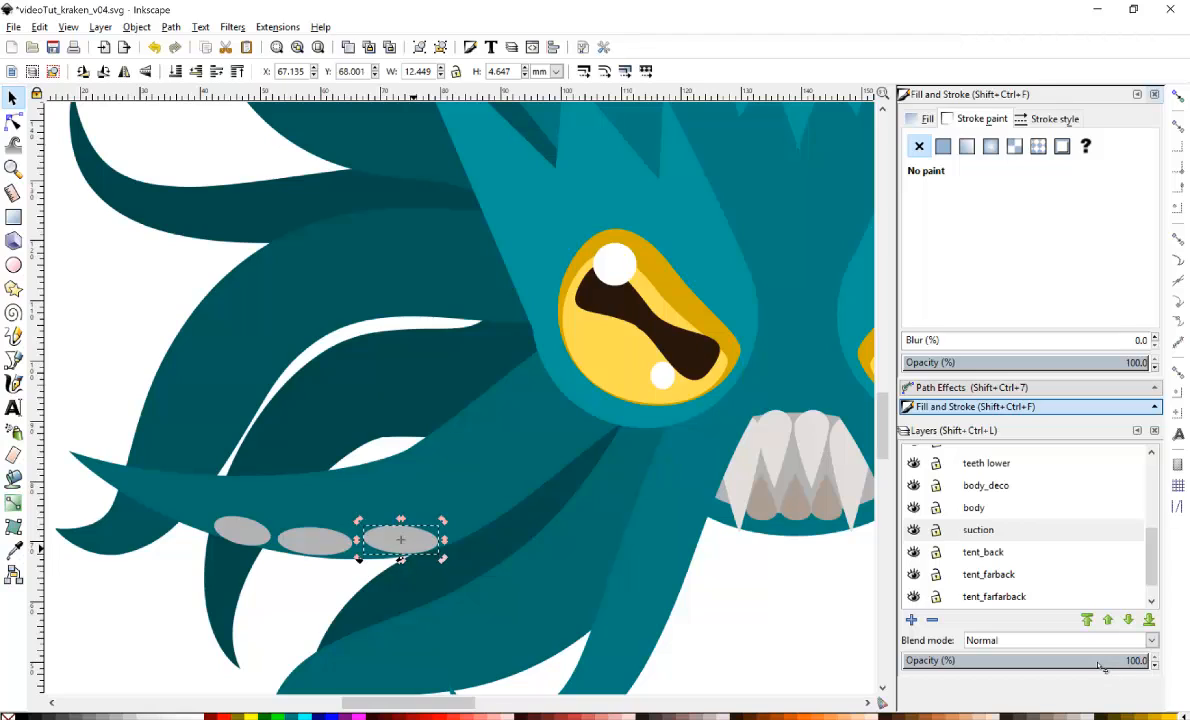
{"action": "left_click_drag", "start_coordinate": [445, 540], "coordinate": [473, 509]}
{"action": "key", "text": "ctrl+d"}
{"action": "left_click", "coordinate": [479, 523]}
{"action": "left_click", "coordinate": [469, 518]}
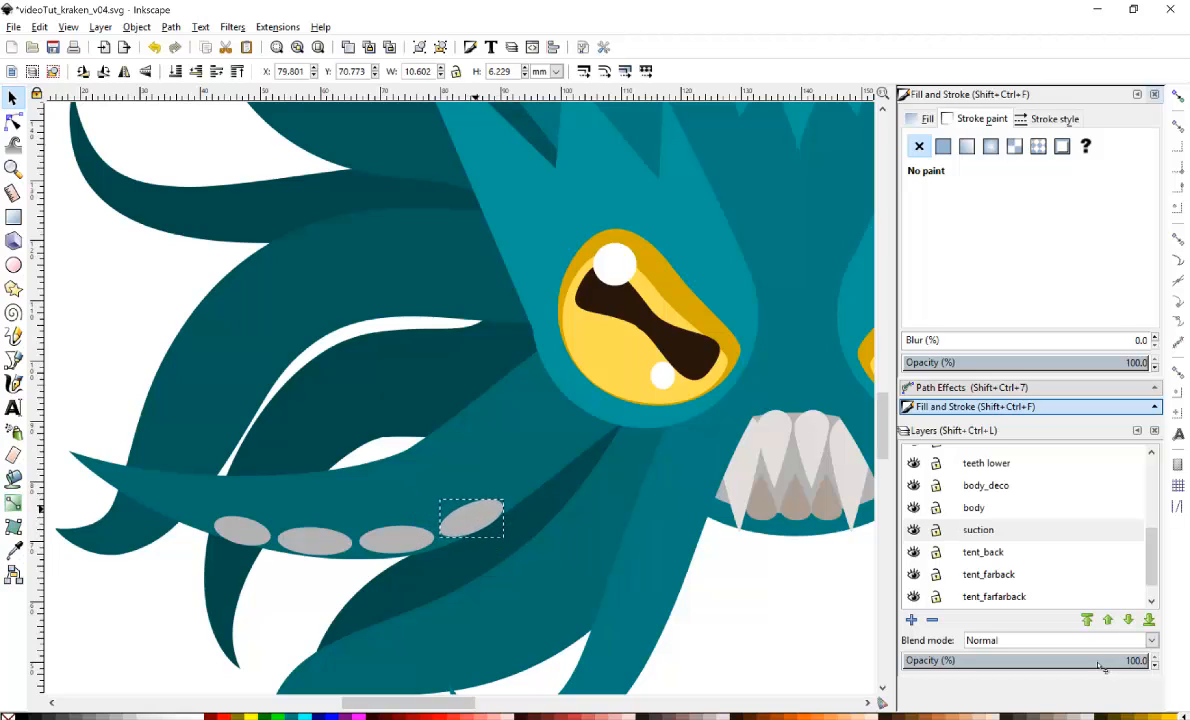
Move the leftmost ellipse out toward the tentacle tip and deselect it.
{"action": "left_click", "coordinate": [243, 530]}
{"action": "left_click_drag", "start_coordinate": [228, 535], "coordinate": [139, 492]}
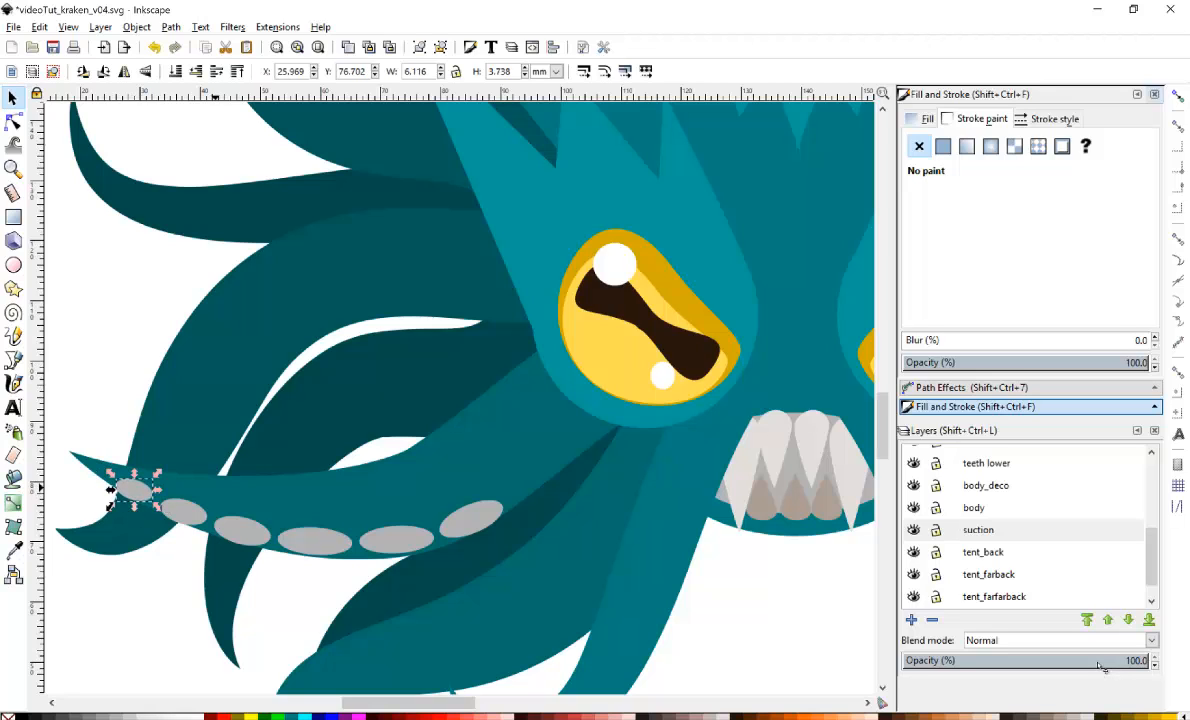
{"action": "scroll", "coordinate": [215, 491], "scroll_direction": "down", "scroll_amount": 5}
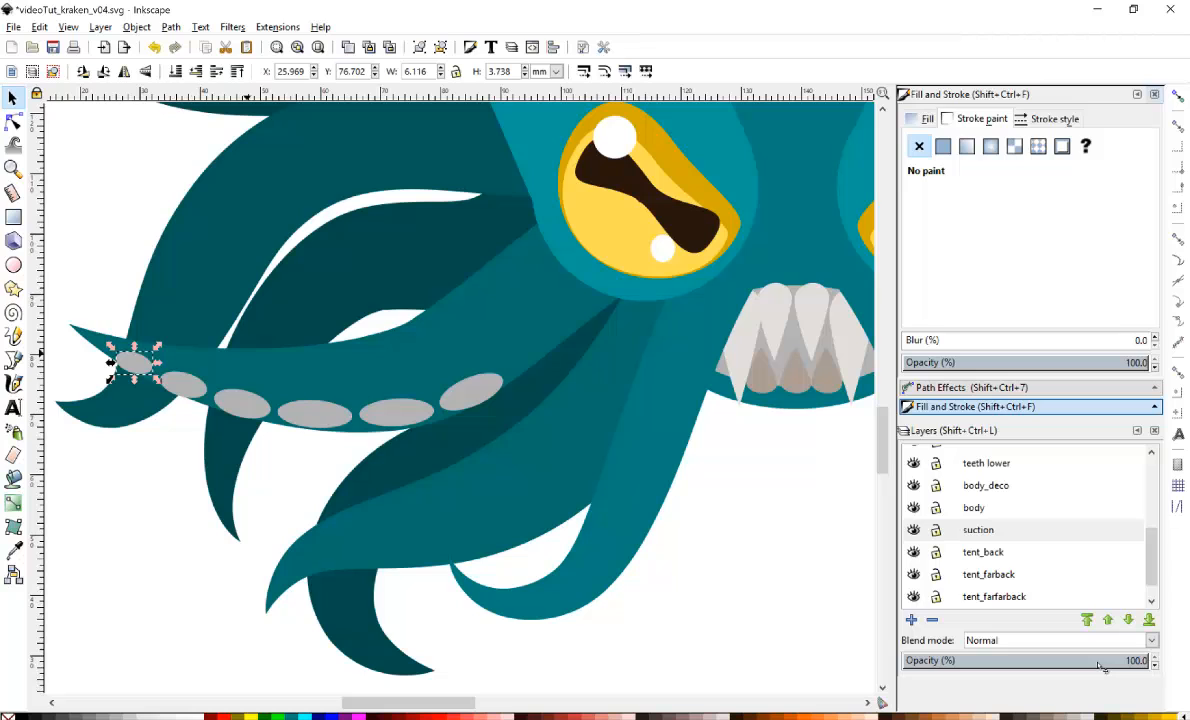
{"action": "key", "text": "5"}
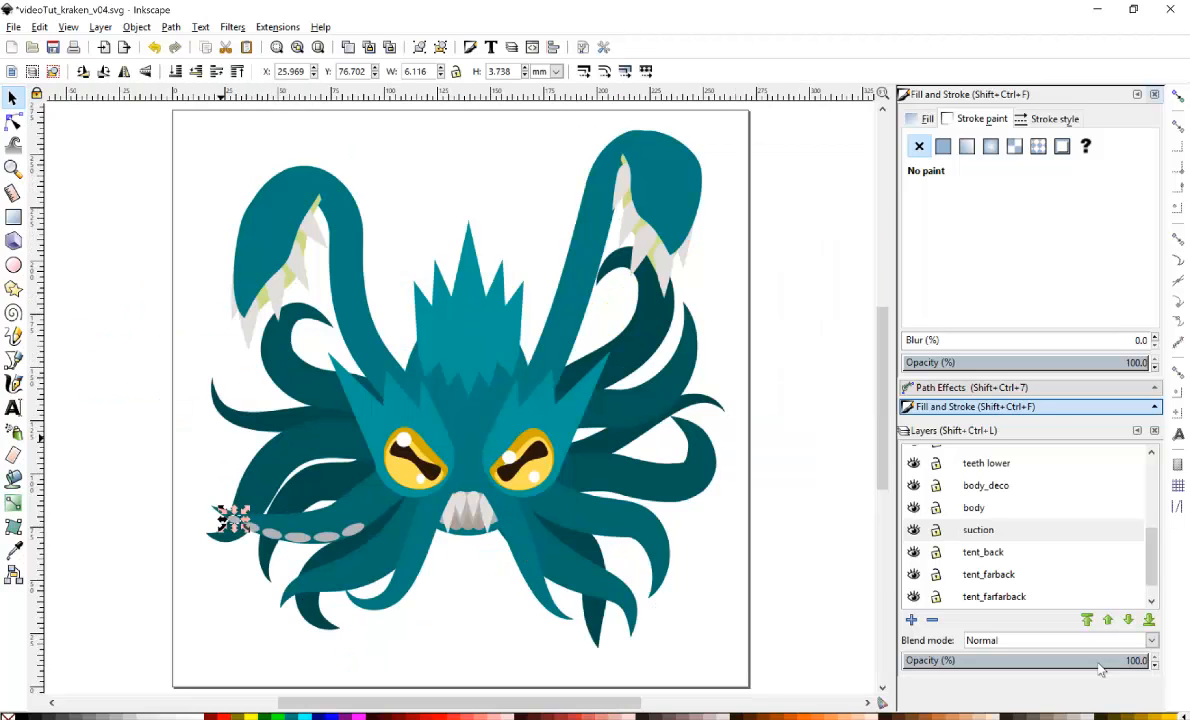
{"action": "key", "text": "Escape"}
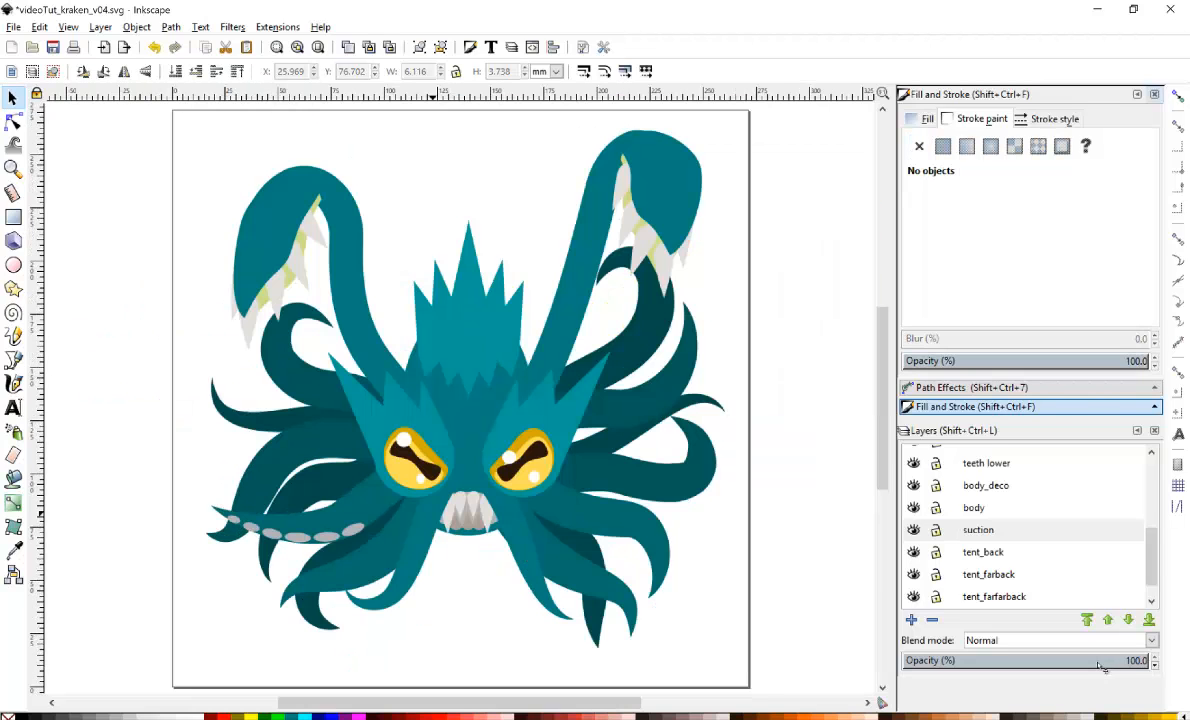
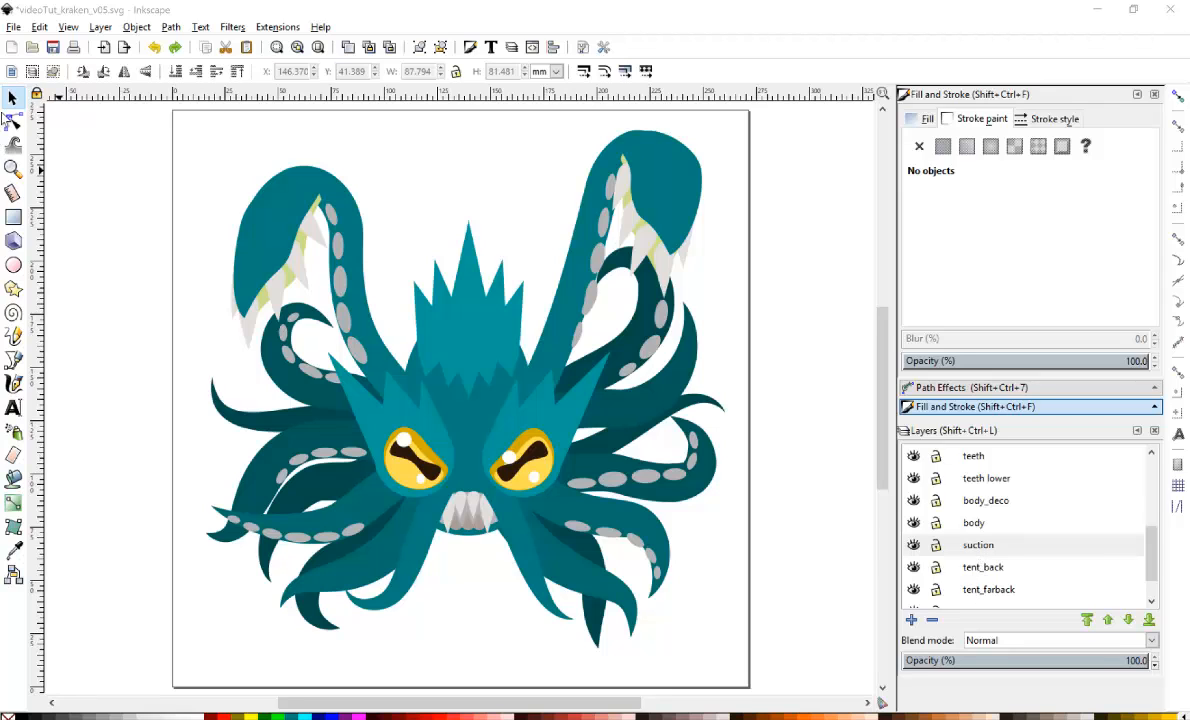
Try to save the drawing as JessyInk zipped pdf or png output with PNG type at 72 resolution, then dismiss the error report.
{"action": "left_click", "coordinate": [14, 27]}
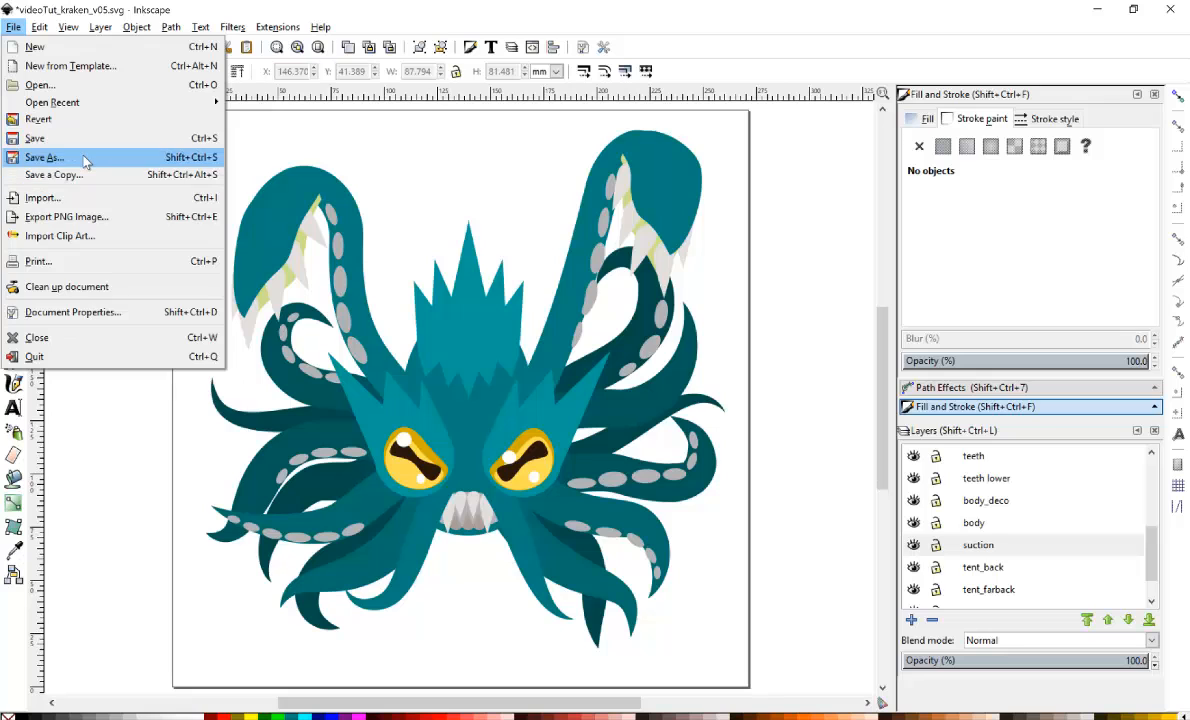
{"action": "left_click", "coordinate": [85, 158]}
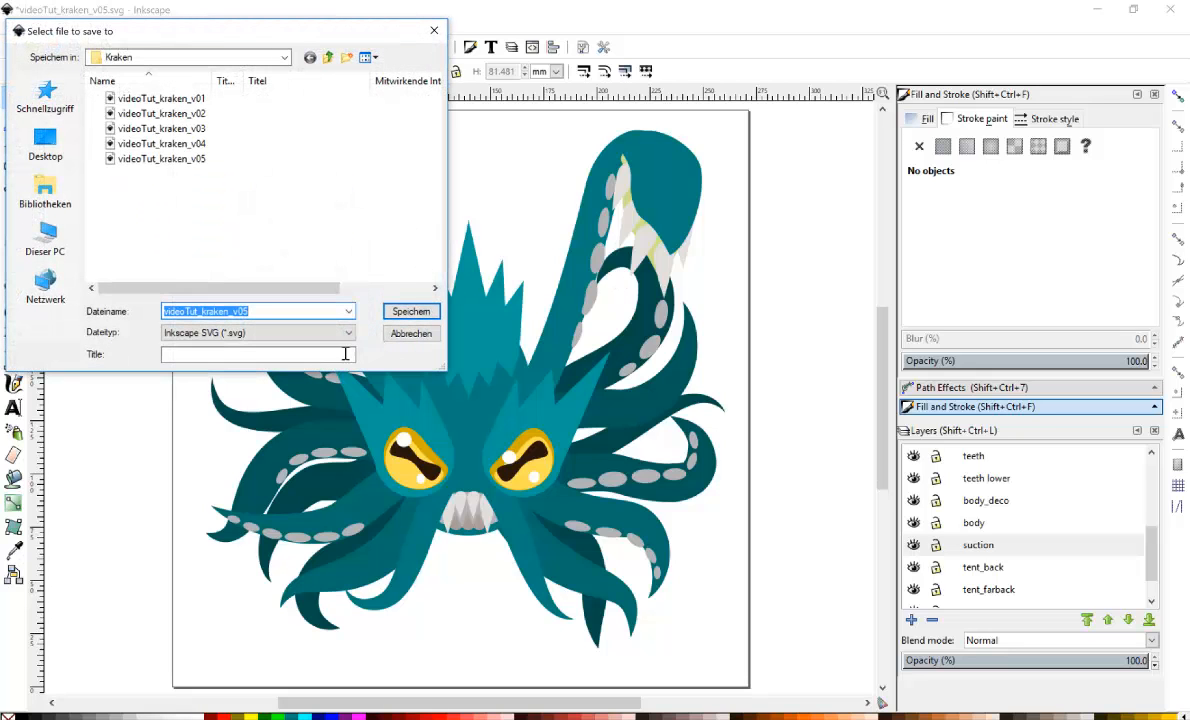
{"action": "left_click", "coordinate": [302, 333]}
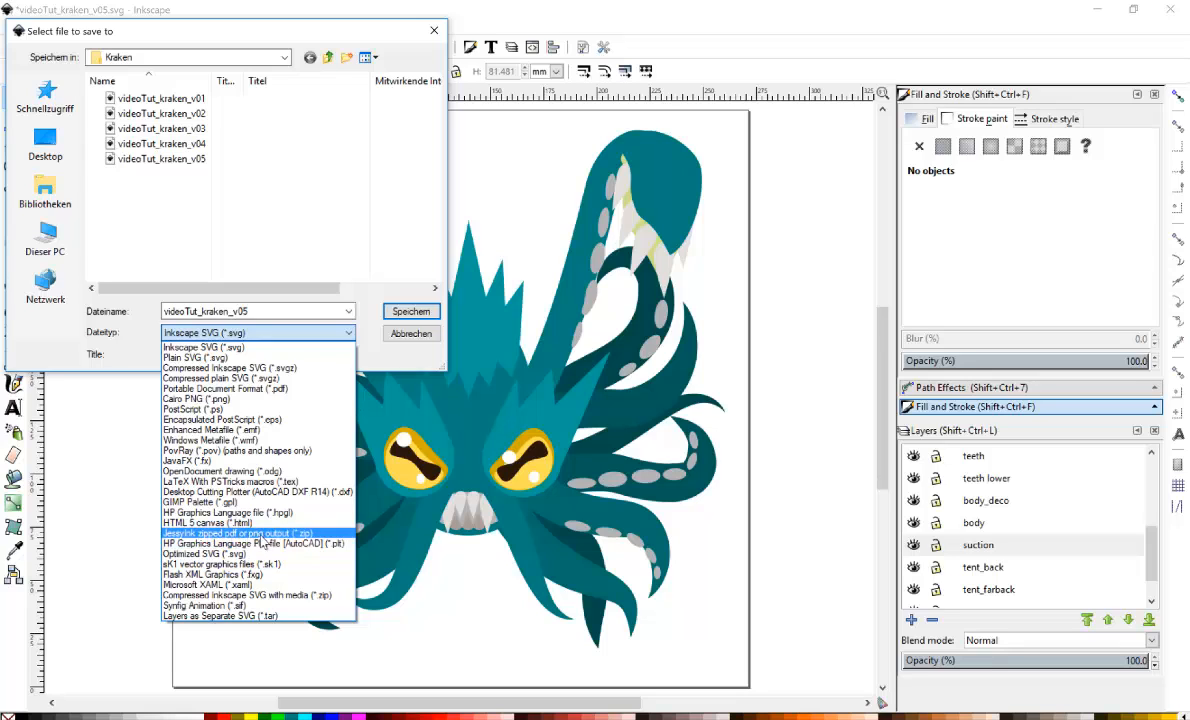
{"action": "left_click", "coordinate": [259, 535]}
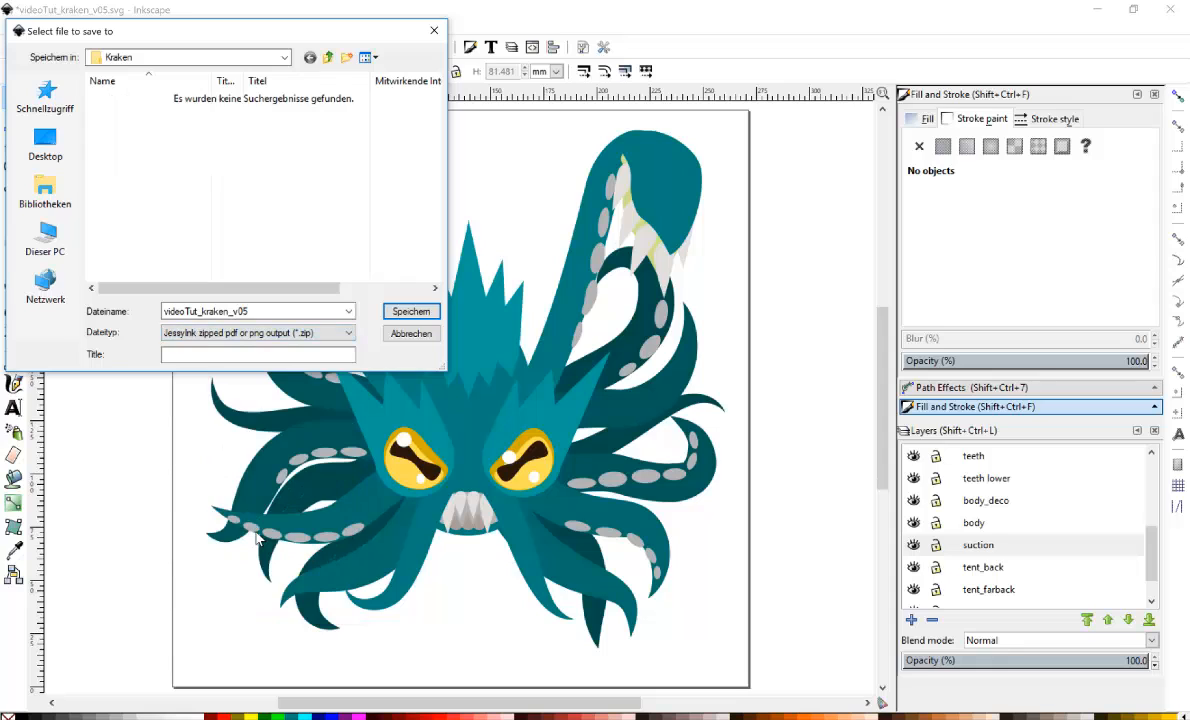
{"action": "left_click", "coordinate": [408, 312]}
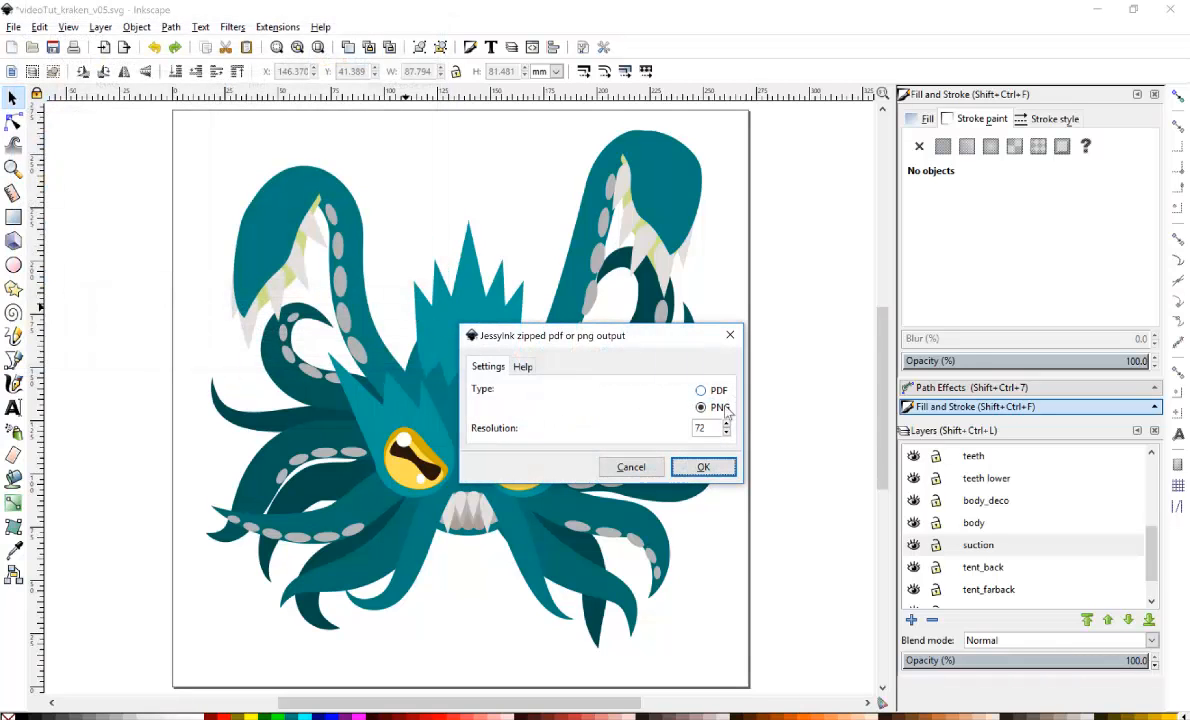
{"action": "left_click", "coordinate": [701, 467]}
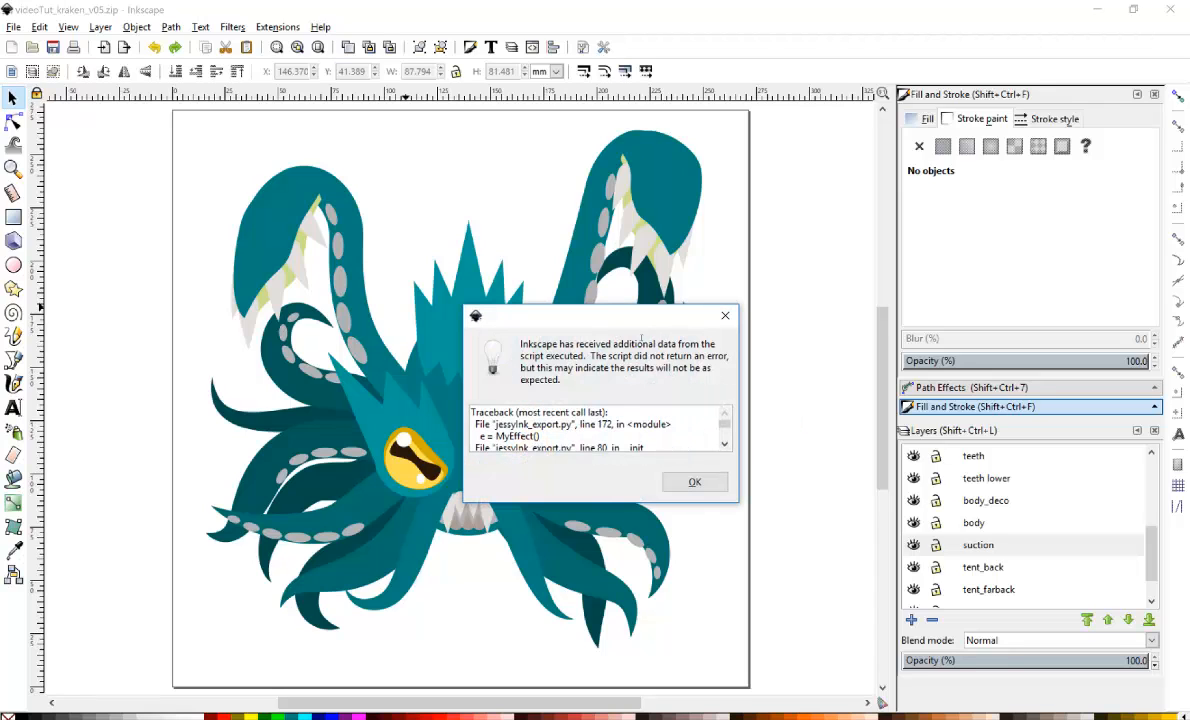
{"action": "left_click_drag", "start_coordinate": [619, 304], "coordinate": [598, 202]}
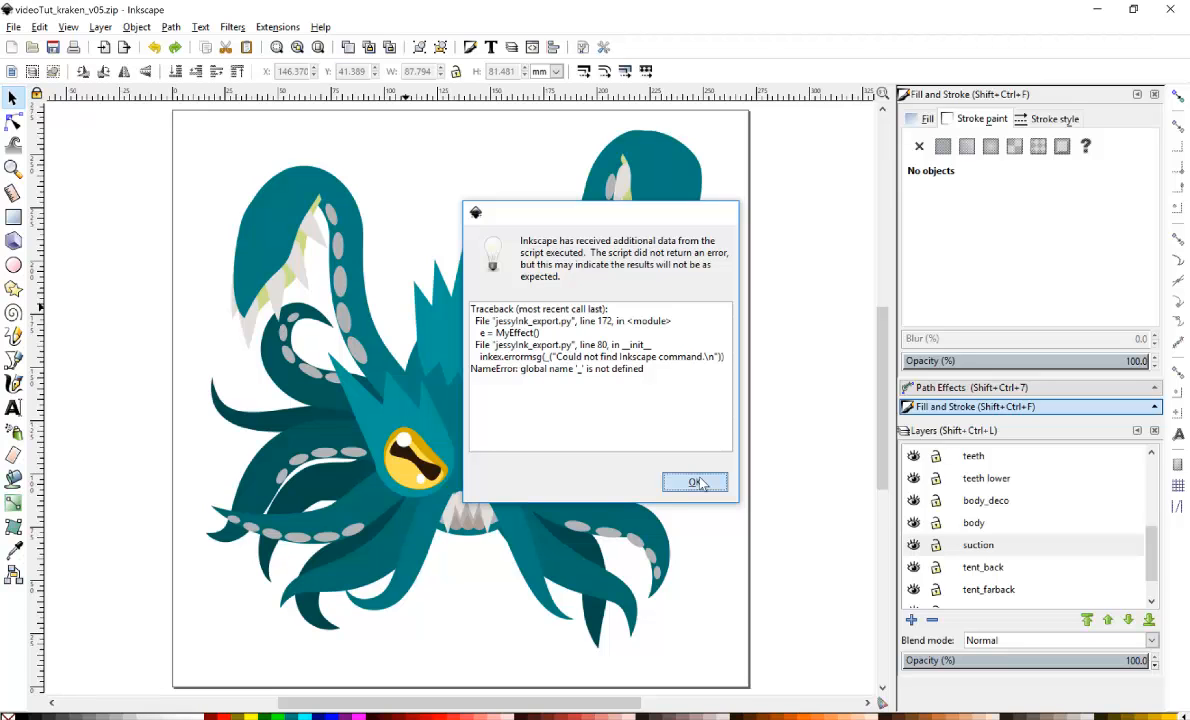
{"action": "left_click", "coordinate": [700, 483]}
{"action": "left_click", "coordinate": [697, 441]}
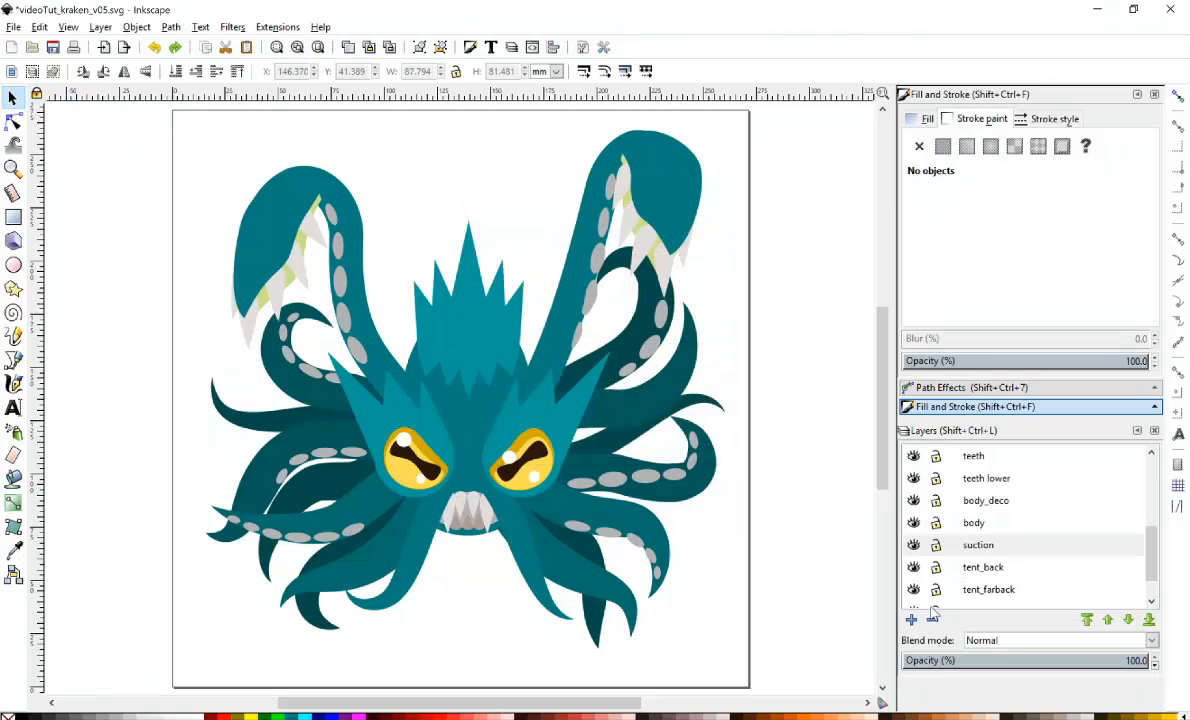
Hide the teeth, teeth lower, body_deco, body, suction, tent_back and tent_farback layers.
{"action": "left_click", "coordinate": [912, 458]}
{"action": "left_click", "coordinate": [913, 478]}
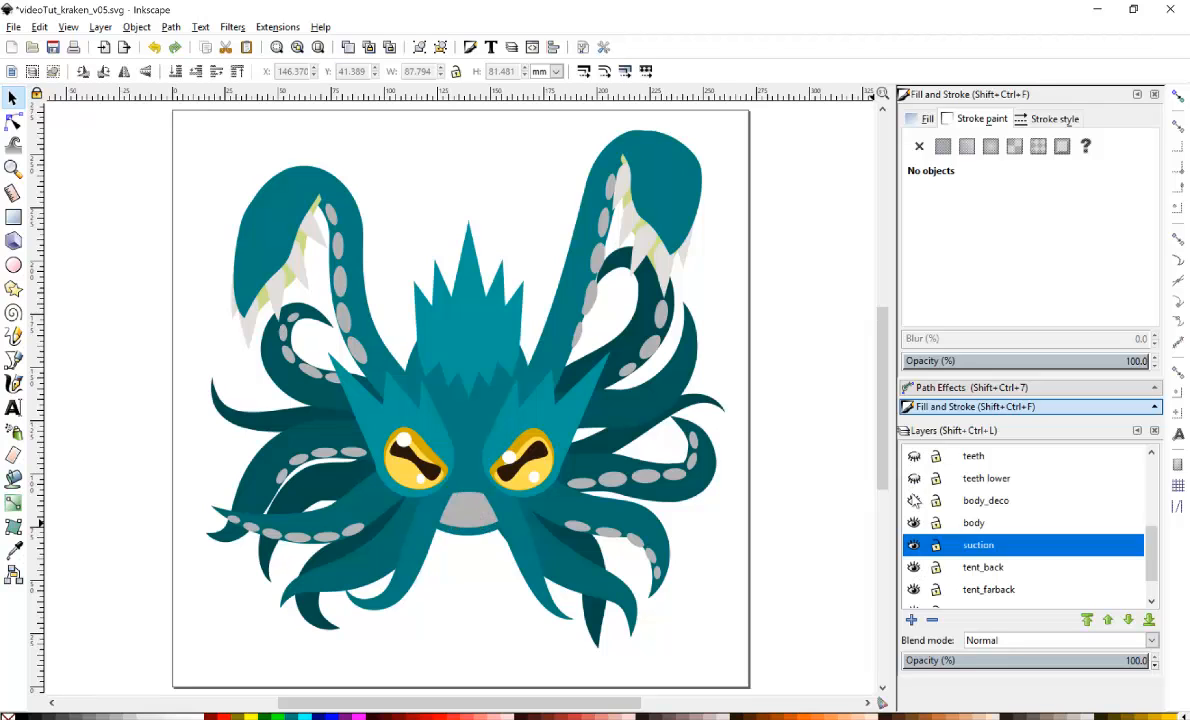
{"action": "left_click", "coordinate": [913, 500]}
{"action": "left_click", "coordinate": [913, 522]}
{"action": "left_click", "coordinate": [913, 545]}
{"action": "left_click", "coordinate": [913, 567]}
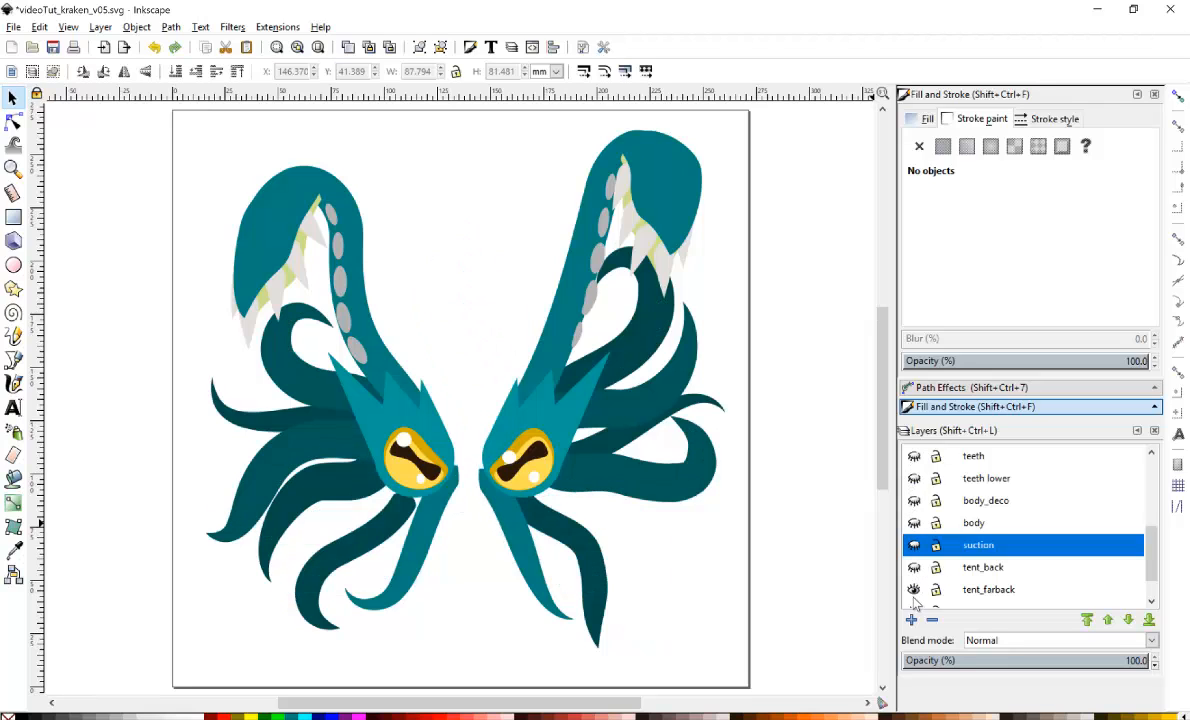
{"action": "left_click", "coordinate": [913, 589]}
{"action": "scroll", "coordinate": [1131, 552], "scroll_direction": "down", "scroll_amount": 1}
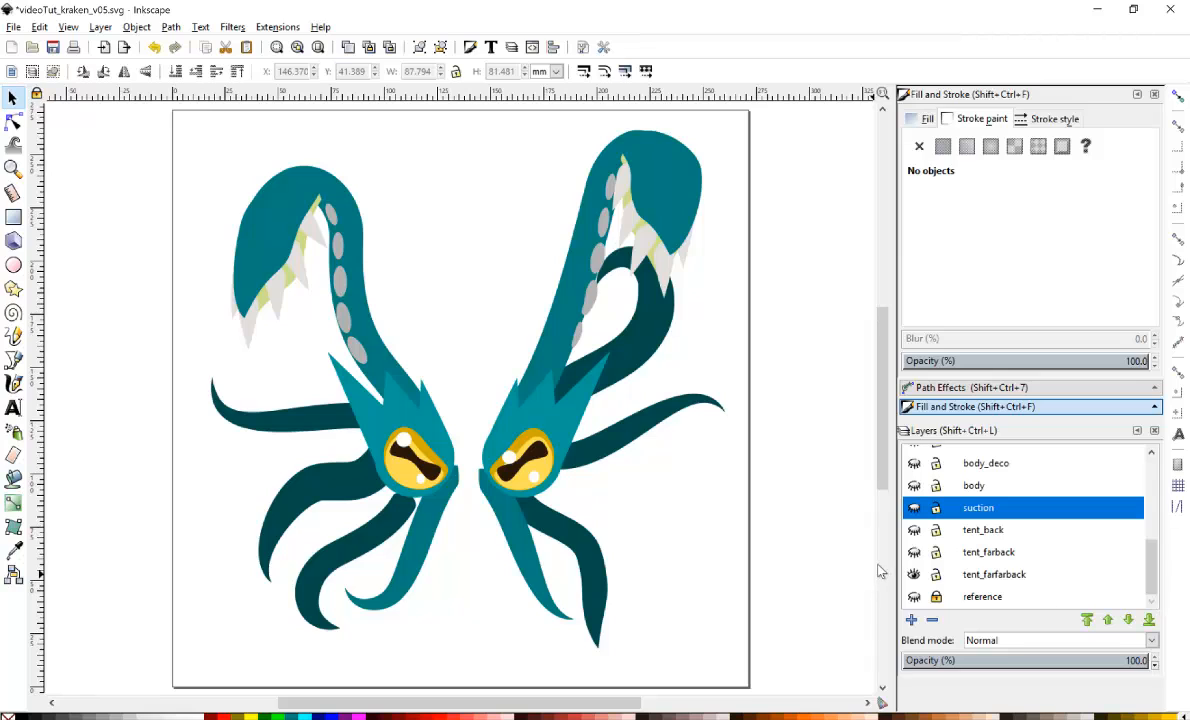
Hide the upper layers from tent_farfront_deco down to tent_farfront, leaving only tent_farfarback visible.
{"action": "scroll", "coordinate": [1066, 490], "scroll_direction": "up", "scroll_amount": 5}
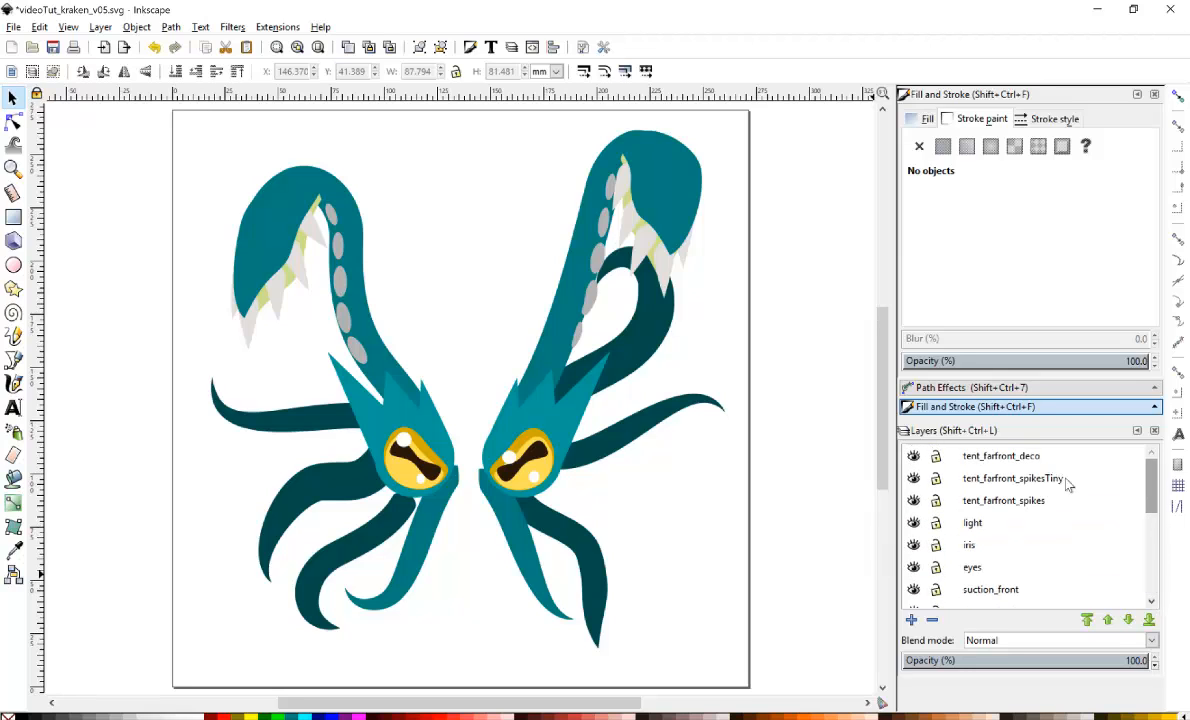
{"action": "left_click", "coordinate": [913, 456]}
{"action": "left_click", "coordinate": [913, 478]}
{"action": "left_click", "coordinate": [913, 500]}
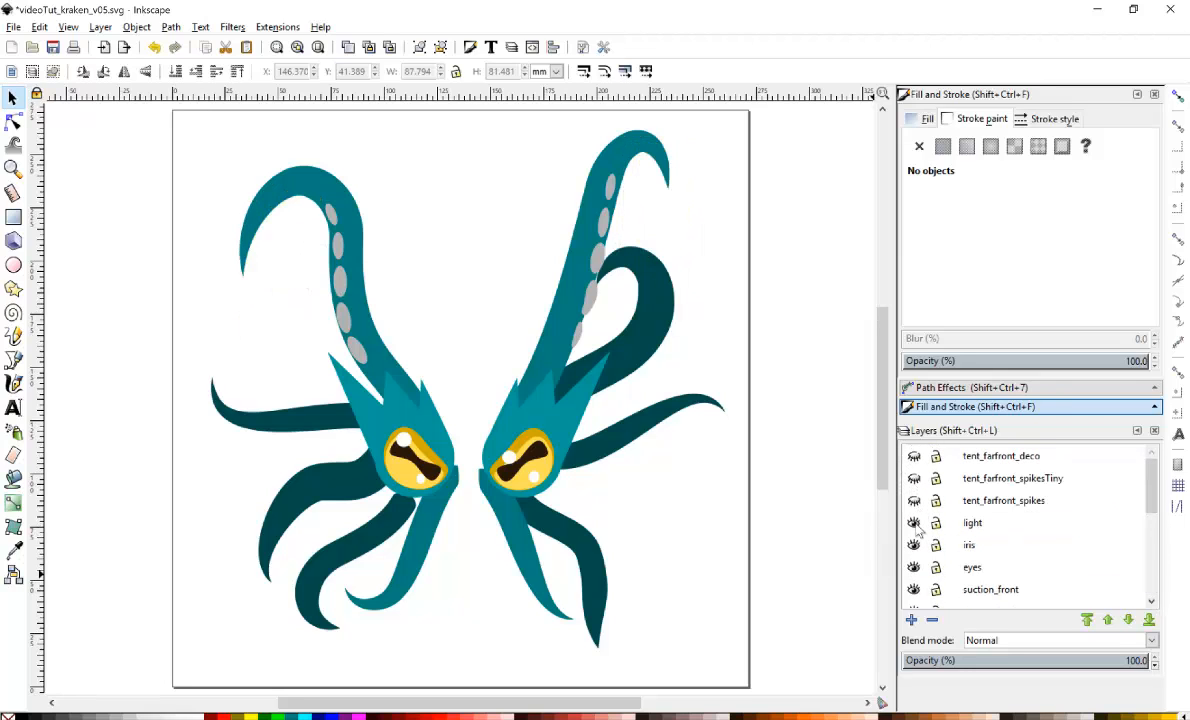
{"action": "left_click", "coordinate": [913, 522]}
{"action": "left_click", "coordinate": [913, 545]}
{"action": "left_click", "coordinate": [913, 567]}
{"action": "left_click", "coordinate": [913, 589]}
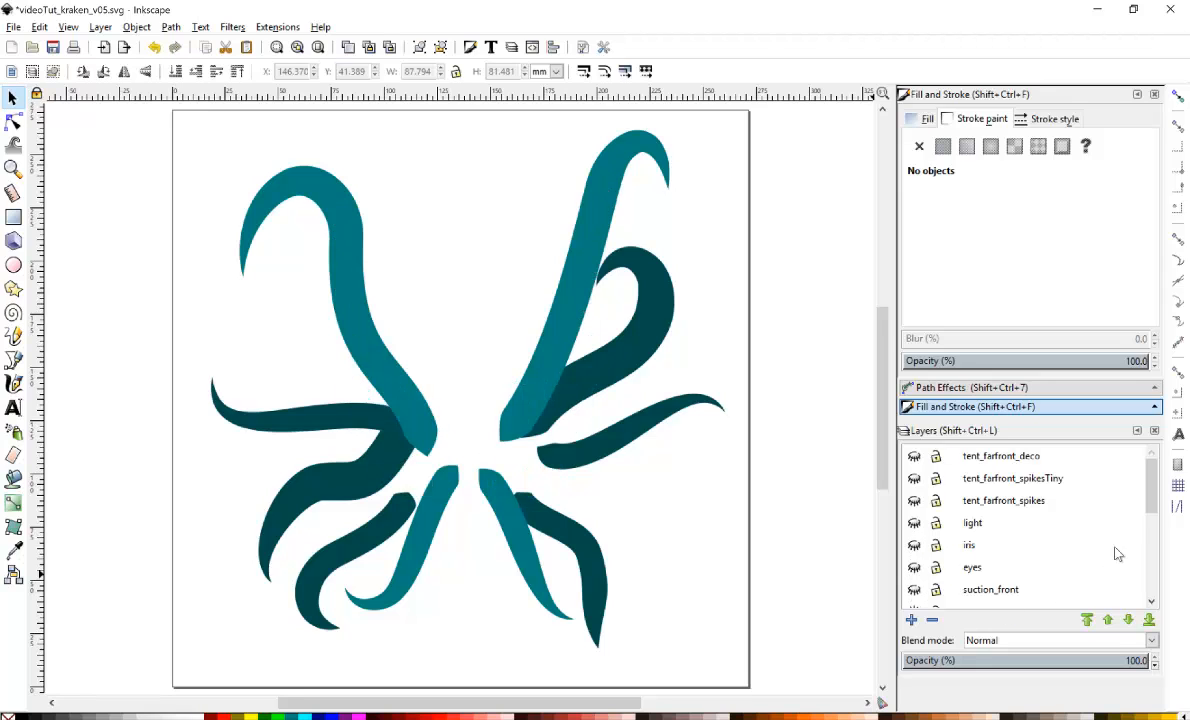
{"action": "scroll", "coordinate": [1146, 502], "scroll_direction": "down", "scroll_amount": 5}
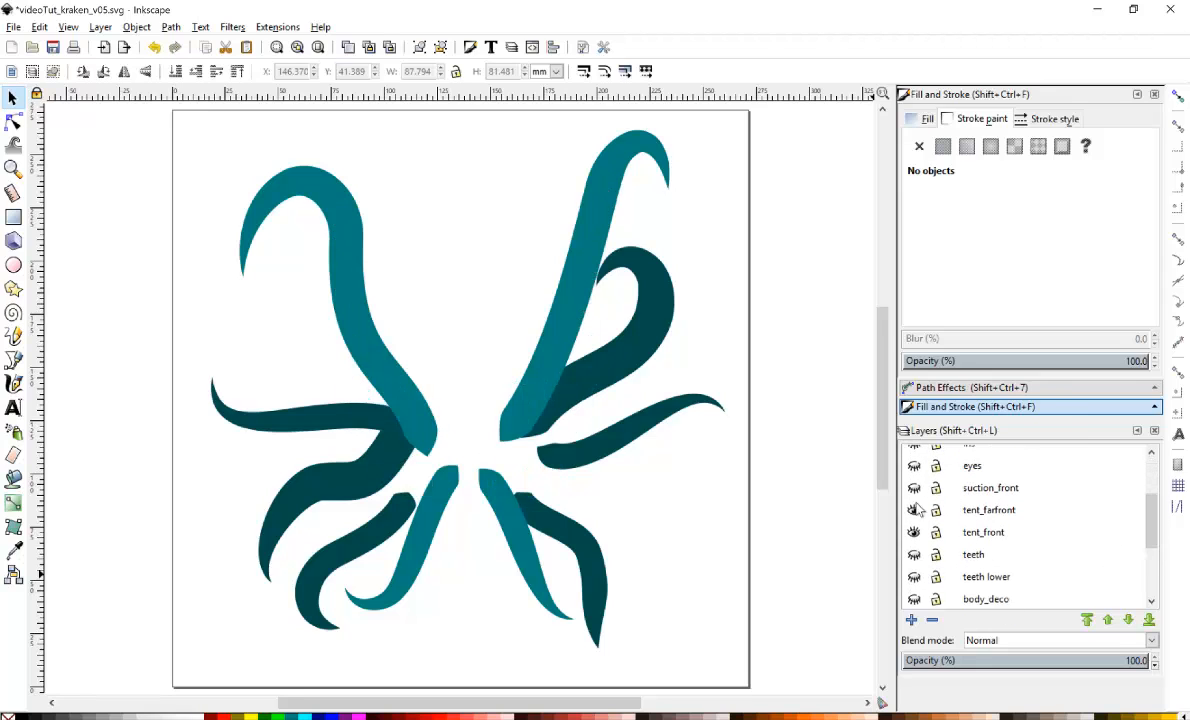
{"action": "left_click", "coordinate": [913, 510]}
Select all objects in the layer and export the selection as tent_farfarback.png at 72 dpi, replacing the existing file.
{"action": "key", "text": "ctrl+a"}
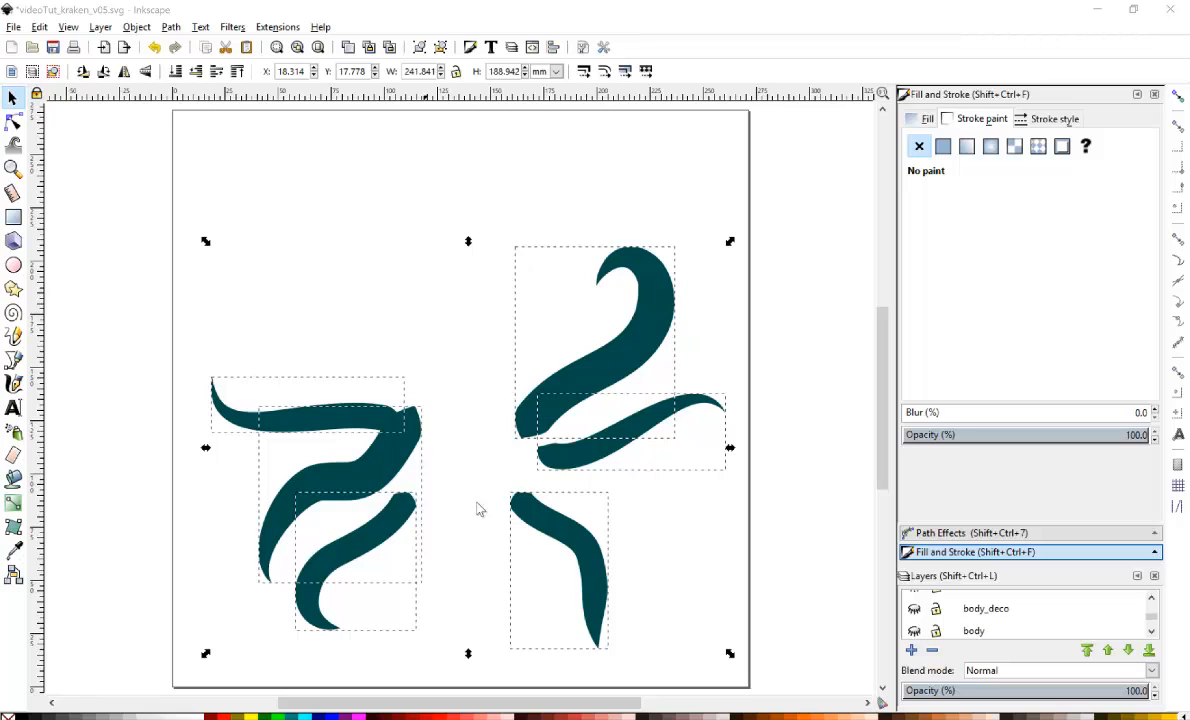
{"action": "left_click", "coordinate": [16, 28]}
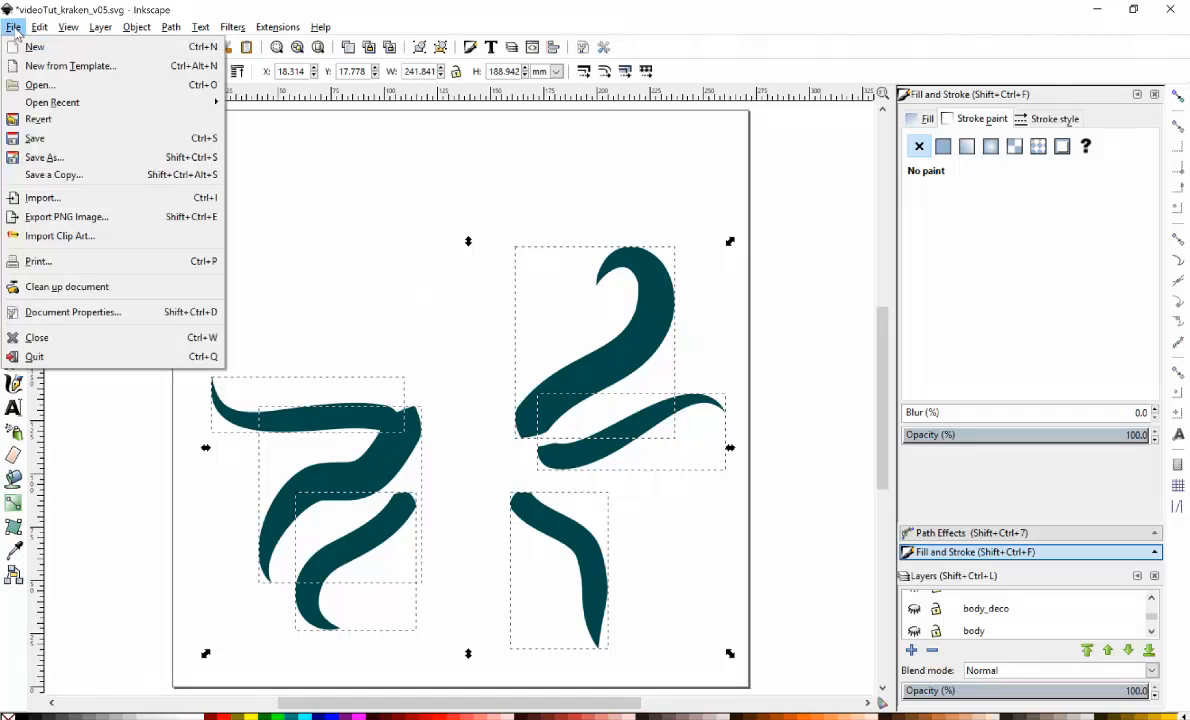
{"action": "left_click", "coordinate": [116, 216]}
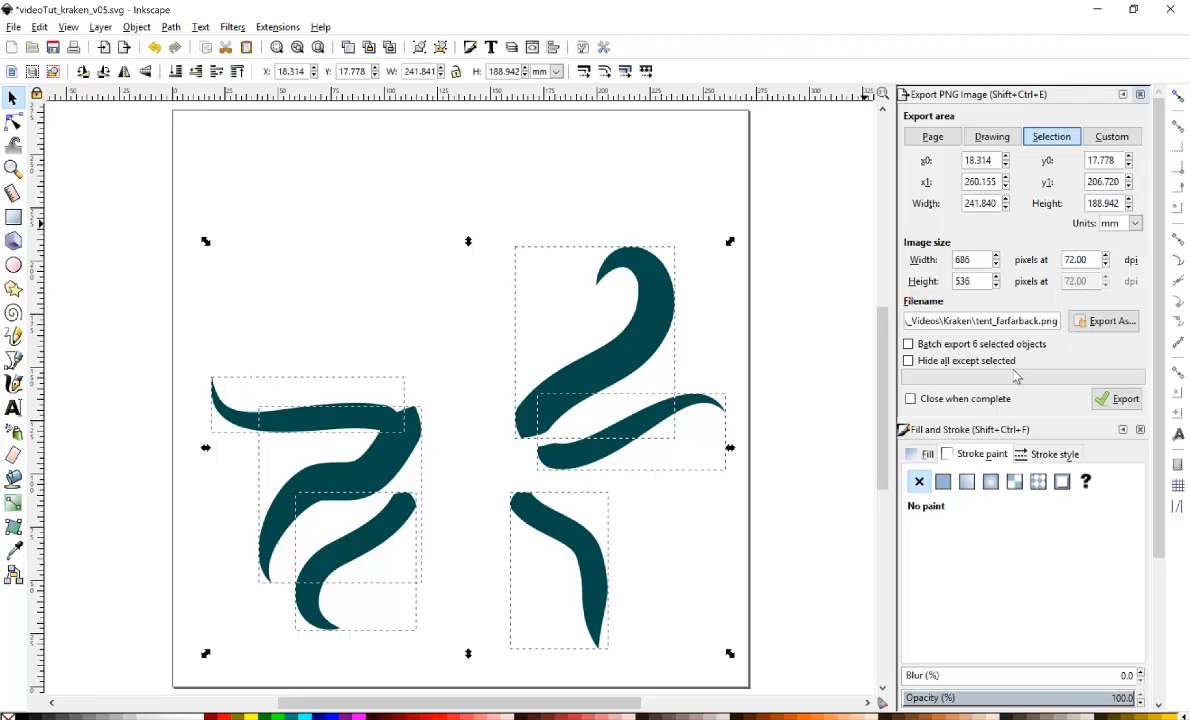
{"action": "left_click", "coordinate": [1117, 399]}
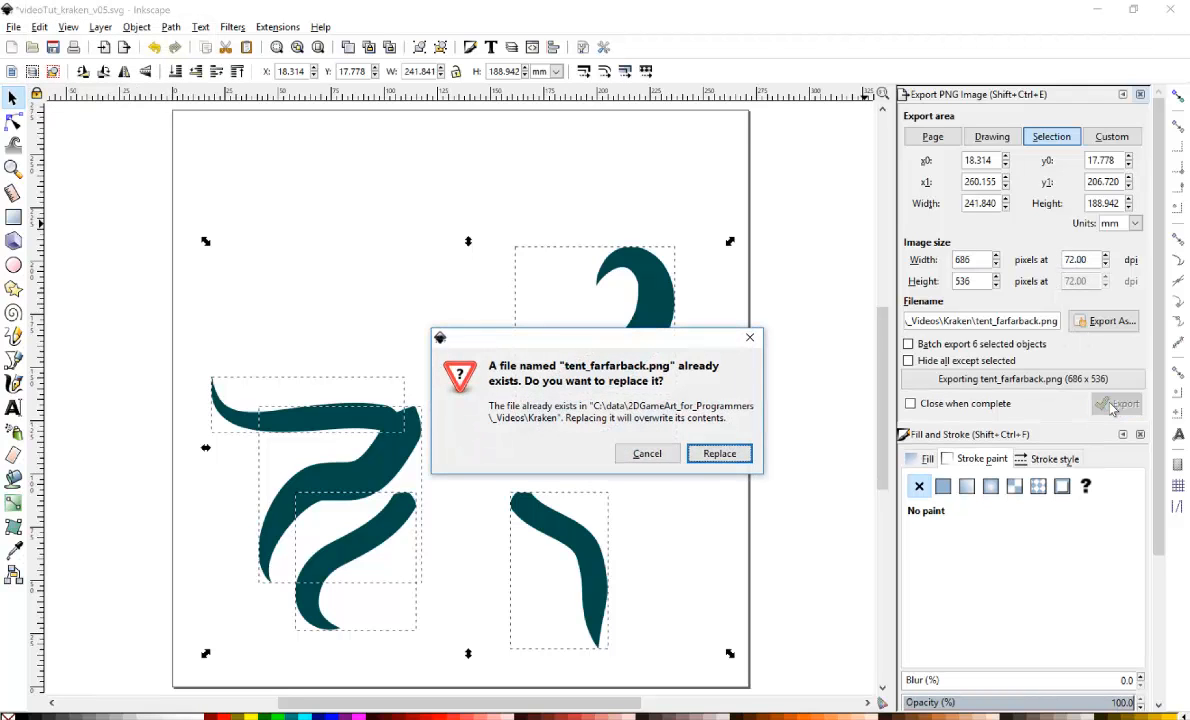
{"action": "left_click", "coordinate": [727, 462]}
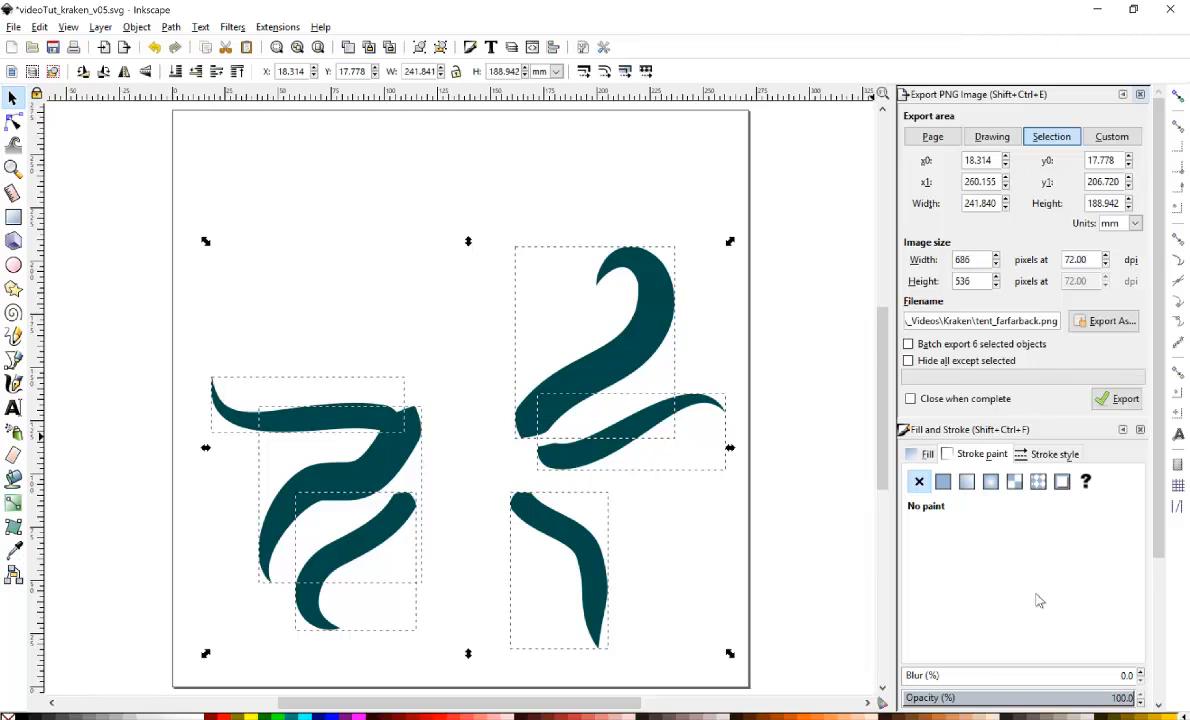
Close the export and fill-and-stroke dialogs and enlarge the layers list.
{"action": "left_click", "coordinate": [1140, 94]}
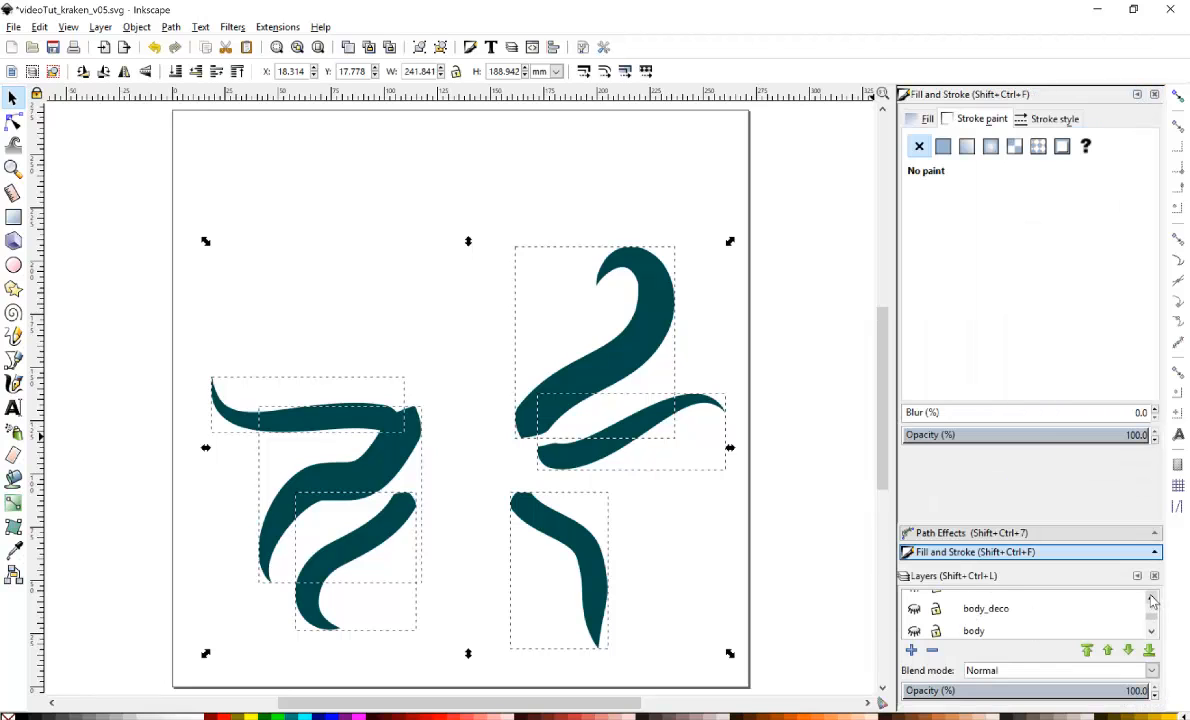
{"action": "left_click", "coordinate": [1155, 95]}
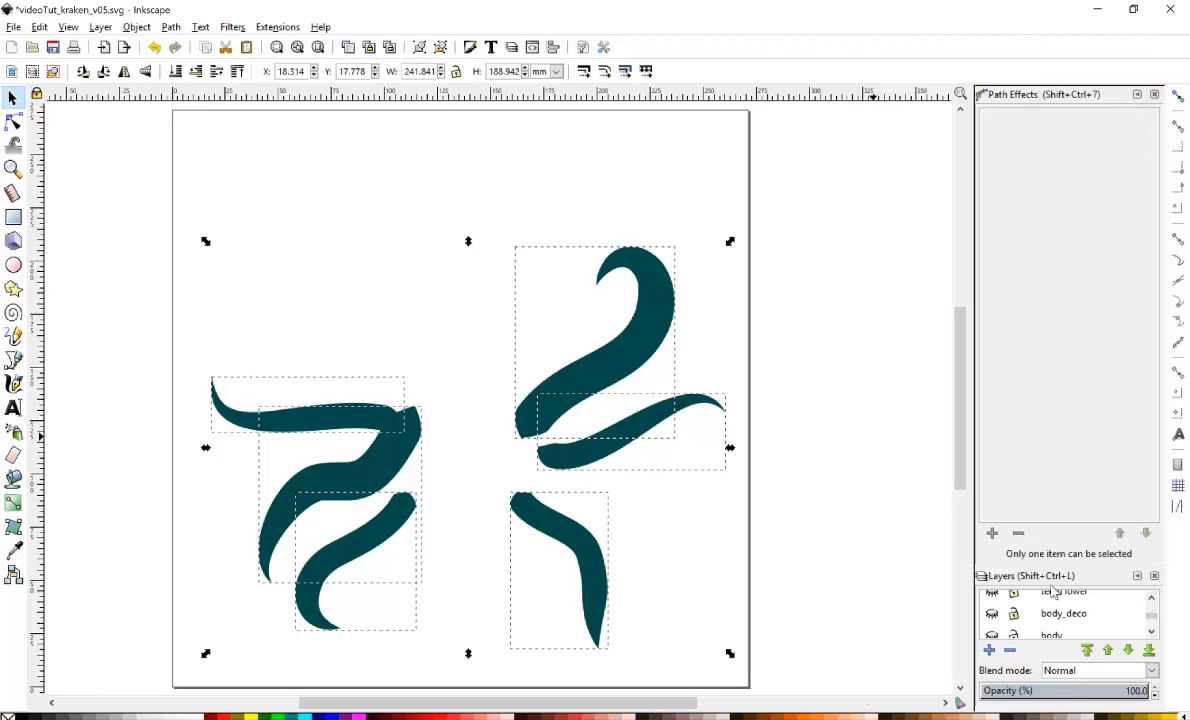
{"action": "left_click_drag", "start_coordinate": [1047, 565], "coordinate": [1000, 282]}
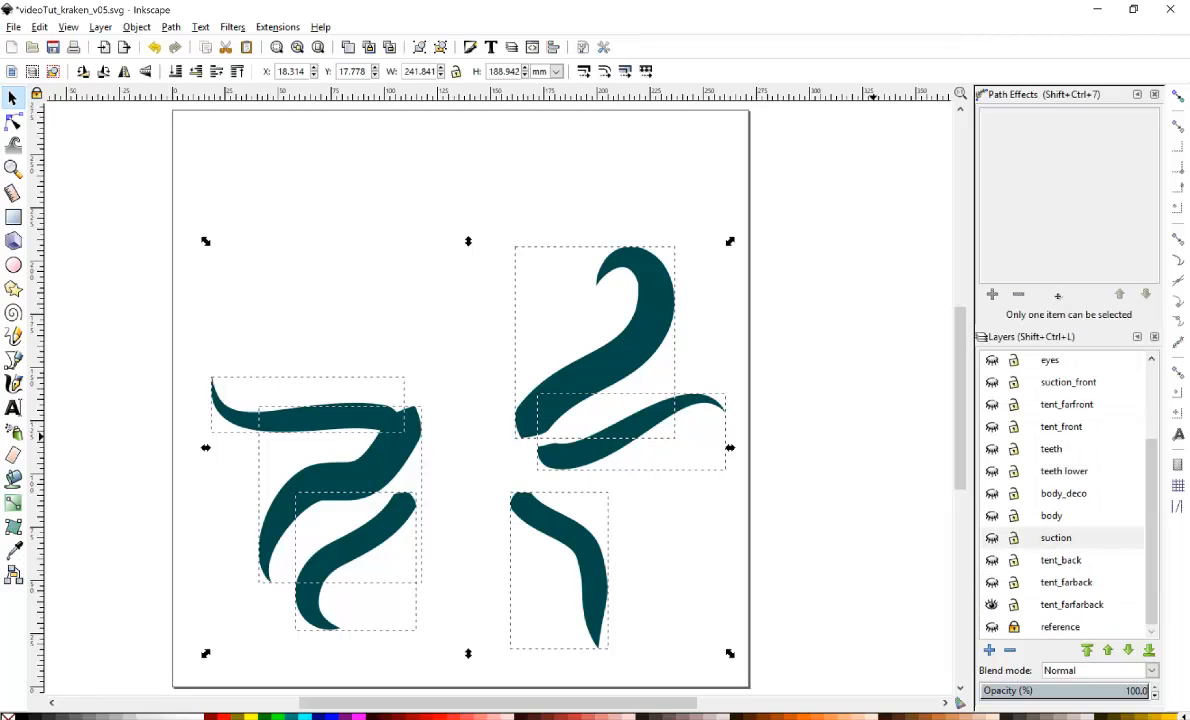
Show only the tent_farback layer and select all its tentacles with a selection box.
{"action": "left_click", "coordinate": [992, 605]}
{"action": "left_click", "coordinate": [991, 602]}
{"action": "left_click", "coordinate": [992, 582]}
{"action": "left_click", "coordinate": [992, 604]}
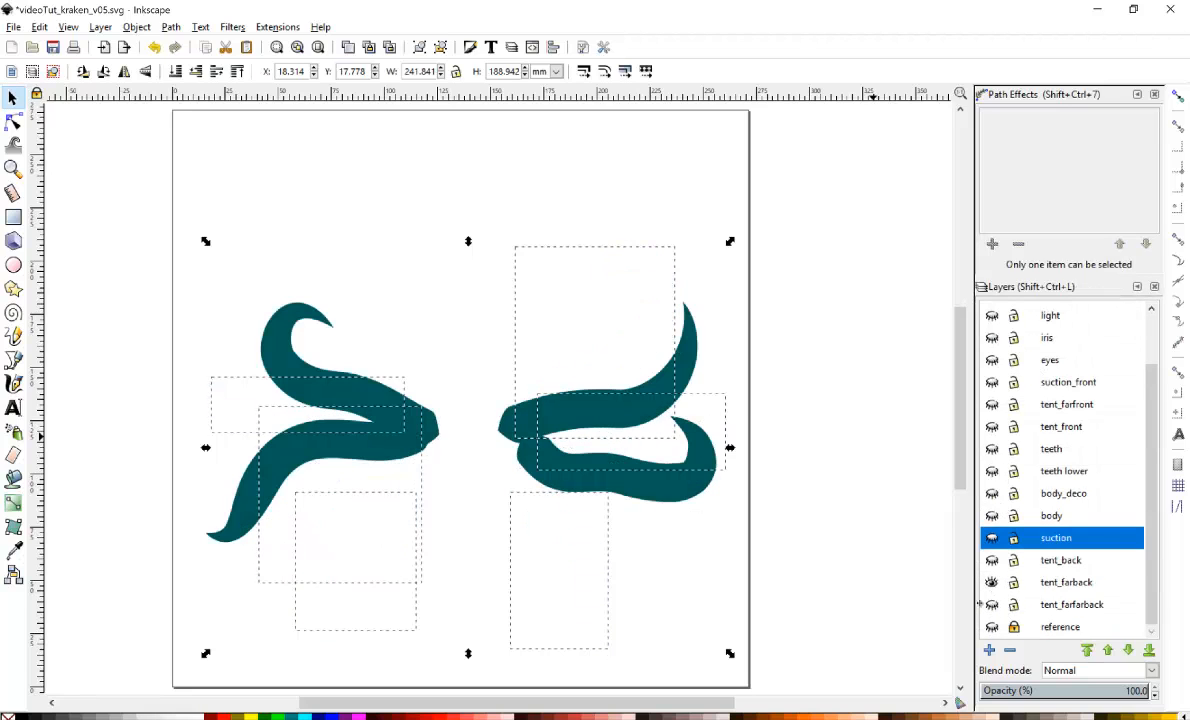
{"action": "left_click_drag", "start_coordinate": [144, 177], "coordinate": [740, 535]}
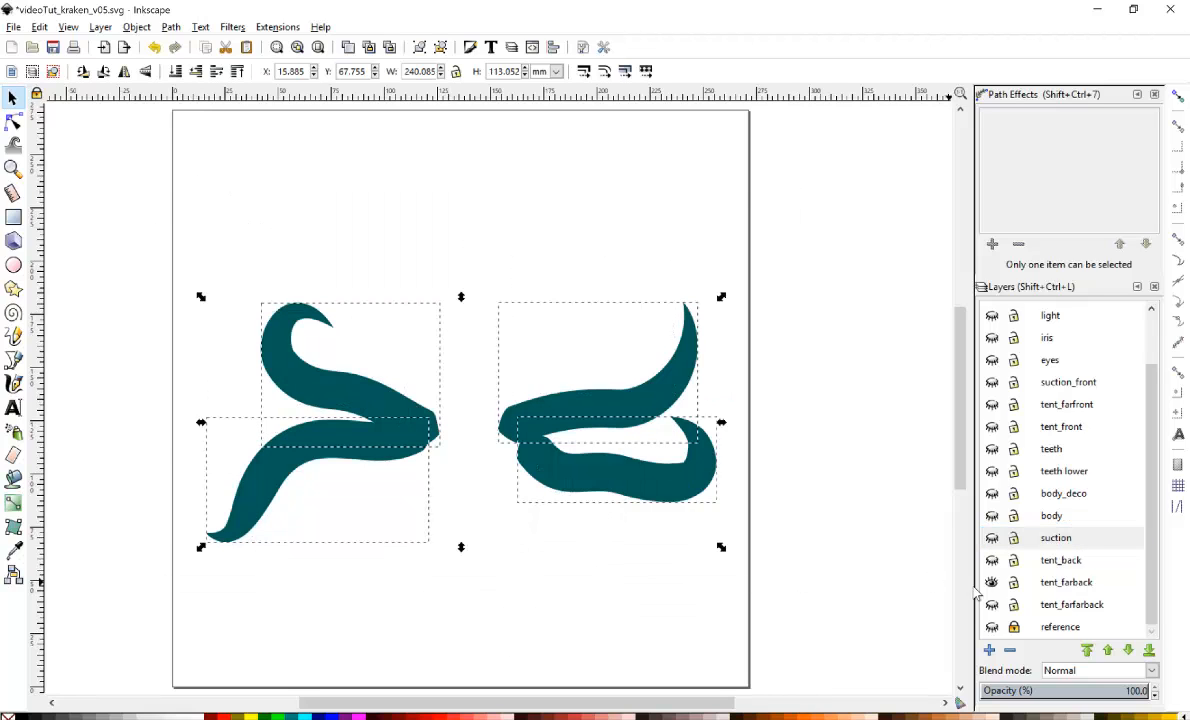
Make tent_farfarback and every layer up through light visible again.
{"action": "left_click", "coordinate": [992, 604]}
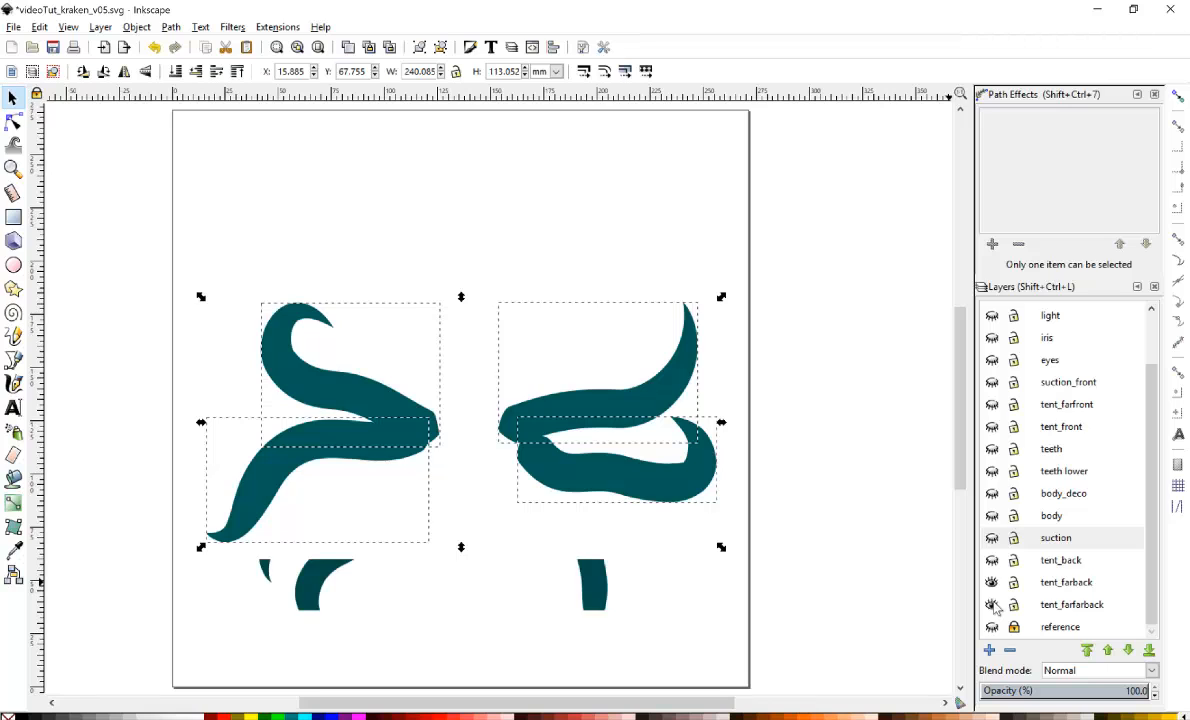
{"action": "left_click", "coordinate": [992, 560]}
{"action": "left_click", "coordinate": [992, 538]}
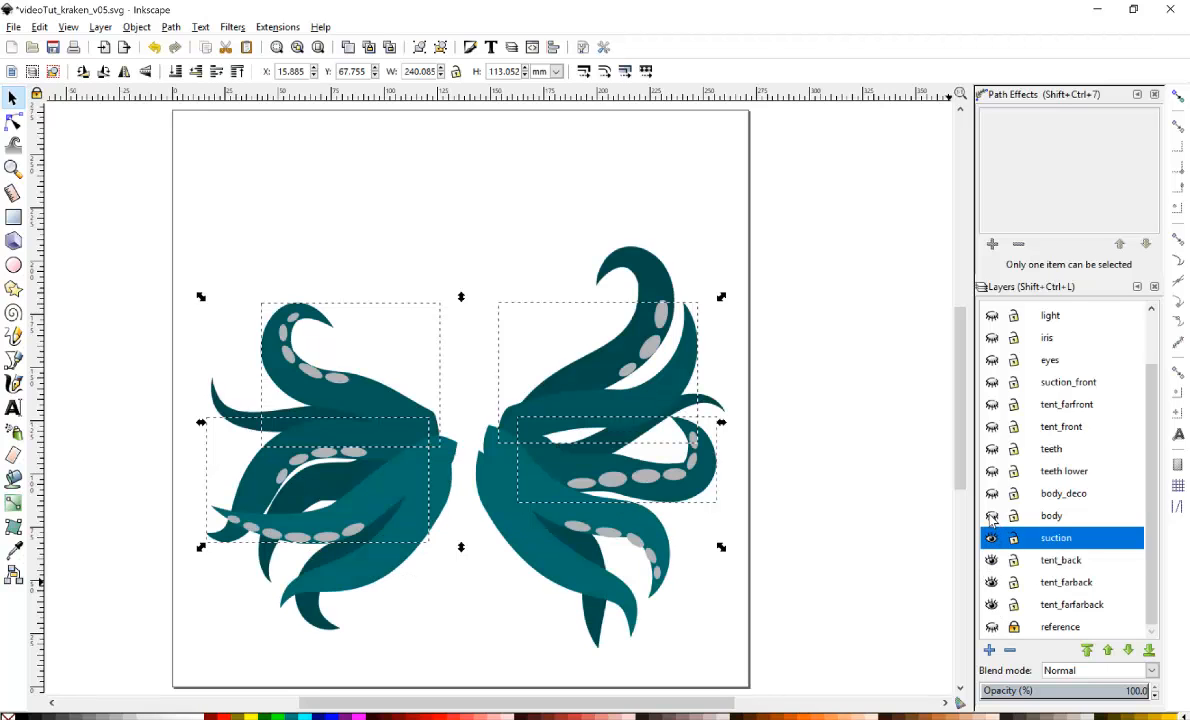
{"action": "left_click", "coordinate": [992, 515]}
{"action": "left_click", "coordinate": [992, 493]}
{"action": "left_click", "coordinate": [992, 471]}
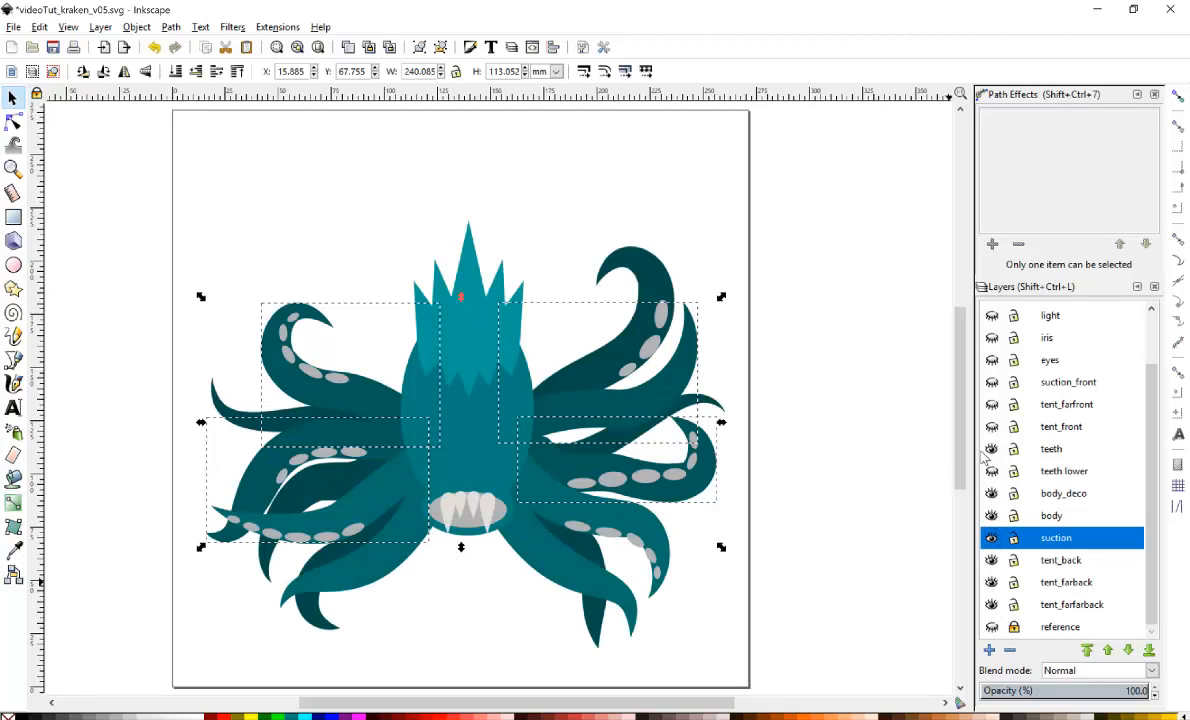
{"action": "left_click", "coordinate": [992, 426]}
{"action": "left_click", "coordinate": [992, 404]}
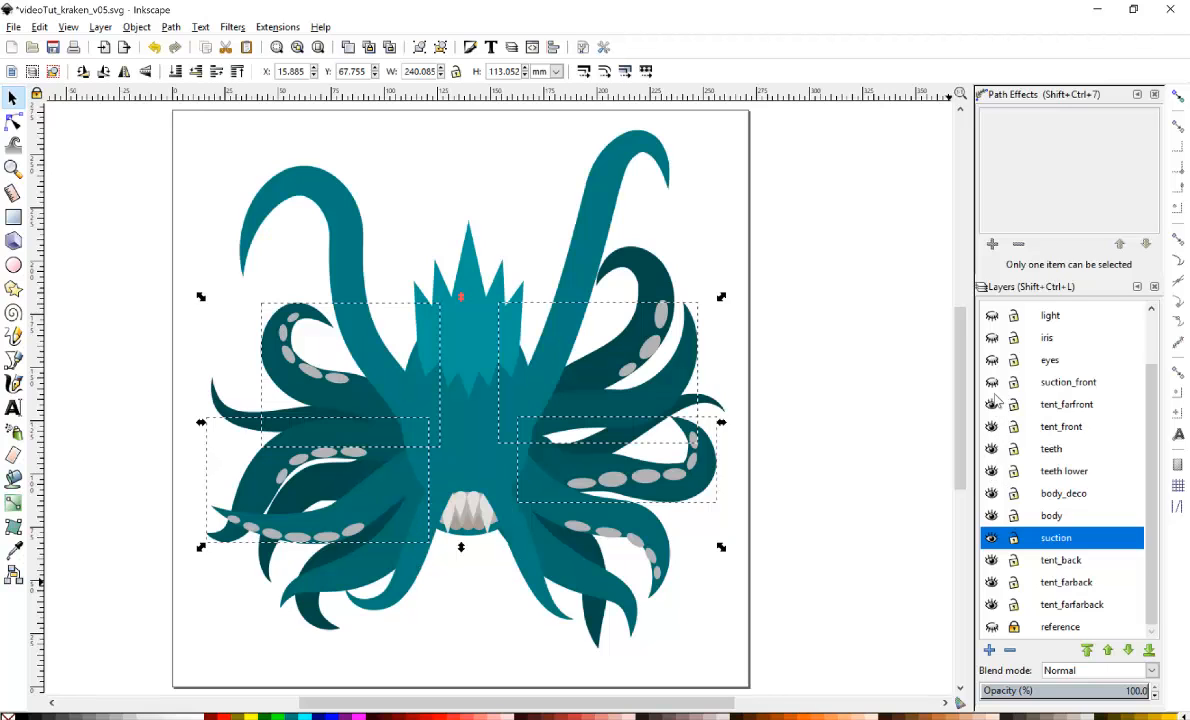
{"action": "left_click", "coordinate": [992, 382]}
{"action": "left_click", "coordinate": [992, 360]}
{"action": "left_click", "coordinate": [992, 337]}
{"action": "left_click", "coordinate": [991, 316]}
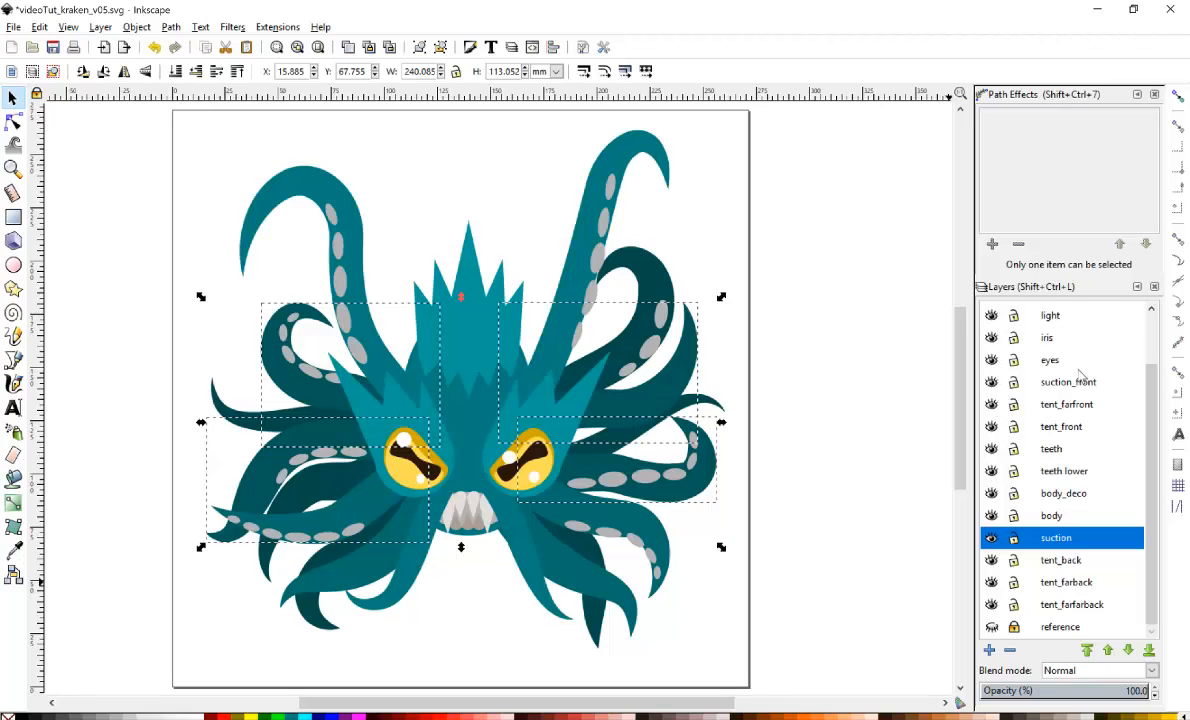
Show the tent_farfront_spikes, tent_farfront_spikesTiny and tent_farfront_deco layers and deselect everything.
{"action": "scroll", "coordinate": [989, 360], "scroll_direction": "up", "scroll_amount": 2}
{"action": "left_click", "coordinate": [988, 357]}
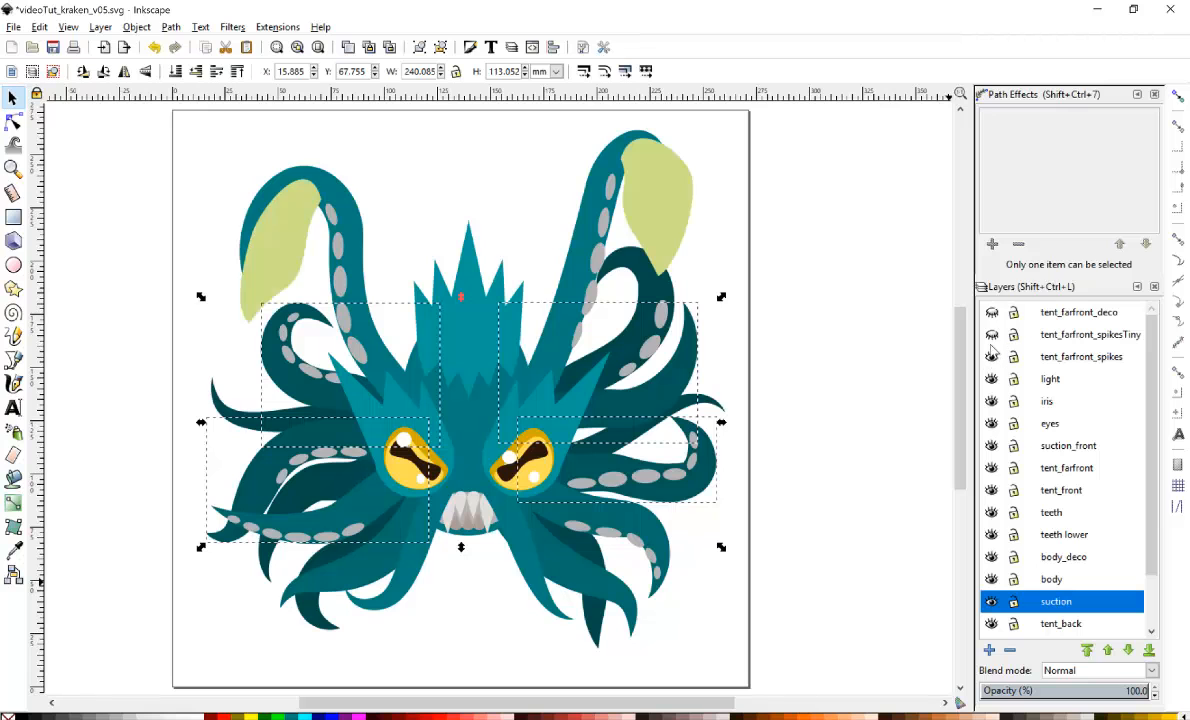
{"action": "left_click", "coordinate": [989, 335]}
{"action": "left_click", "coordinate": [989, 313]}
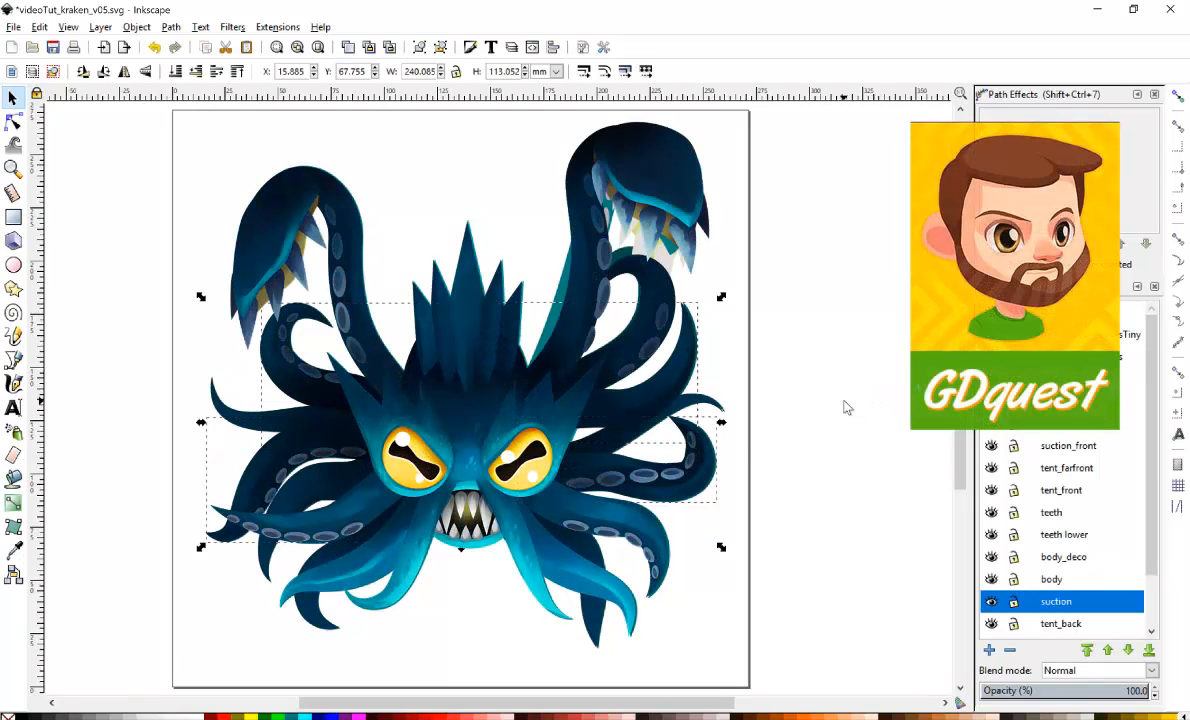
{"action": "left_click", "coordinate": [840, 438]}
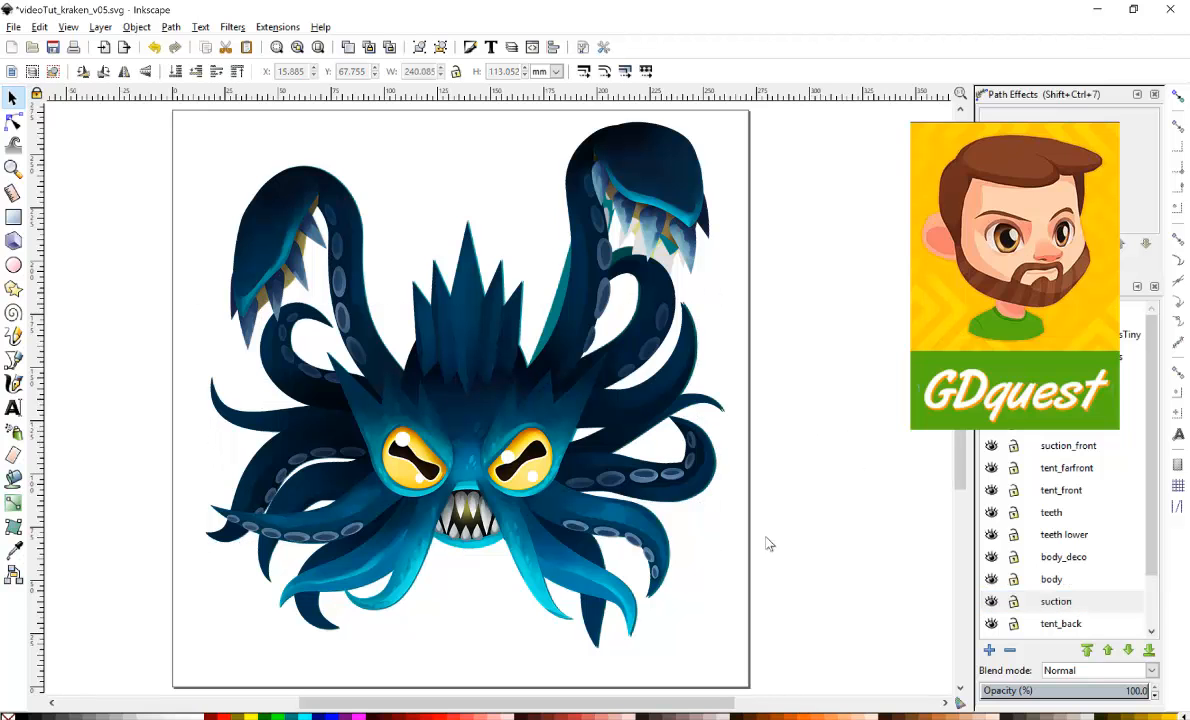